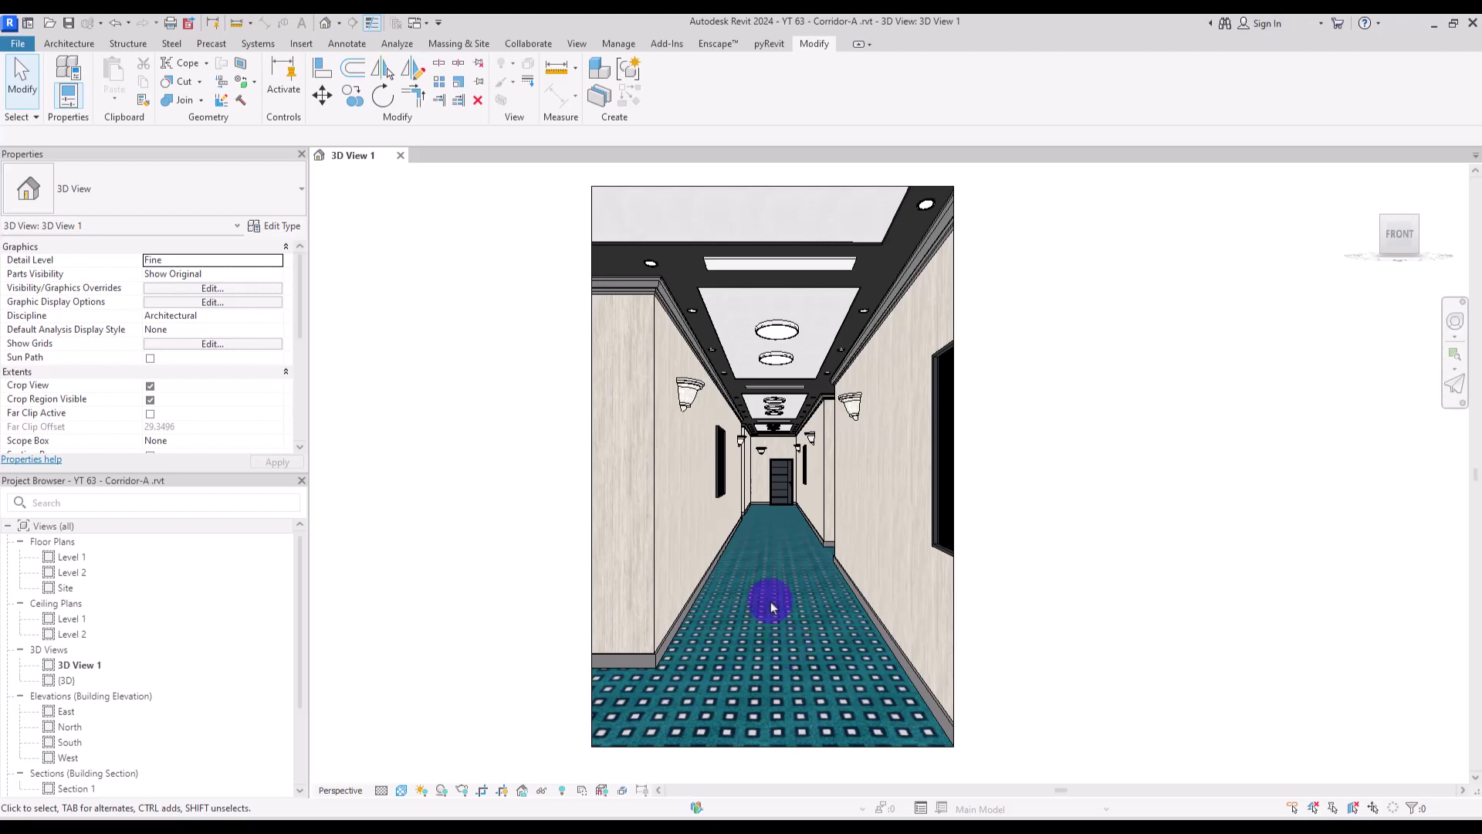
# Step: Delete the corridor's generic models, lighting fixtures and model groups, filtering doors and walls out of the selection
pyautogui.moveTo(647, 285); pyautogui.dragTo(1104, 744)
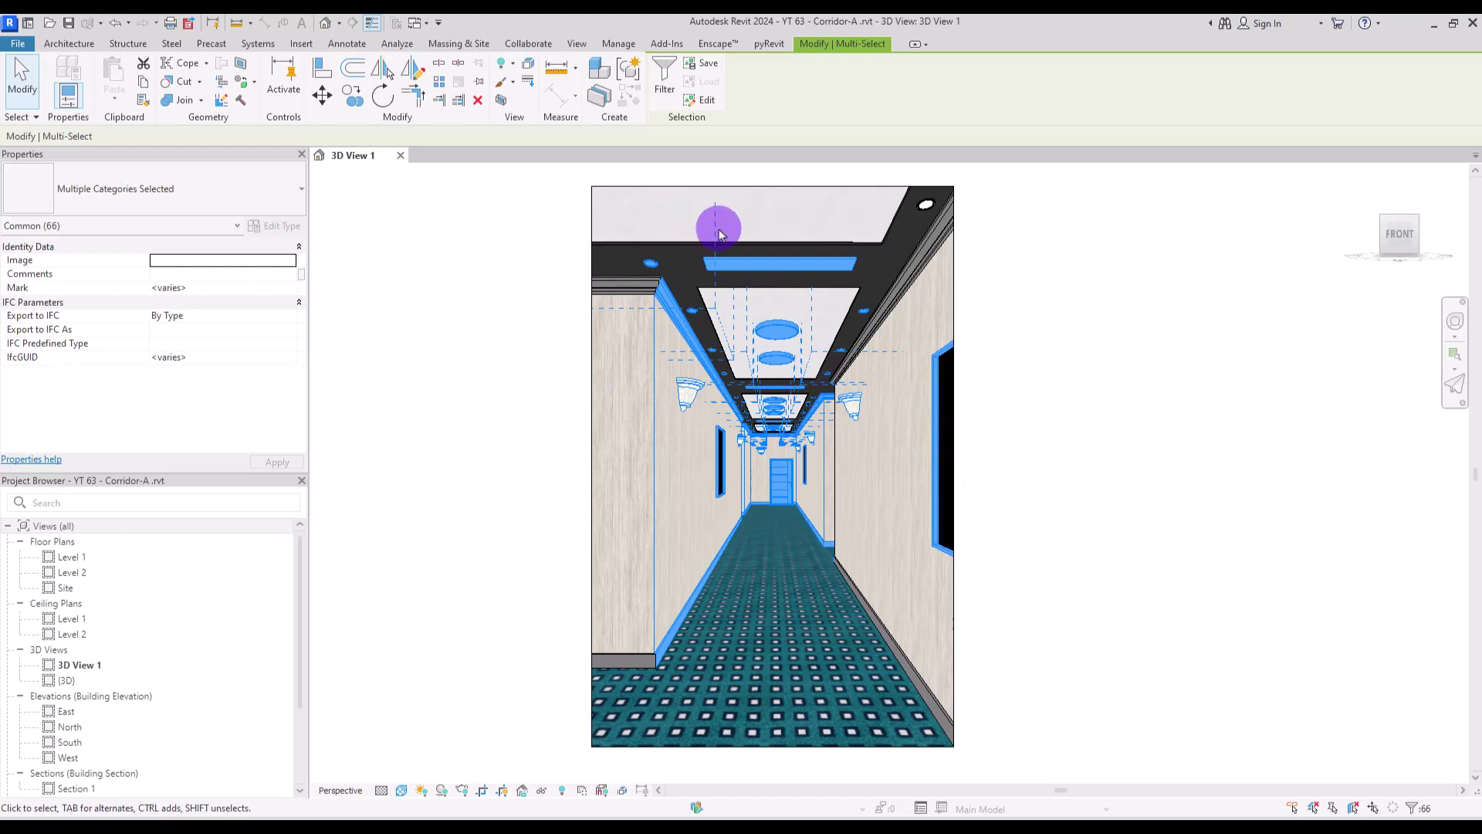
pyautogui.click(664, 73)
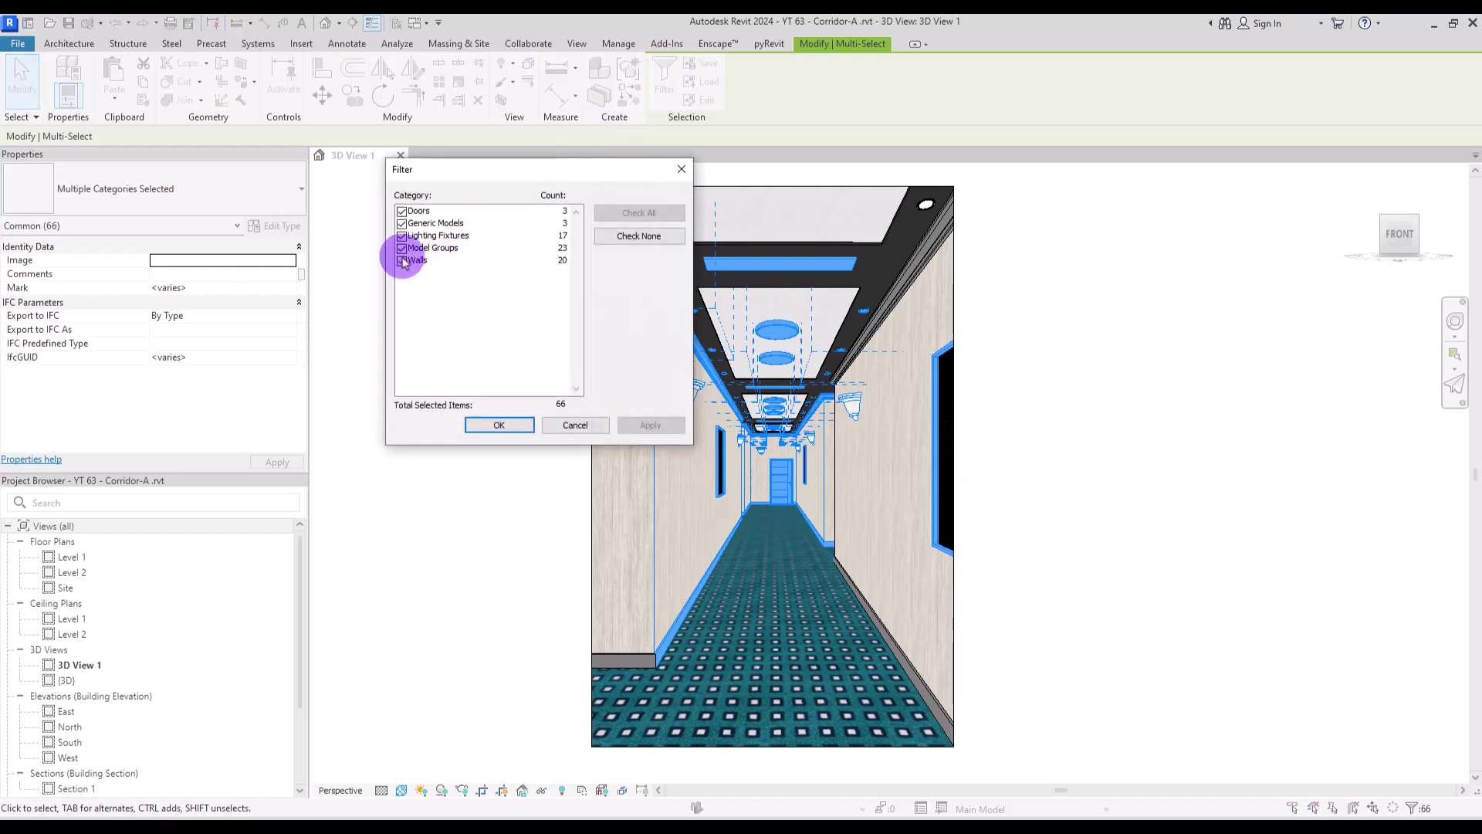
pyautogui.click(401, 212)
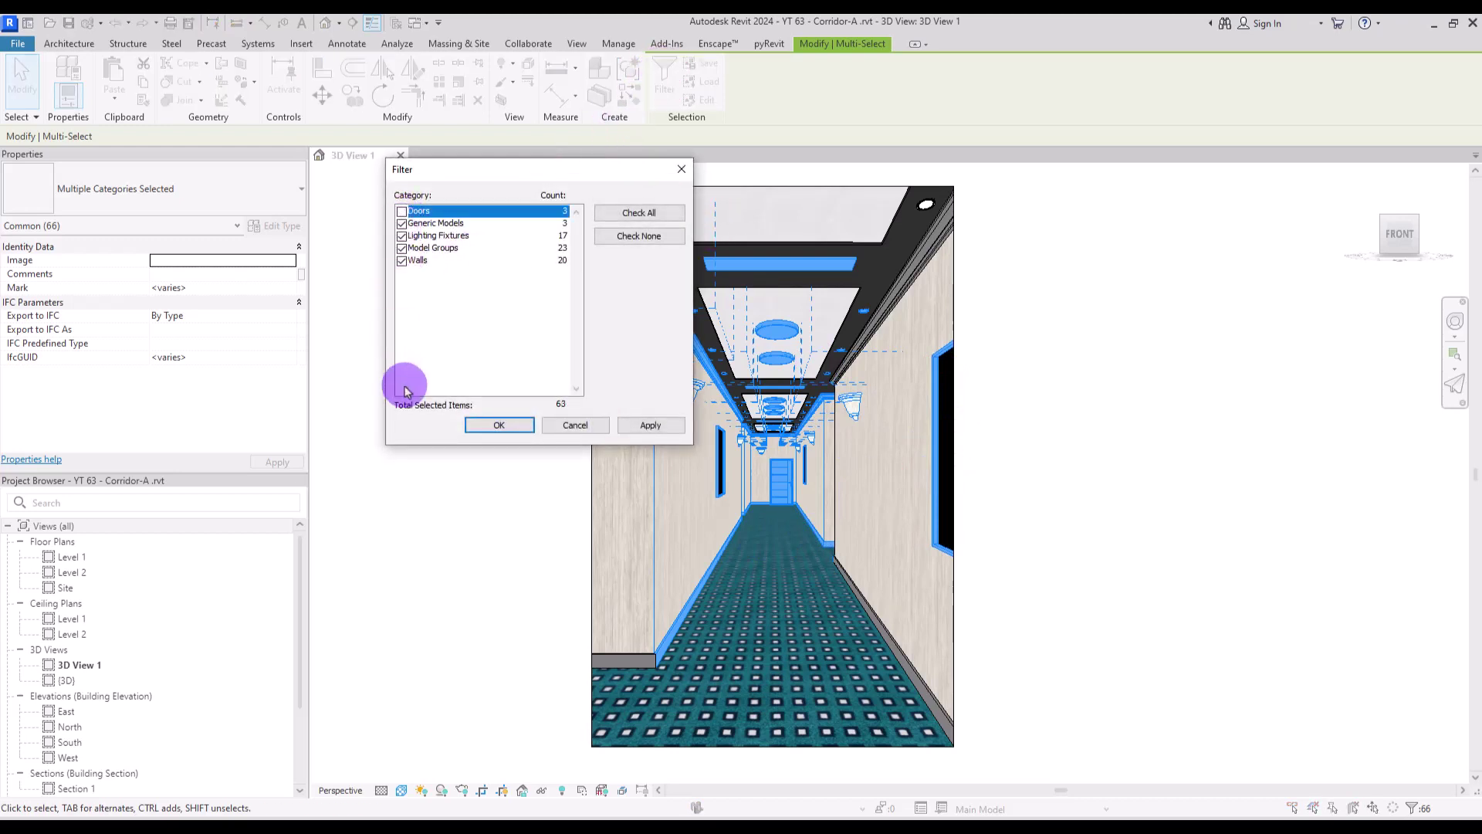
pyautogui.click(401, 261)
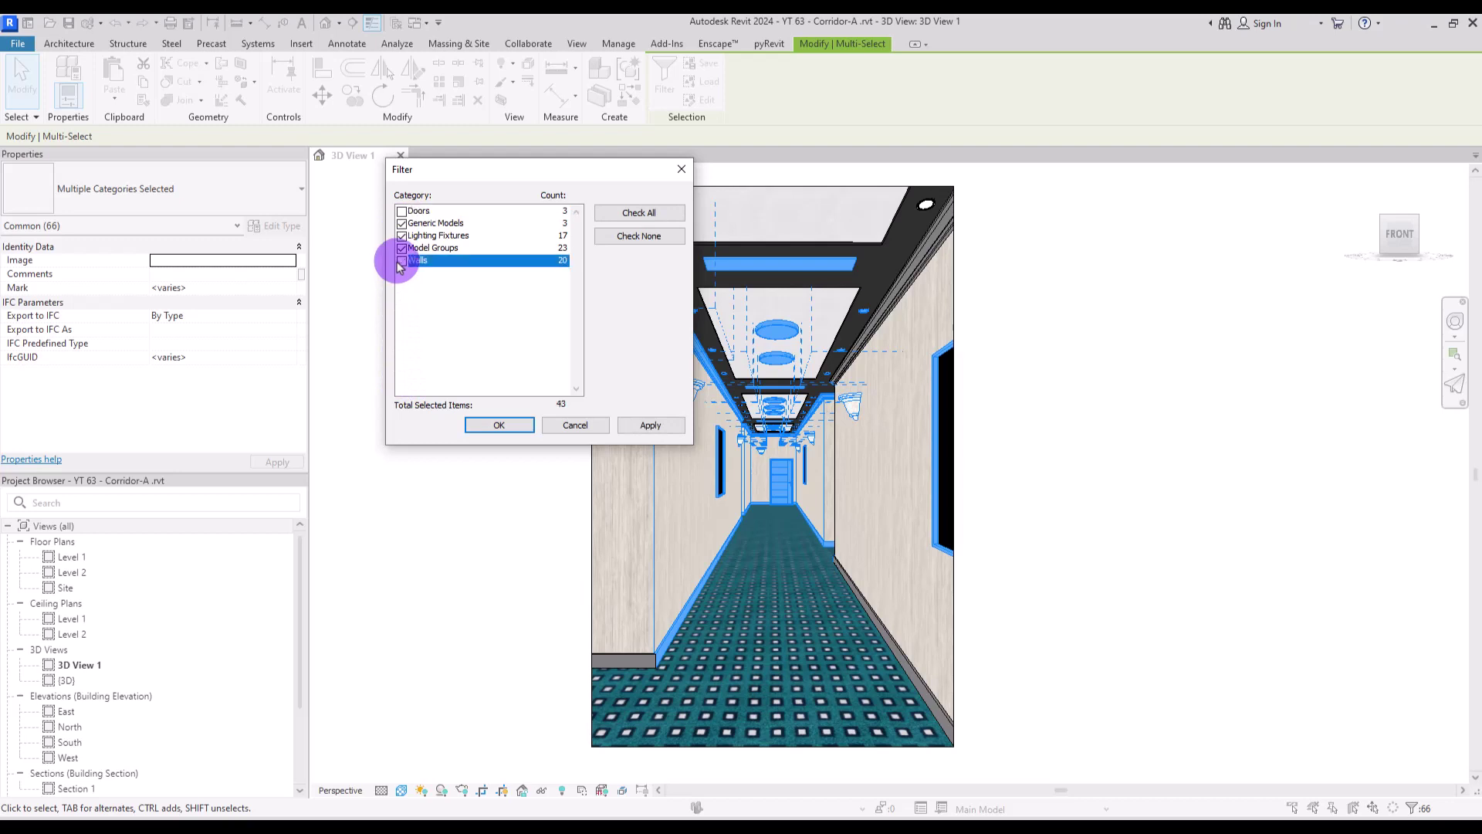
pyautogui.click(498, 426)
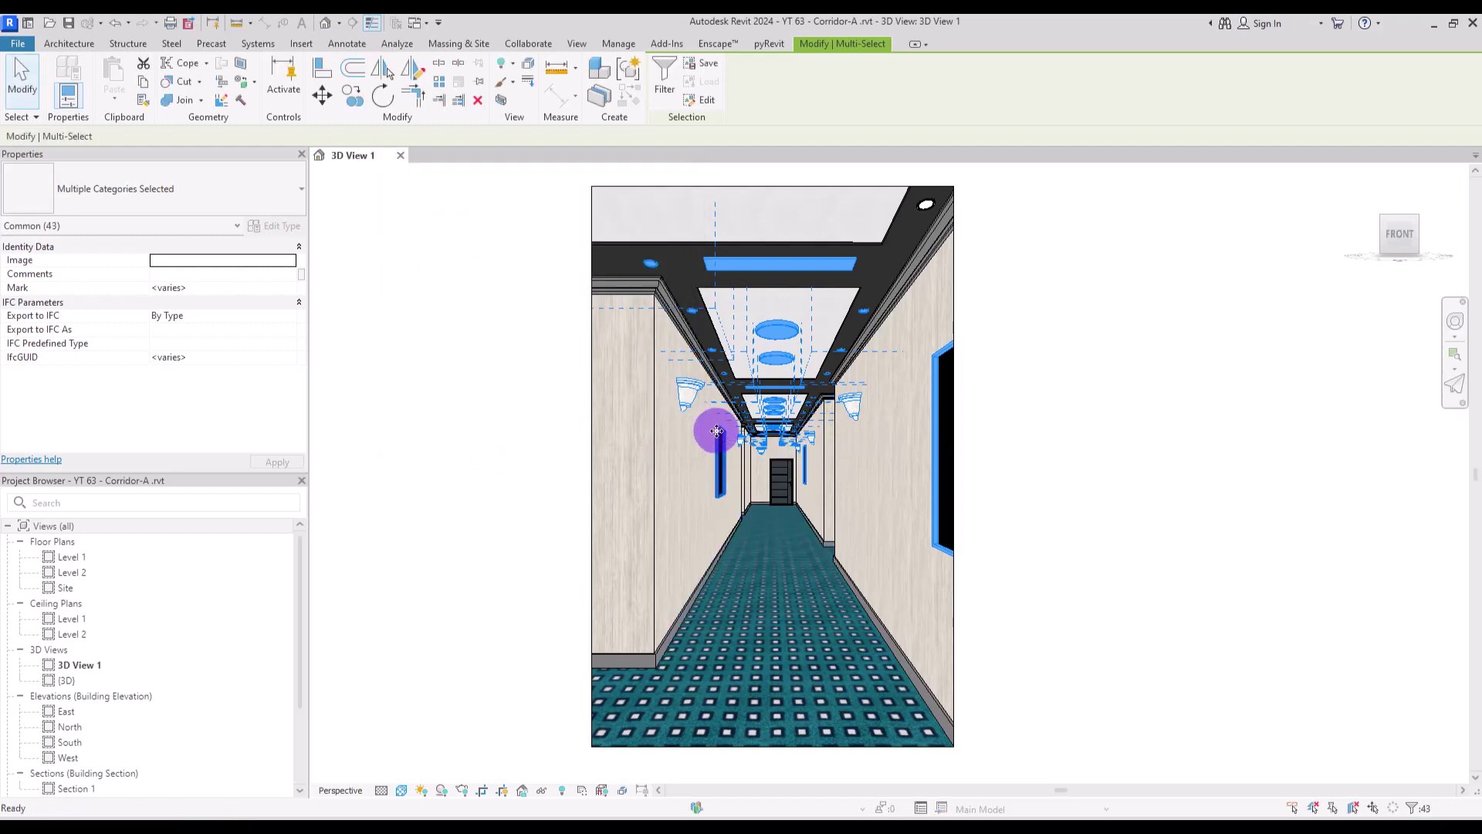
pyautogui.click(756, 607)
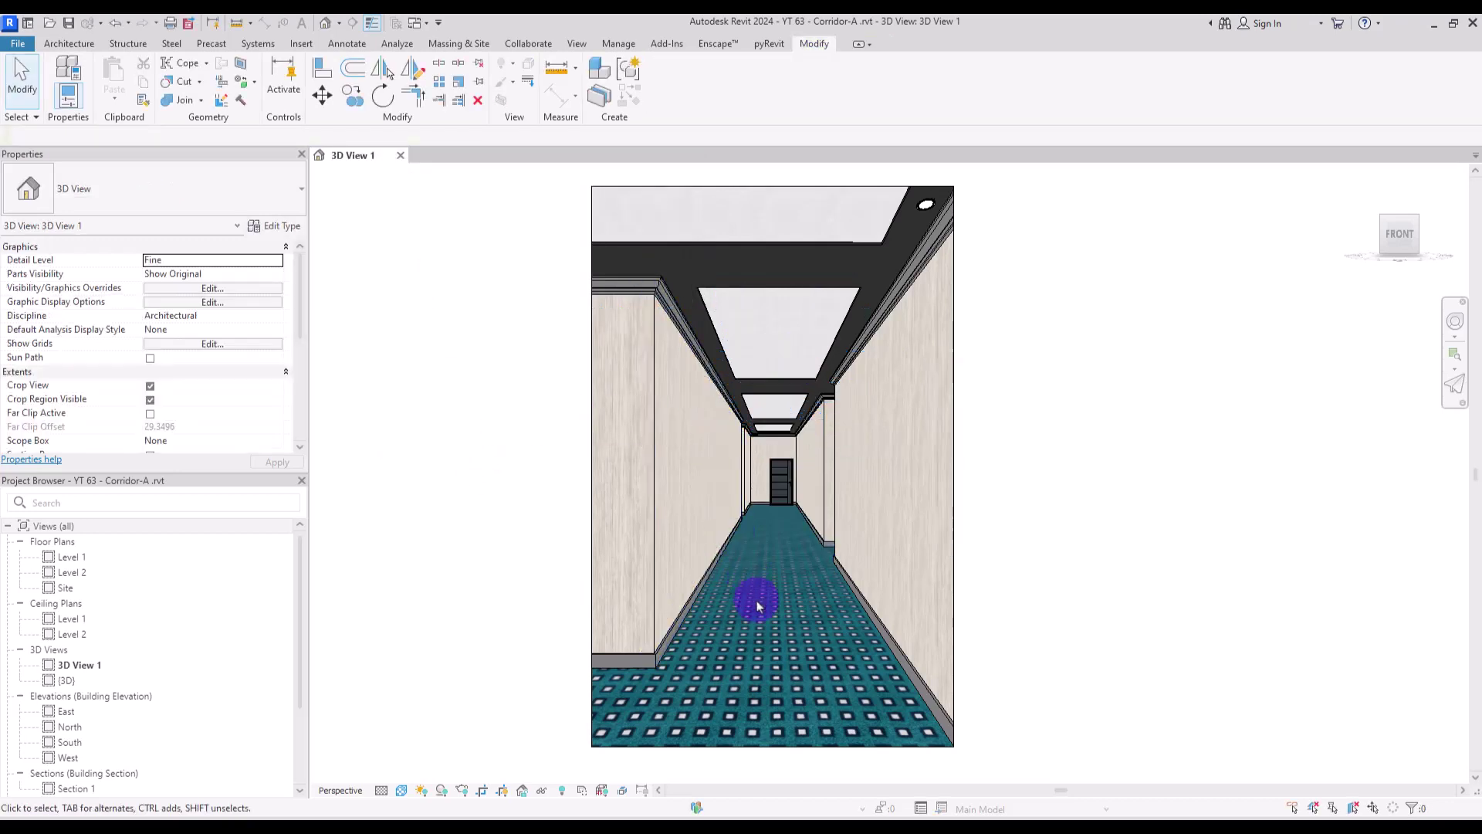
# Step: Delete the Classic Profile and Rectangle Profile sweeps from the structure of the Generic - 200mm wall type
pyautogui.click(648, 305)
pyautogui.click(279, 228)
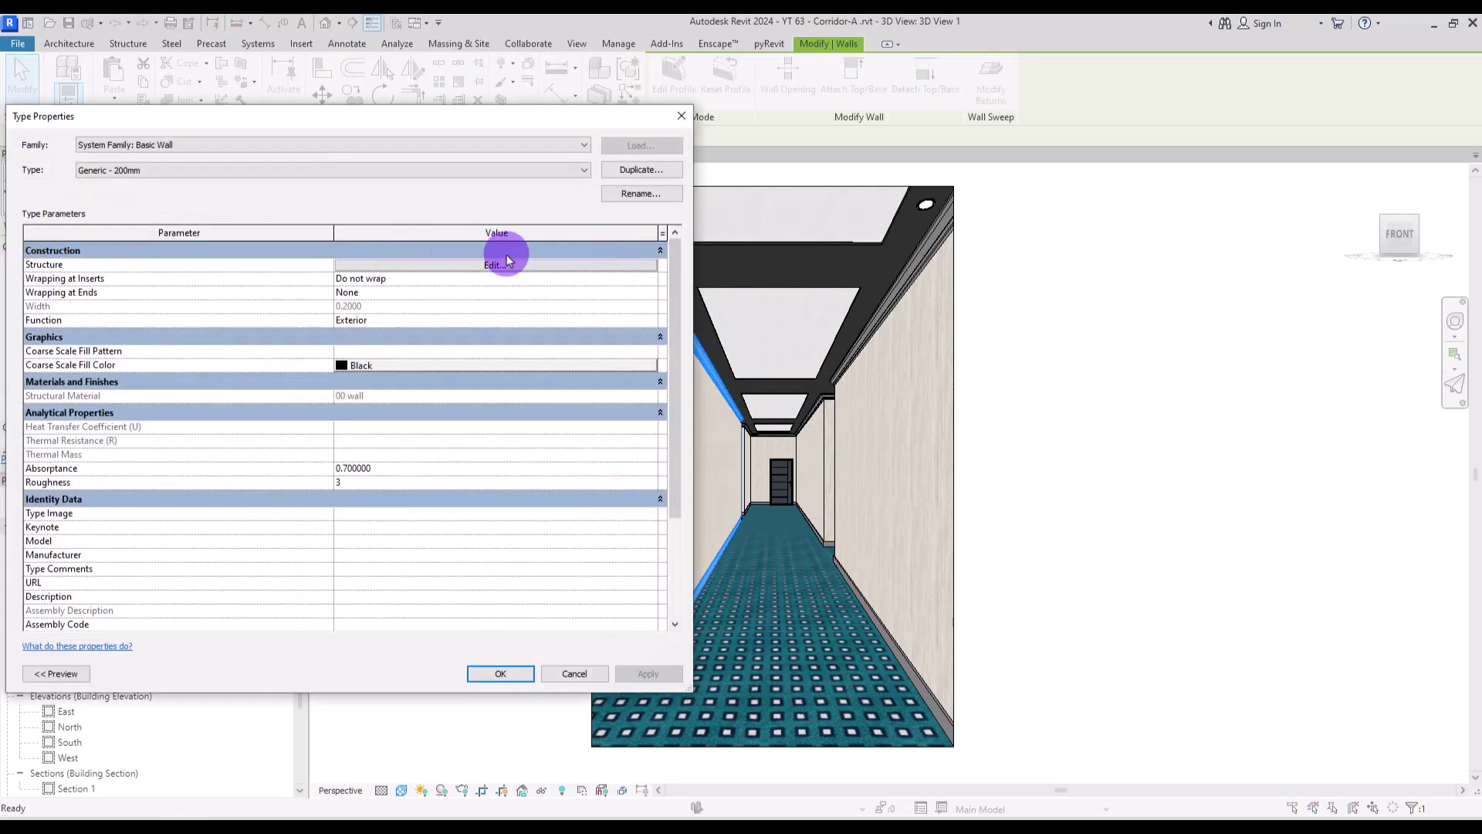
pyautogui.click(503, 267)
pyautogui.moveTo(278, 116); pyautogui.dragTo(666, 105)
pyautogui.click(453, 661)
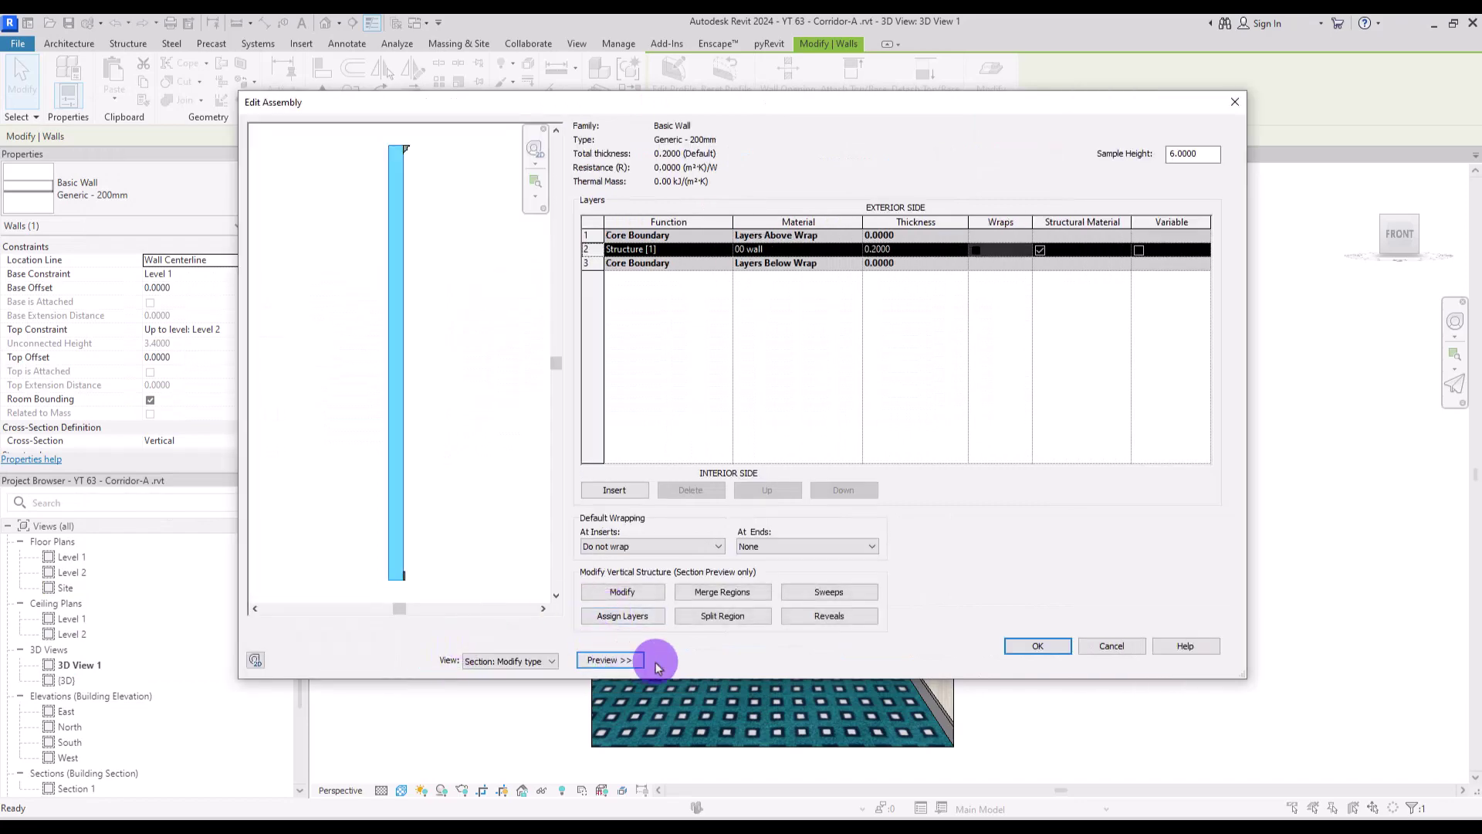
pyautogui.click(830, 591)
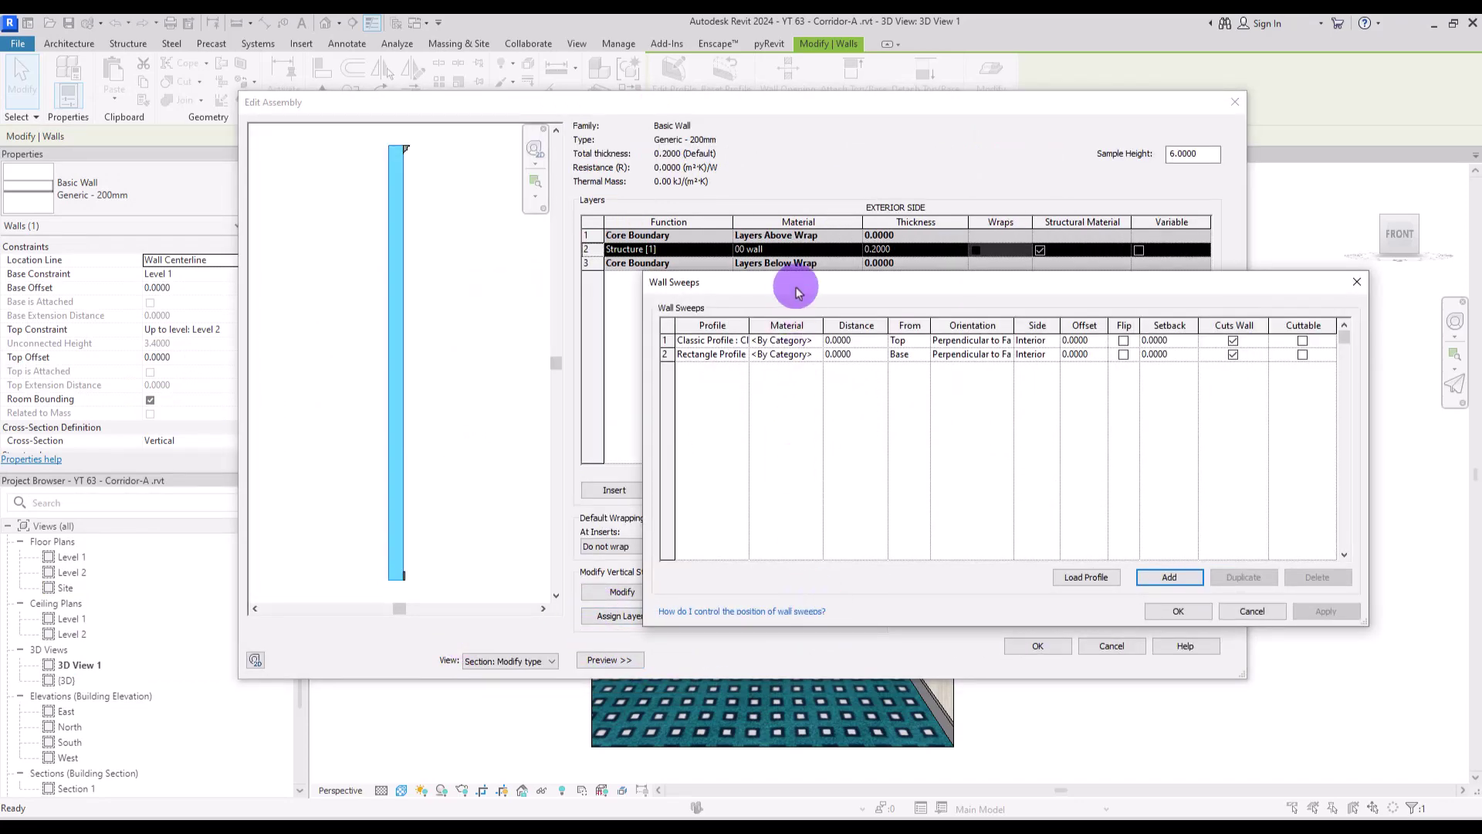
pyautogui.moveTo(795, 284); pyautogui.dragTo(739, 258)
pyautogui.click(637, 318)
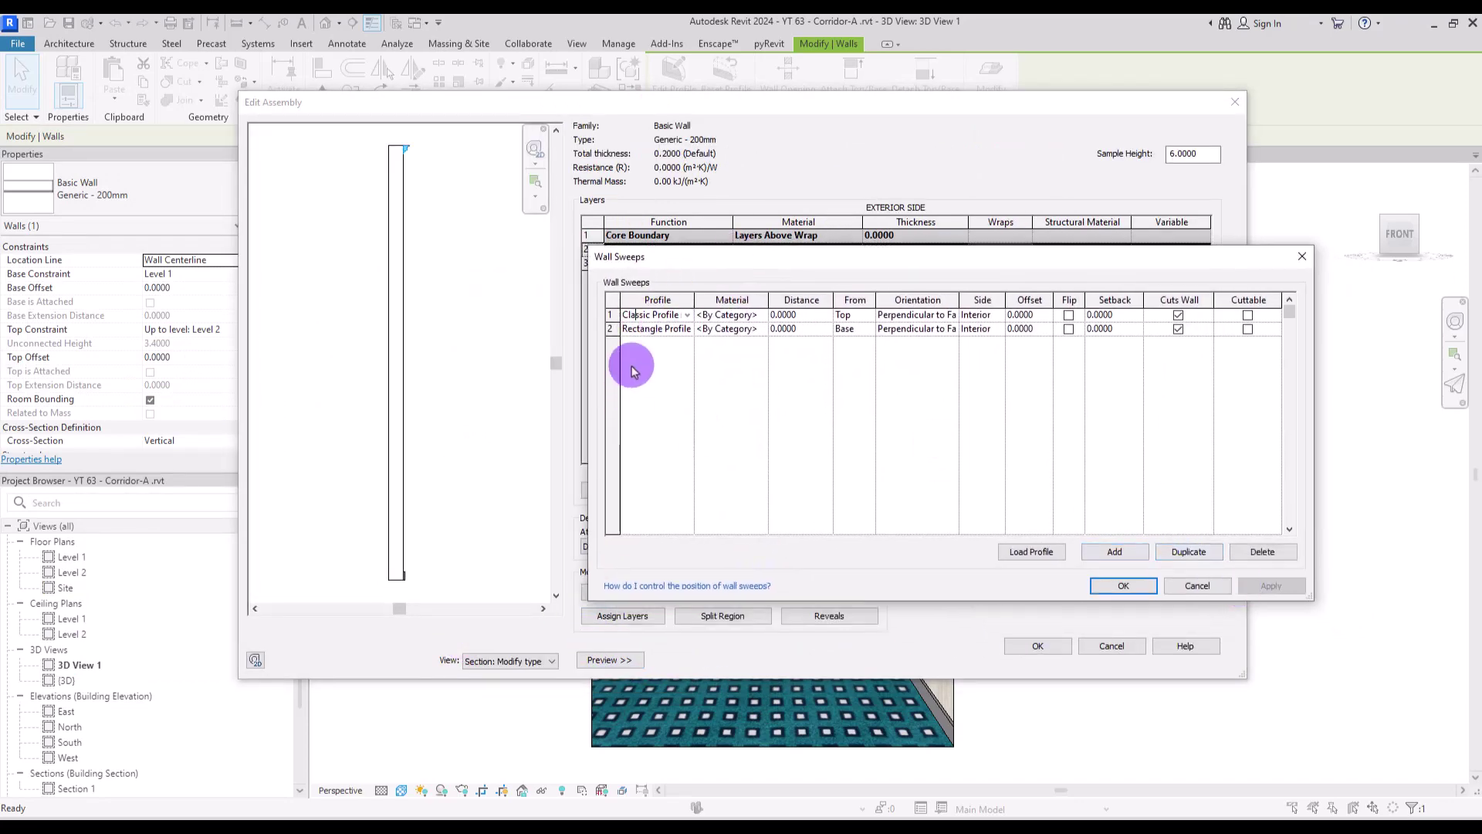
pyautogui.click(613, 315)
pyautogui.click(1260, 551)
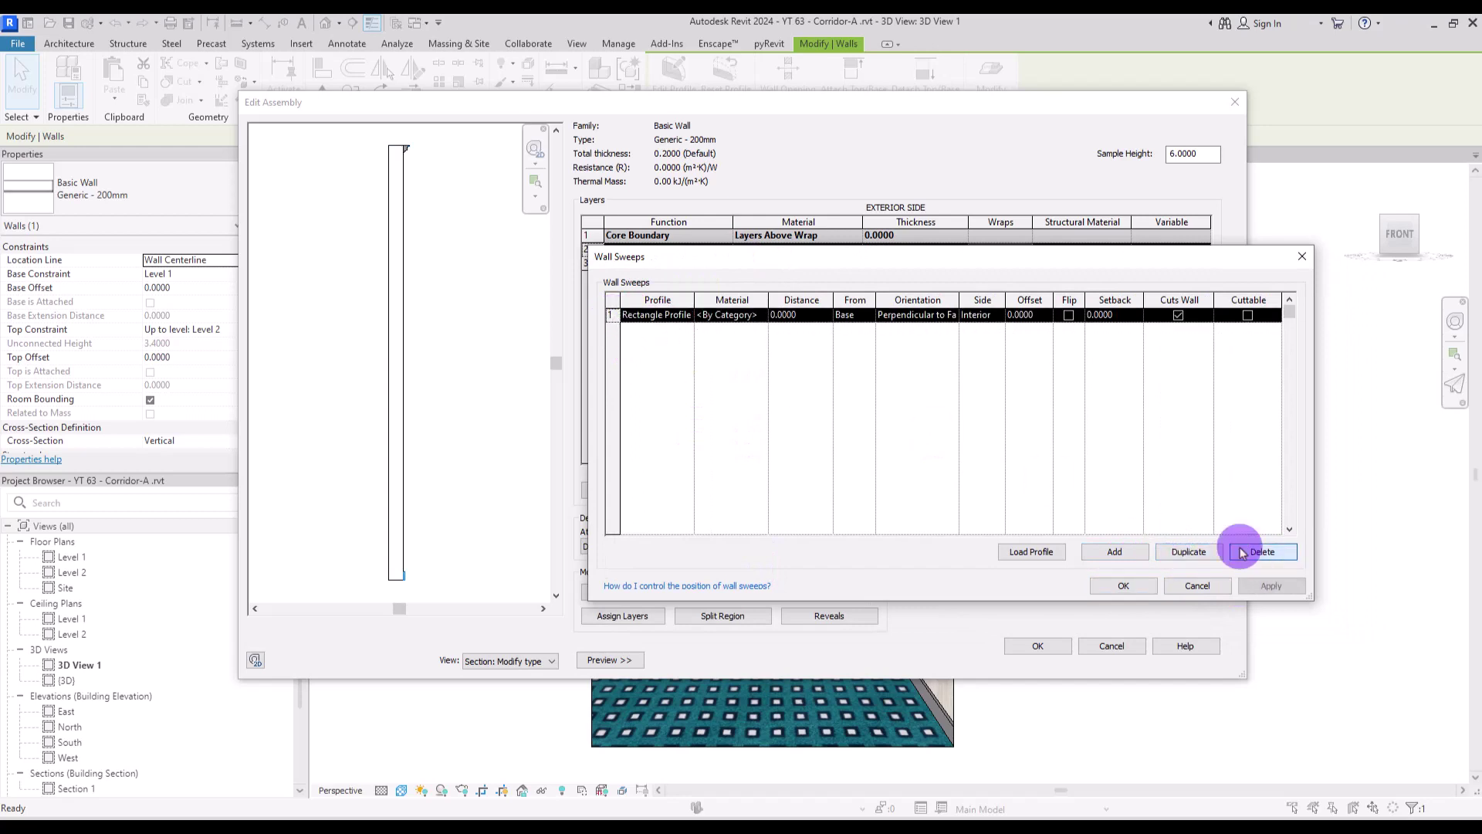
pyautogui.click(1263, 552)
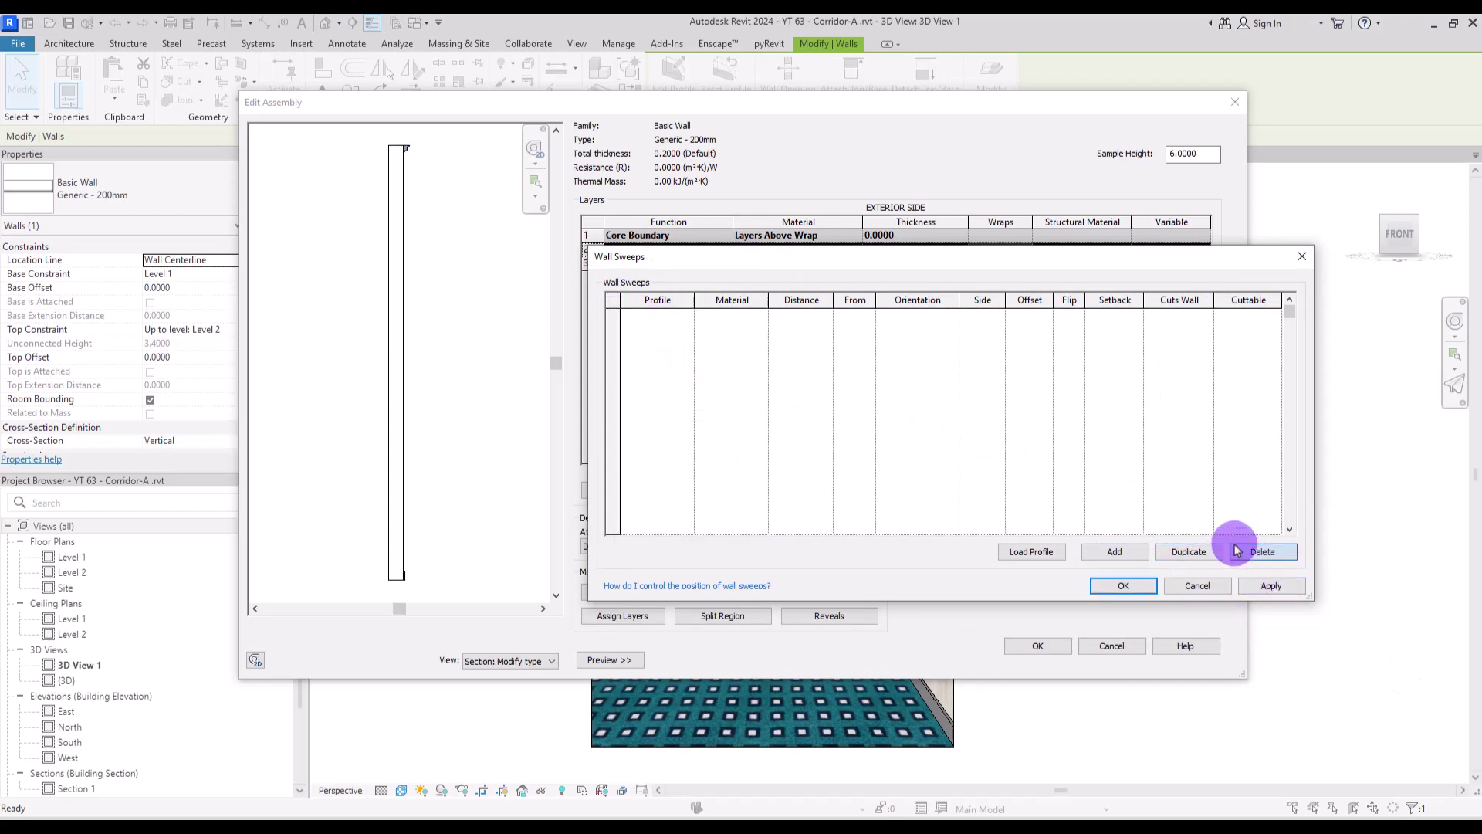
pyautogui.click(1124, 585)
# Step: Replace the appearance of the wall's 00 wall material with the default Generic asset and apply it to the wall type
pyautogui.click(838, 248)
pyautogui.click(854, 249)
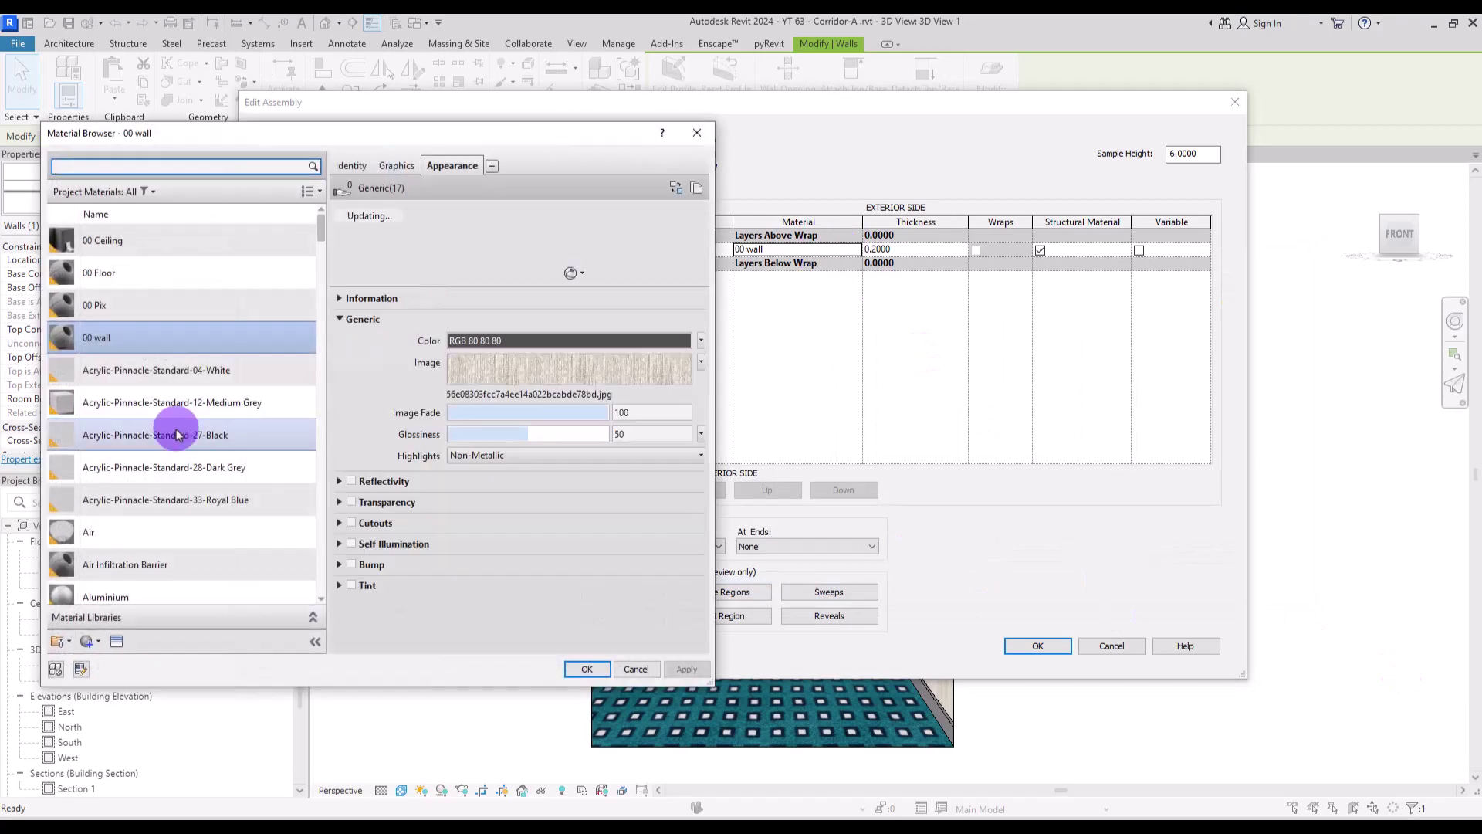
pyautogui.click(116, 641)
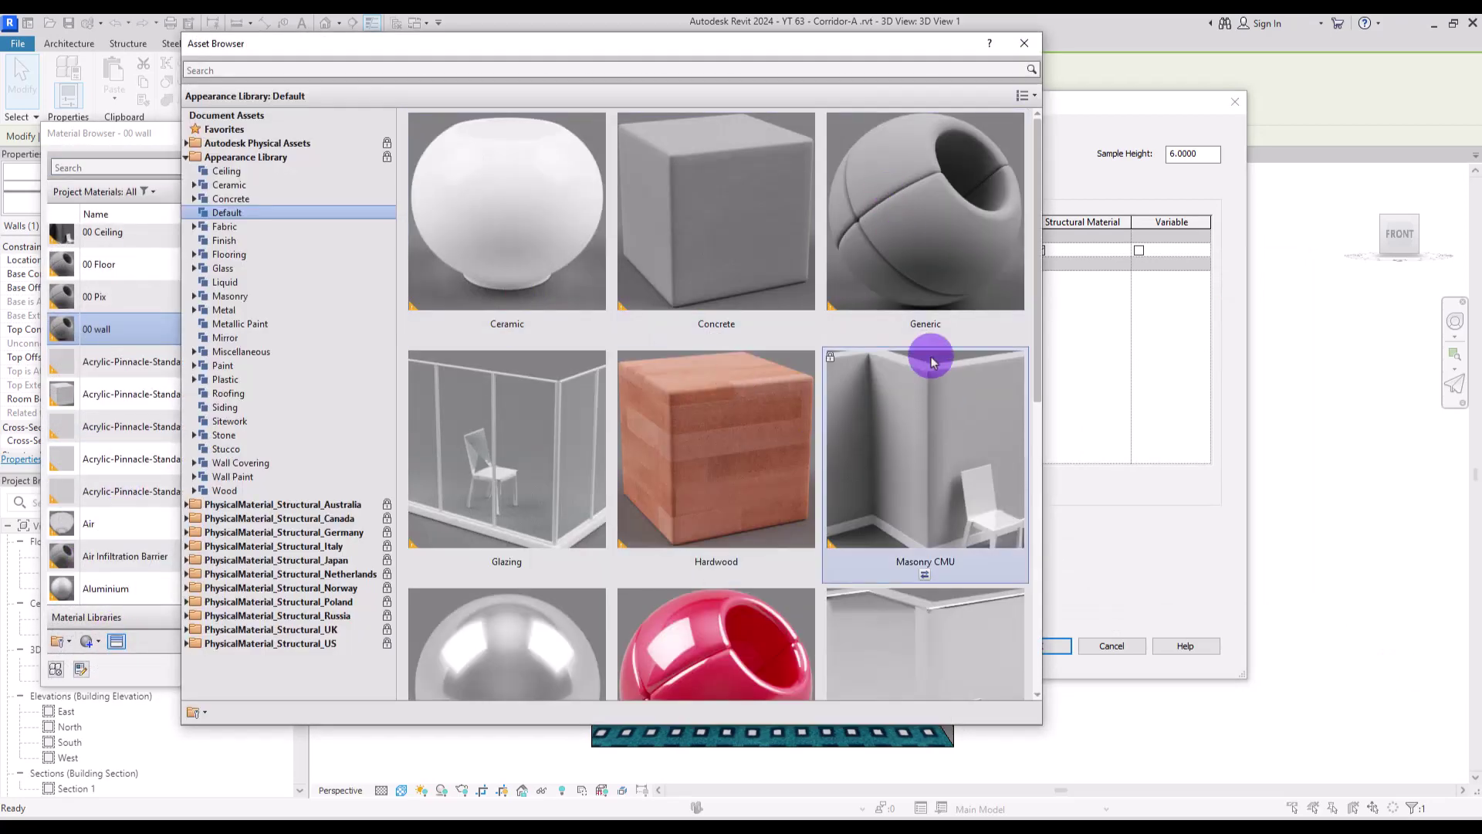
pyautogui.click(1016, 62)
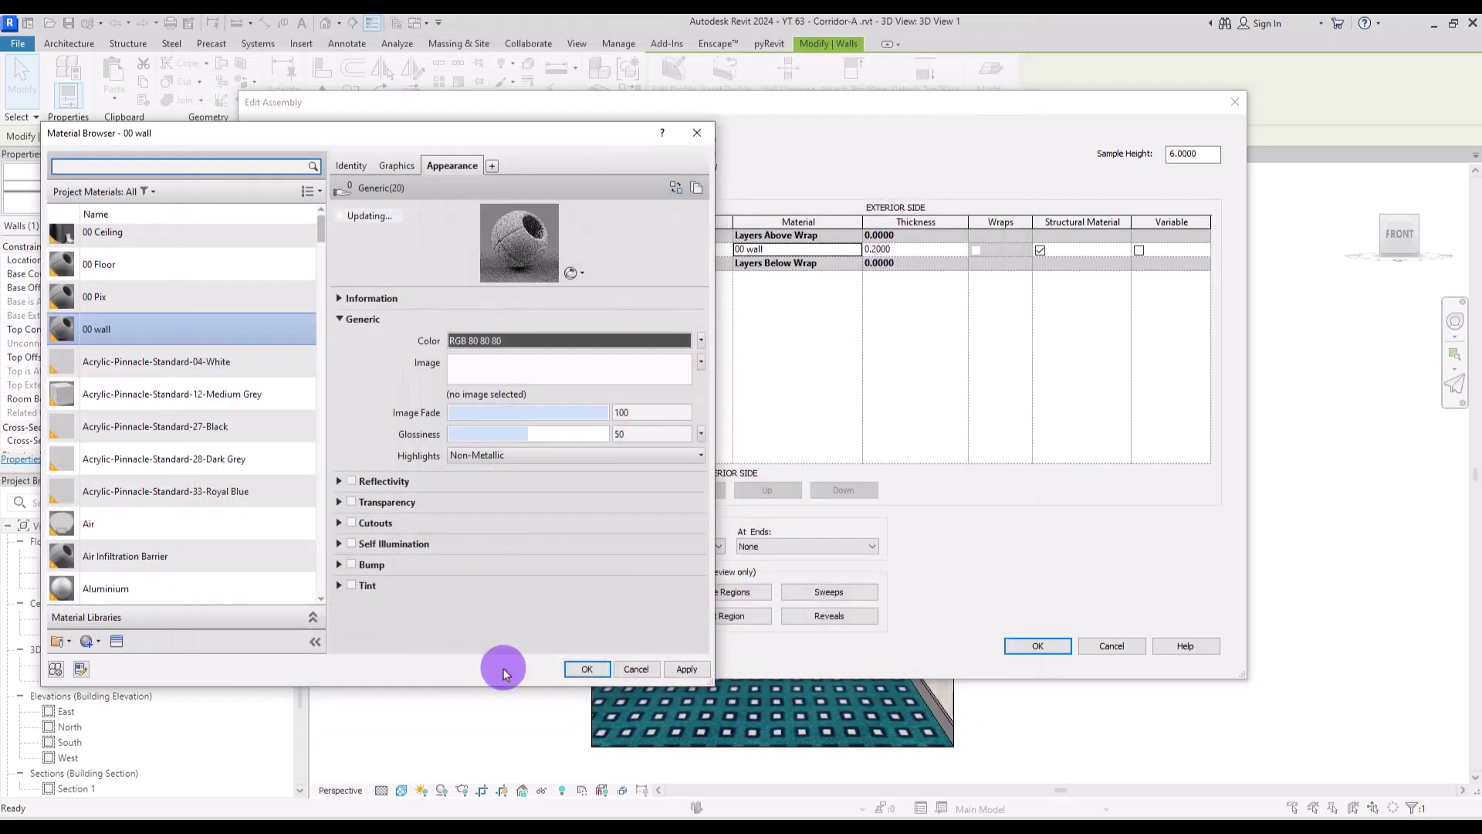
pyautogui.click(577, 665)
pyautogui.click(1033, 641)
pyautogui.click(1049, 653)
# Step: Replace the appearance of the 00 Floor material in the Generic 150mm floor type with the default Generic asset
pyautogui.click(761, 513)
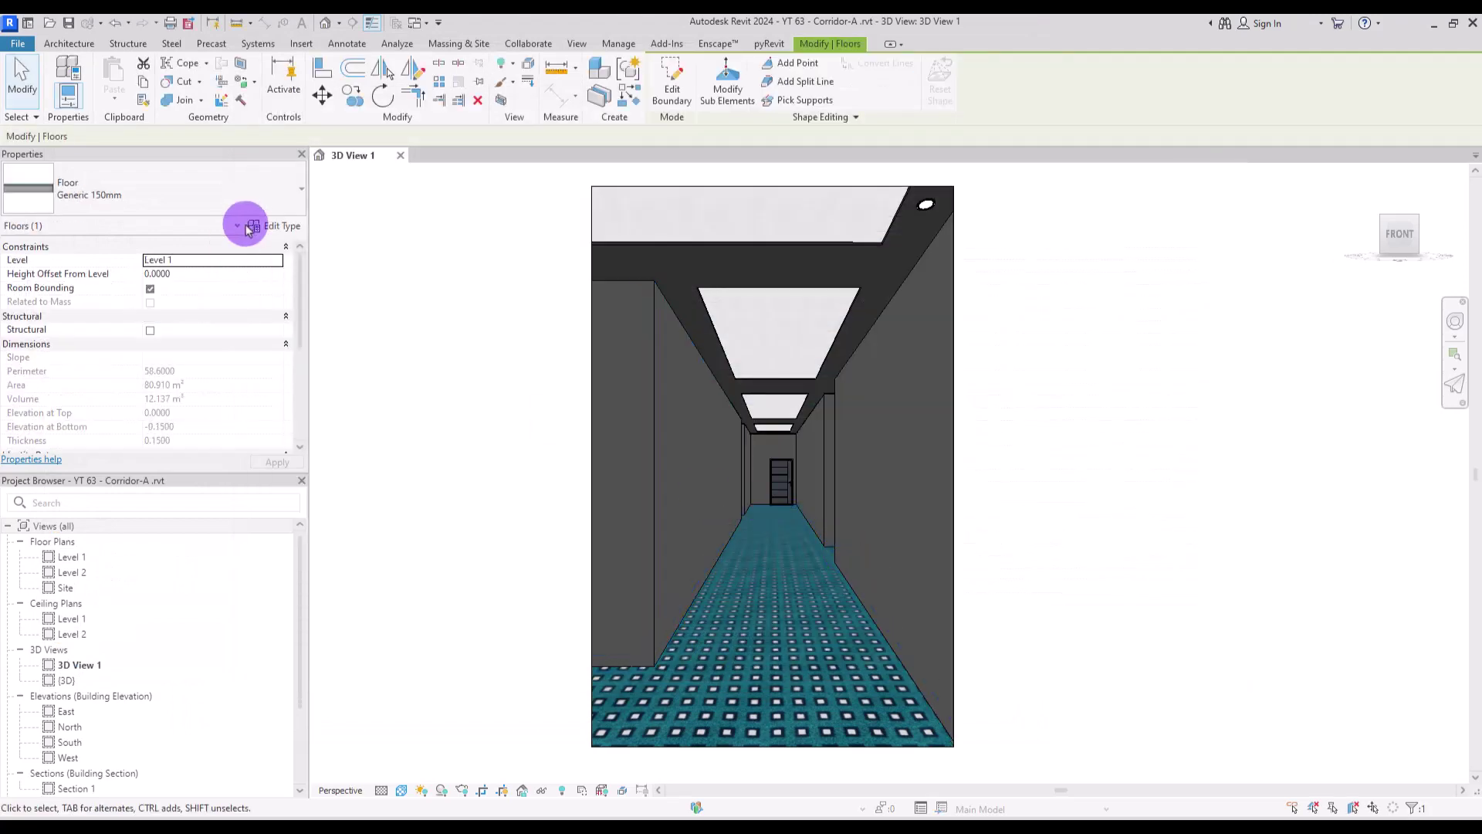
pyautogui.click(251, 224)
pyautogui.click(957, 248)
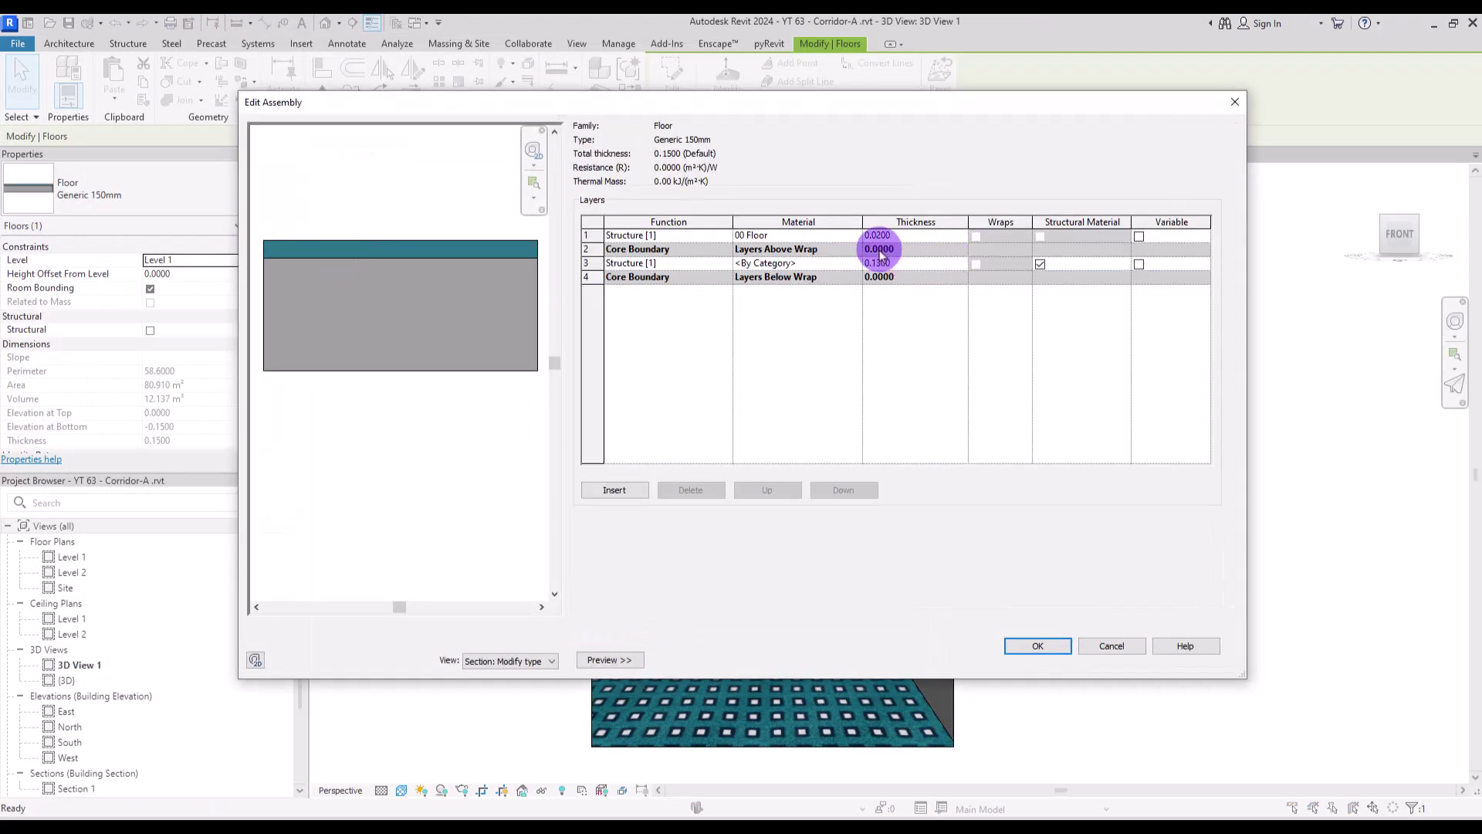
pyautogui.click(857, 235)
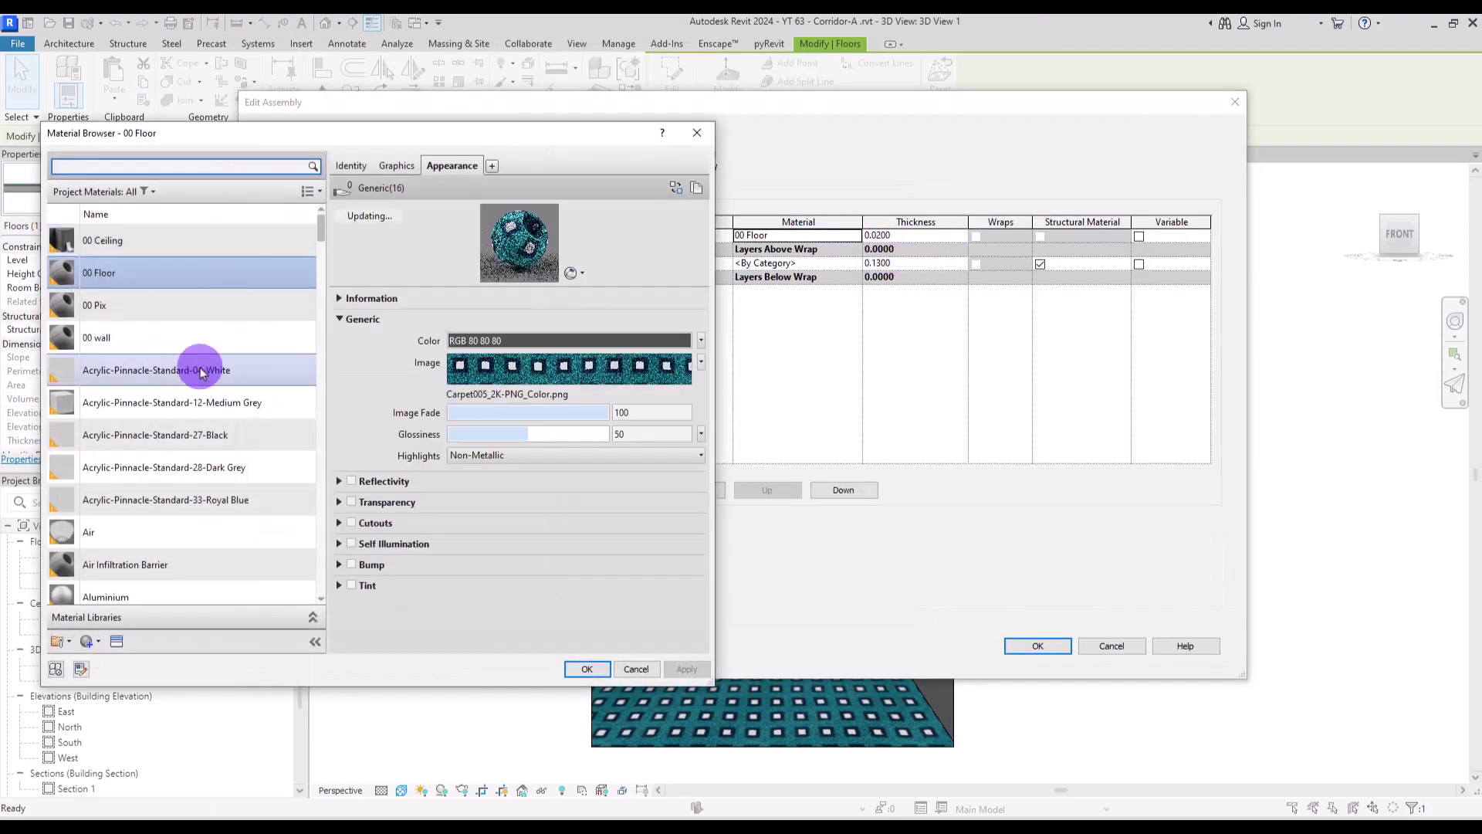
pyautogui.click(116, 641)
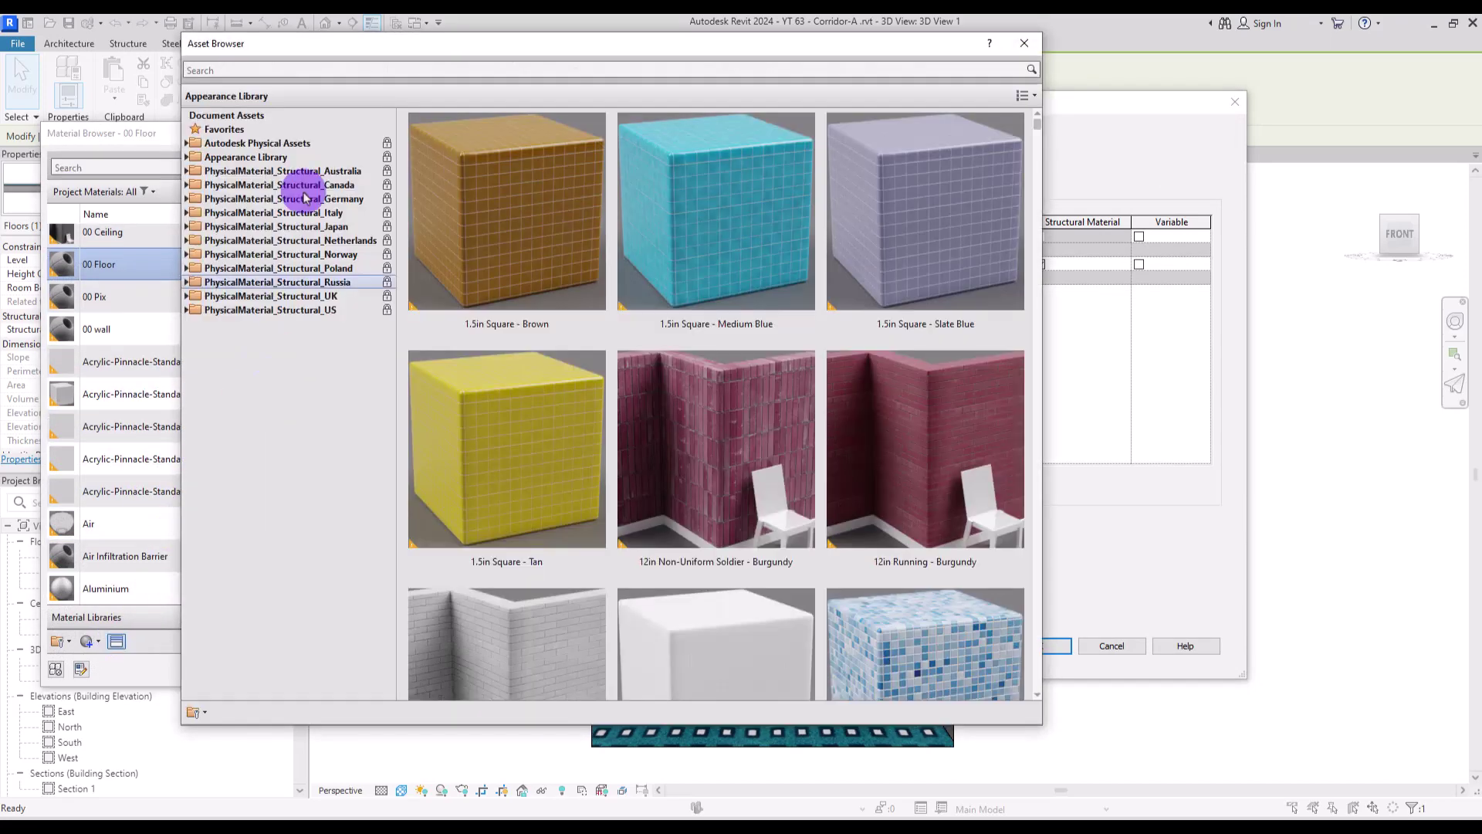
pyautogui.click(186, 171)
pyautogui.click(187, 157)
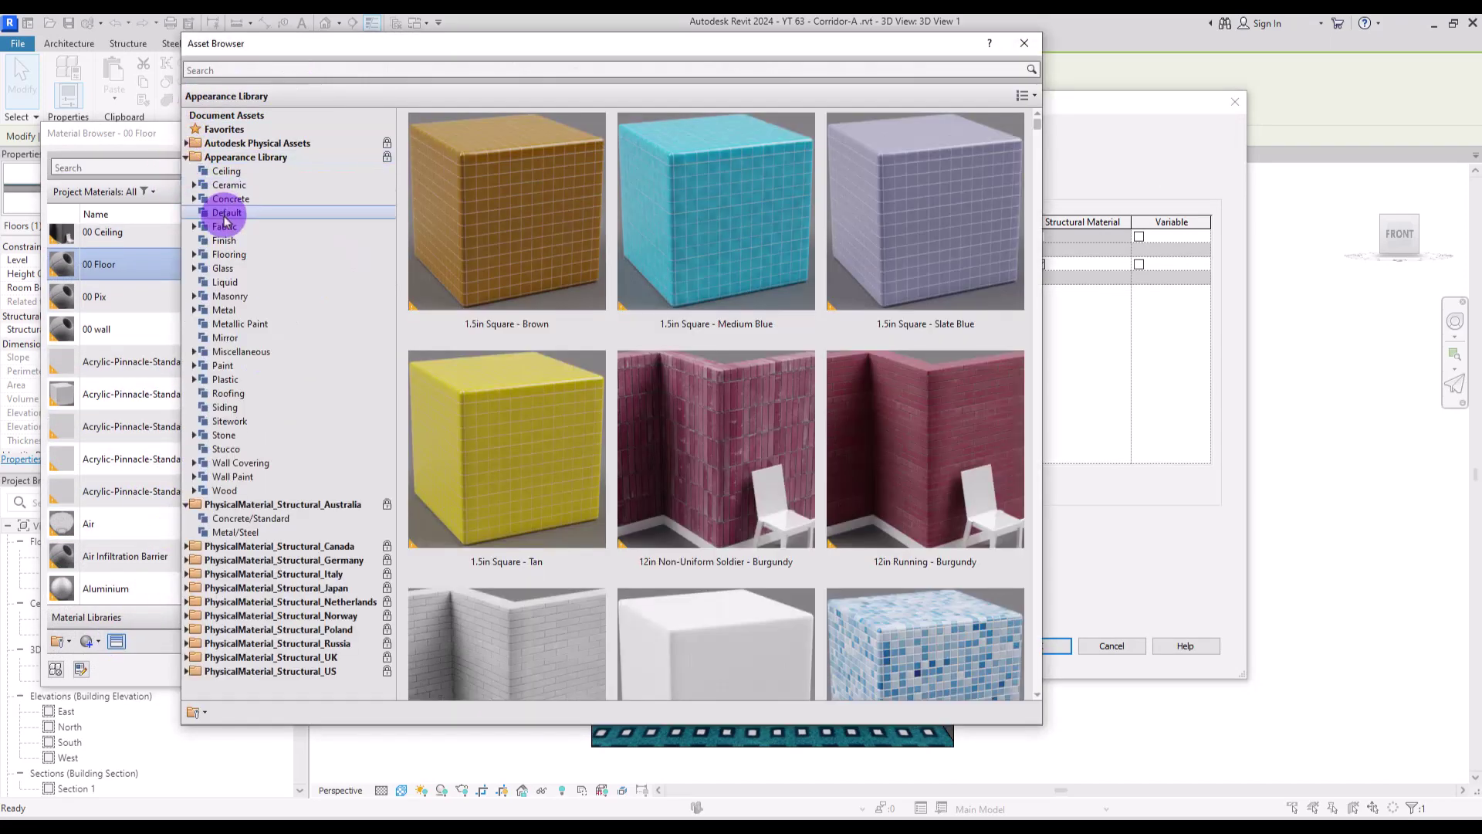
pyautogui.click(231, 212)
pyautogui.click(927, 324)
pyautogui.click(1024, 43)
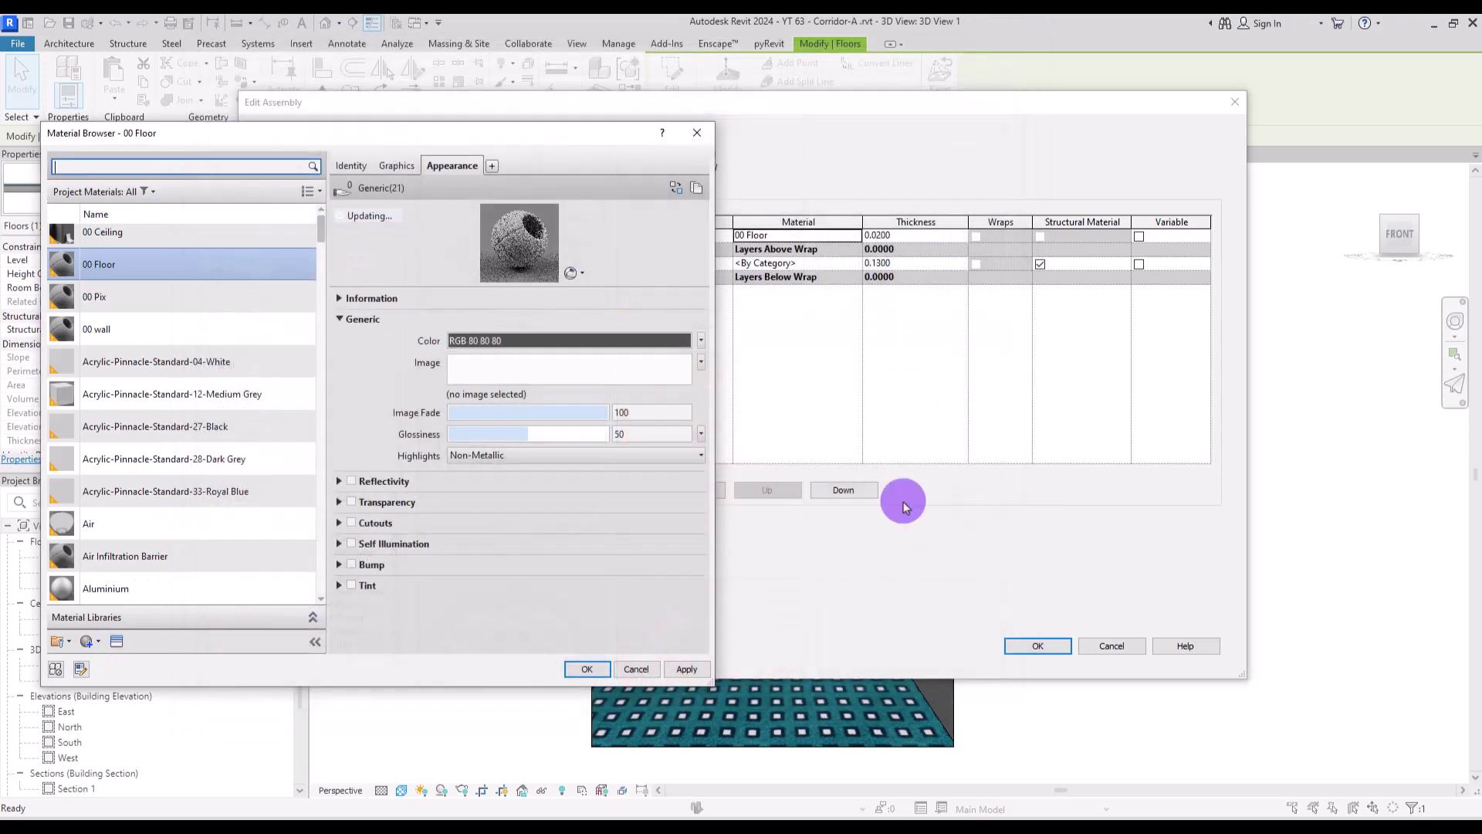
pyautogui.click(595, 662)
pyautogui.click(1038, 646)
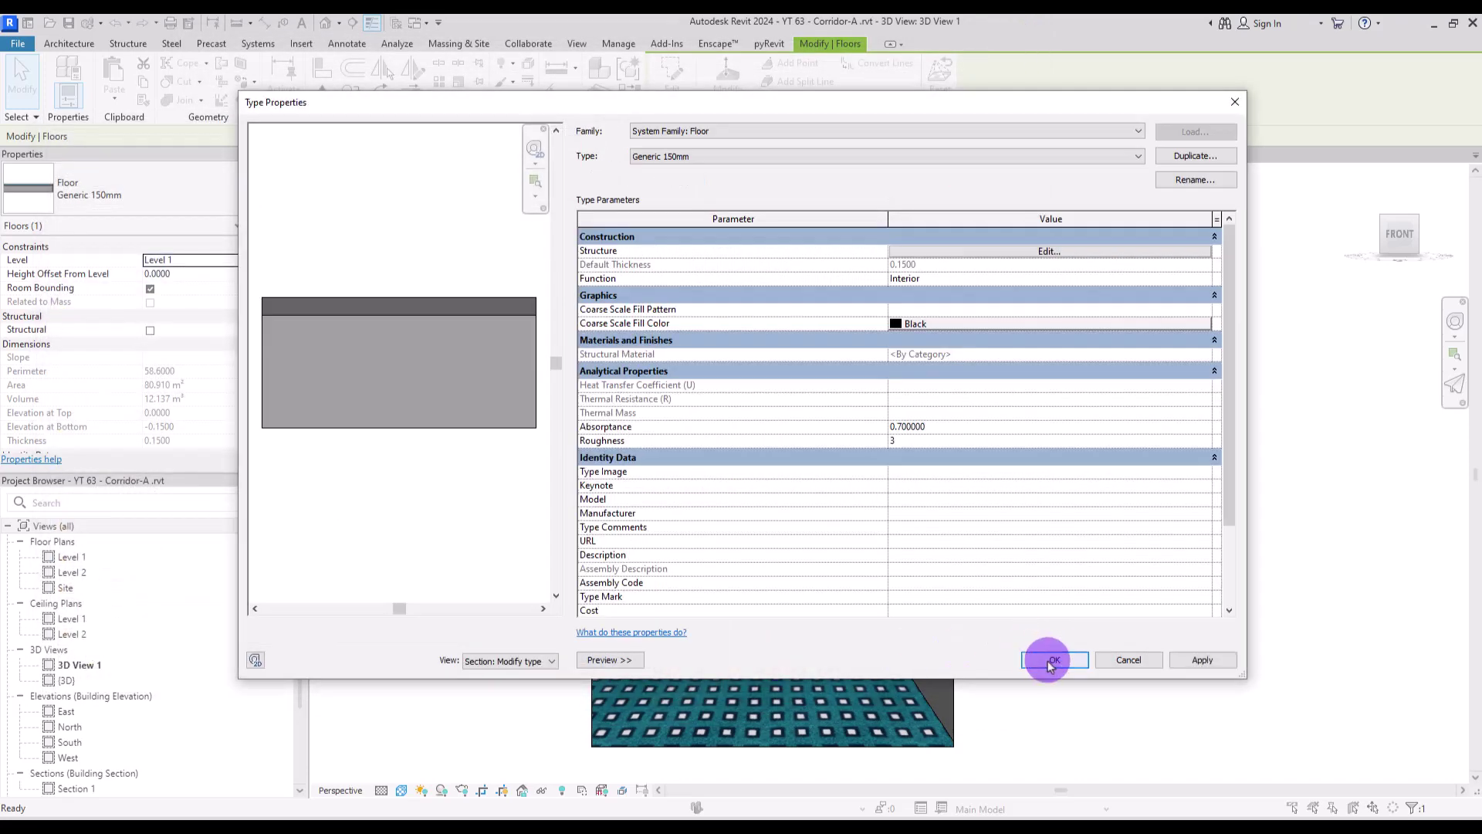
pyautogui.click(1045, 657)
pyautogui.press('Escape')
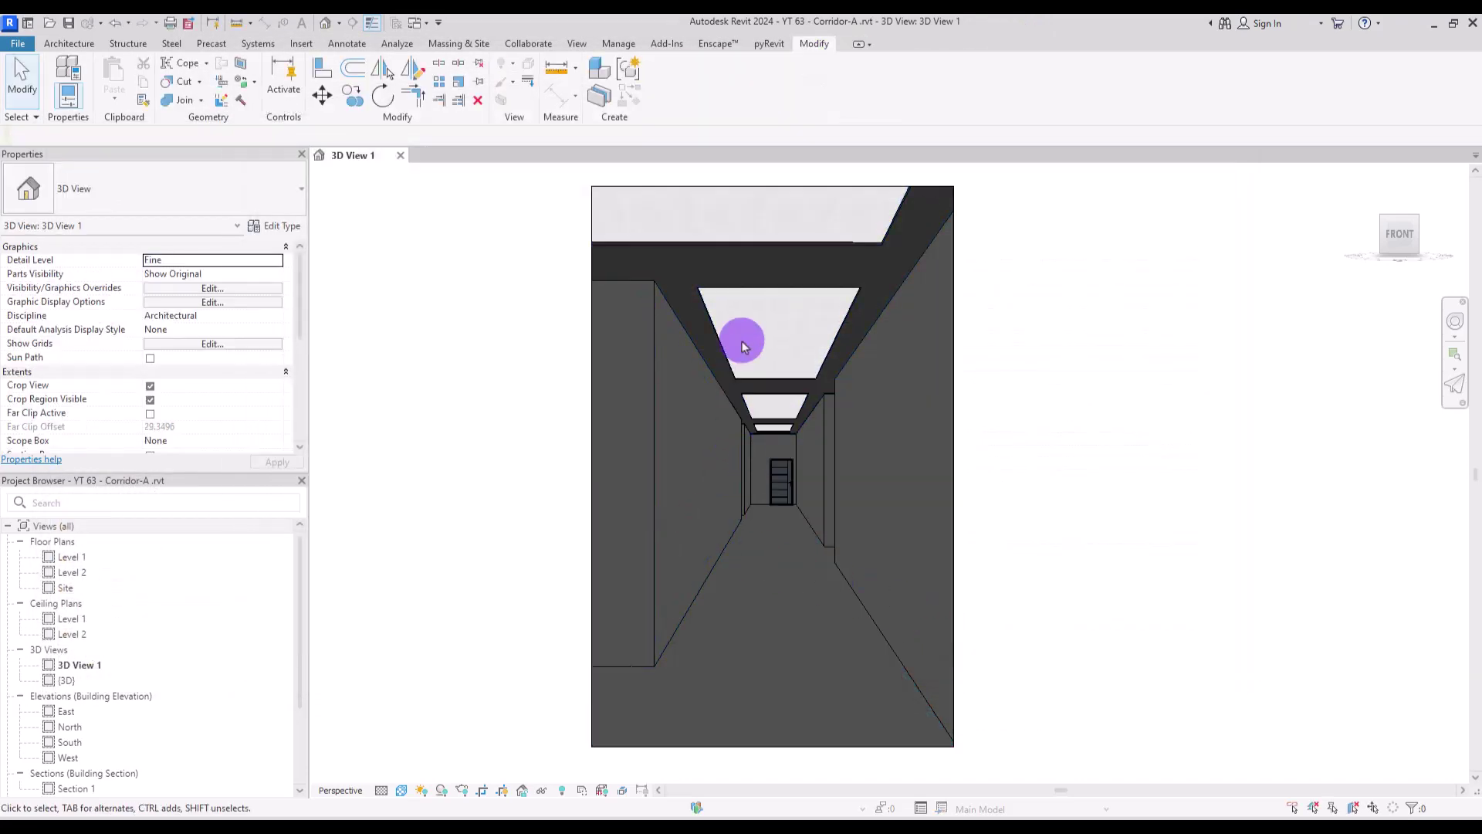
# Step: Delete both corridor ceilings, the dark lower one with openings and the Plain 2 ceiling above it
pyautogui.click(755, 247)
pyautogui.press('Delete')
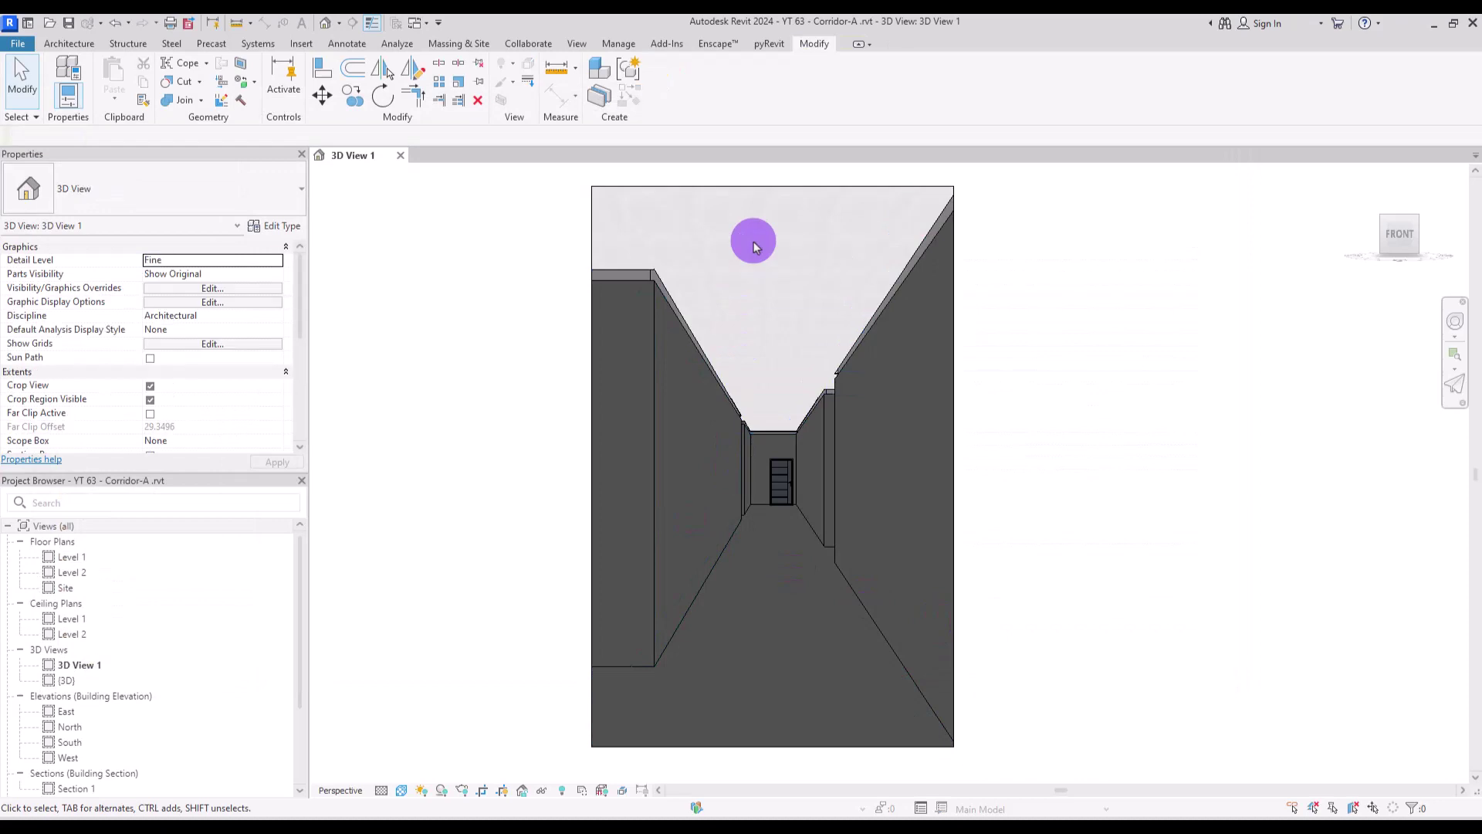
pyautogui.click(662, 281)
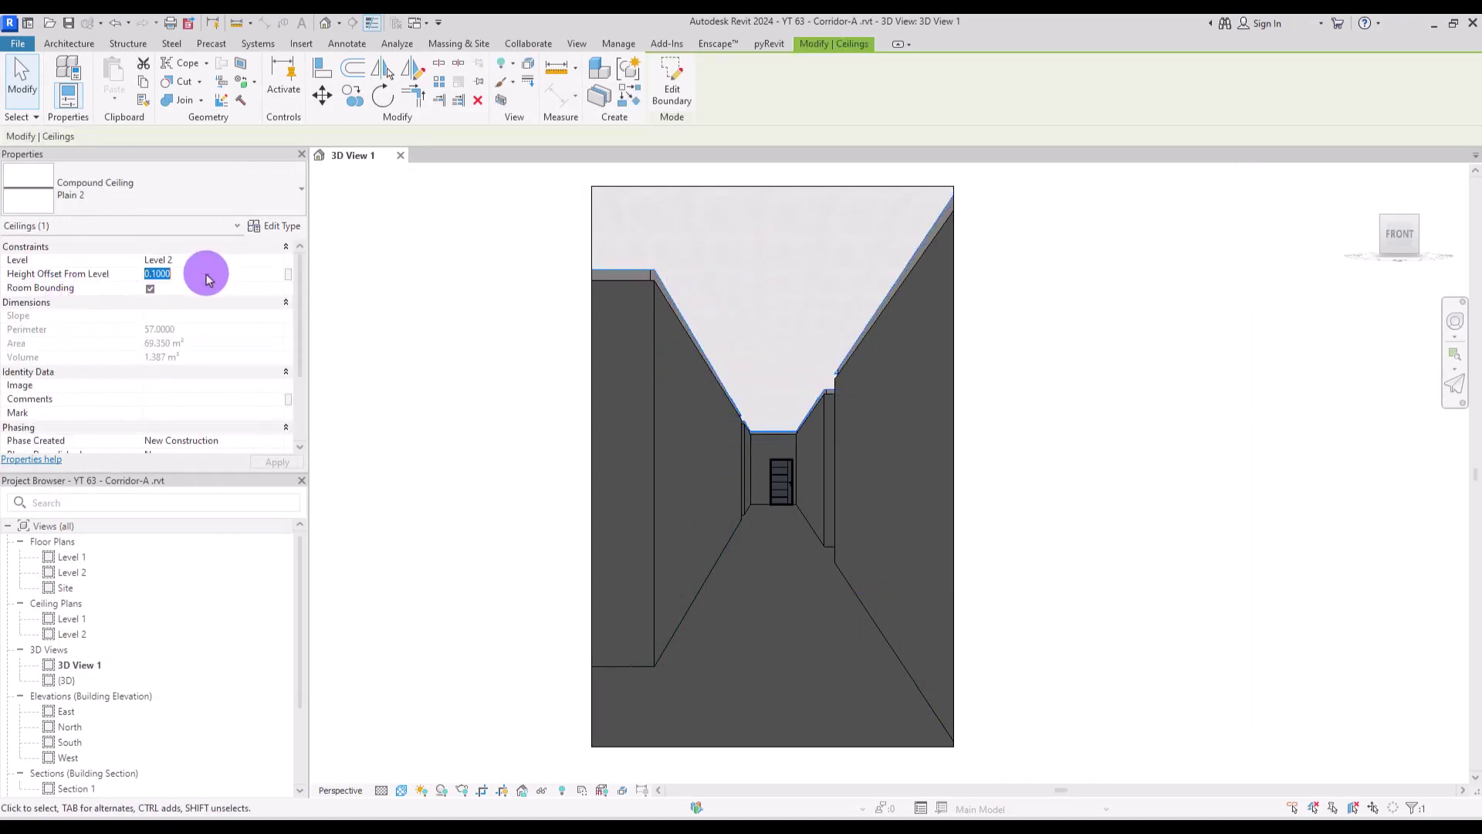
pyautogui.click(479, 377)
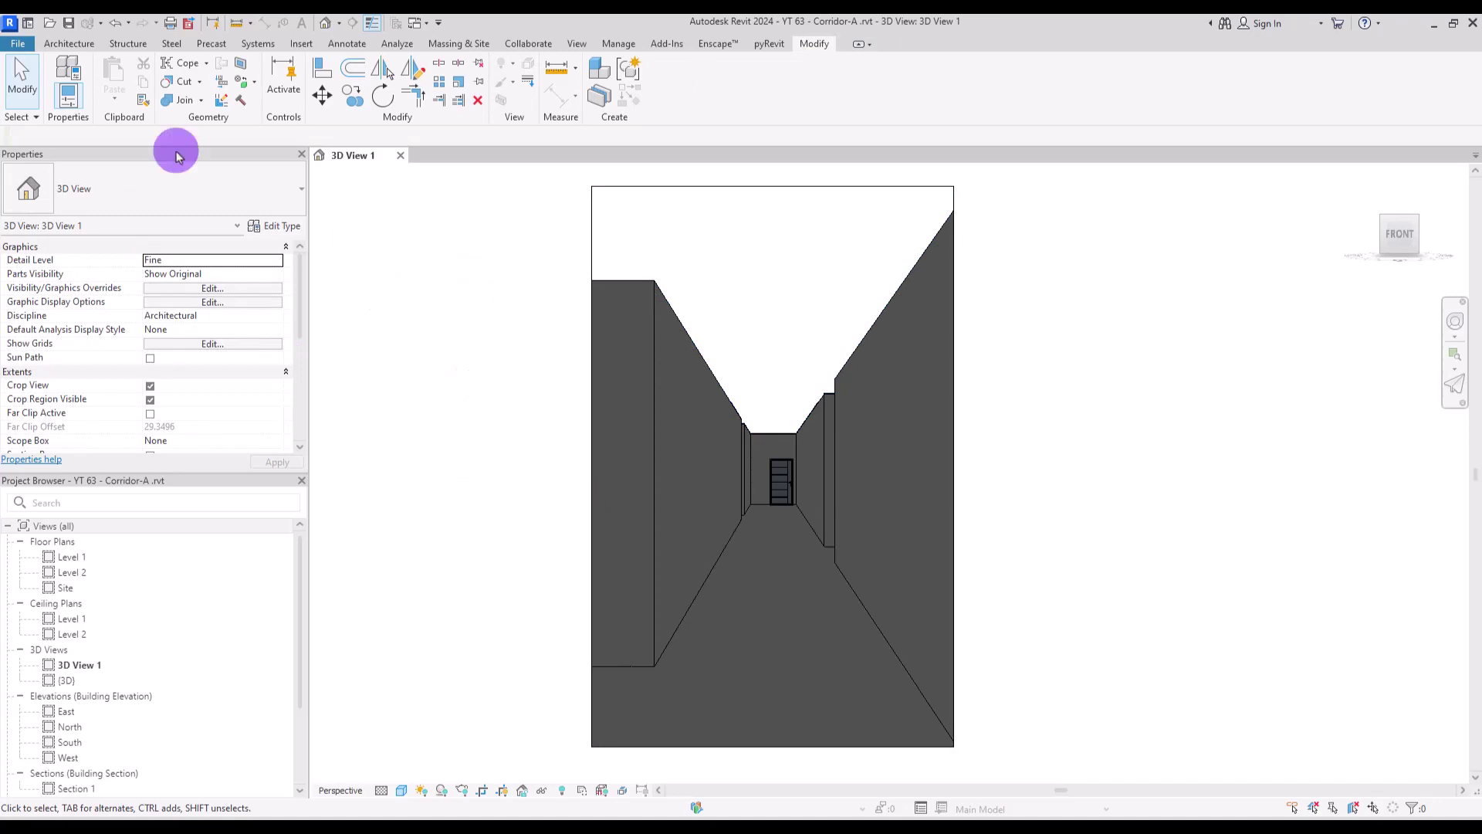
# Step: Create a new family from the template Linear Lighting Fixture ceiling based.rft
pyautogui.click(17, 46)
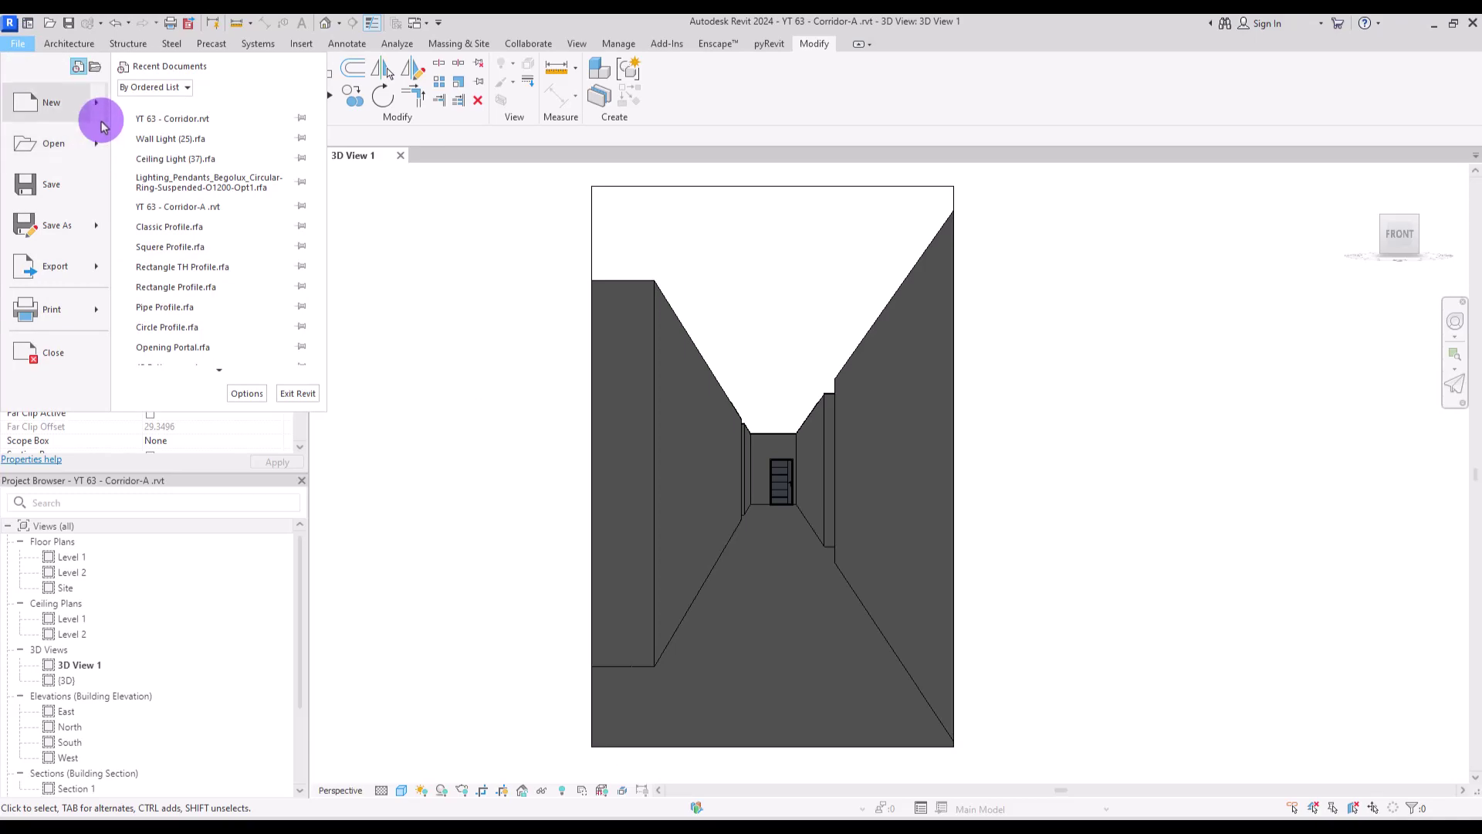
pyautogui.moveTo(91, 111)
pyautogui.click(162, 152)
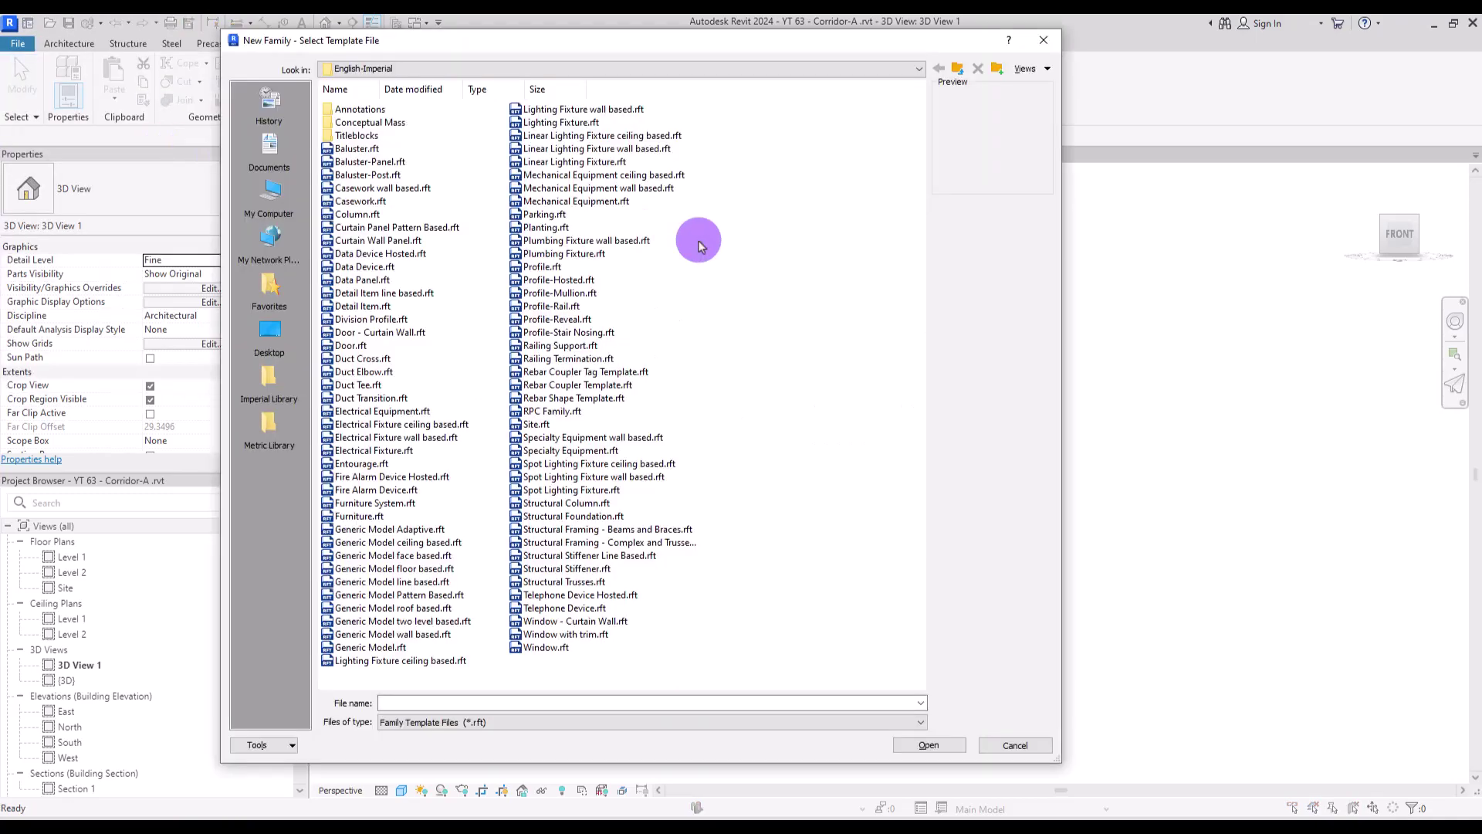
pyautogui.click(559, 136)
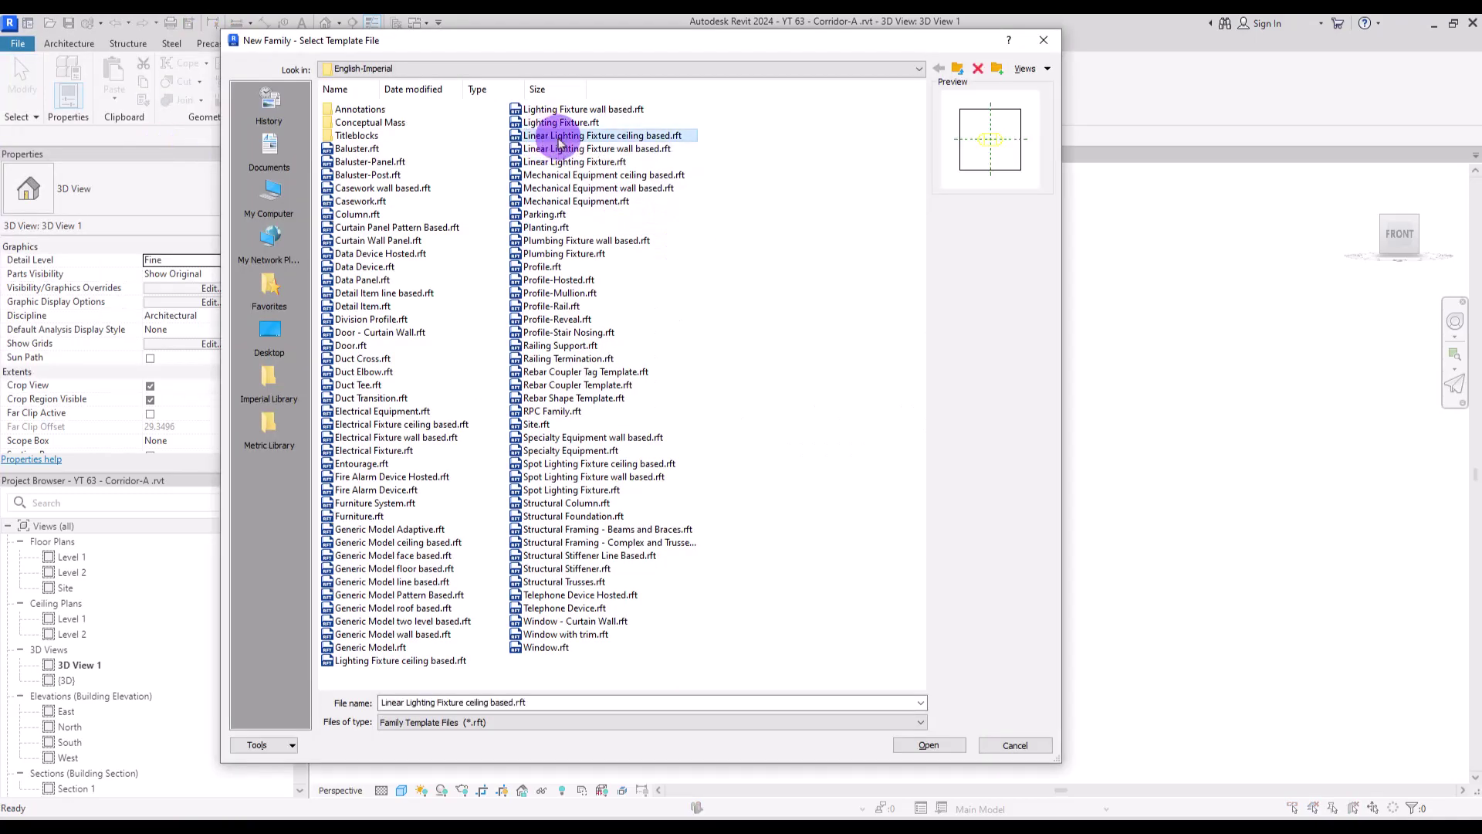
pyautogui.doubleClick(559, 139)
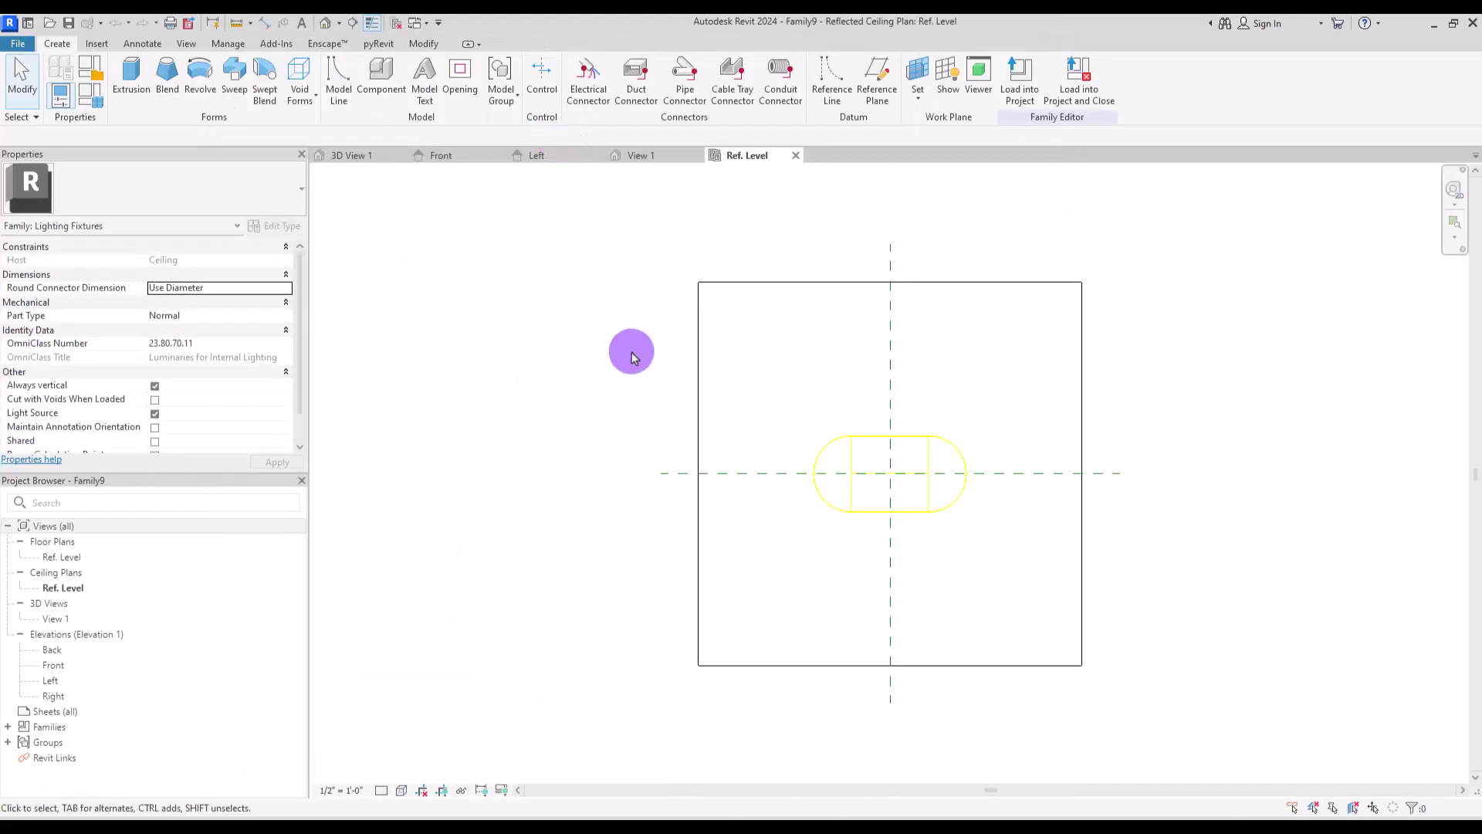
# Step: Set the family's length units to Meters
pyautogui.press('u')
pyautogui.press('n')
pyautogui.click(668, 363)
pyautogui.click(541, 285)
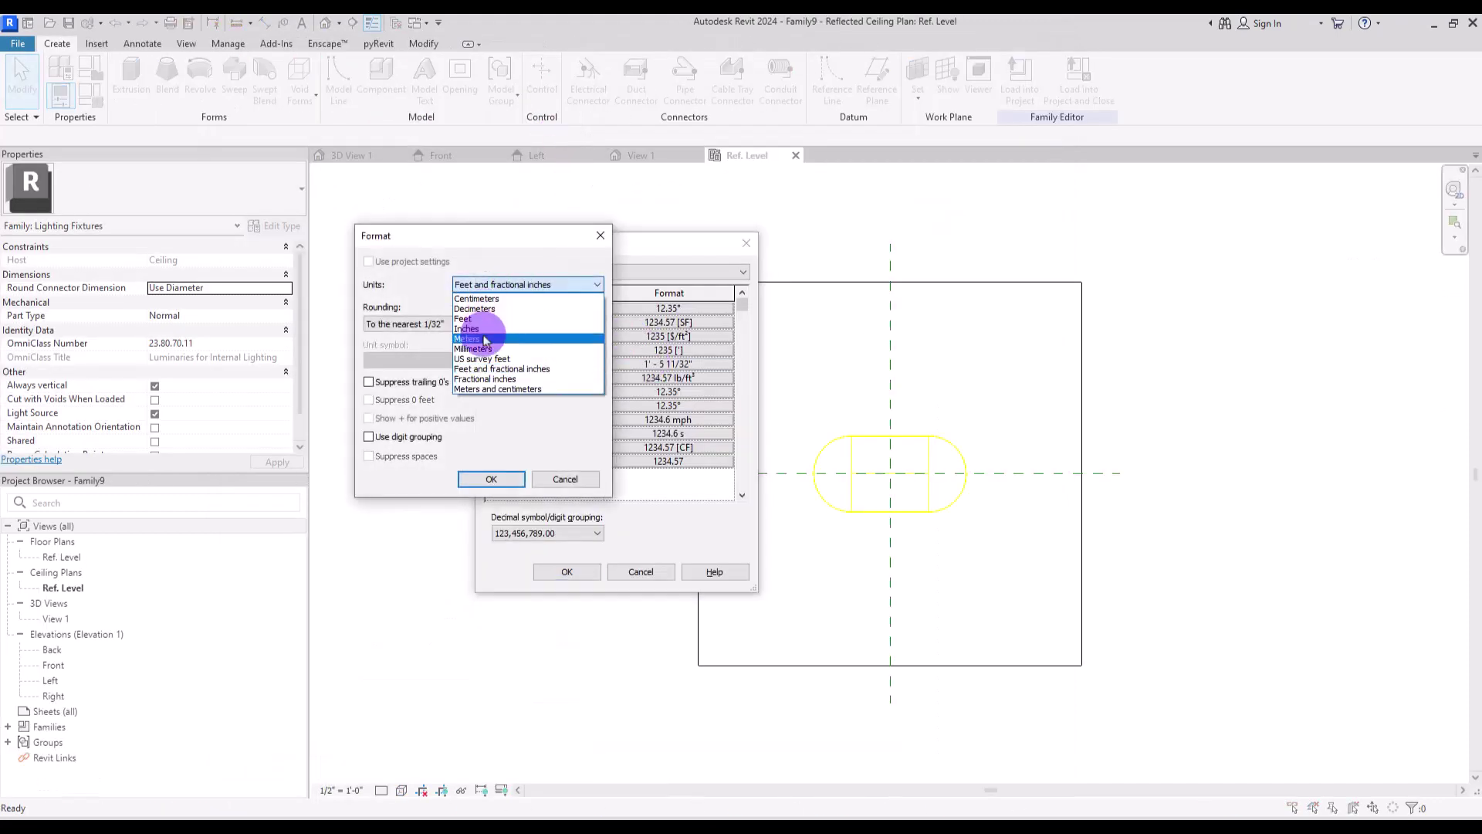
pyautogui.click(485, 340)
pyautogui.press('Return')
pyautogui.click(571, 571)
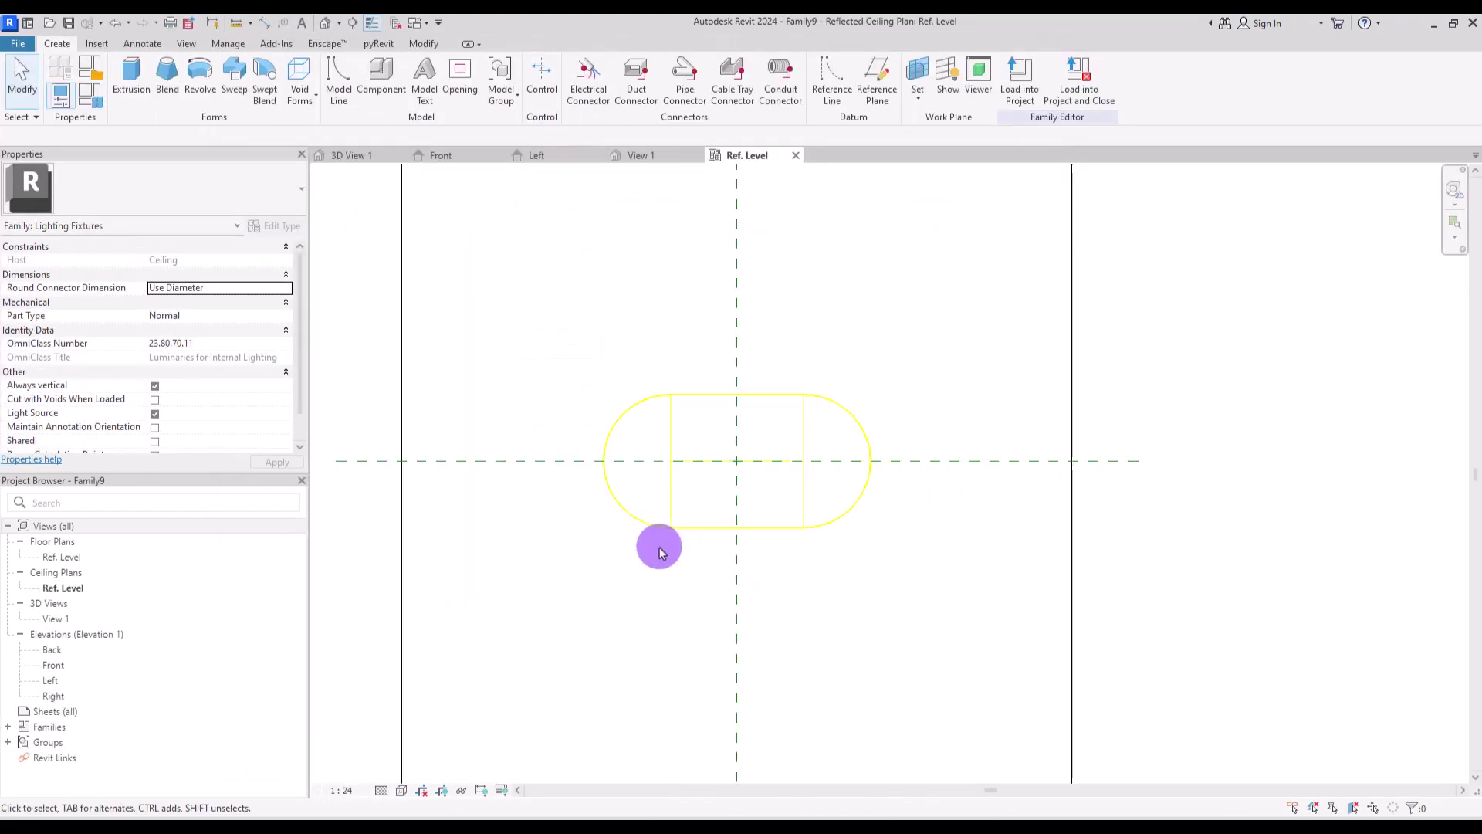
# Step: Draw two vertical and two horizontal reference planes, one on each side of the light source's center axes
pyautogui.moveTo(660, 549); pyautogui.dragTo(714, 476, button='middle')
pyautogui.click(877, 69)
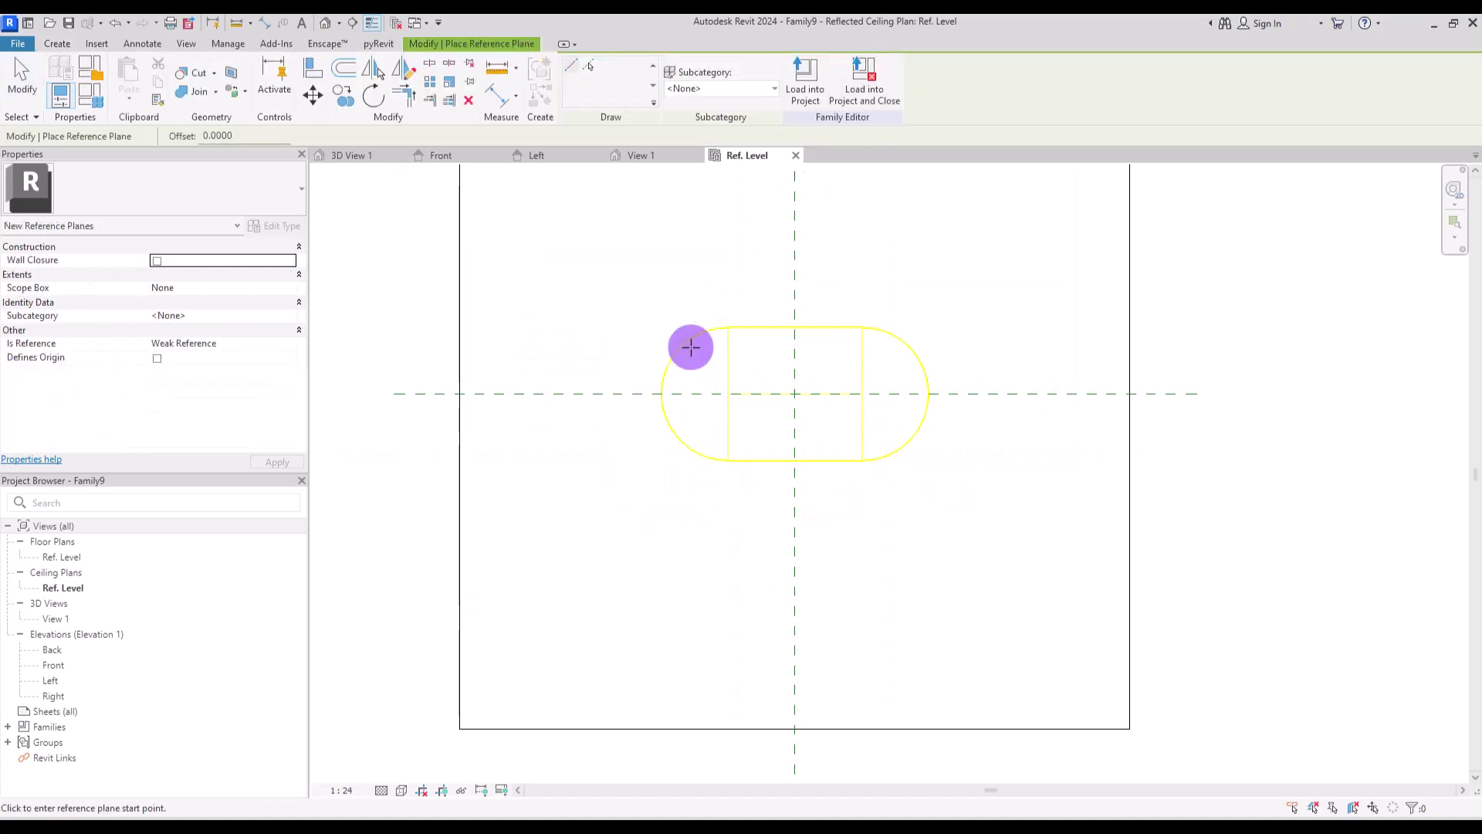
pyautogui.click(678, 244)
pyautogui.click(678, 563)
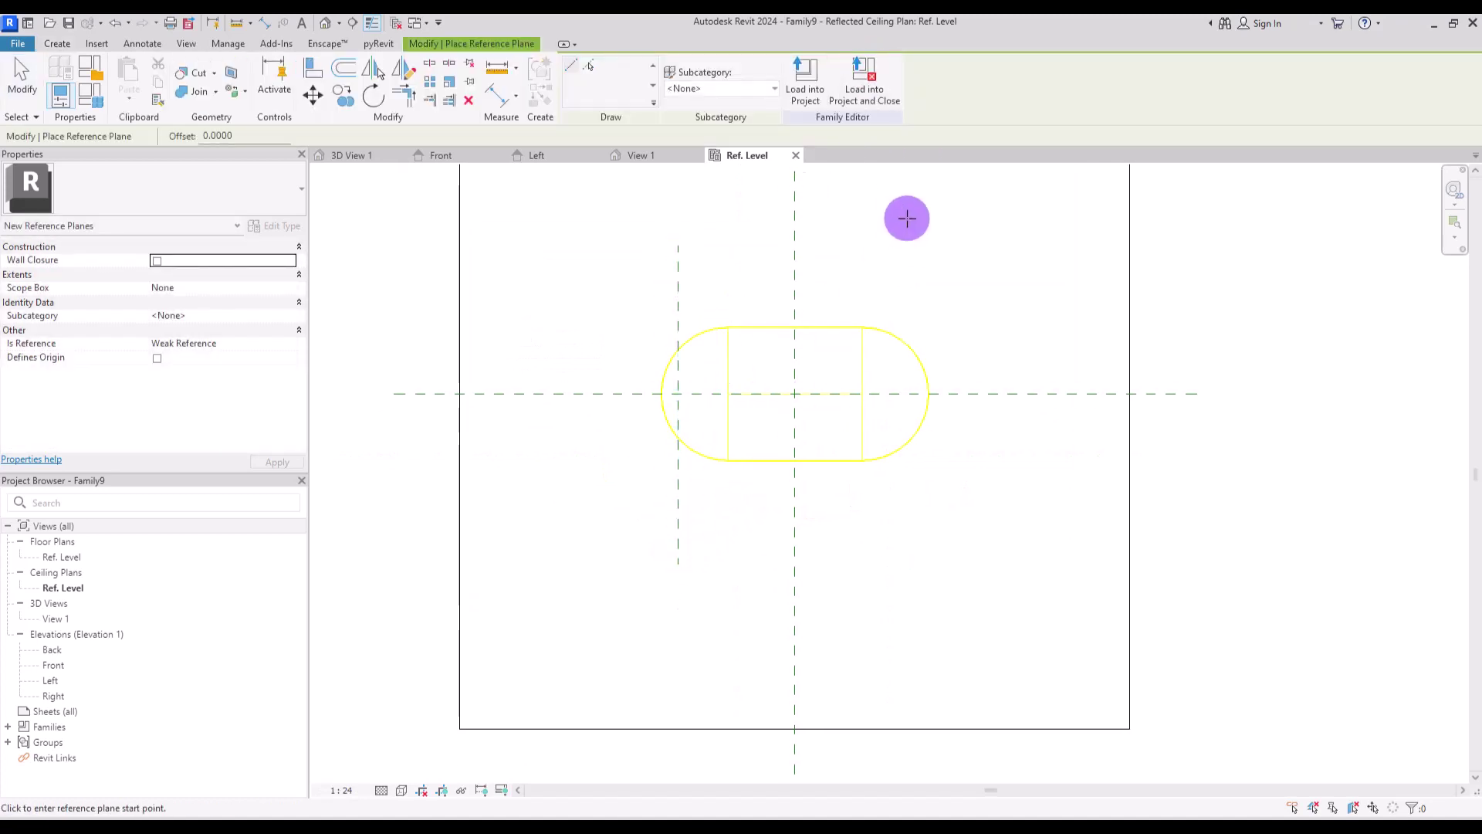
pyautogui.click(907, 218)
pyautogui.click(907, 533)
pyautogui.click(546, 295)
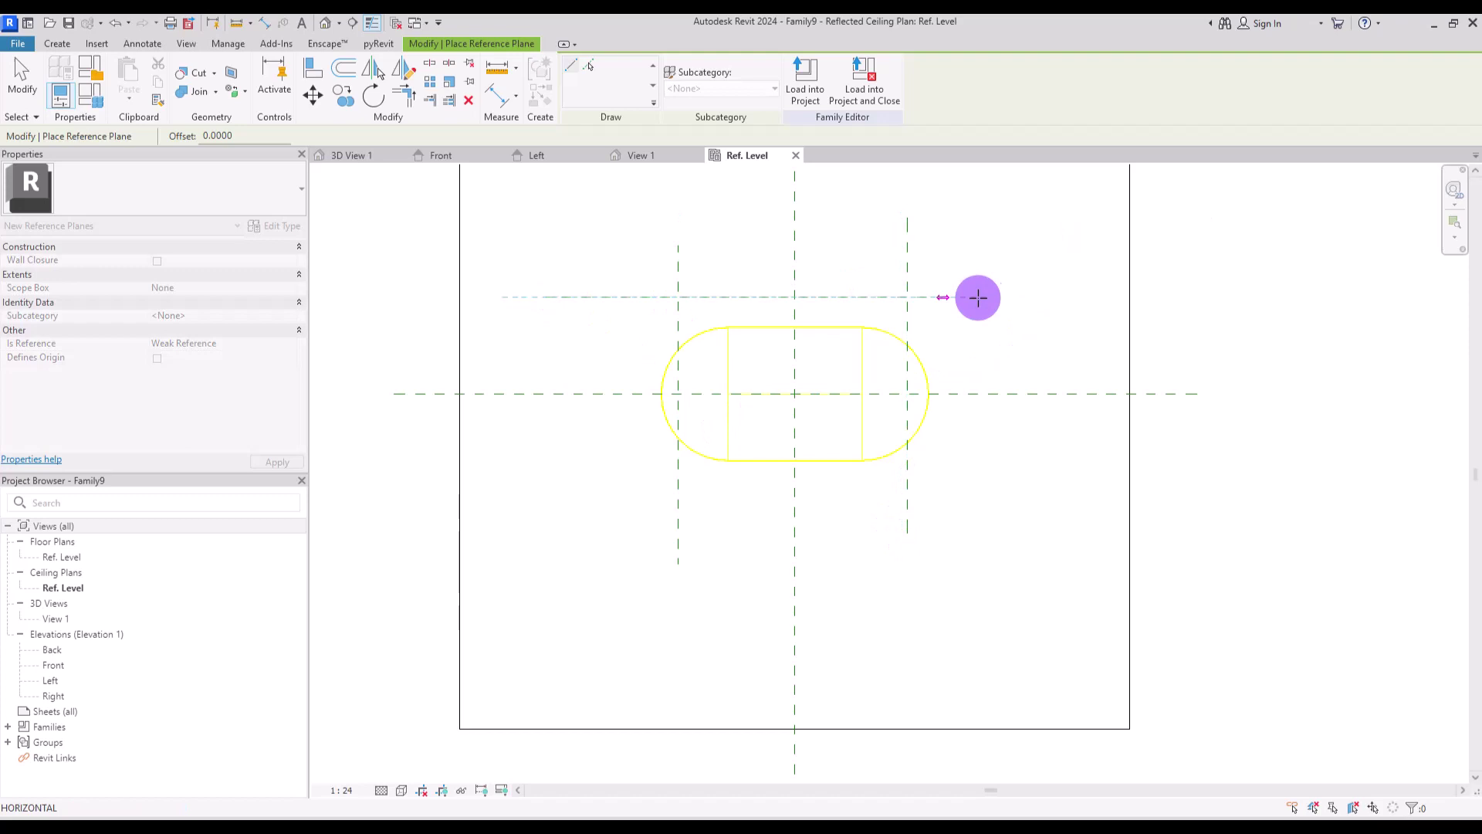
pyautogui.click(1026, 286)
pyautogui.click(533, 477)
pyautogui.click(1081, 477)
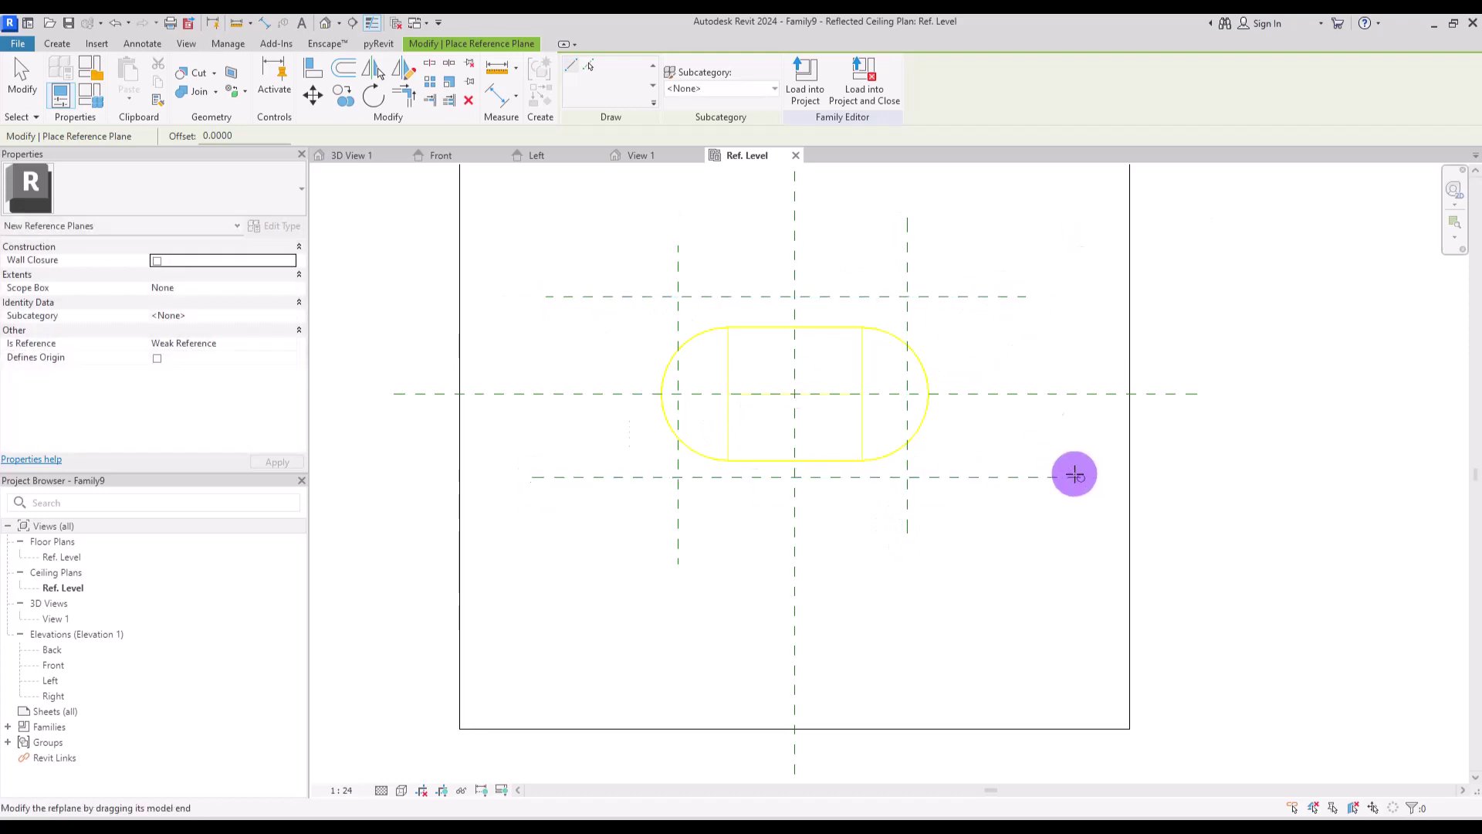
# Step: Dimension the two new horizontal reference planes equally about the center axis, and add an overall dimension between them
pyautogui.click(499, 103)
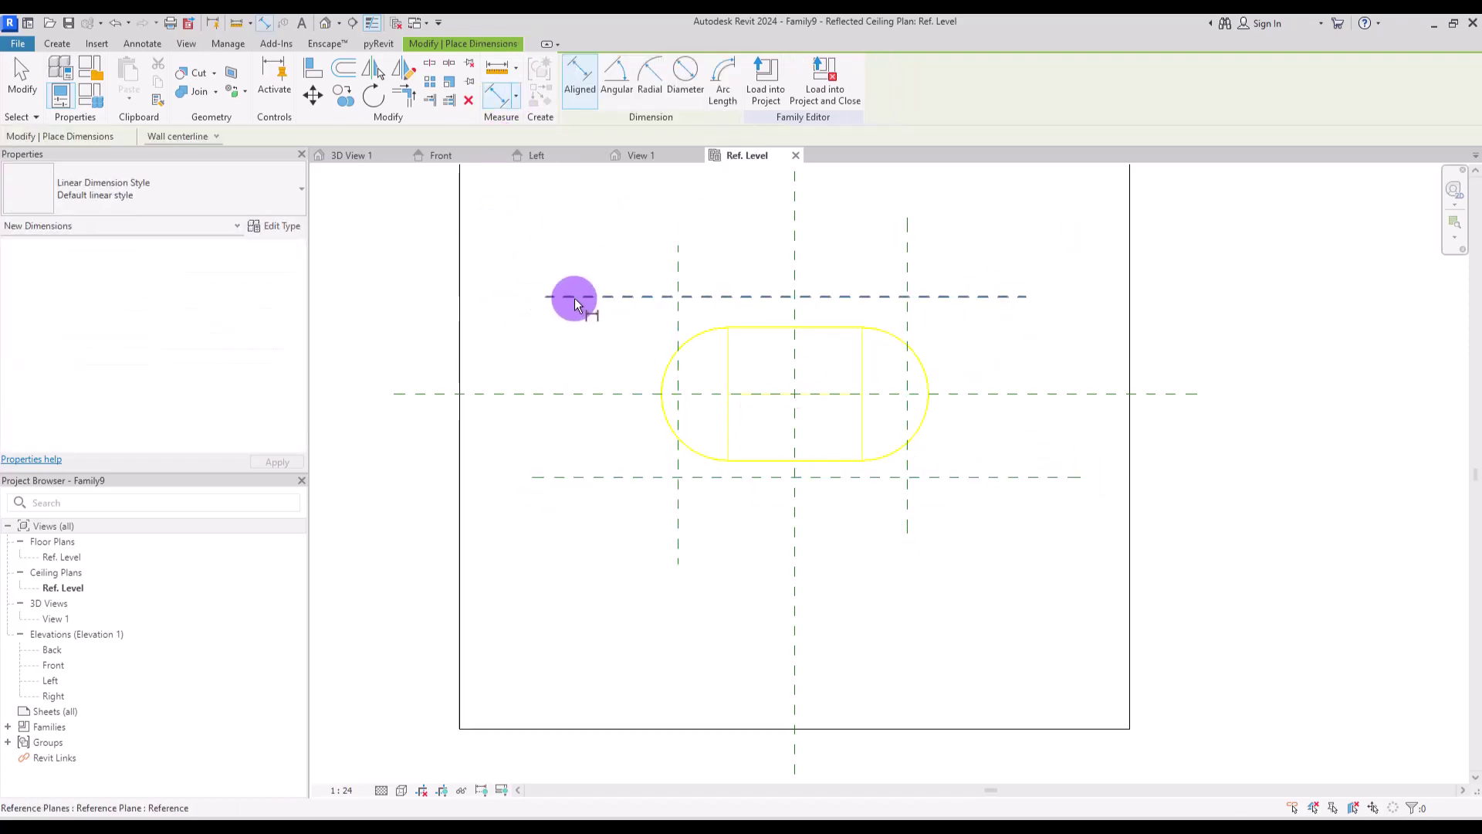
pyautogui.click(600, 297)
pyautogui.click(610, 393)
pyautogui.click(614, 475)
pyautogui.click(641, 518)
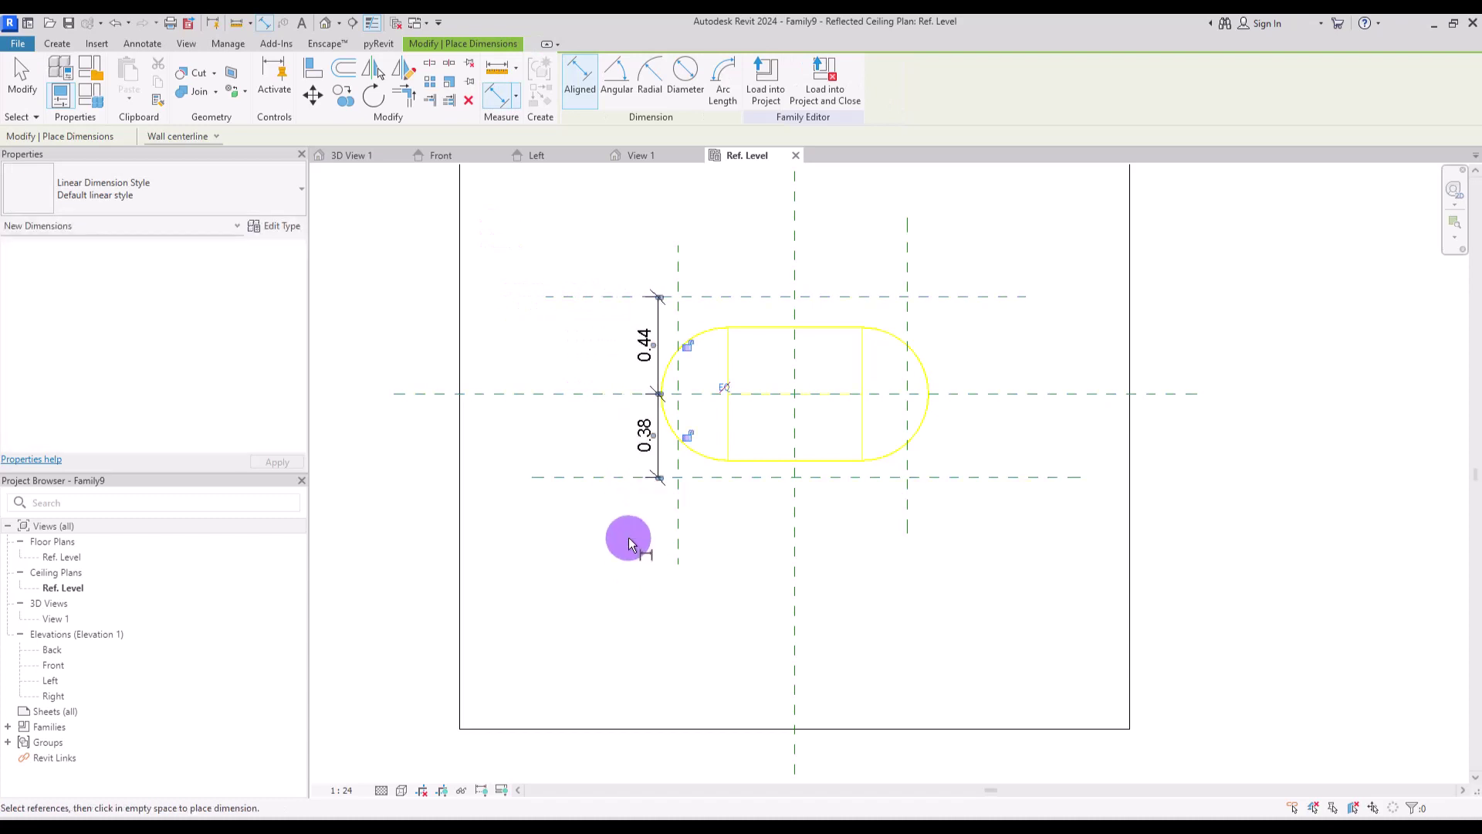
pyautogui.click(724, 393)
pyautogui.click(599, 310)
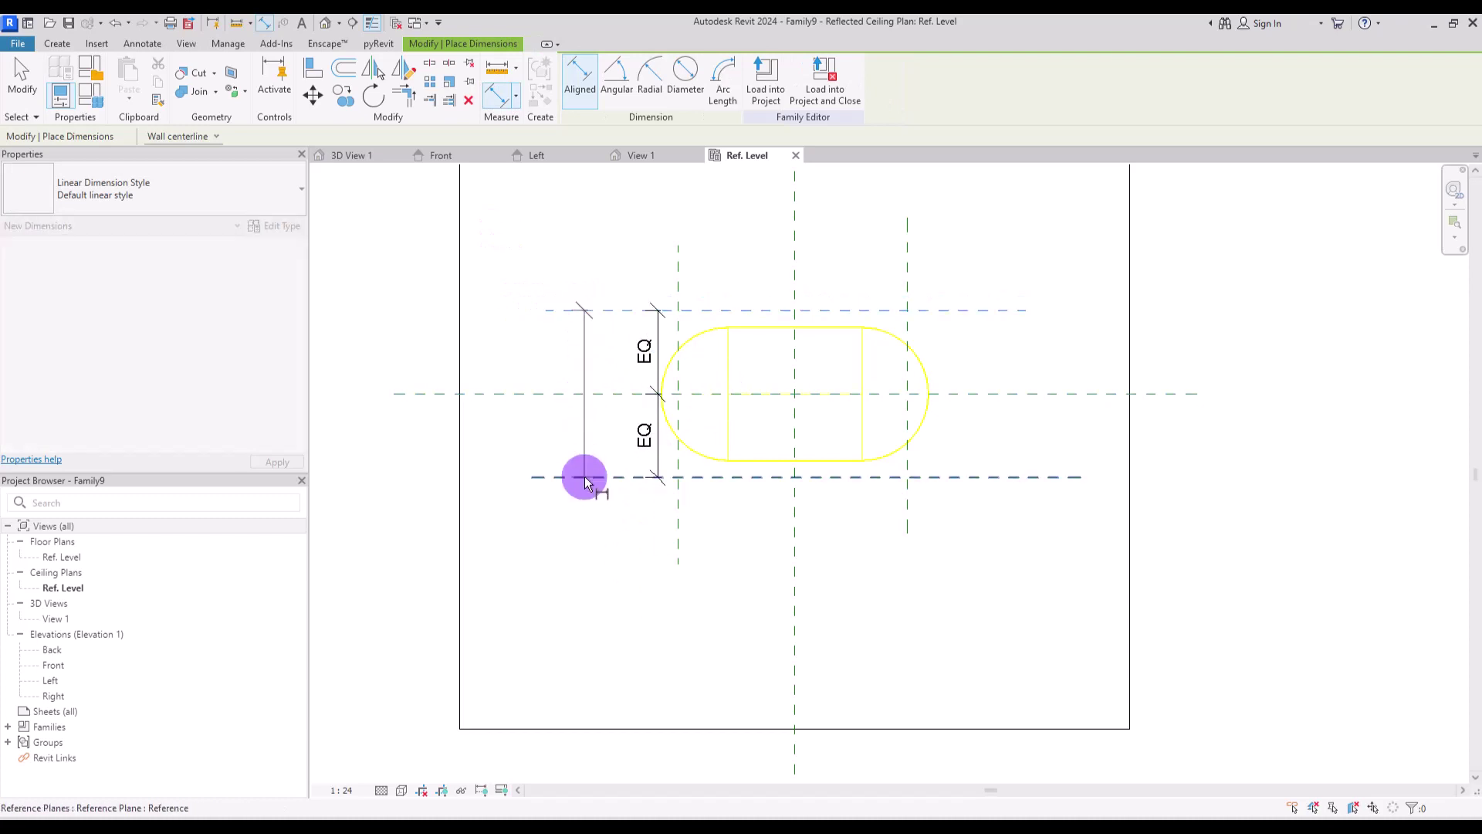
pyautogui.click(583, 478)
pyautogui.click(594, 589)
# Step: Dimension the two new vertical reference planes equally about the center axis, and add an overall dimension between them
pyautogui.click(680, 275)
pyautogui.click(795, 263)
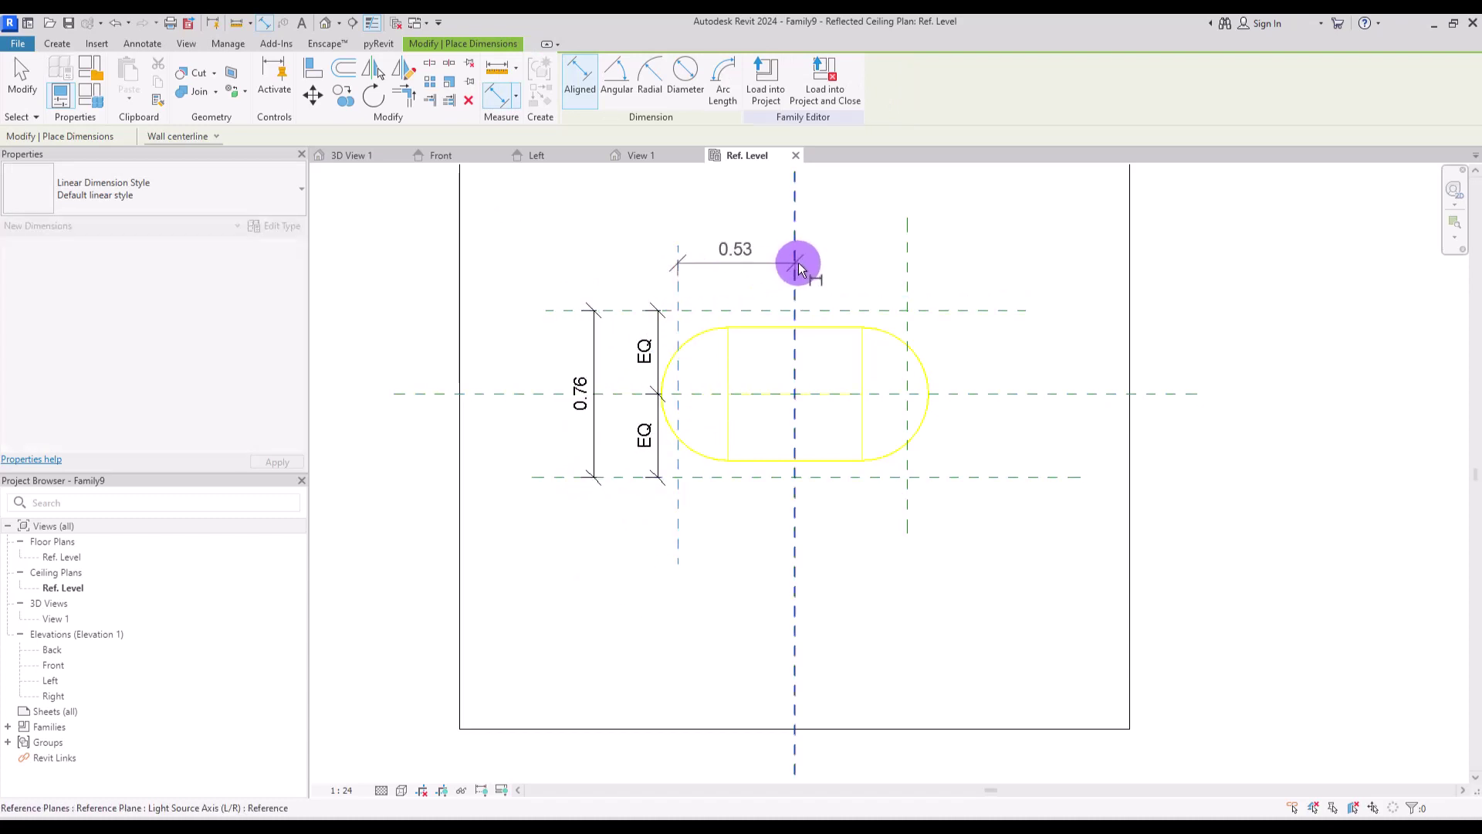
pyautogui.click(909, 267)
pyautogui.click(1085, 270)
pyautogui.click(711, 262)
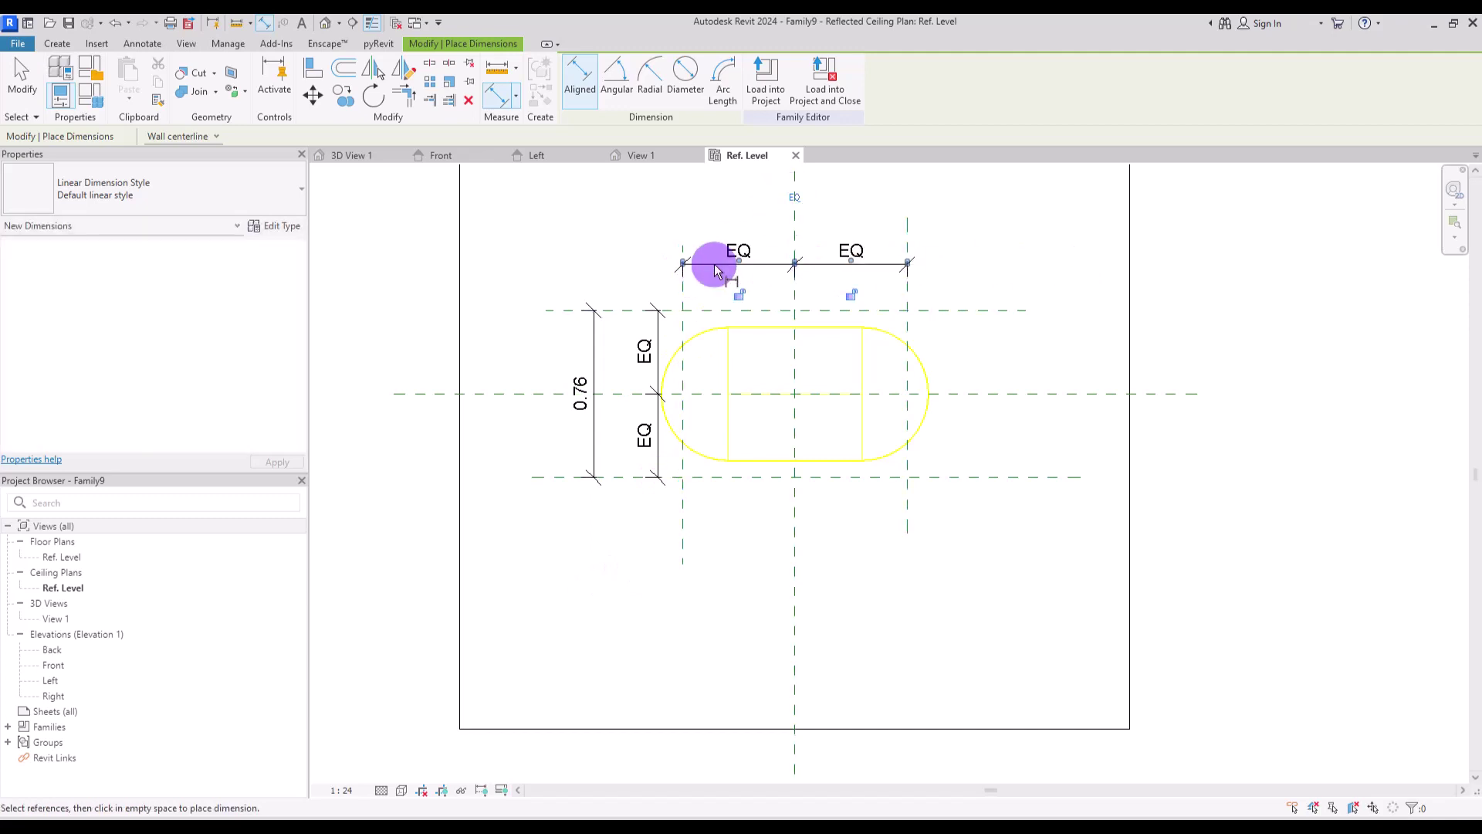
pyautogui.click(684, 291)
pyautogui.click(912, 290)
pyautogui.click(979, 225)
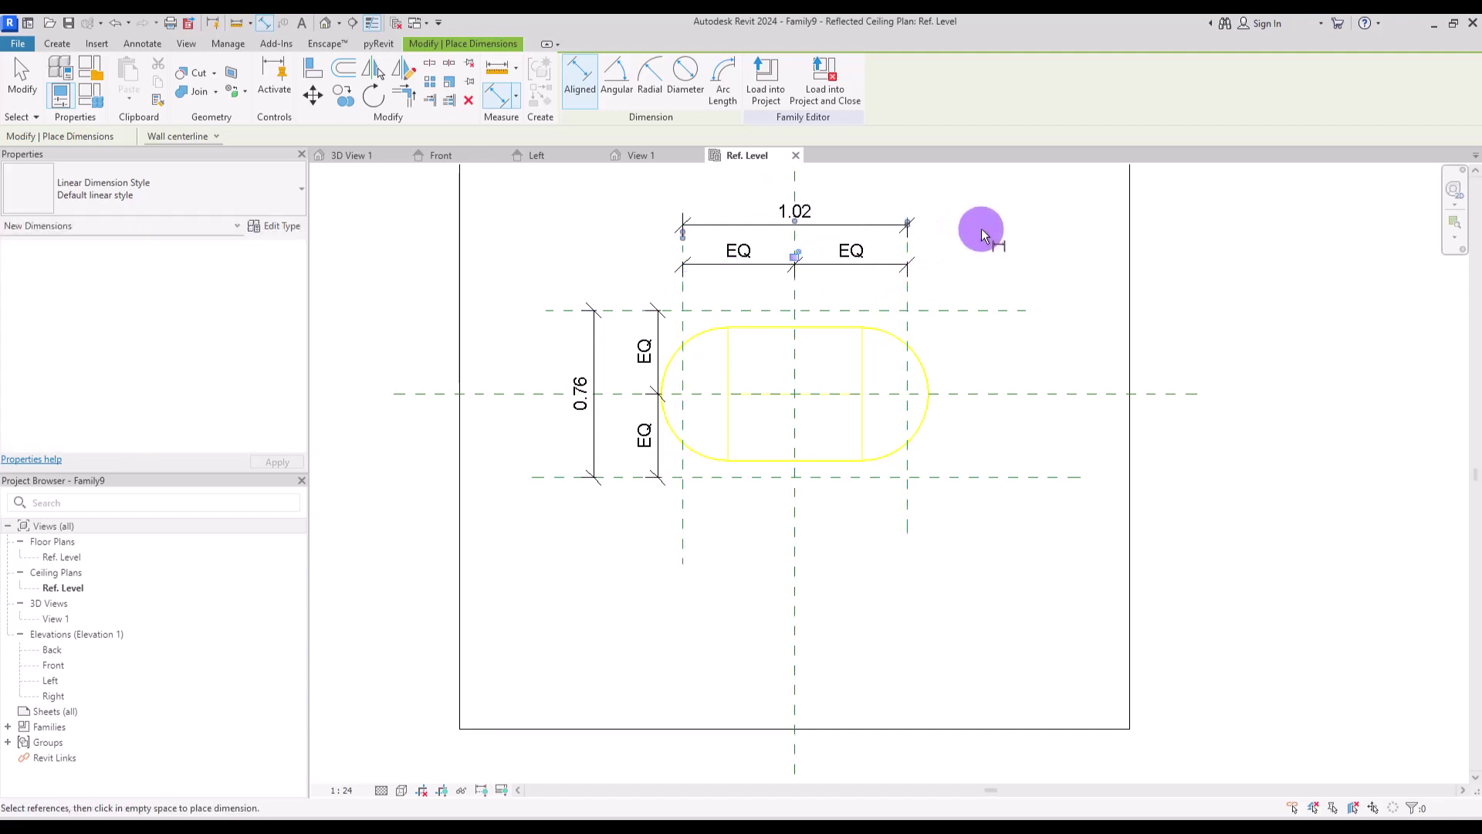
pyautogui.press('Escape')
# Step: Label the overall dimension between the vertical reference planes with a new type parameter named Length
pyautogui.click(869, 230)
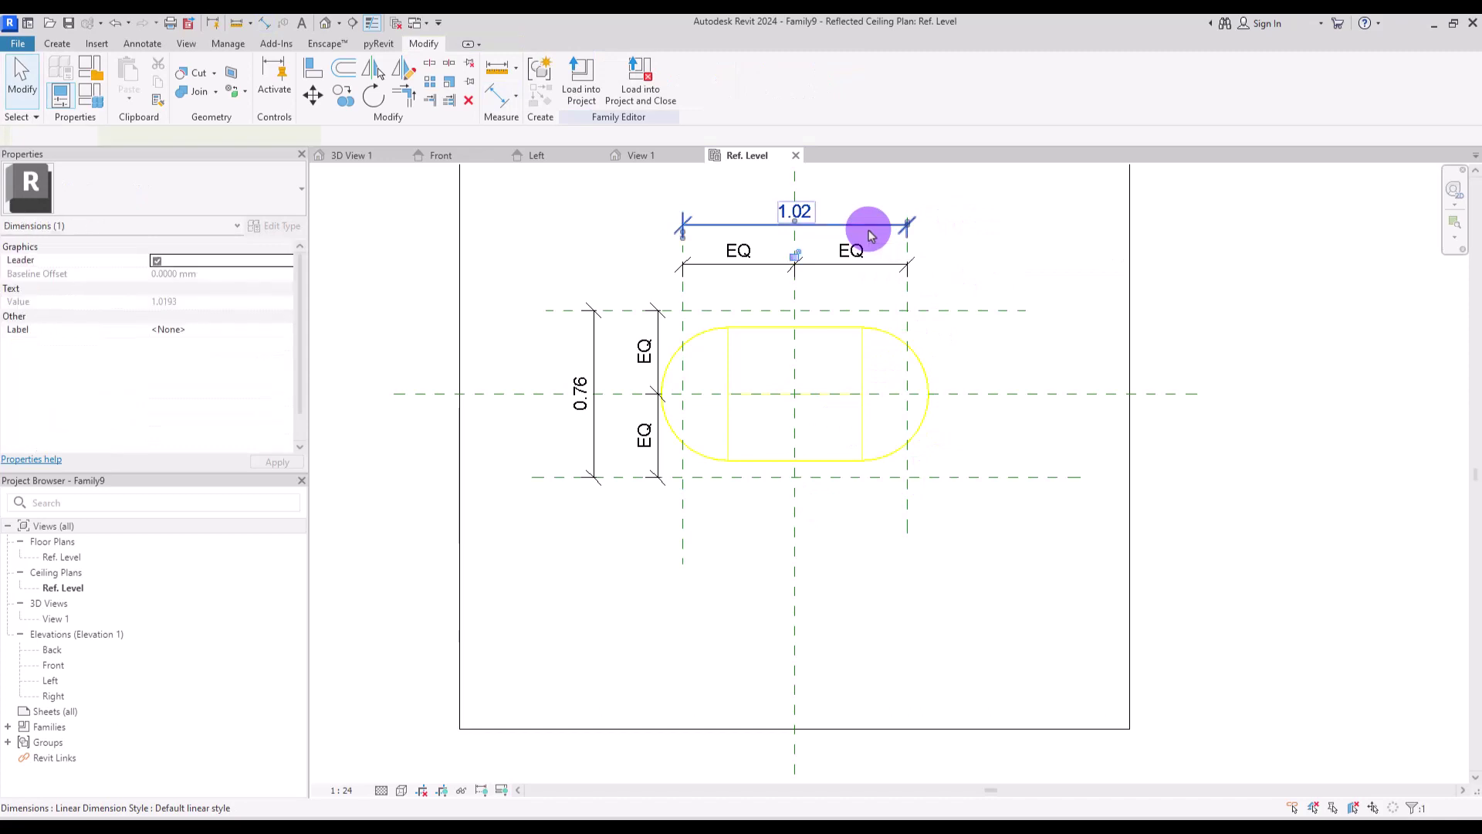
pyautogui.click(727, 79)
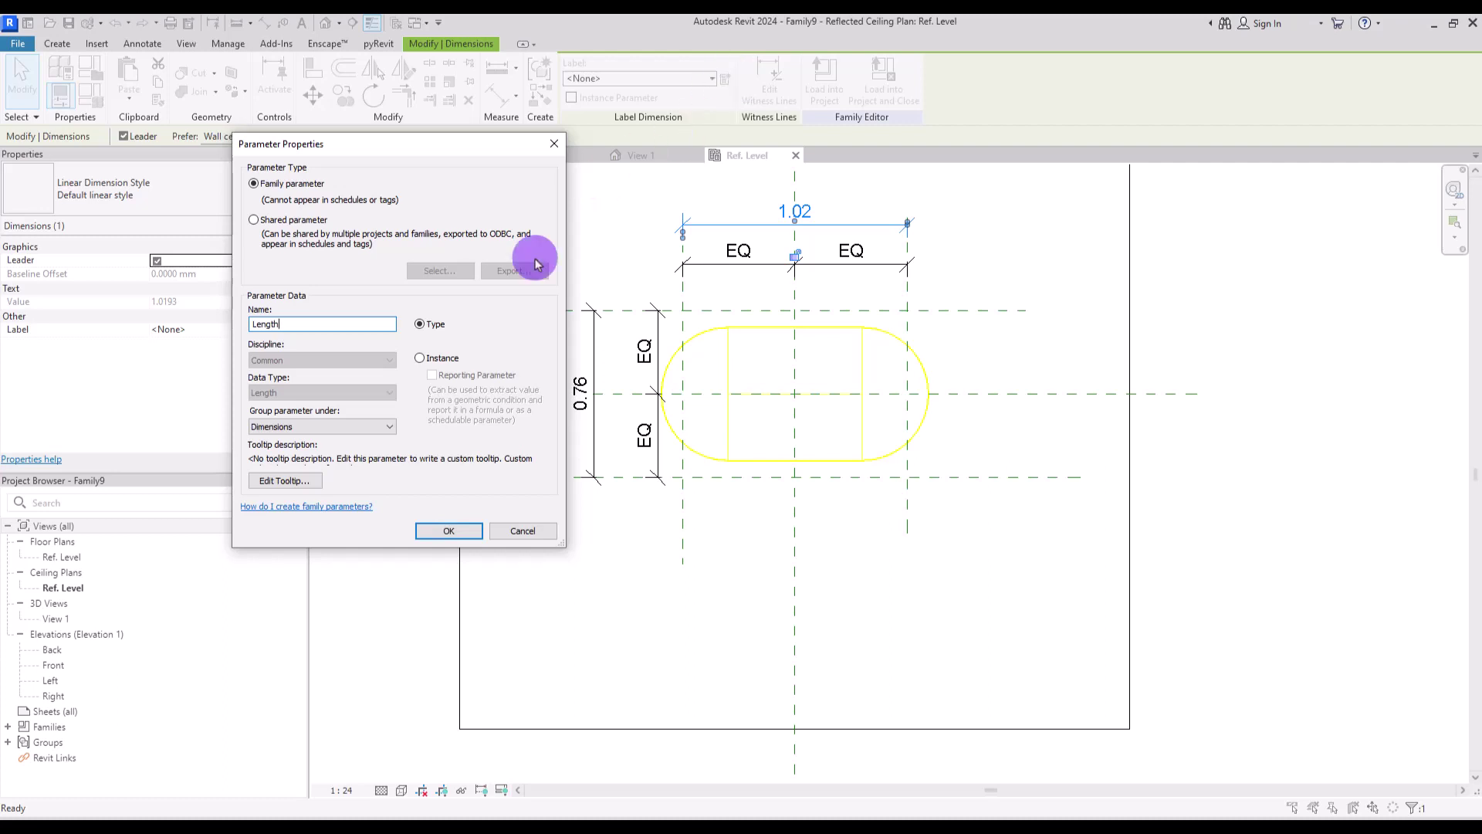
pyautogui.click(444, 533)
pyautogui.click(579, 599)
# Step: Label the overall dimension between the horizontal reference planes with a new type parameter named Width
pyautogui.click(596, 333)
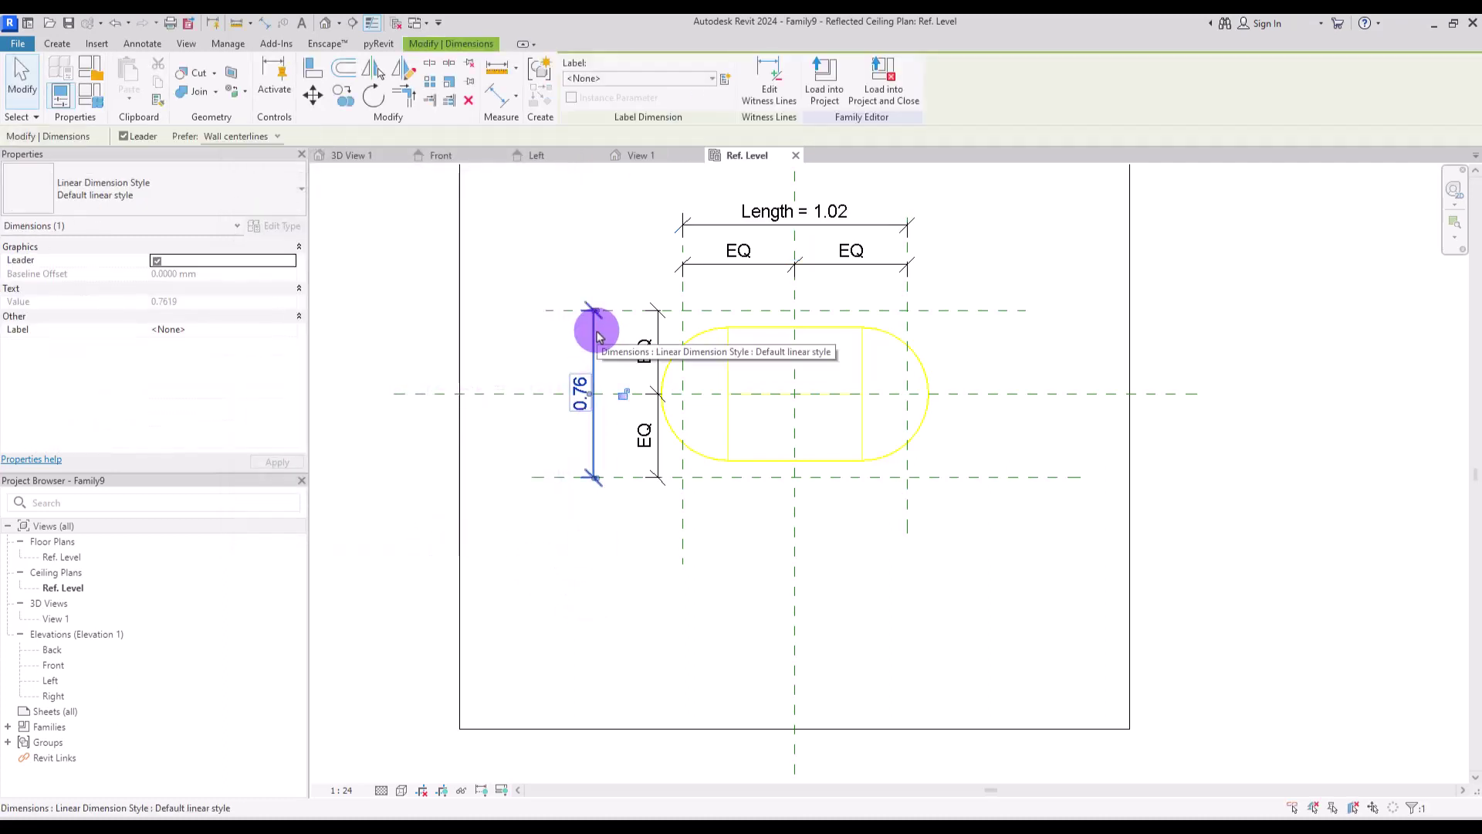
pyautogui.click(724, 80)
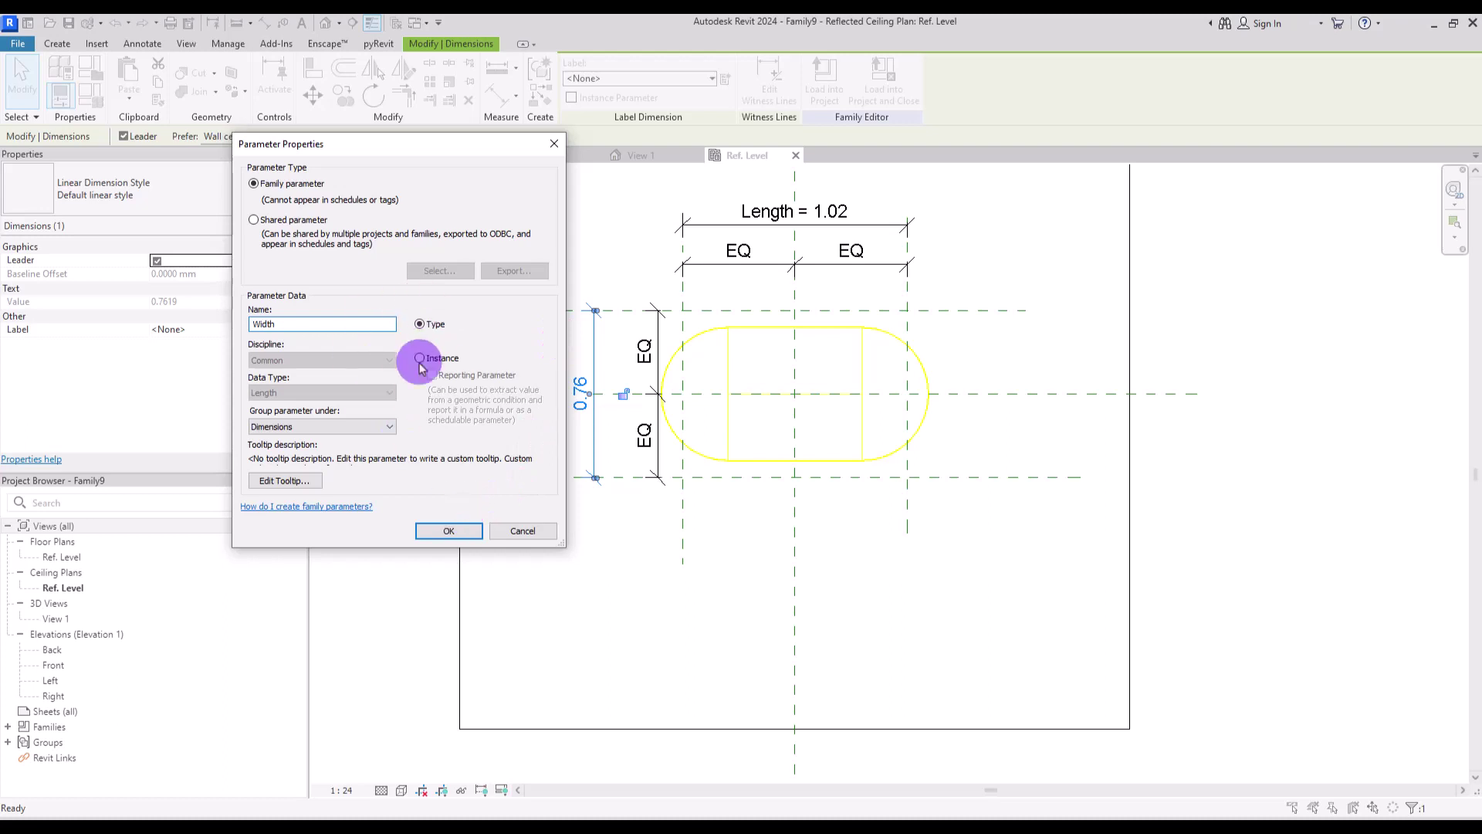
pyautogui.click(449, 531)
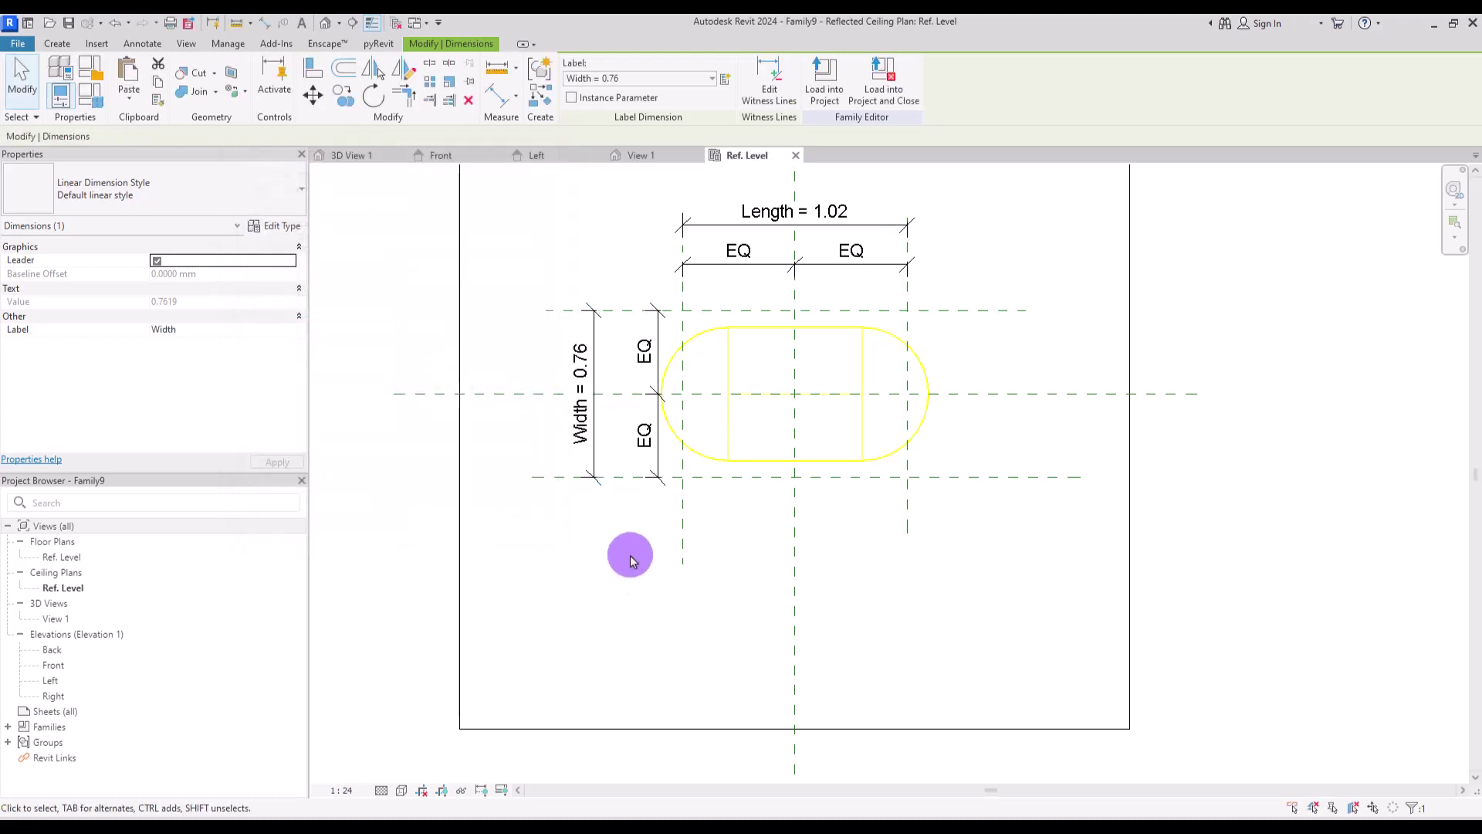
# Step: Nudge the upper horizontal reference plane toward the center axis until the fixture's Width is about 0.07 m
pyautogui.click(628, 312)
pyautogui.press('Down')
pyautogui.press('Down')
pyautogui.press('Down')
pyautogui.press('Down')
pyautogui.press('Down')
pyautogui.press('Down')
pyautogui.press('Down')
pyautogui.press('Down')
pyautogui.press('Down')
pyautogui.press('Down')
pyautogui.press('Down')
pyautogui.press('Down')
pyautogui.press('Down')
pyautogui.press('Down')
pyautogui.press('Down')
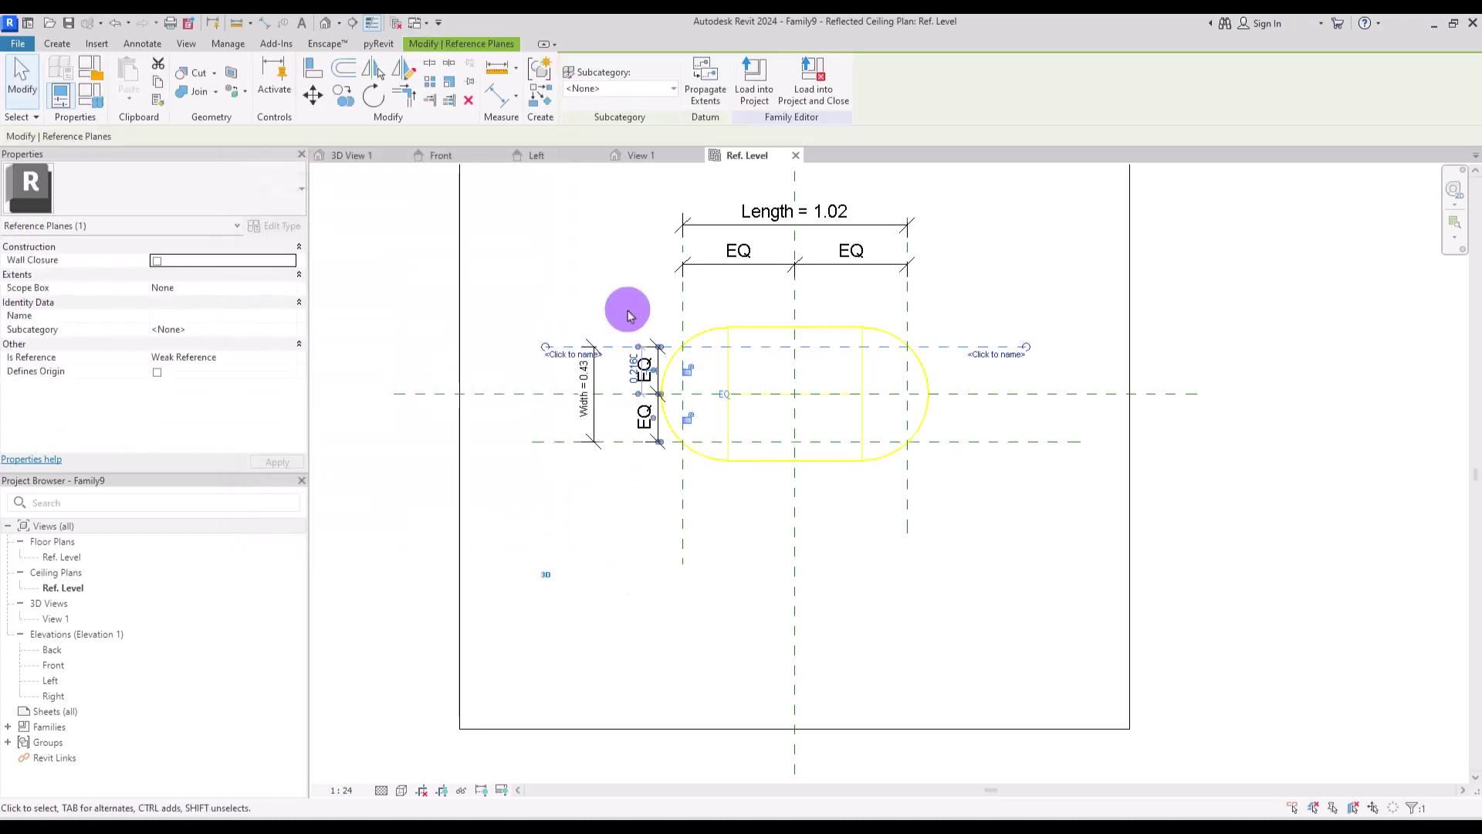
pyautogui.press('Escape')
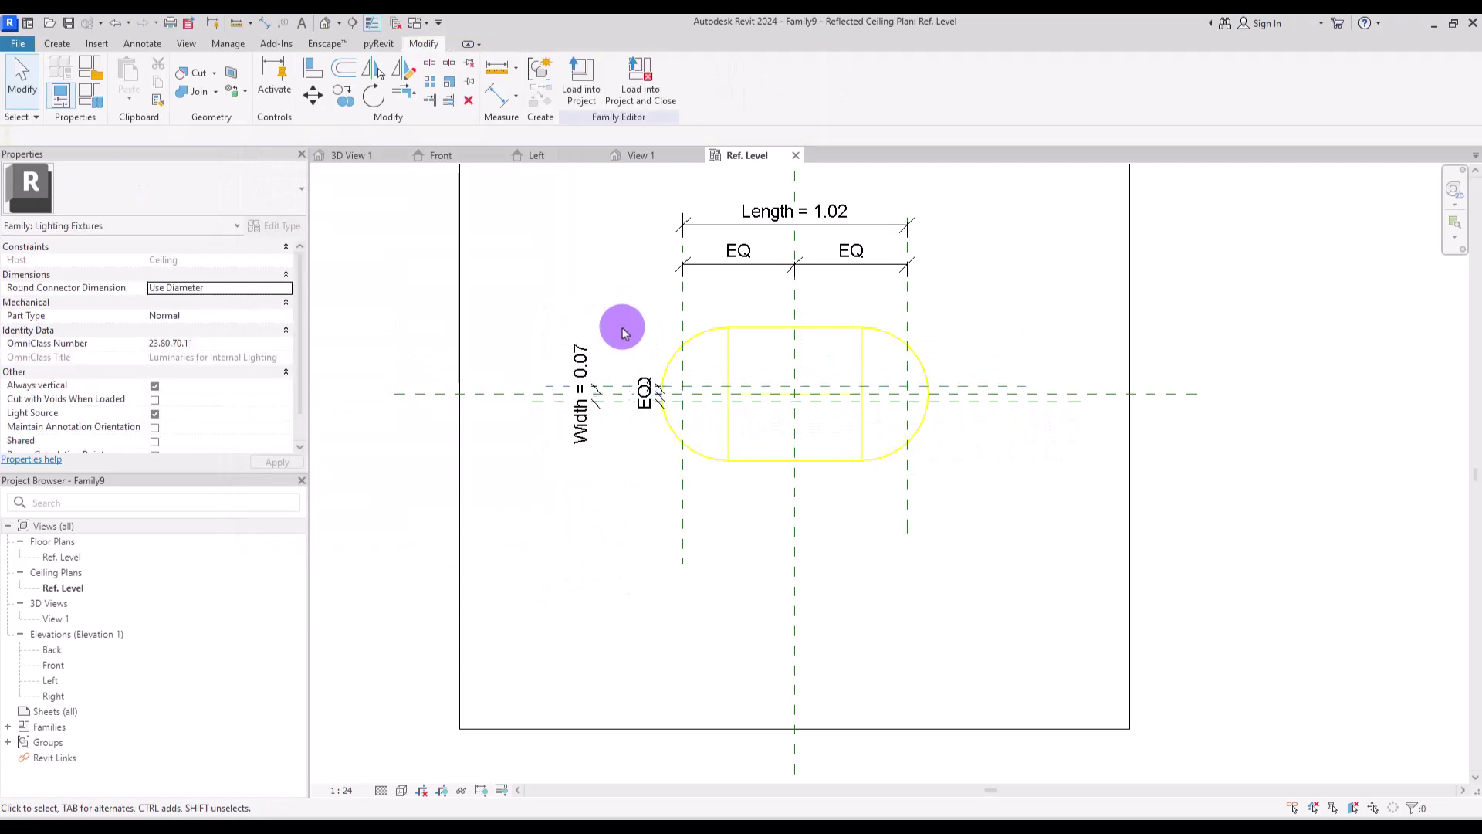
# Step: Start a void extrusion and sketch a rectangle between the intersections of the Length and Width reference planes
pyautogui.click(58, 48)
pyautogui.click(300, 78)
pyautogui.click(324, 126)
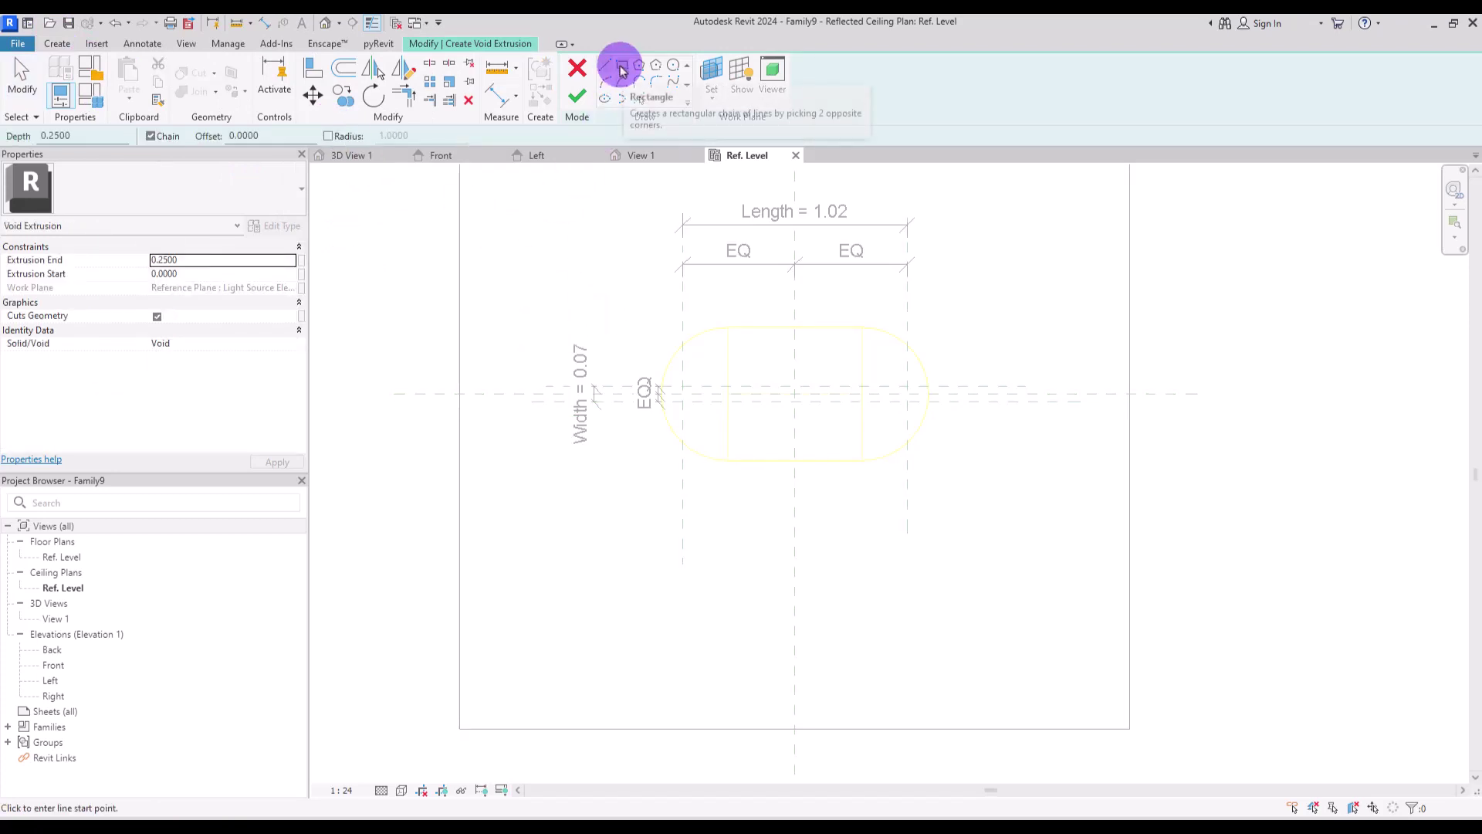
pyautogui.click(621, 70)
pyautogui.click(683, 392)
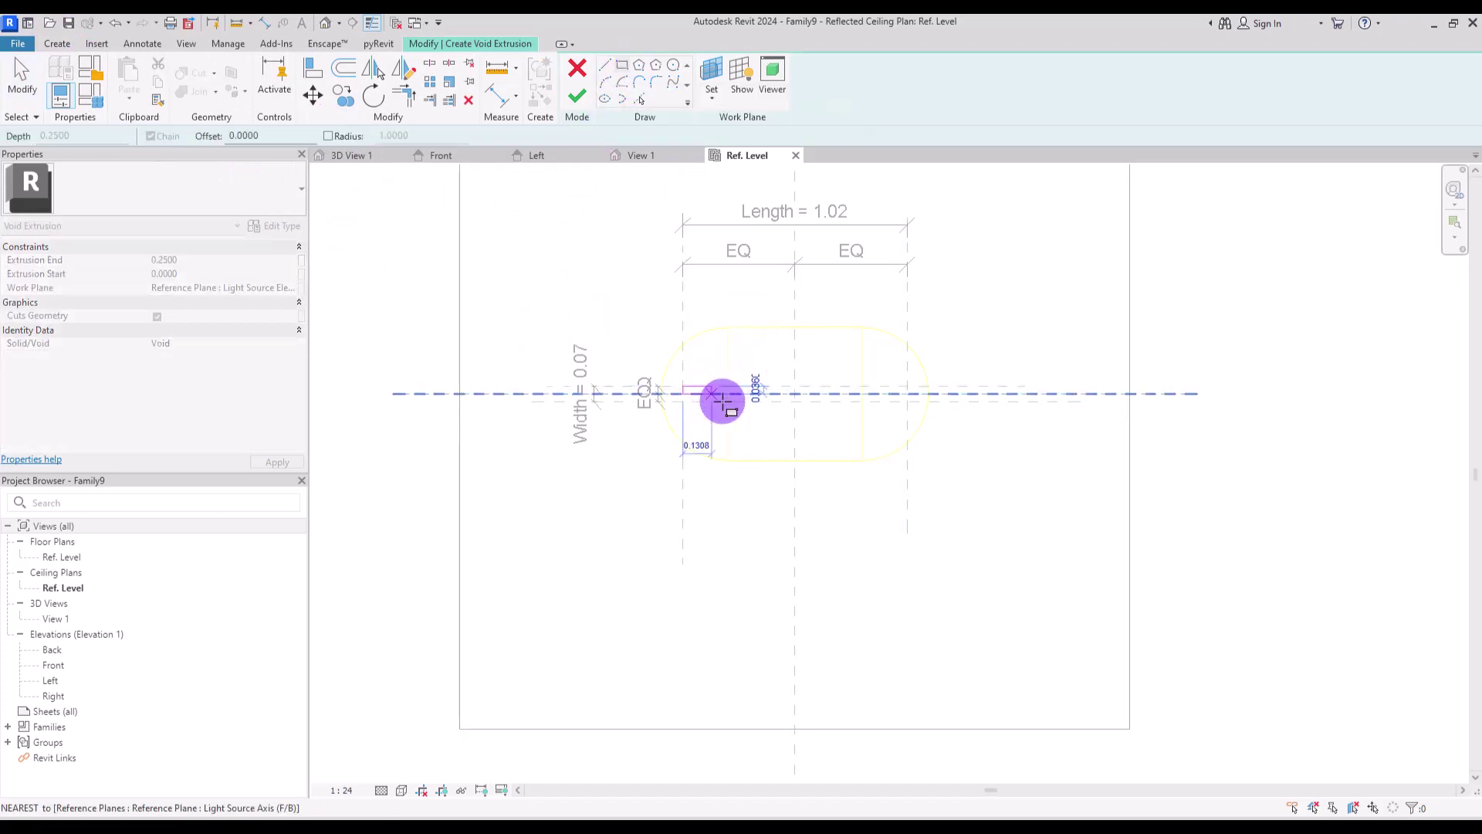
pyautogui.click(906, 401)
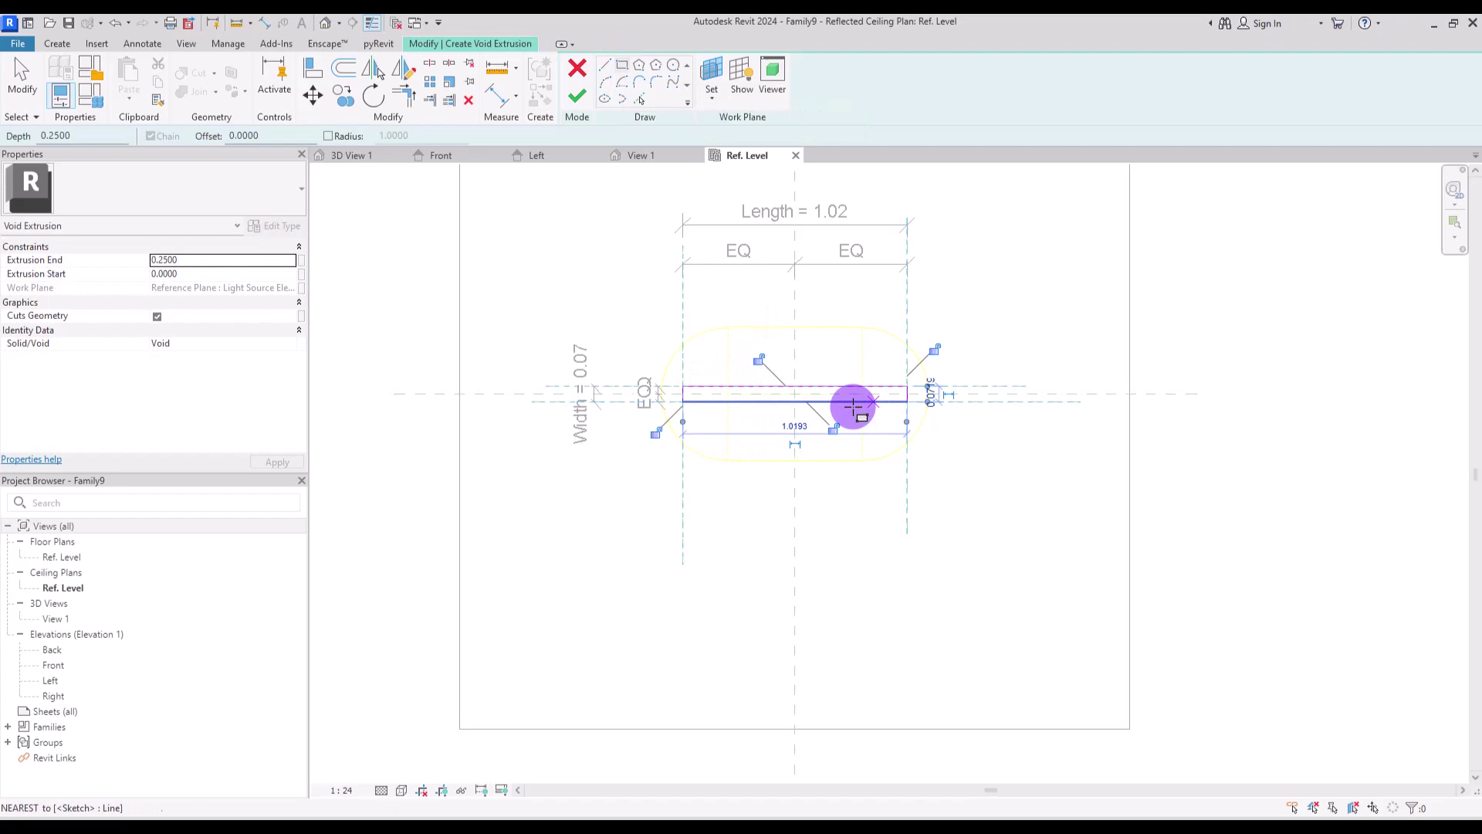
# Step: Lock all four sides of the void rectangle to the reference planes and finish the void extrusion
pyautogui.click(761, 361)
pyautogui.click(657, 431)
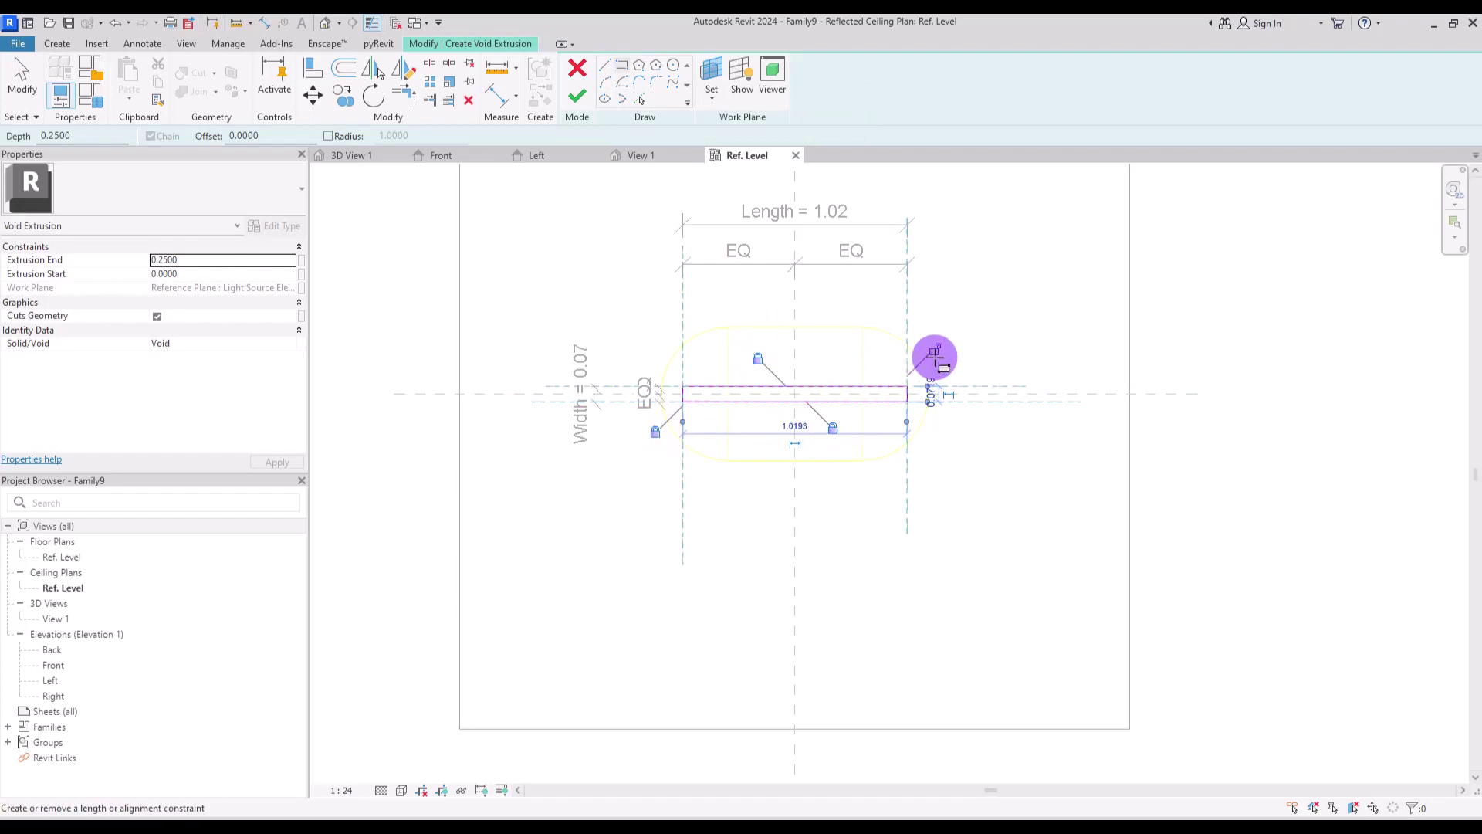
pyautogui.click(935, 350)
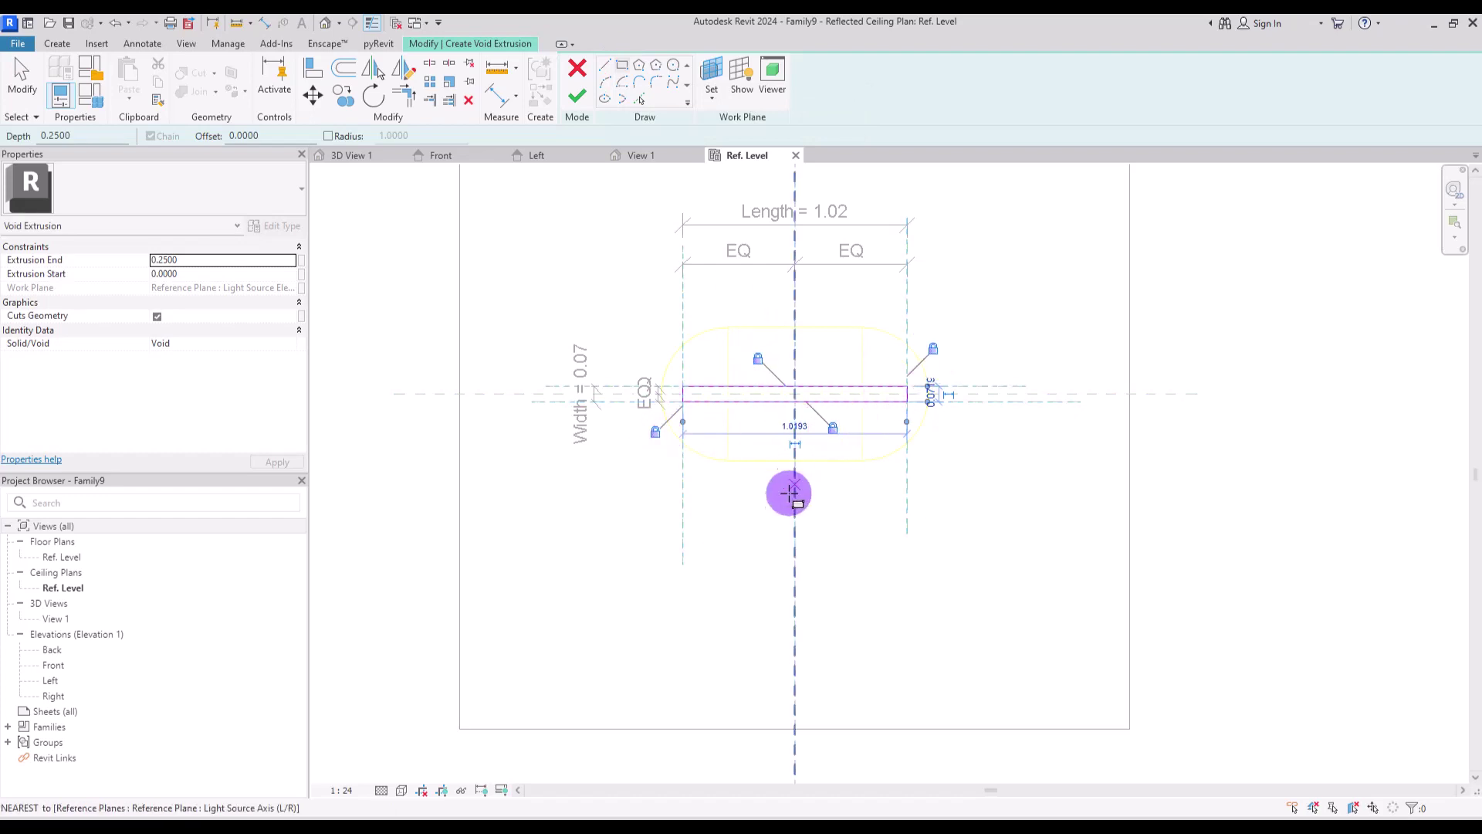
pyautogui.click(579, 96)
# Step: In the default 3D view, cut the host ceiling with the void extrusion
pyautogui.click(326, 28)
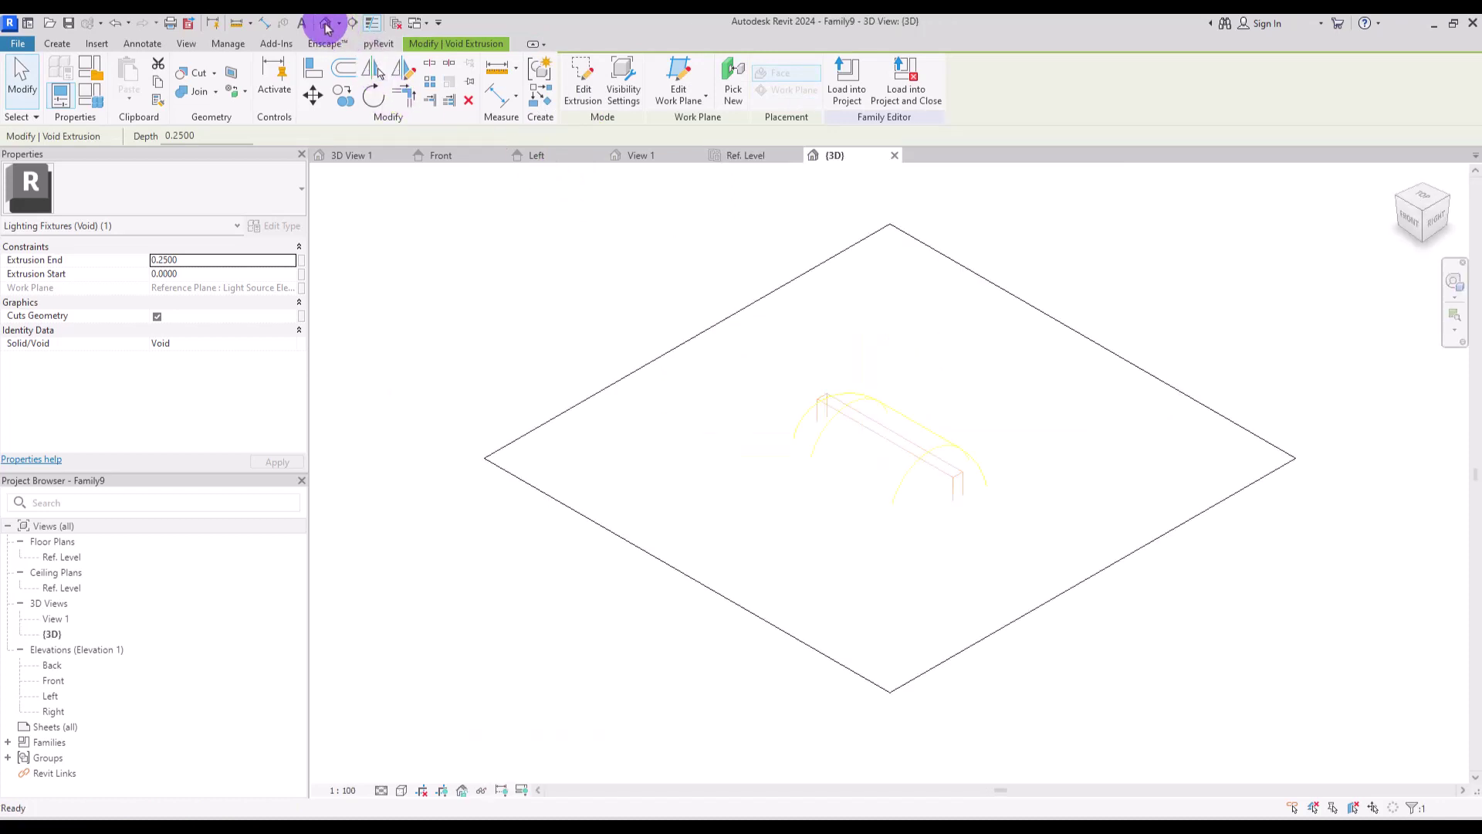
pyautogui.click(185, 75)
pyautogui.click(667, 353)
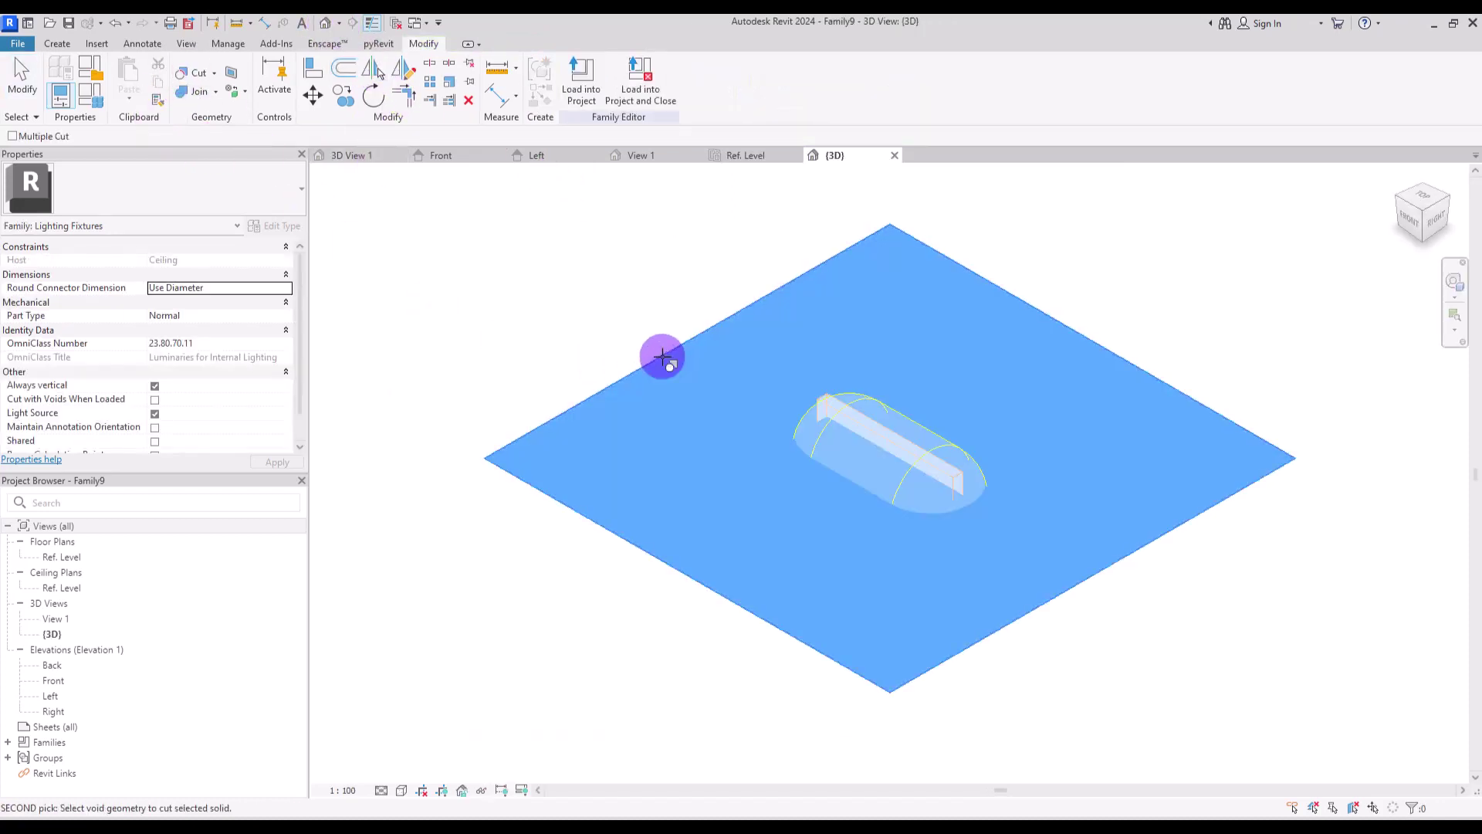
pyautogui.click(866, 415)
pyautogui.moveTo(949, 702)
pyautogui.keyDown('shift'); pyautogui.mouseDown(button='middle')
pyautogui.moveTo(1009, 371)
pyautogui.moveTo(571, 578)
pyautogui.moveTo(786, 579)
pyautogui.mouseUp(button='middle'); pyautogui.keyUp('shift')
# Step: In the Ref. Level view, create a solid rectangular extrusion over the void opening, with its sides locked to the reference planes
pyautogui.click(735, 154)
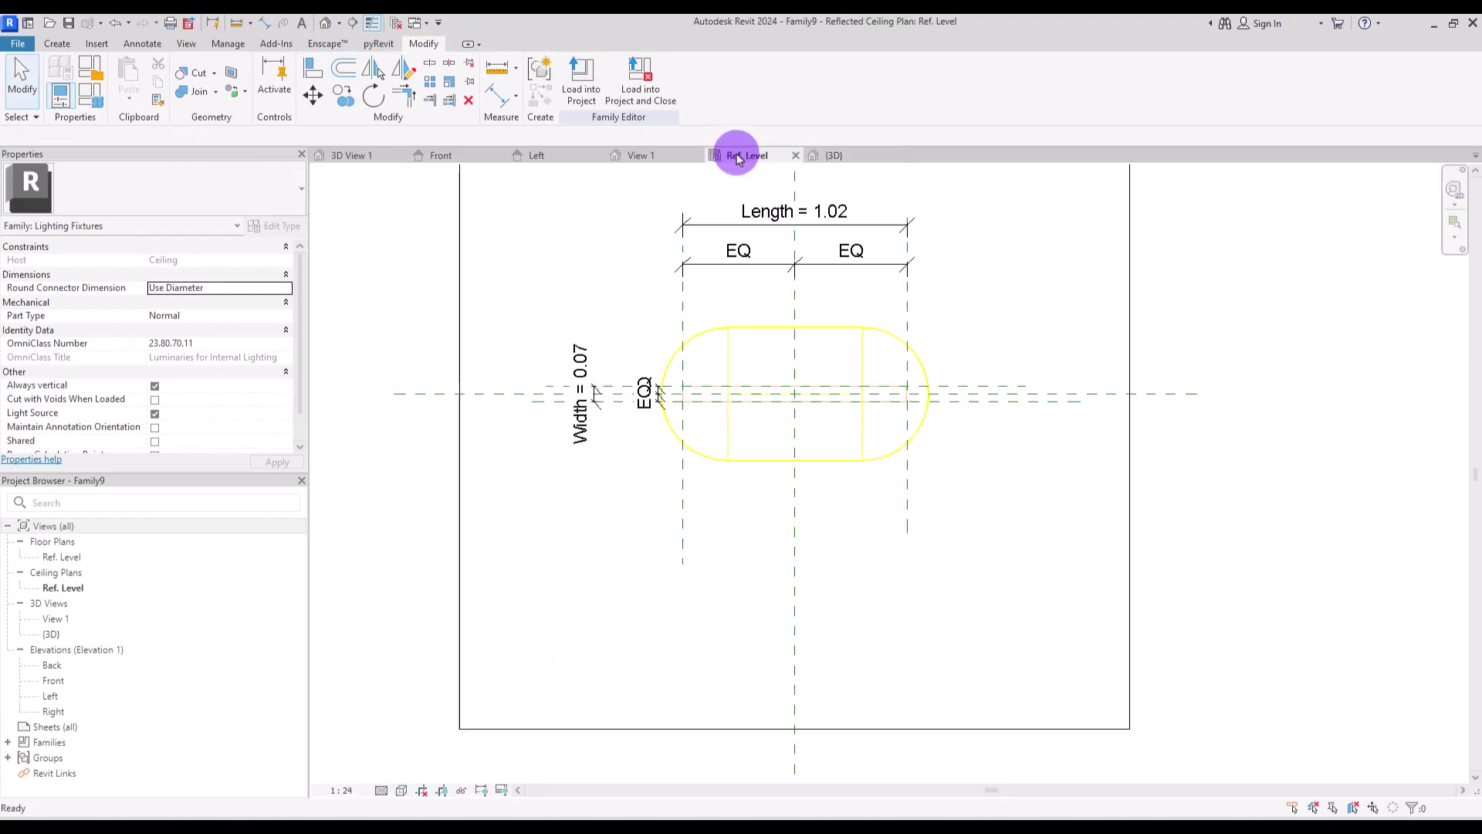
pyautogui.scroll(2, 811, 407)
pyautogui.click(57, 44)
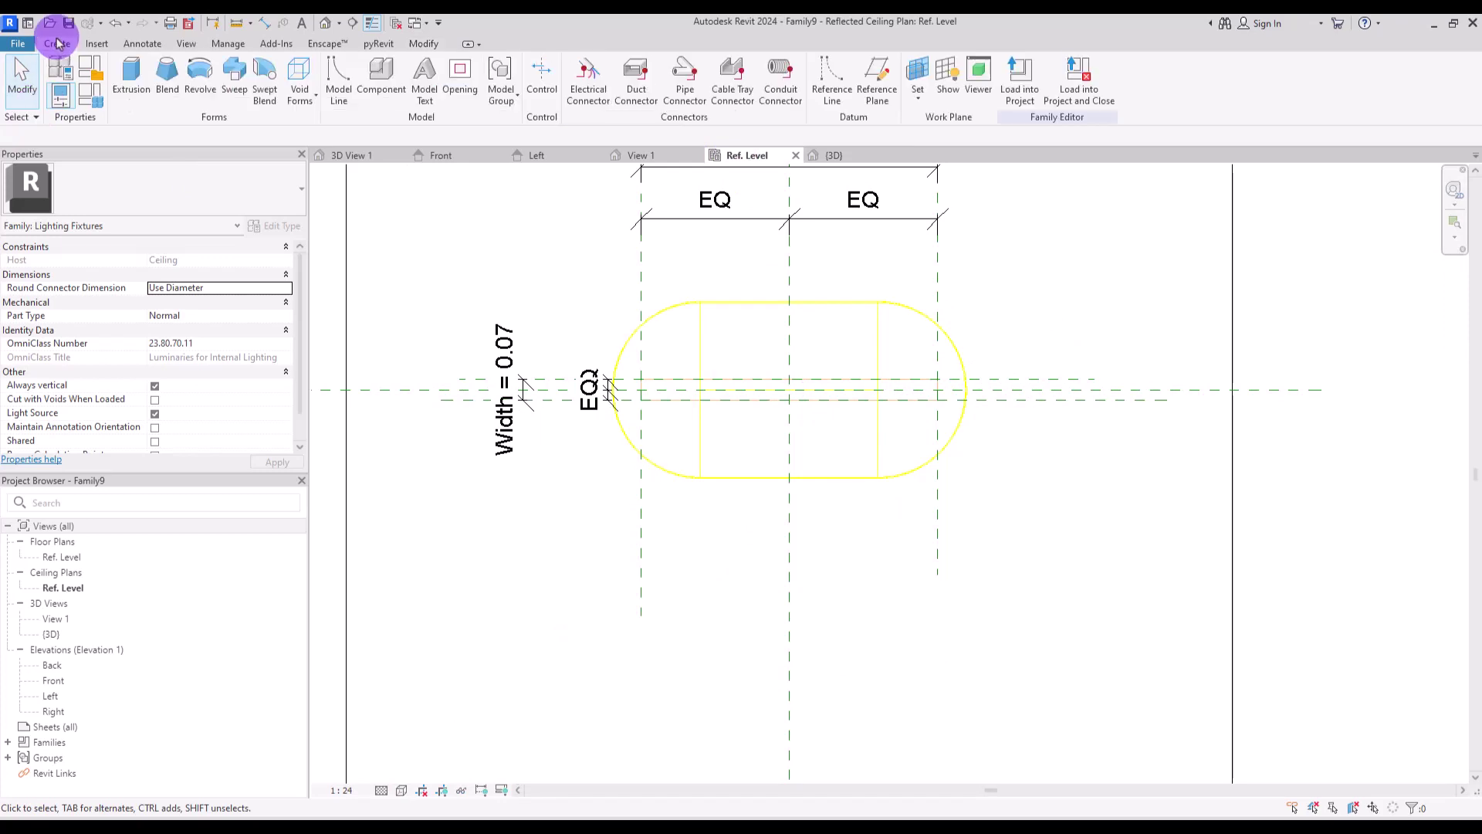
pyautogui.click(129, 93)
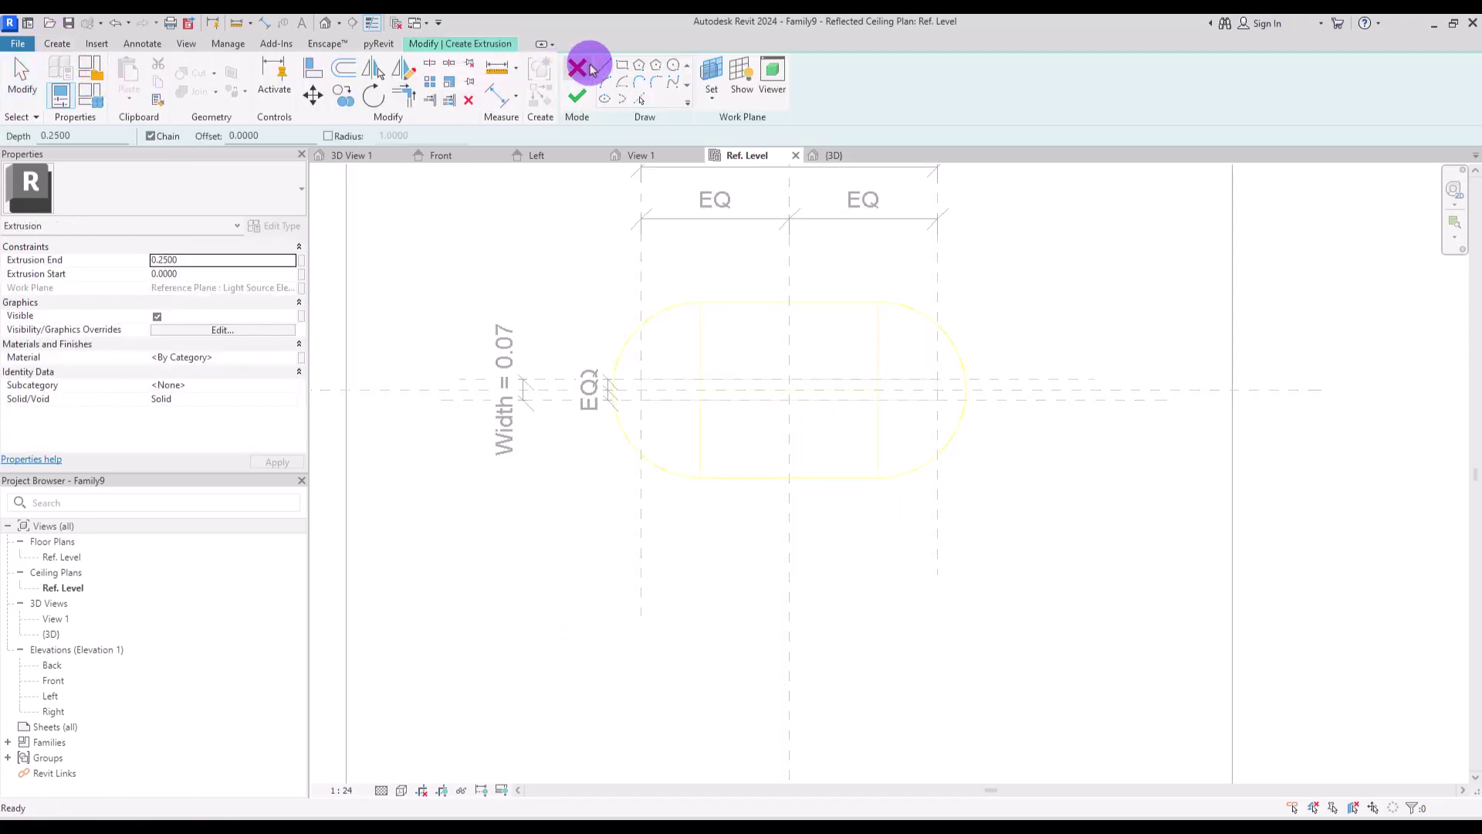
pyautogui.click(623, 68)
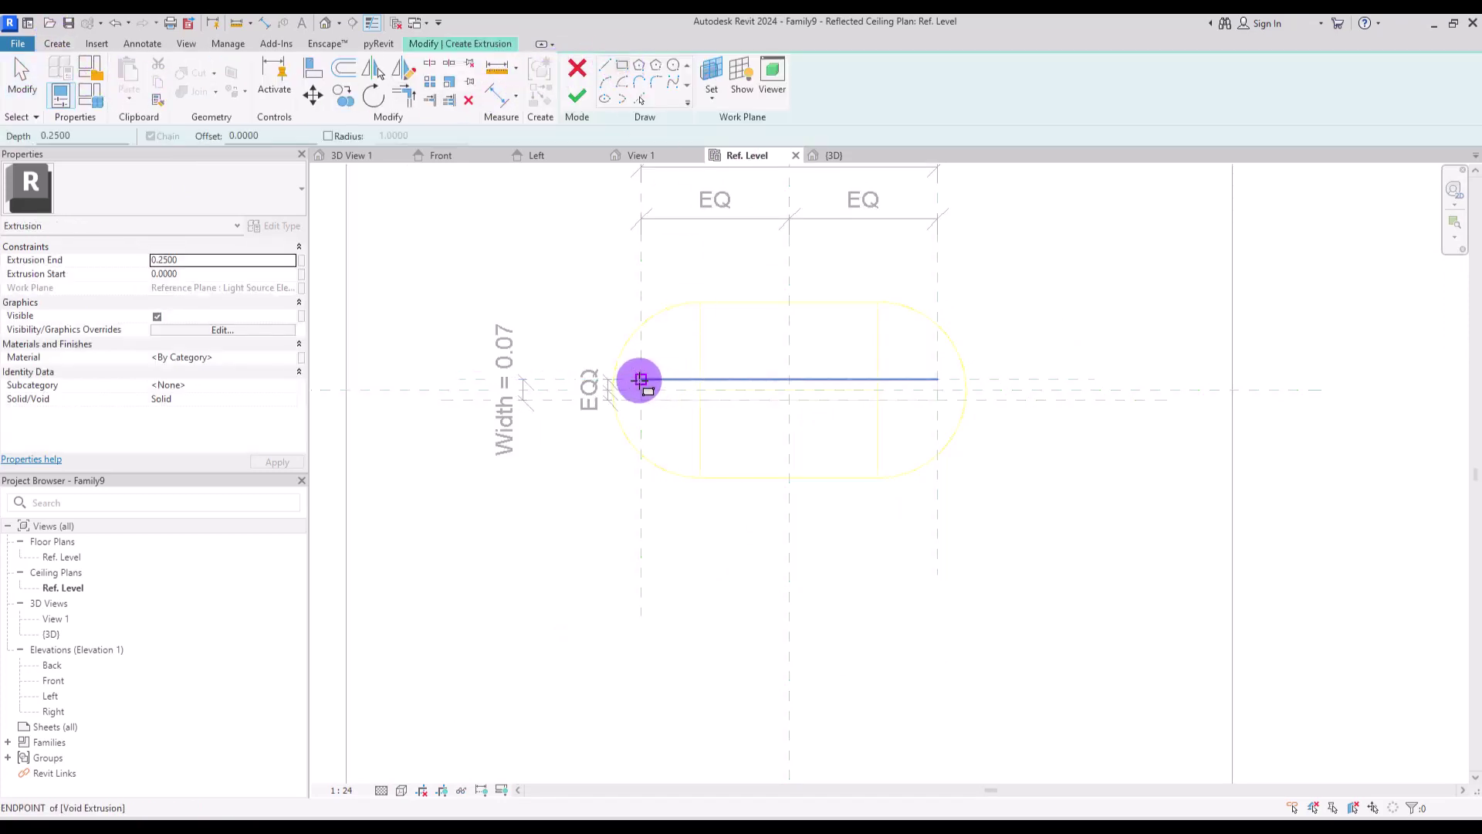
pyautogui.click(641, 379)
pyautogui.click(937, 400)
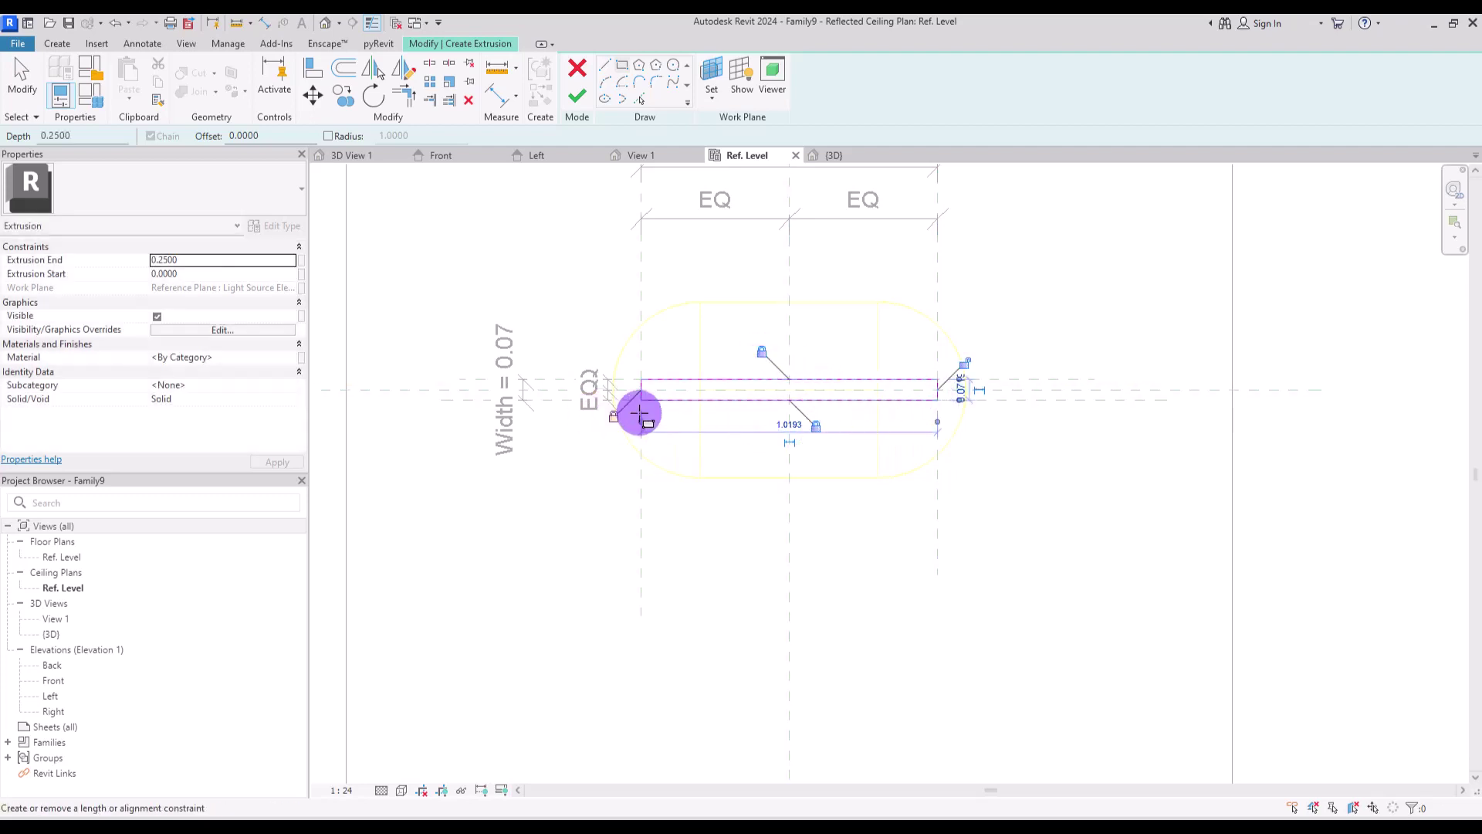
pyautogui.click(578, 96)
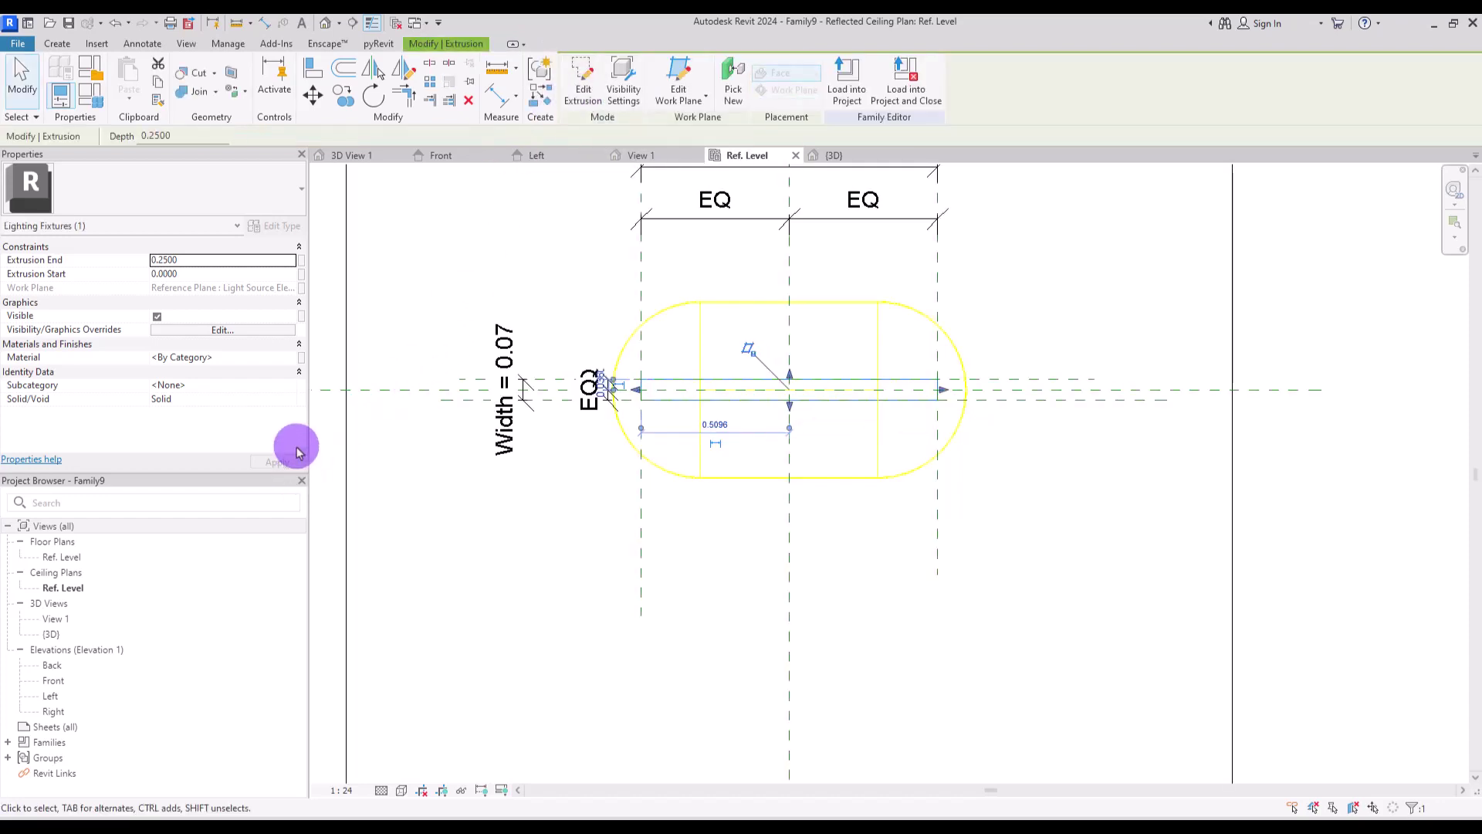
# Step: Associate the solid extrusion's material with a new type family parameter named Material
pyautogui.click(300, 366)
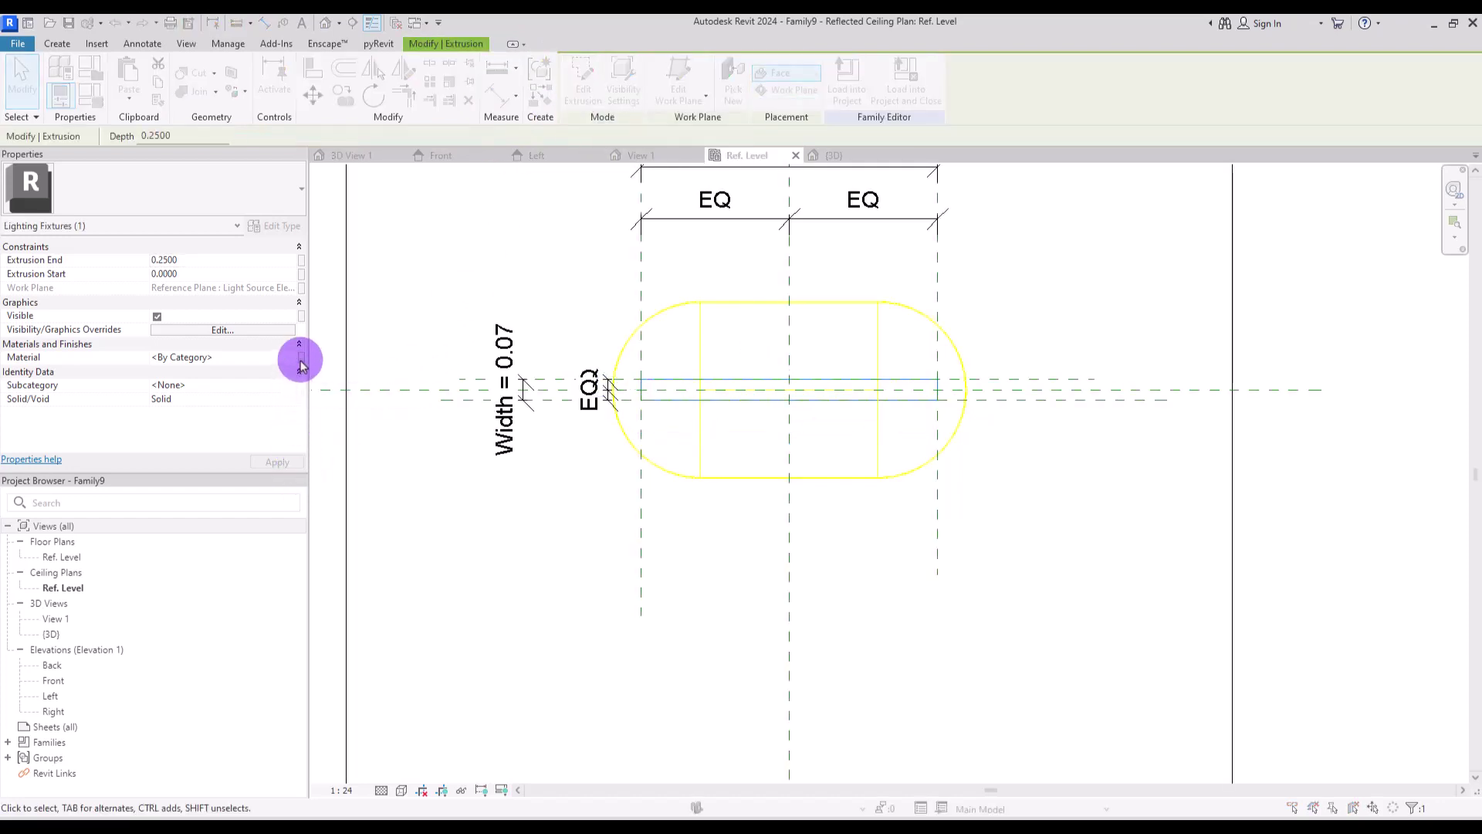
pyautogui.click(839, 473)
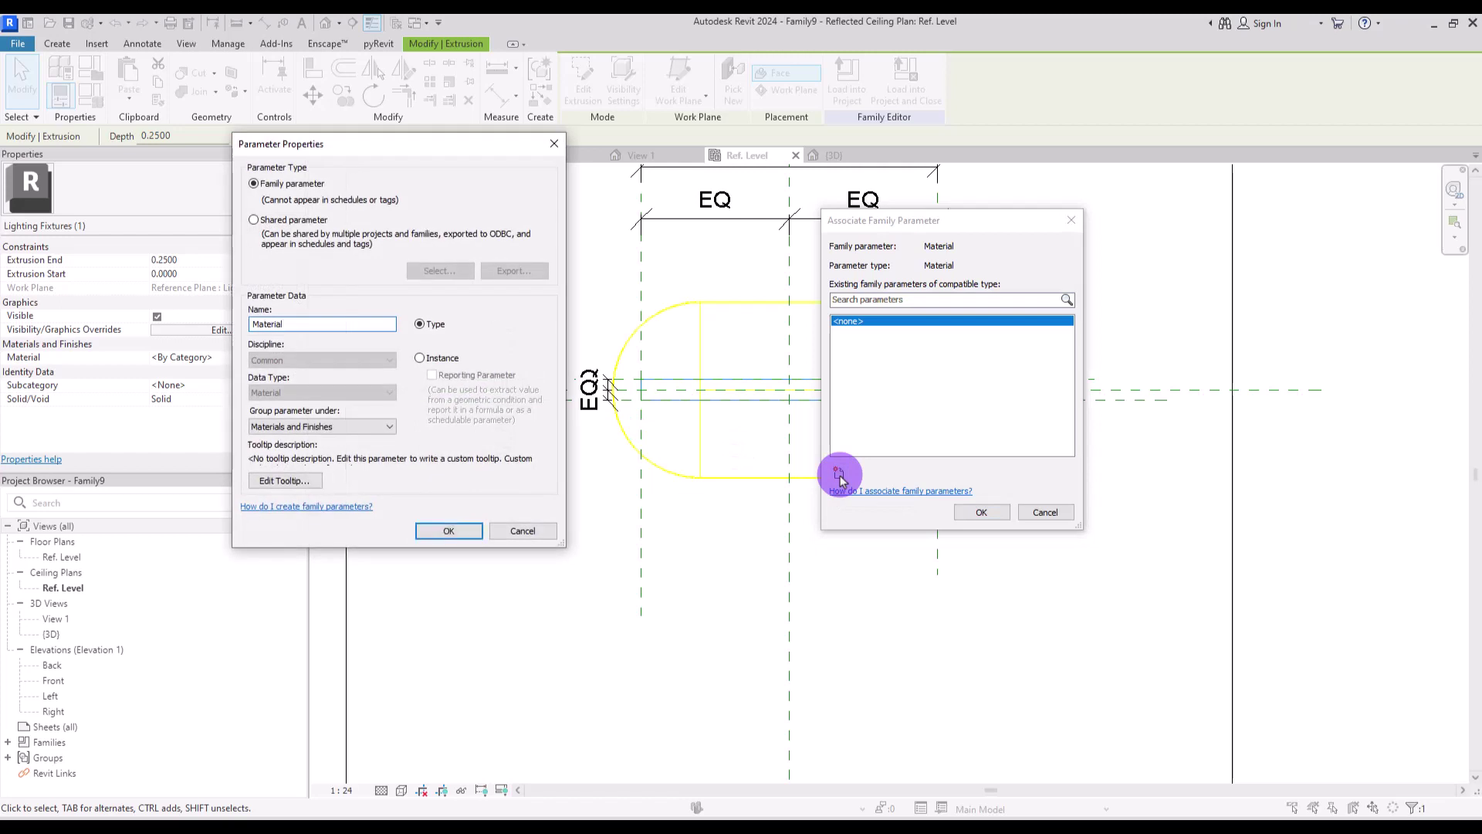
pyautogui.click(449, 530)
pyautogui.click(981, 512)
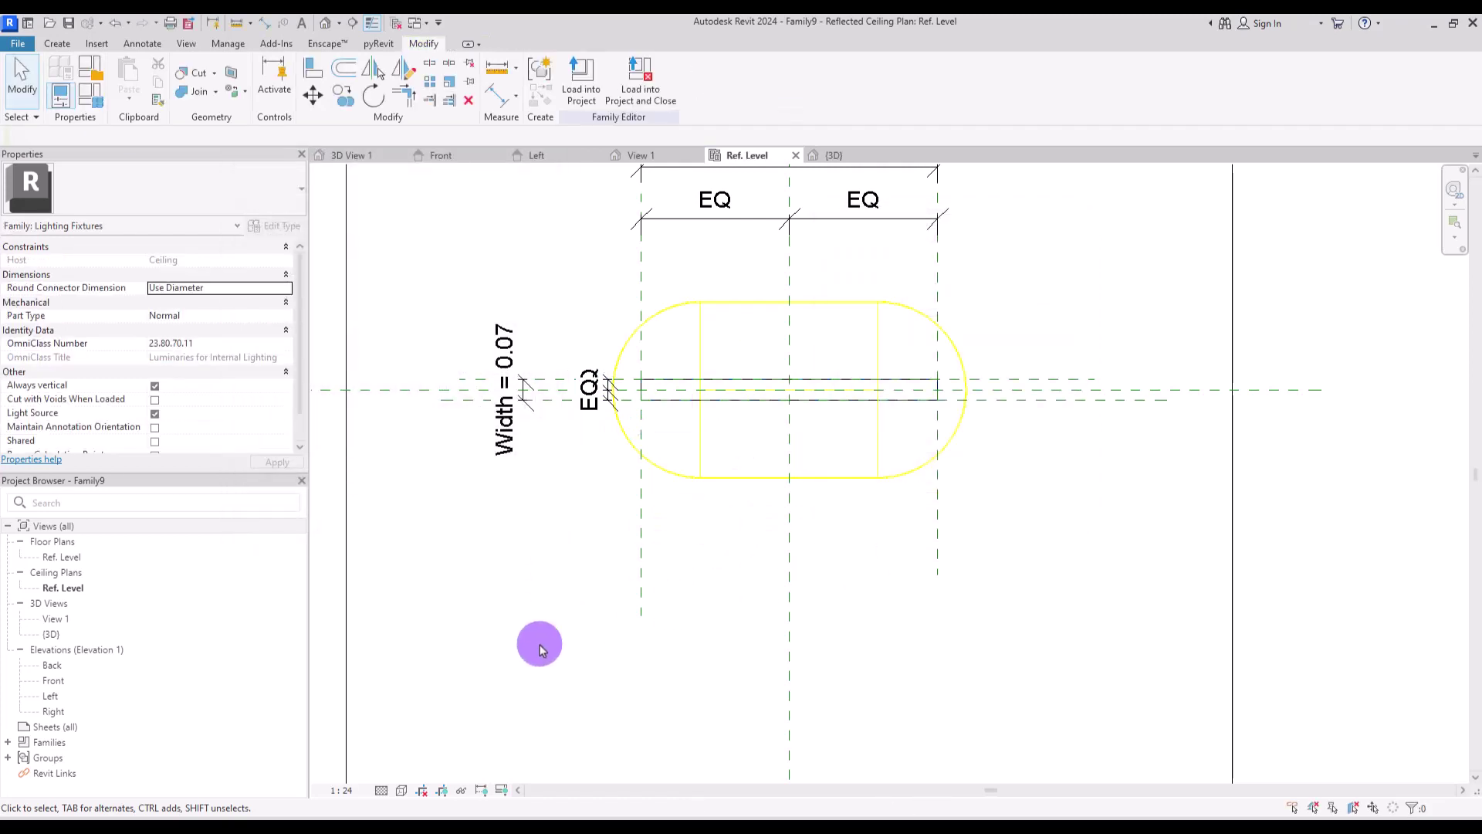
# Step: Open the Left elevation and set its visual style to shaded
pyautogui.click(533, 157)
pyautogui.scroll(5, 926, 309)
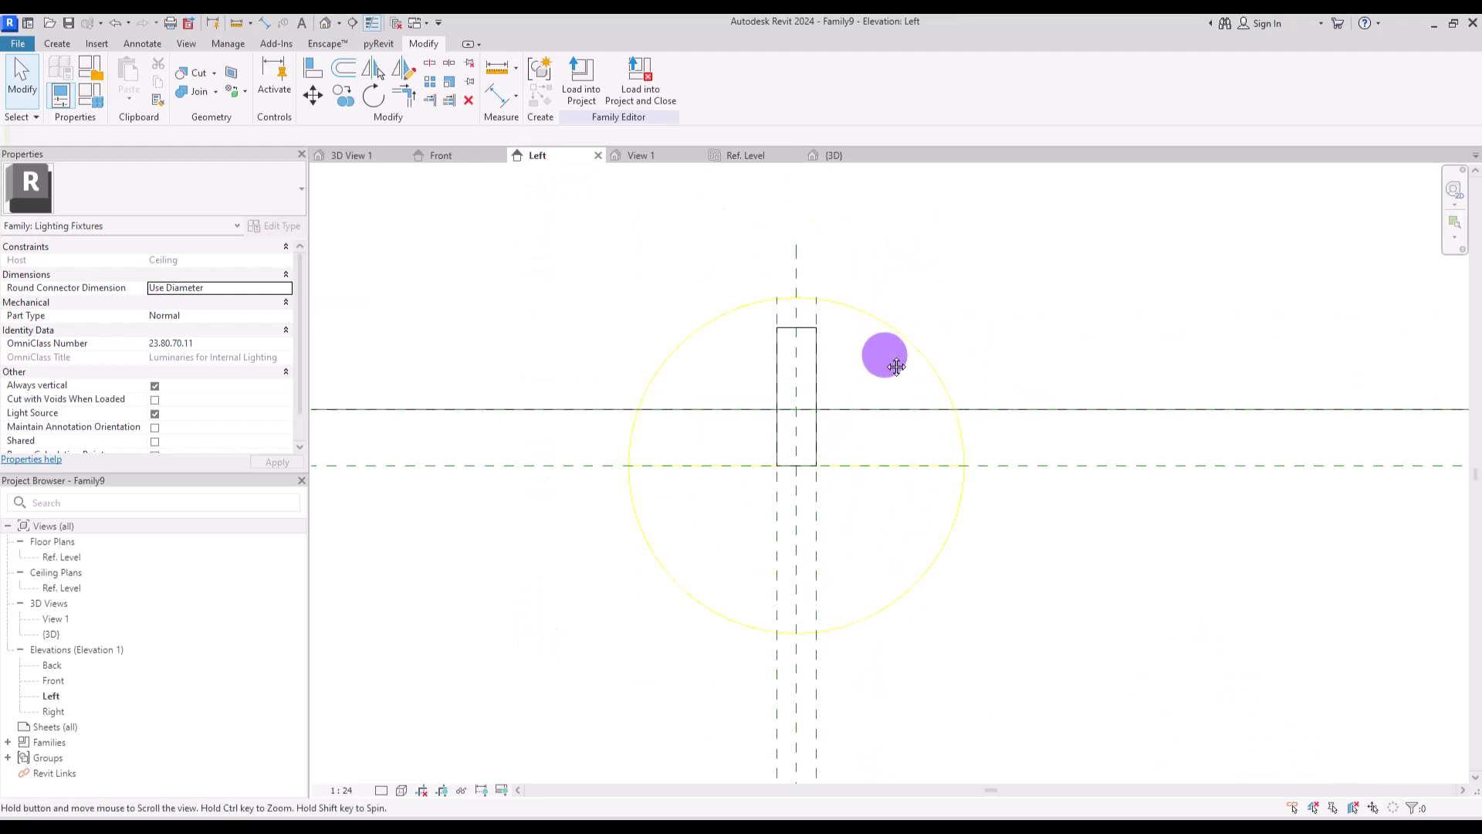
pyautogui.click(381, 790)
pyautogui.click(420, 748)
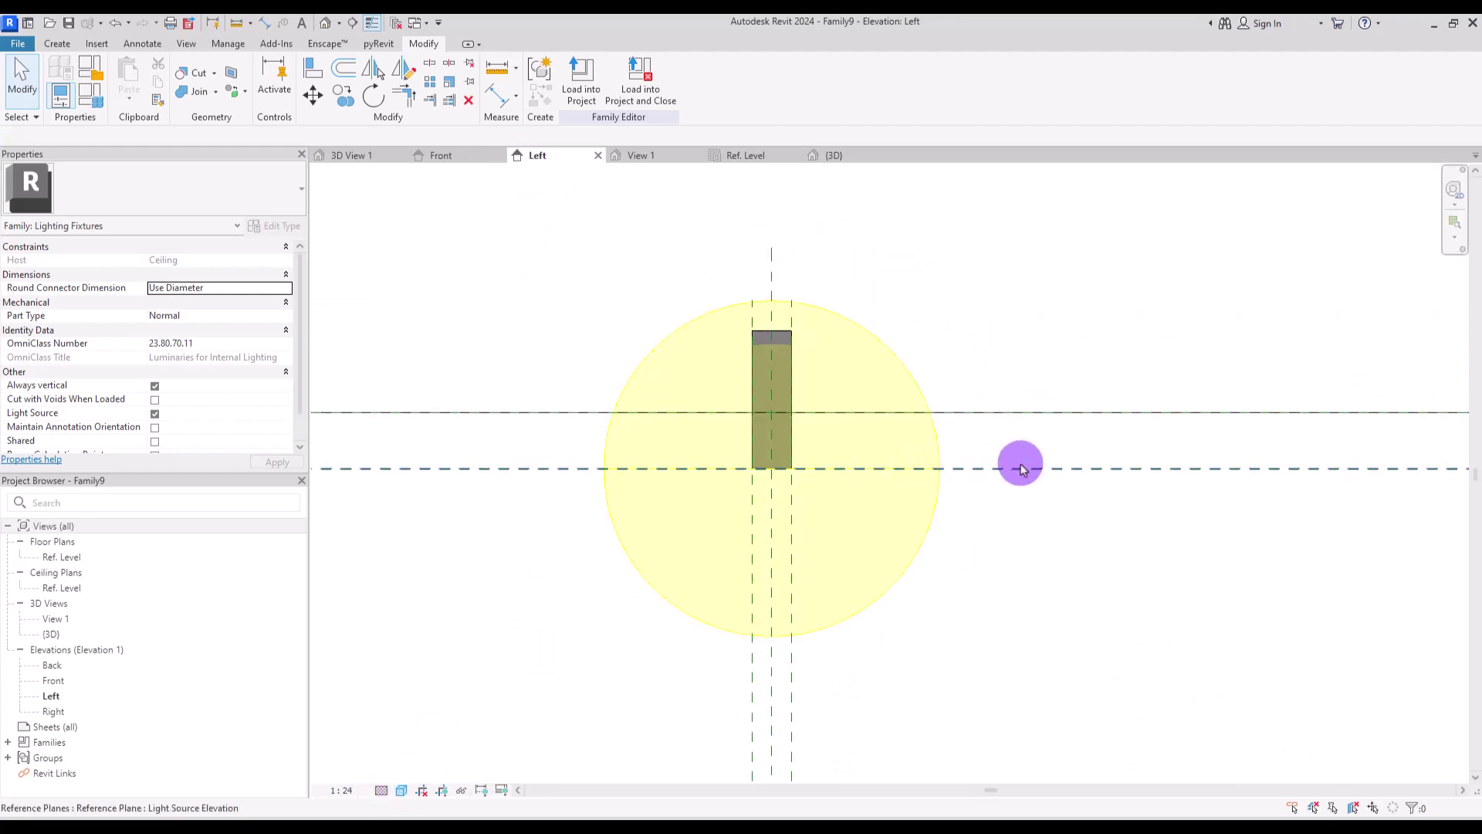
# Step: Move the Light Source Elevation reference plane to 0.002 m below the ceiling line
pyautogui.click(938, 468)
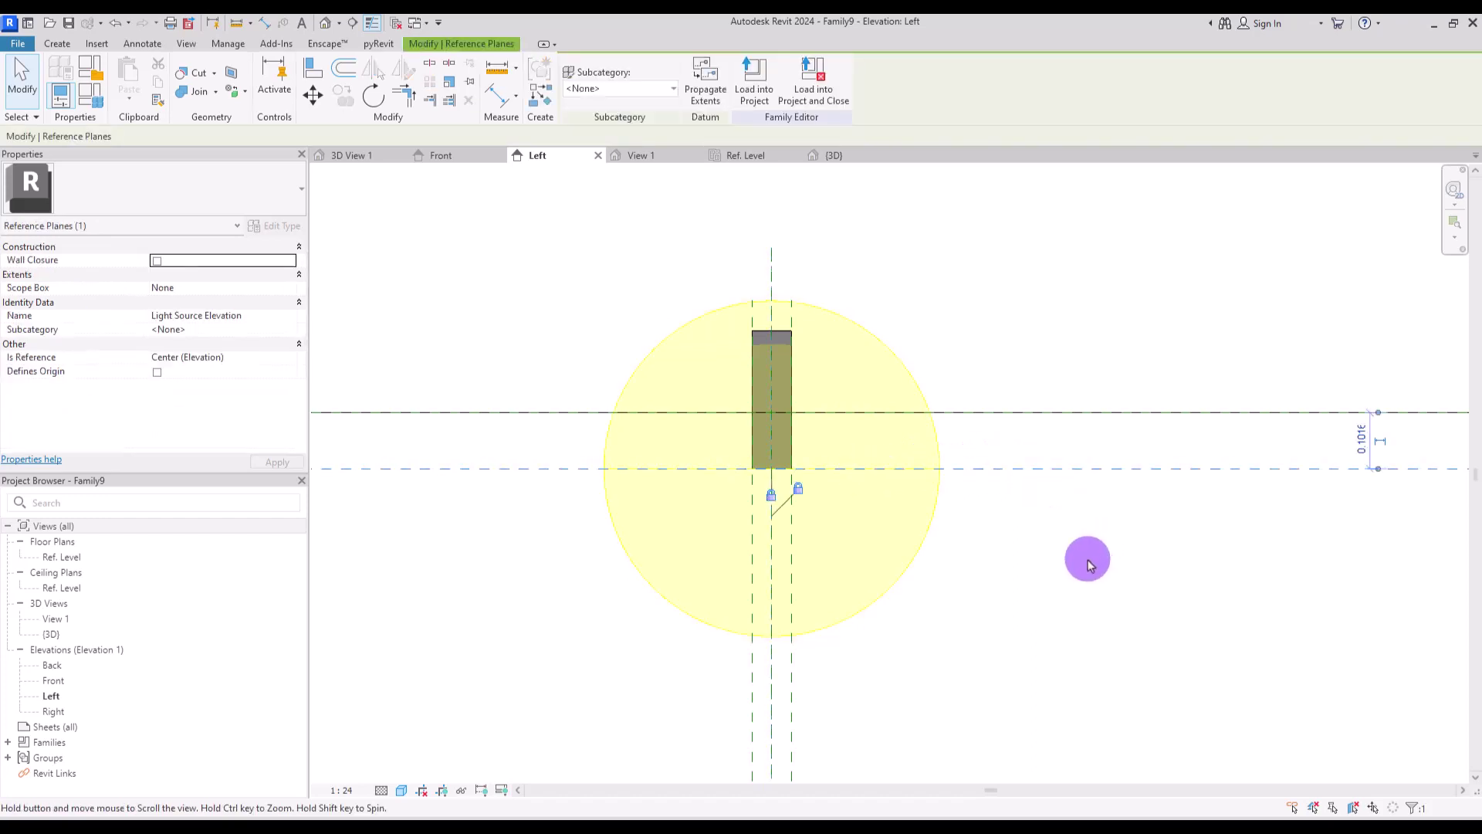
pyautogui.moveTo(1085, 555); pyautogui.dragTo(979, 562, button='middle')
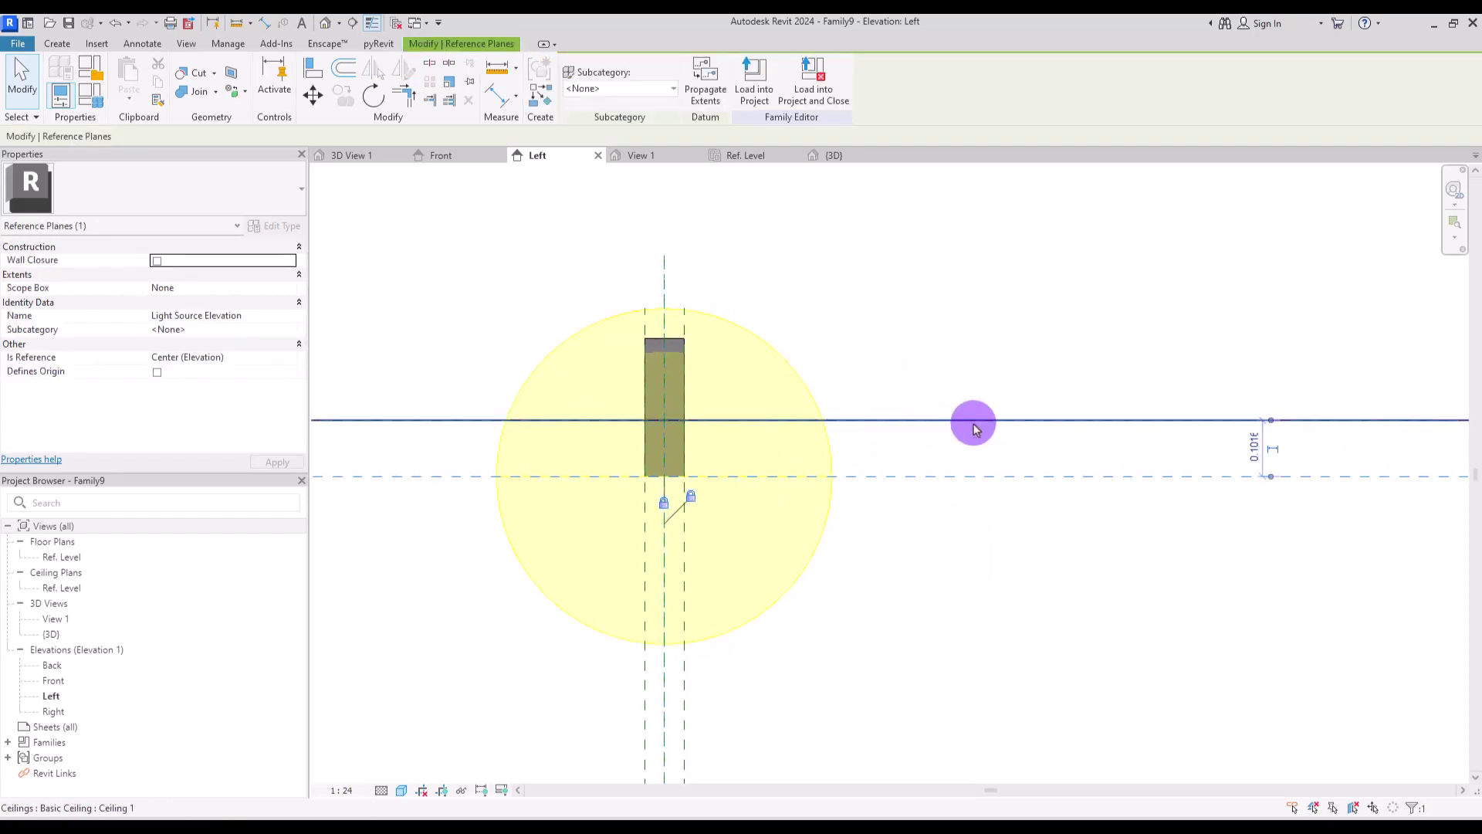
pyautogui.click(1243, 446)
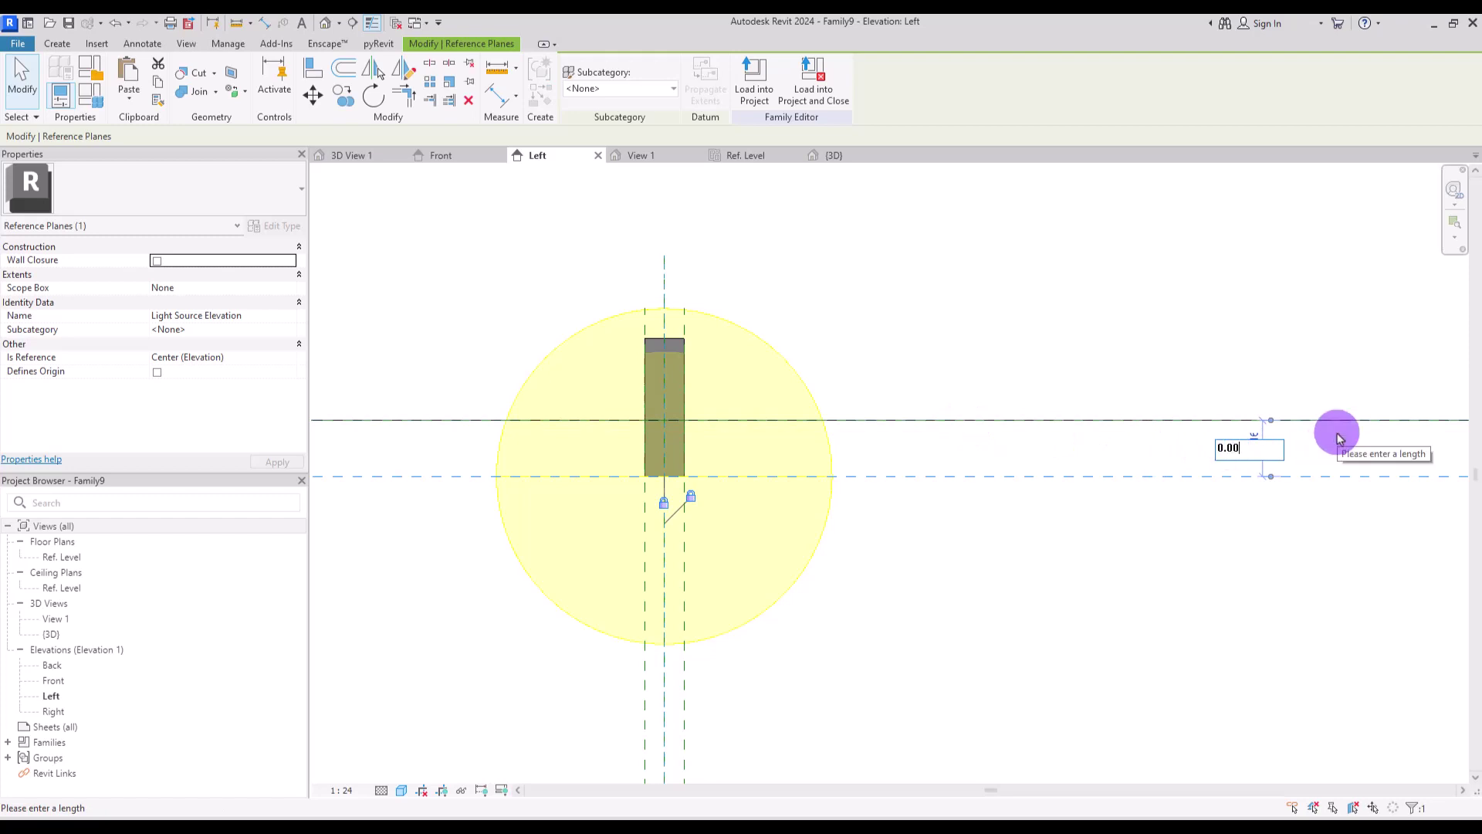
pyautogui.write('0.002')
pyautogui.press('Return')
pyautogui.scroll(5, 1320, 420)
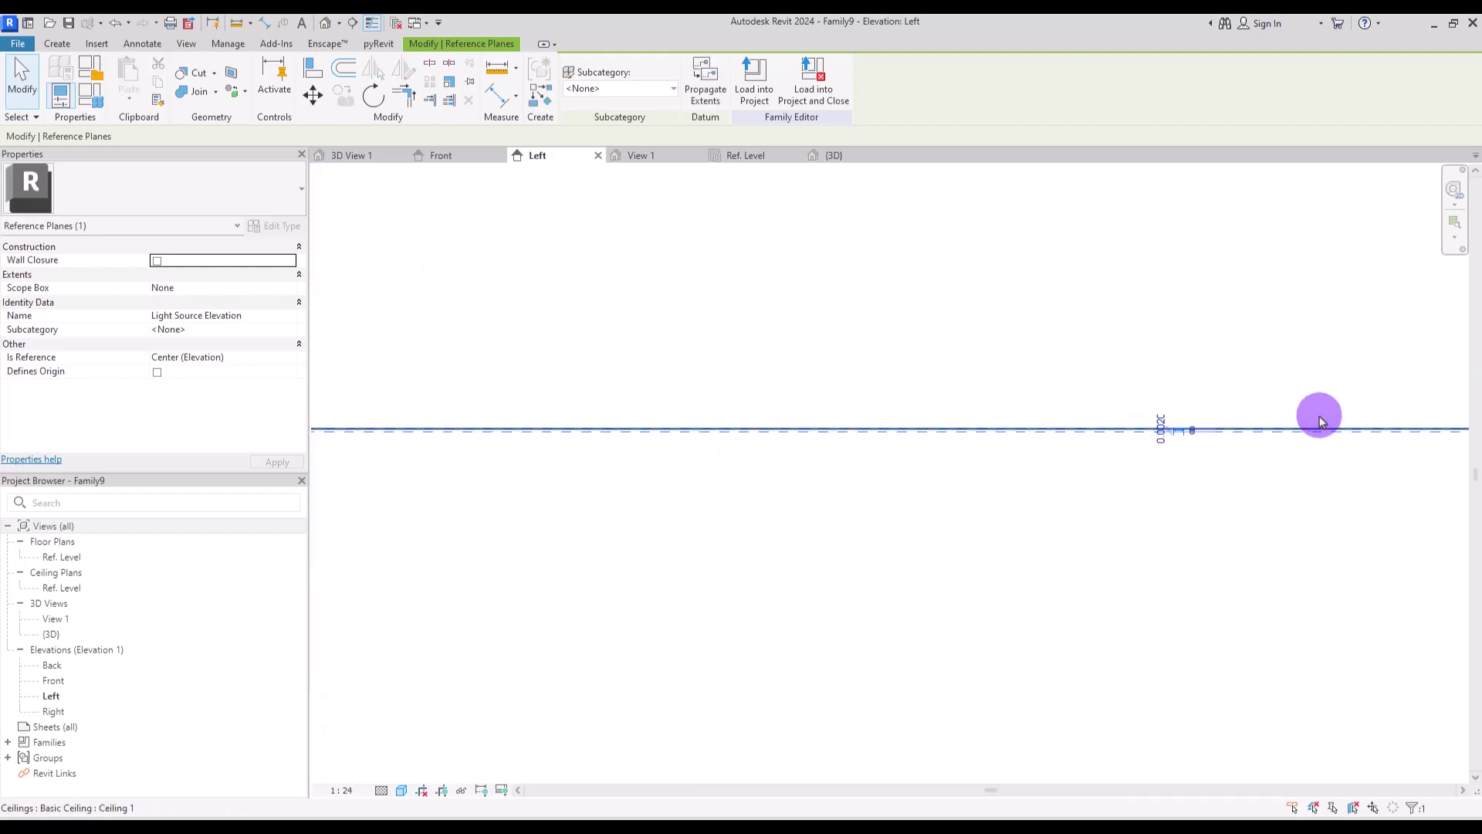
# Step: Make the temporary dimension between the ceiling and the Light Source Elevation plane permanent
pyautogui.click(1048, 457)
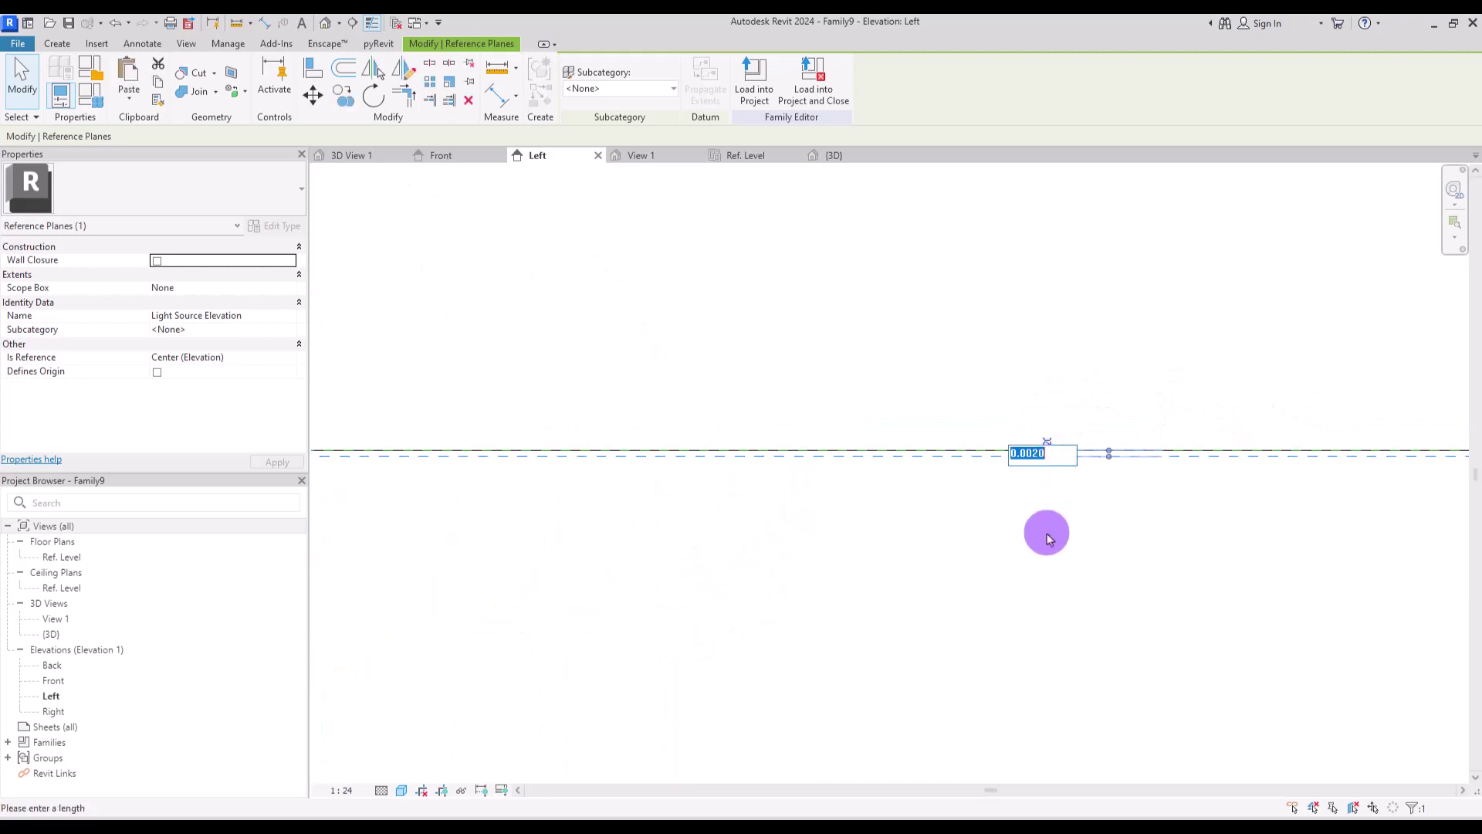
pyautogui.press('Escape')
pyautogui.click(1071, 461)
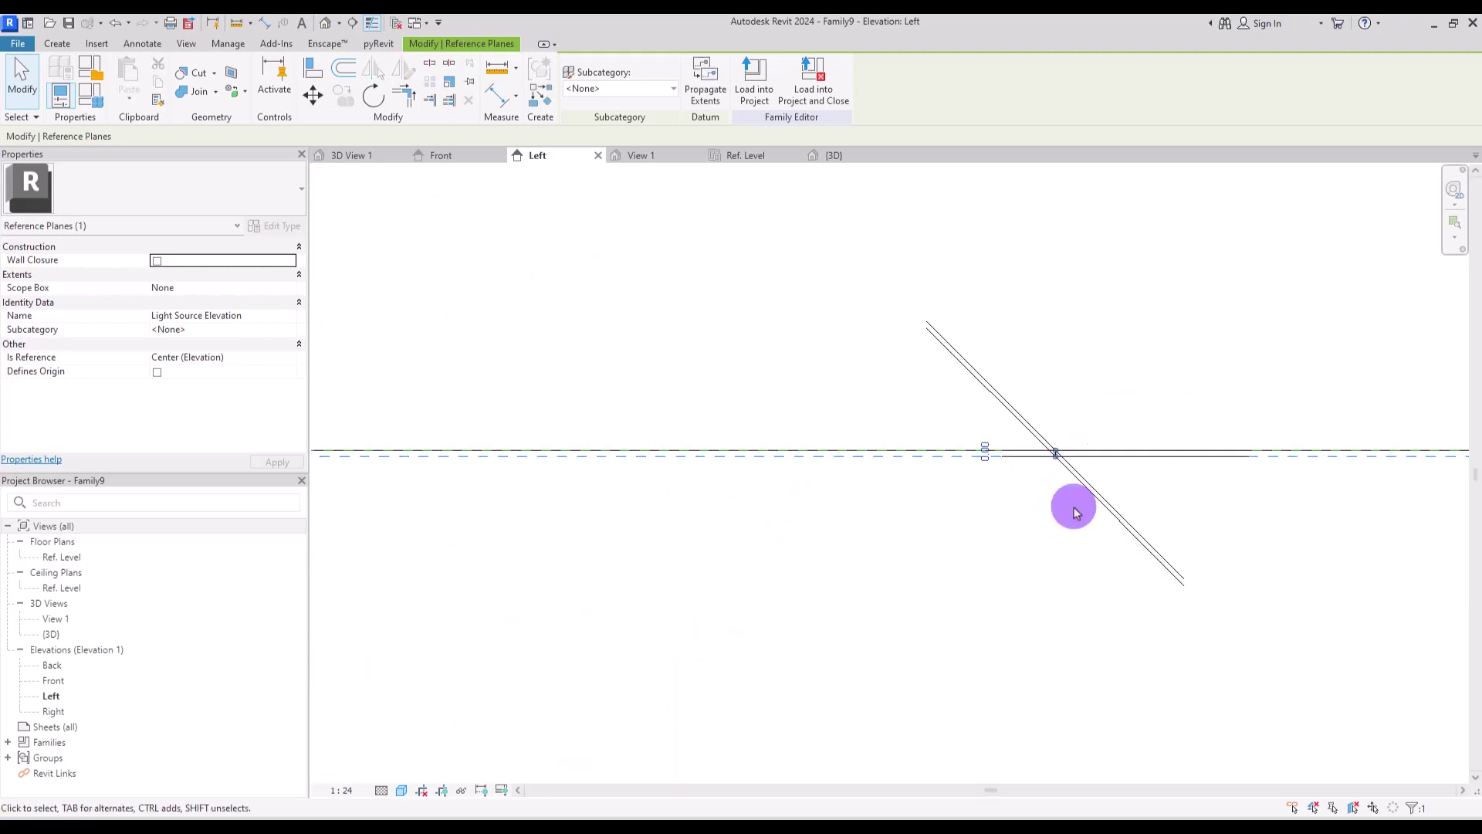
pyautogui.click(1032, 469)
pyautogui.scroll(-6, 1178, 507)
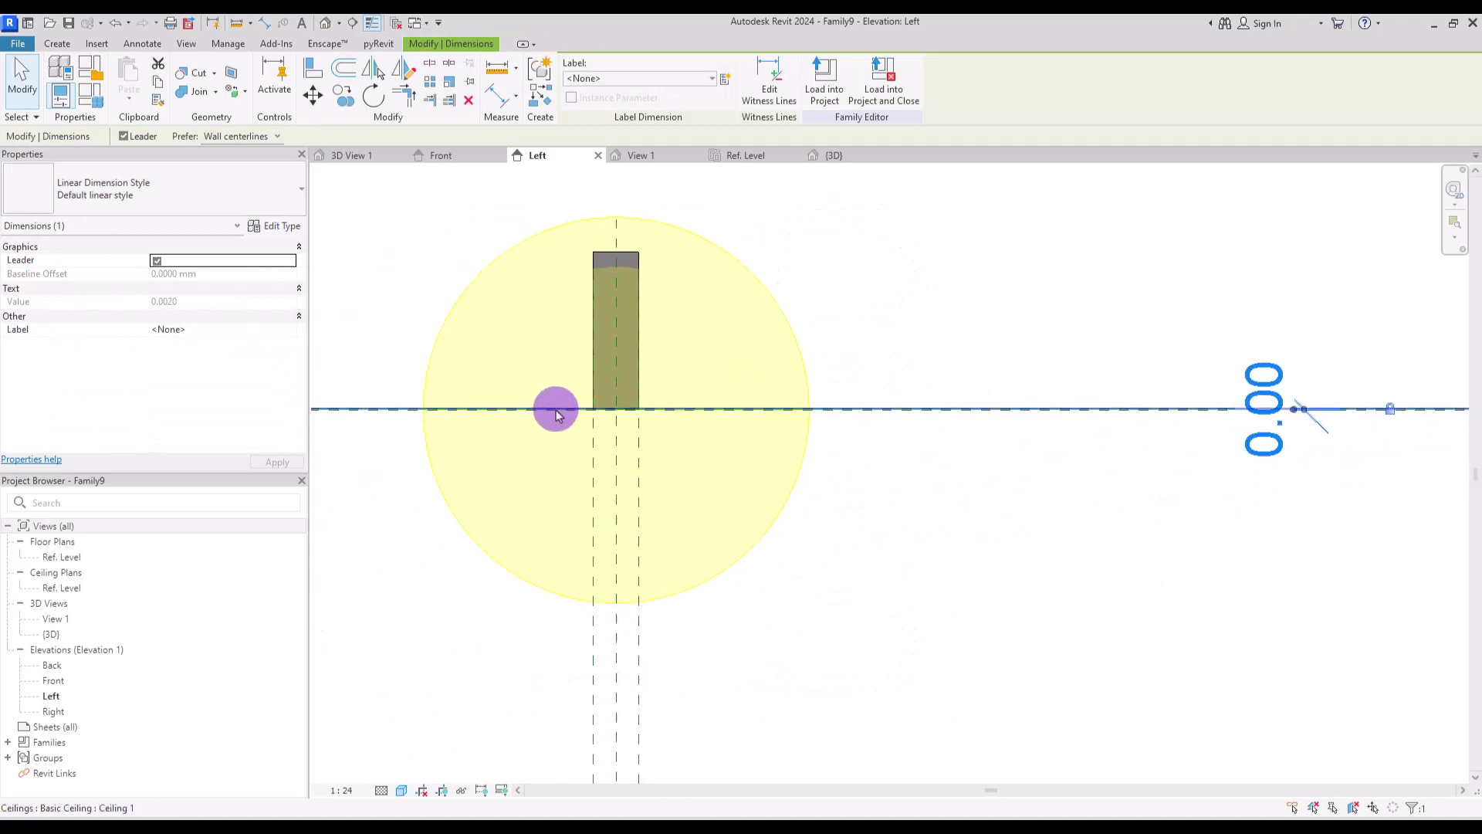
# Step: Reduce the solid extrusion's end so it becomes a thin strip at the base of the void opening
pyautogui.scroll(5, 572, 410)
pyautogui.click(624, 372)
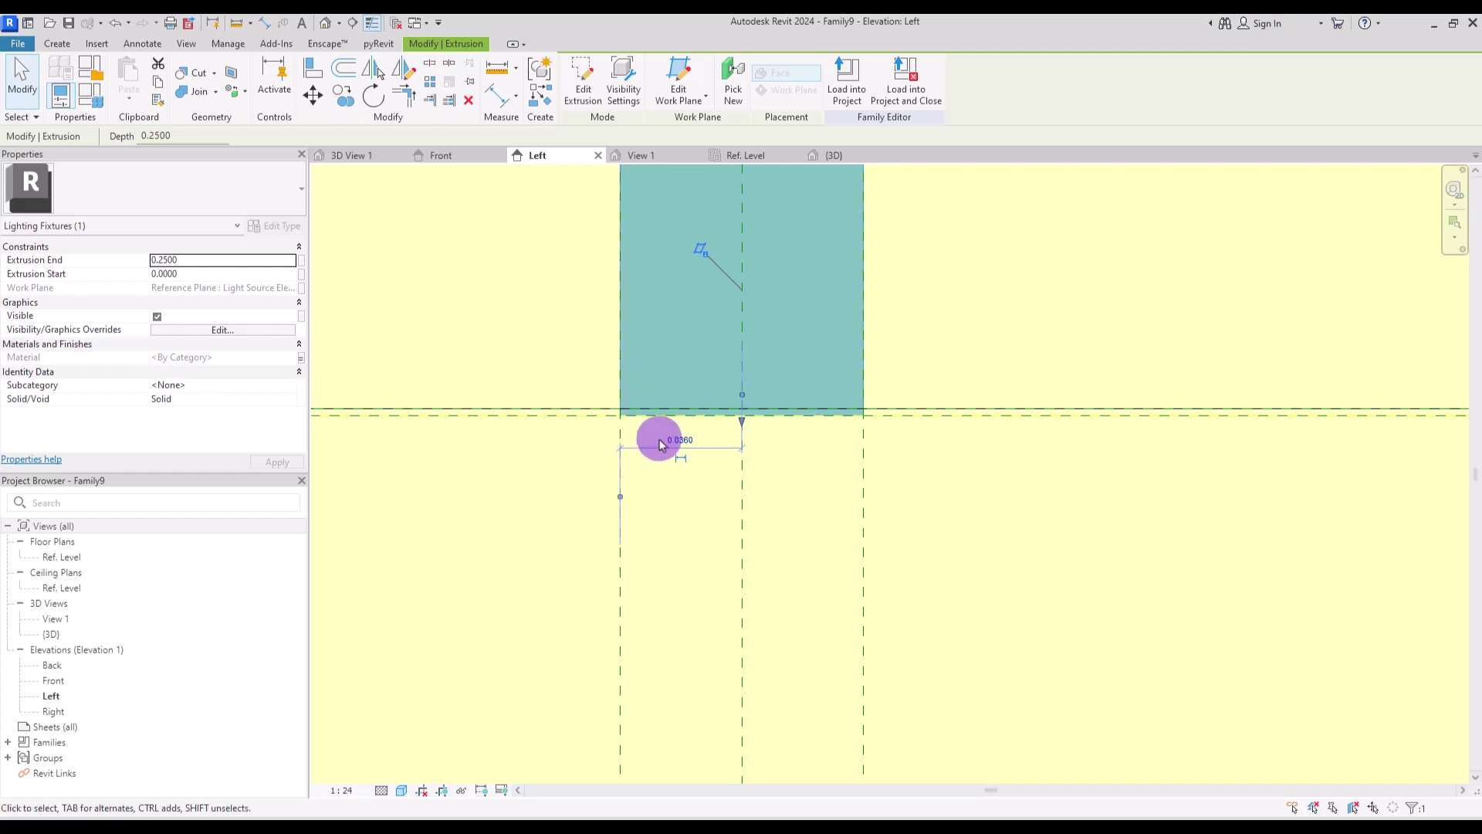
pyautogui.click(430, 293)
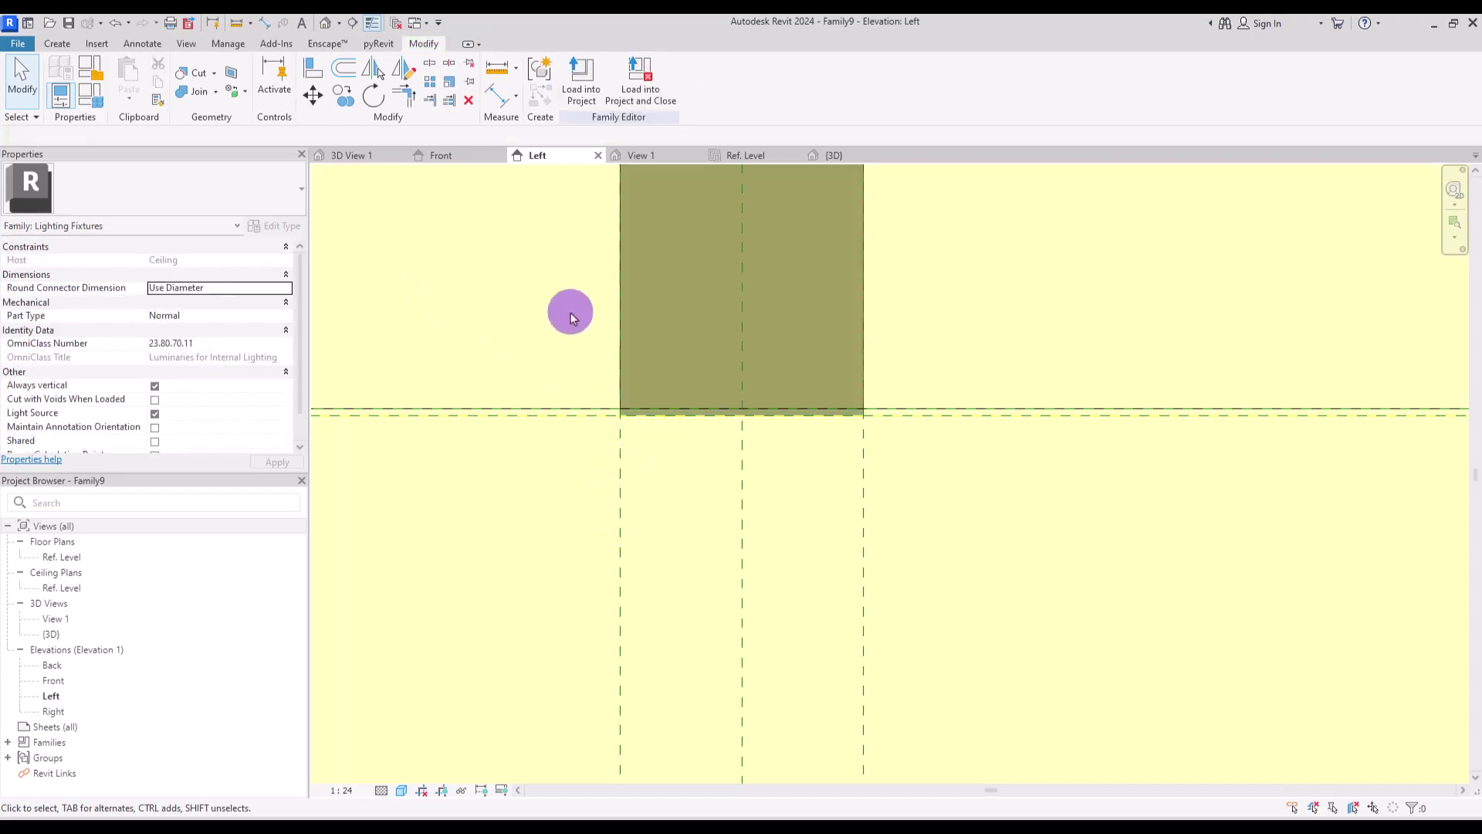
pyautogui.click(619, 304)
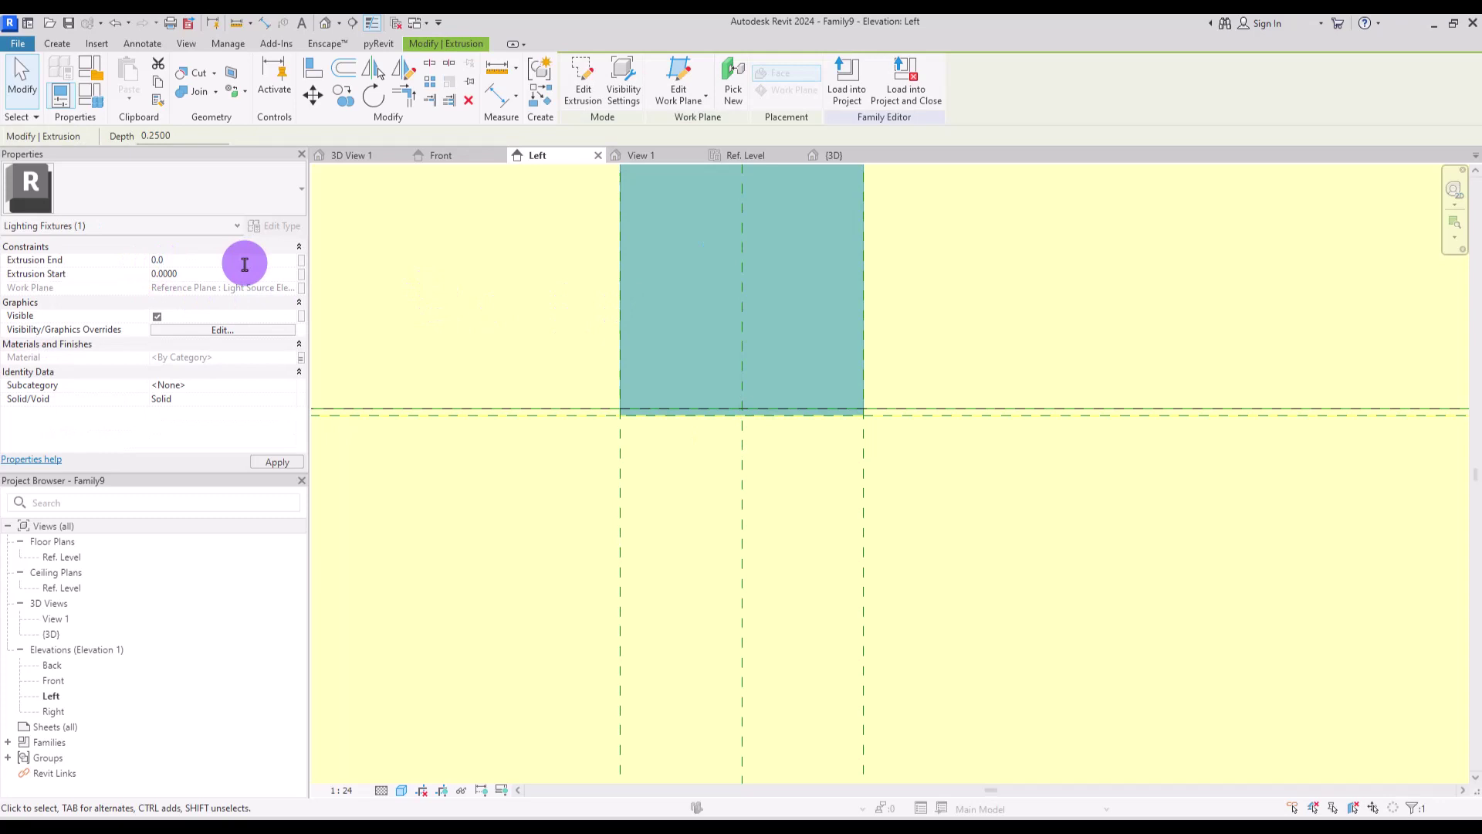
pyautogui.click(517, 296)
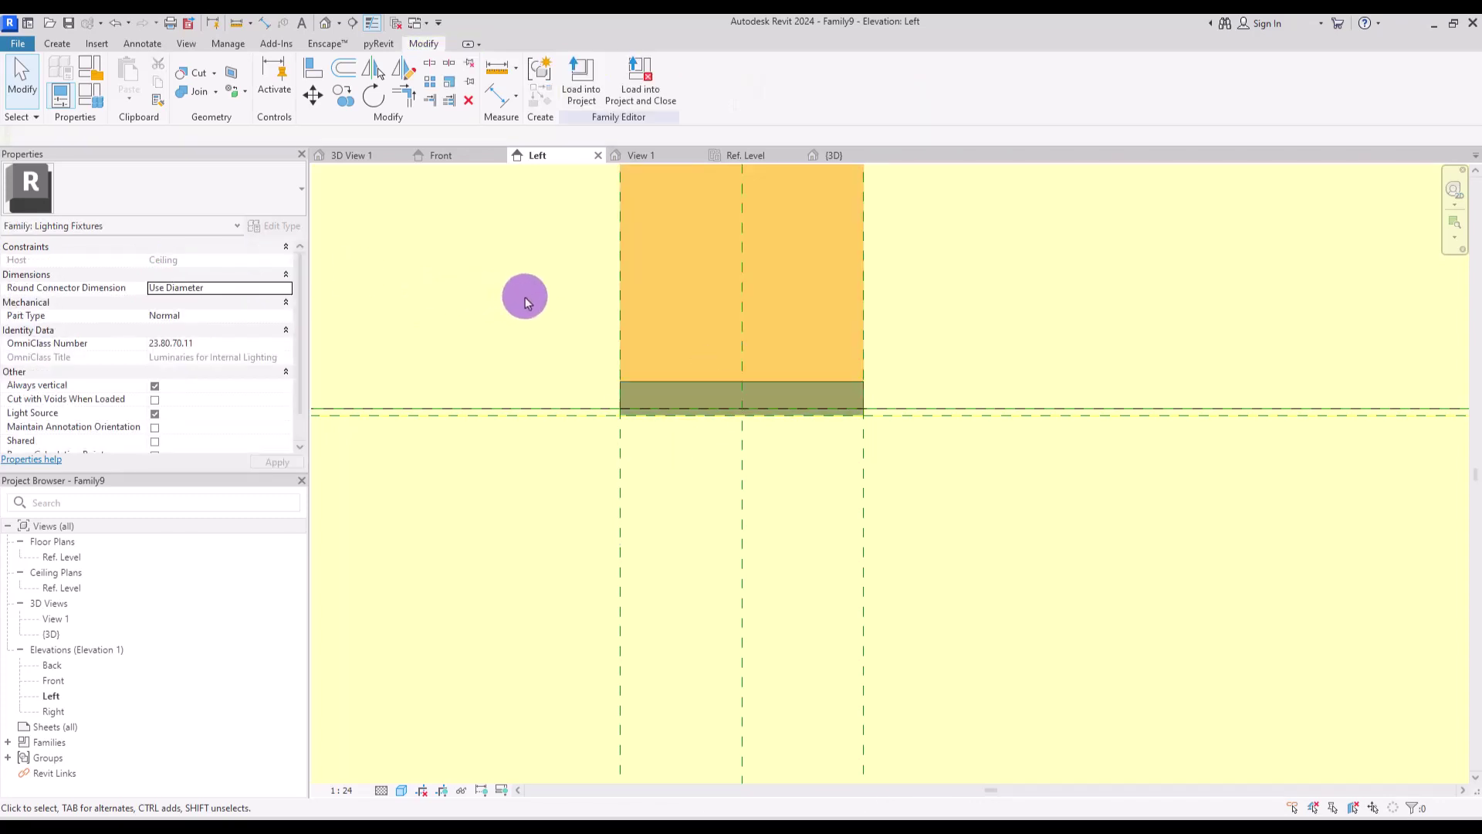
pyautogui.click(629, 371)
pyautogui.scroll(-2, 641, 592)
pyautogui.moveTo(641, 592); pyautogui.dragTo(663, 477, button='middle')
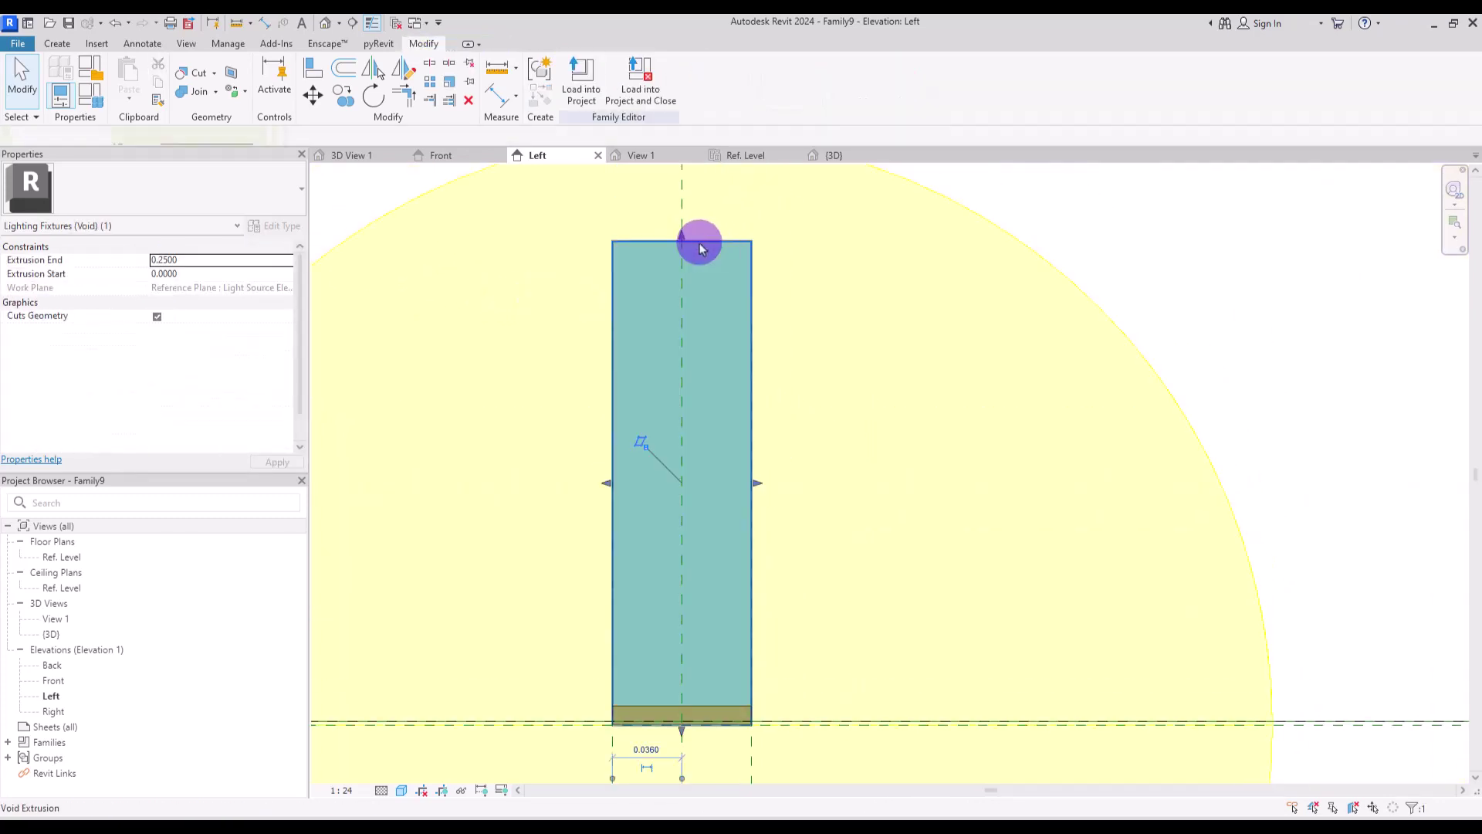
pyautogui.click(767, 417)
# Step: Load the lighting fixture family into the Corridor-A project and place one instance on the corridor ceiling
pyautogui.hotkey('ctrl', 'Tab')
pyautogui.keyDown('shift'); pyautogui.moveTo(810, 579); pyautogui.dragTo(993, 328, button='middle'); pyautogui.keyUp('shift')
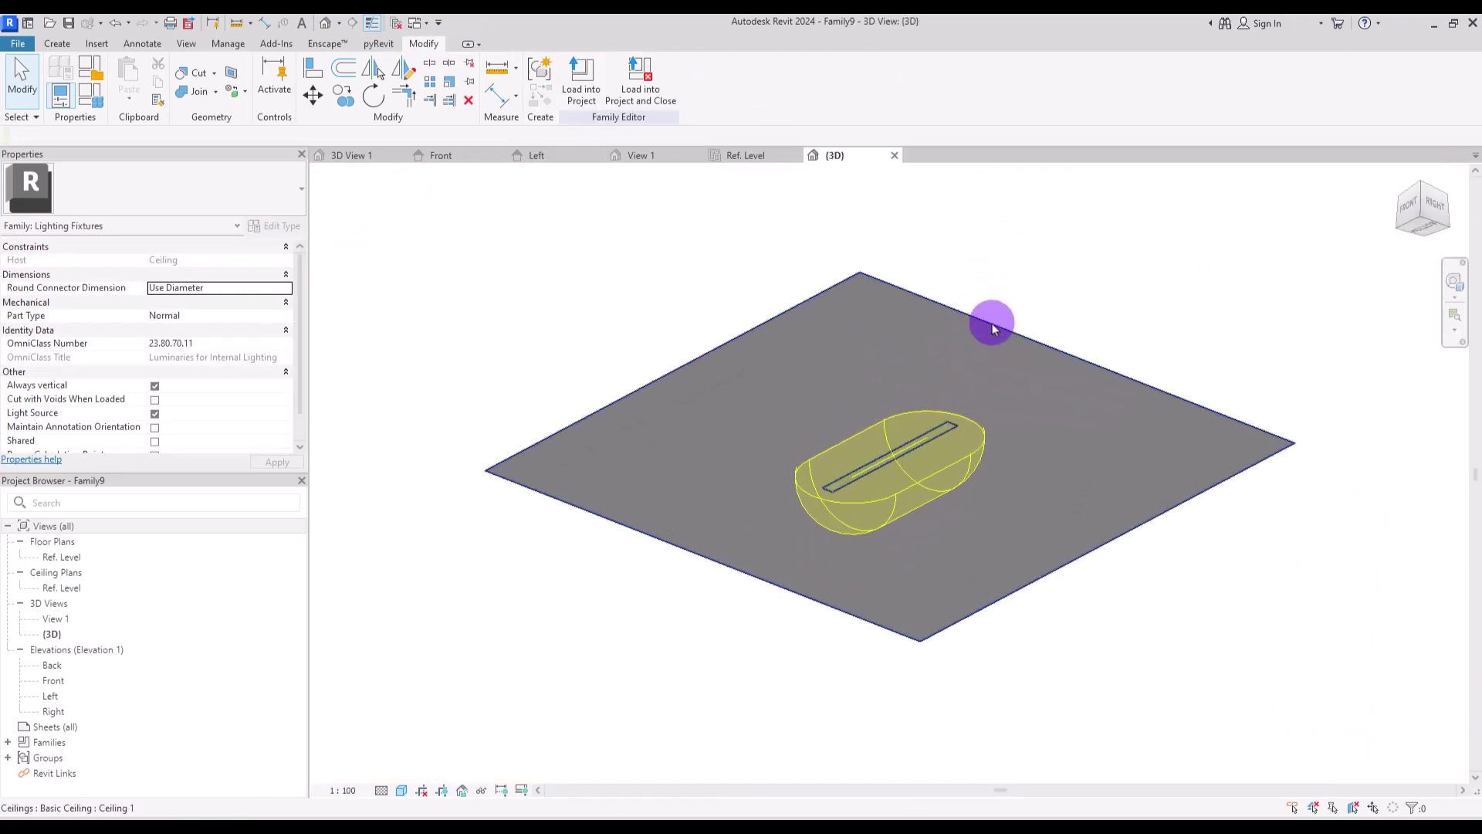
pyautogui.click(588, 86)
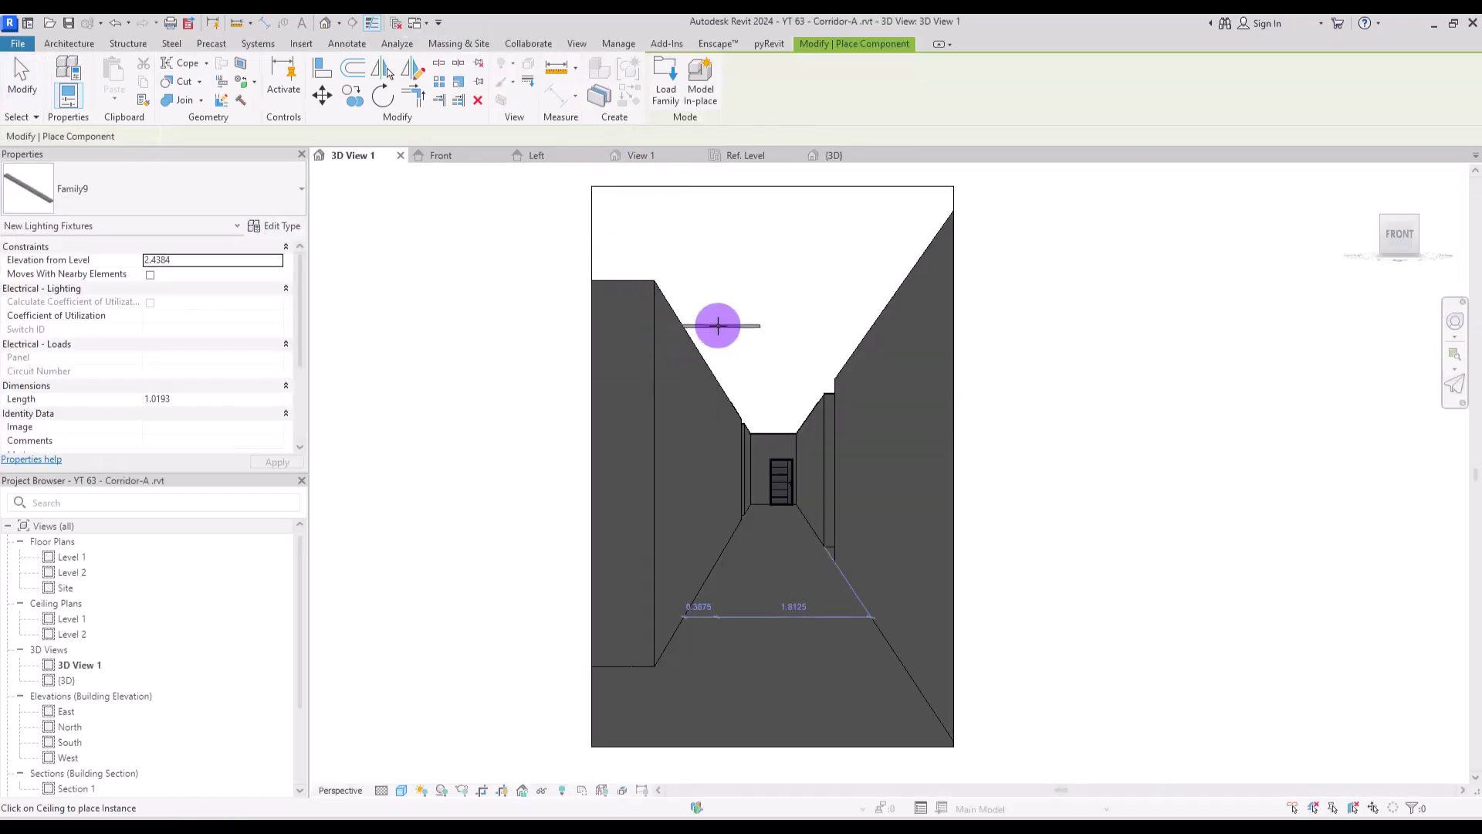
pyautogui.click(731, 313)
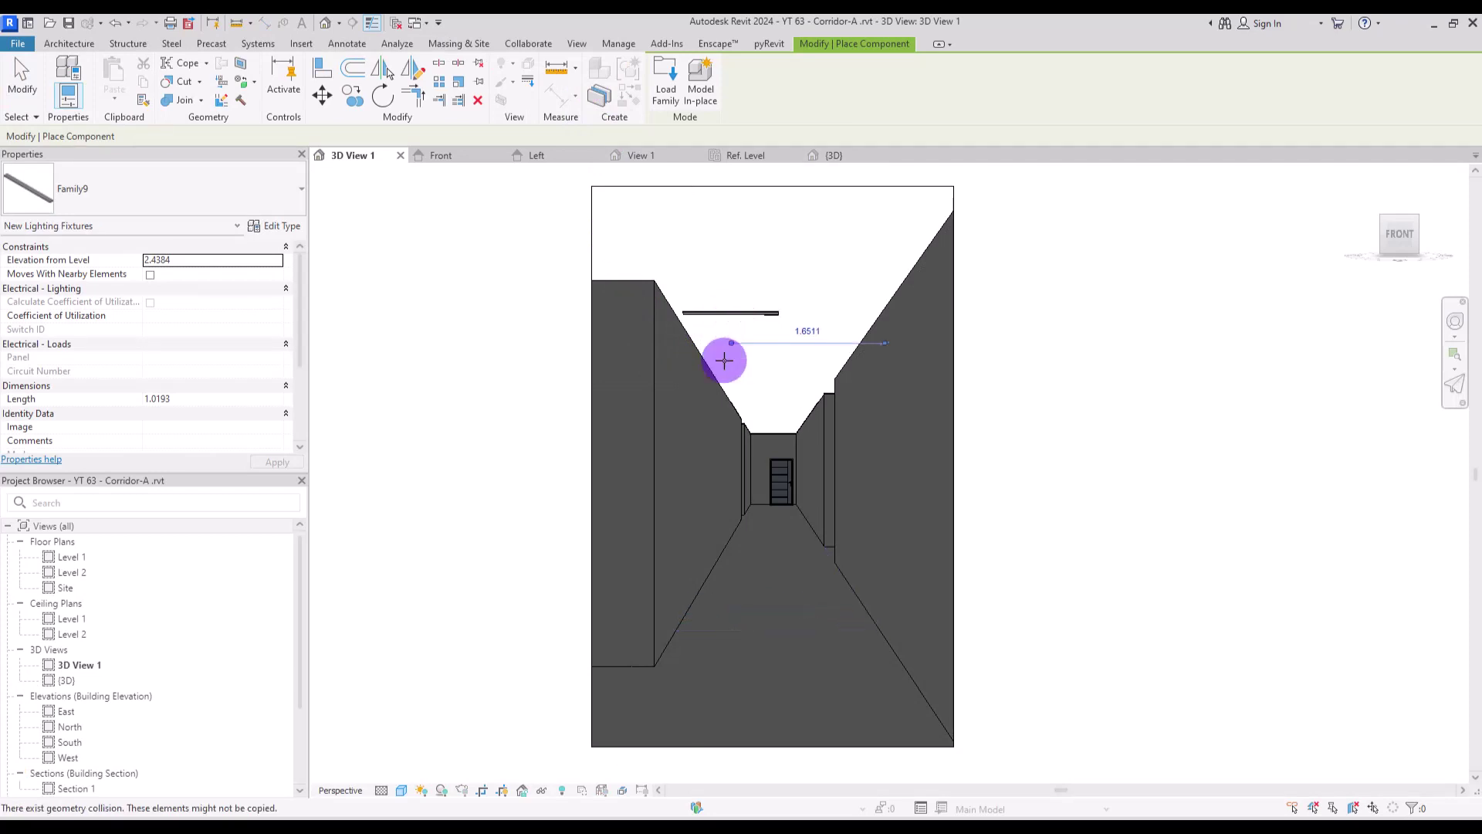
# Step: Open the project's default 3D view and set its visual style to wireframe
pyautogui.click(325, 23)
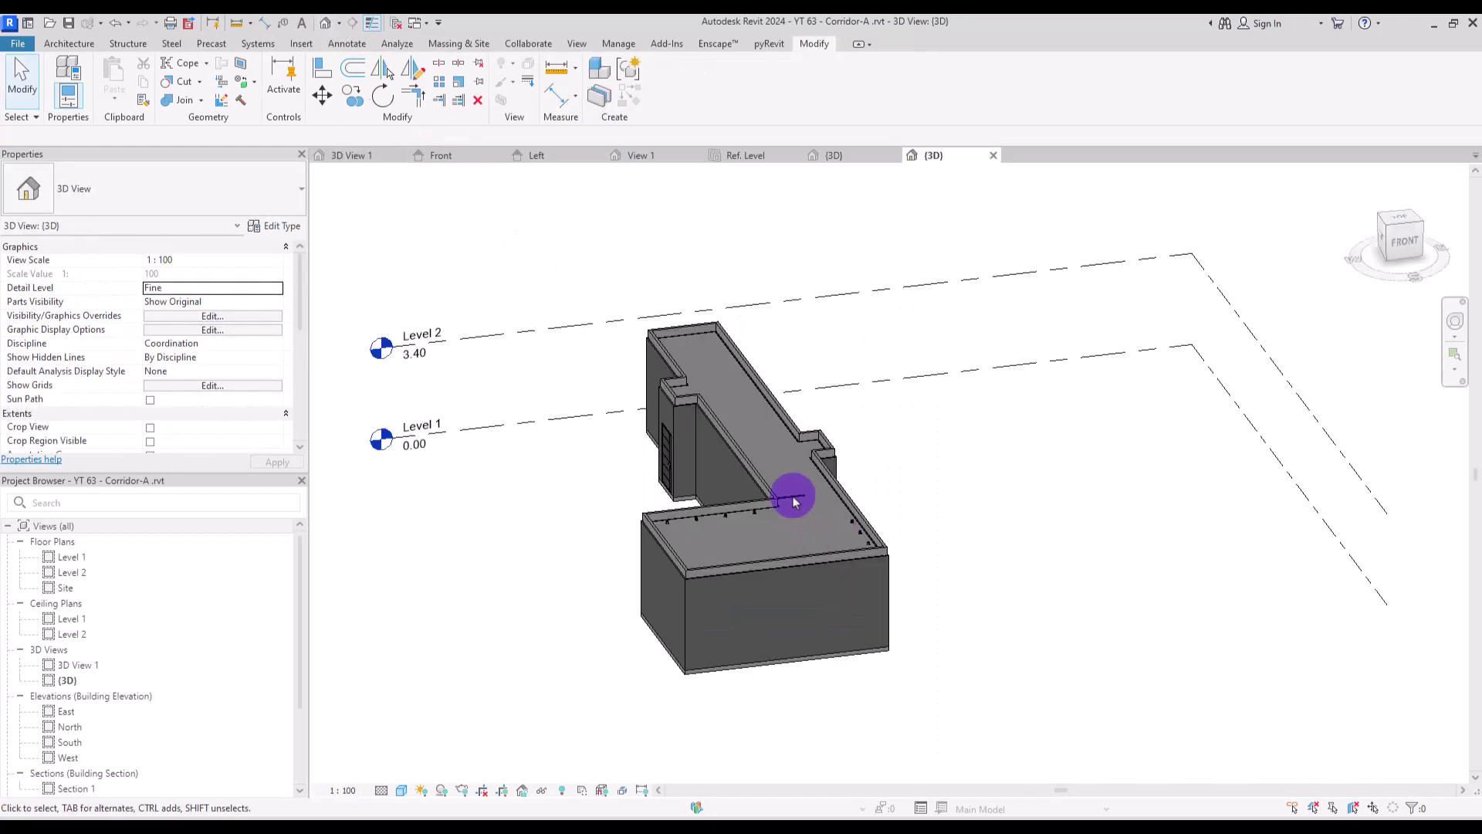
pyautogui.scroll(5, 811, 502)
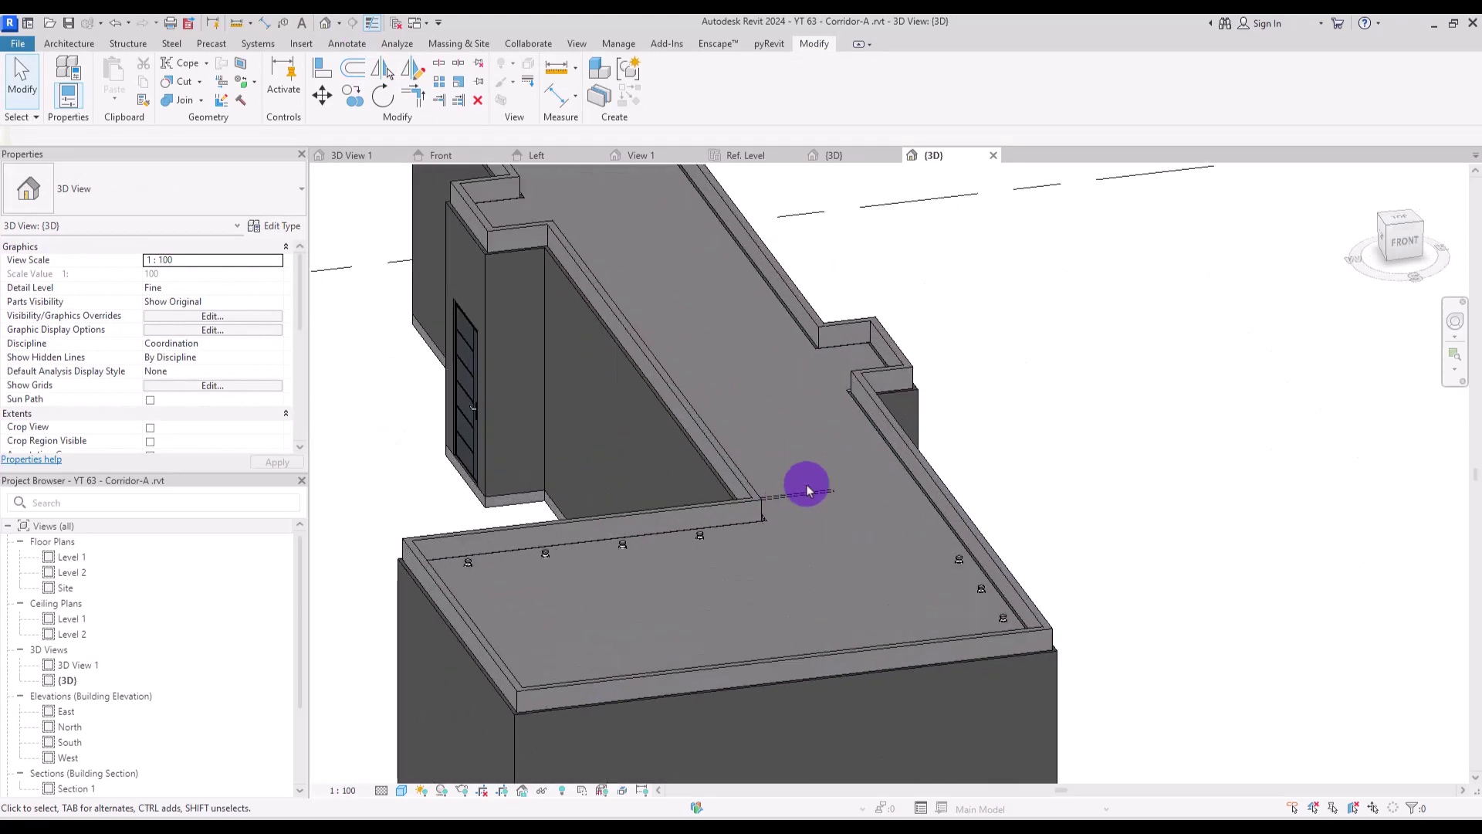
pyautogui.click(400, 789)
pyautogui.click(426, 697)
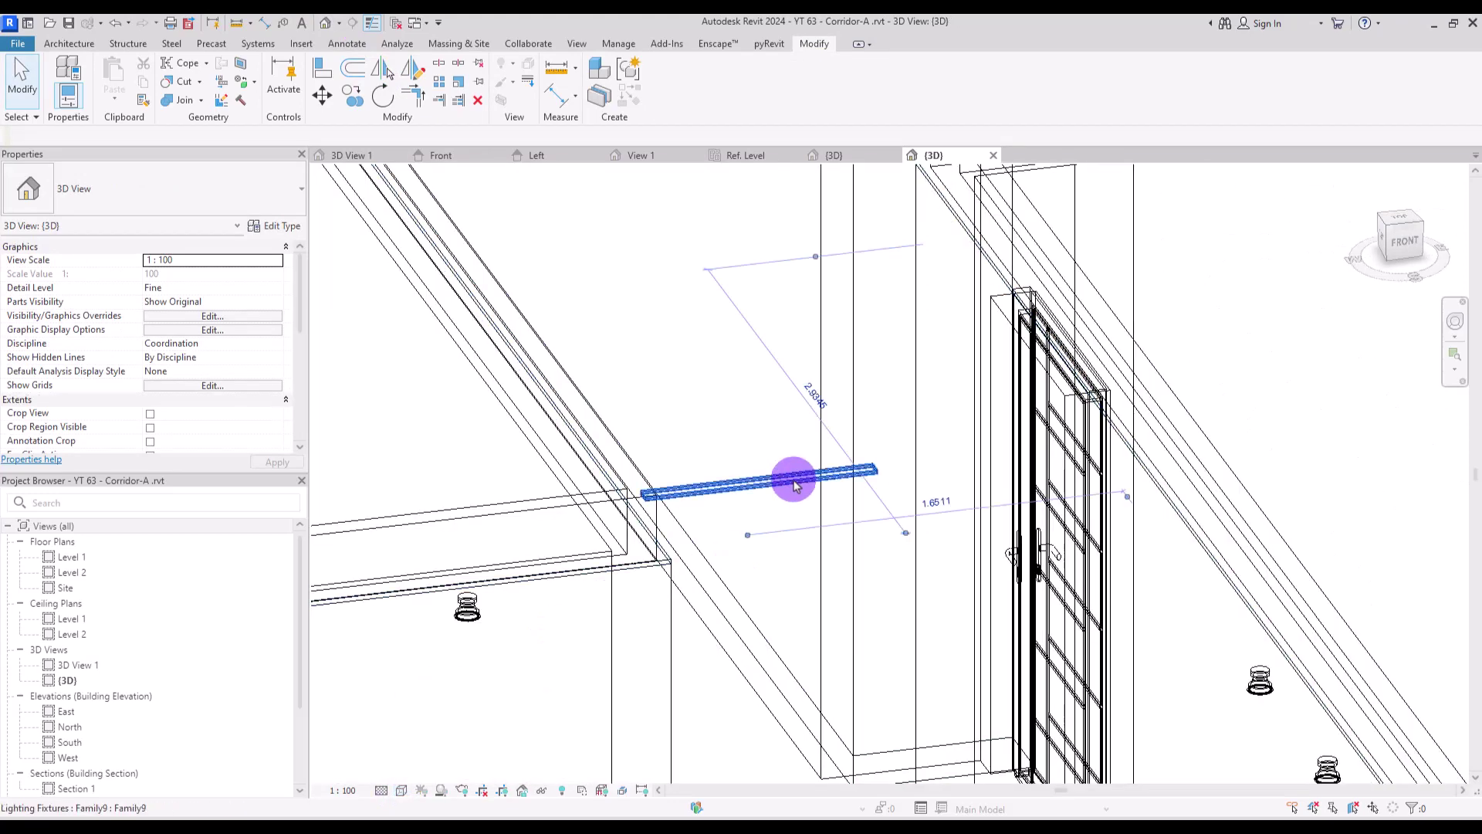
# Step: Isolate the placed linear fixture with a selection box and return the 3D view to a shaded display
pyautogui.click(794, 479)
pyautogui.click(500, 101)
pyautogui.keyDown('shift'); pyautogui.moveTo(831, 569); pyautogui.dragTo(1086, 516, button='middle'); pyautogui.keyUp('shift')
pyautogui.press('Escape')
pyautogui.scroll(5, 688, 487)
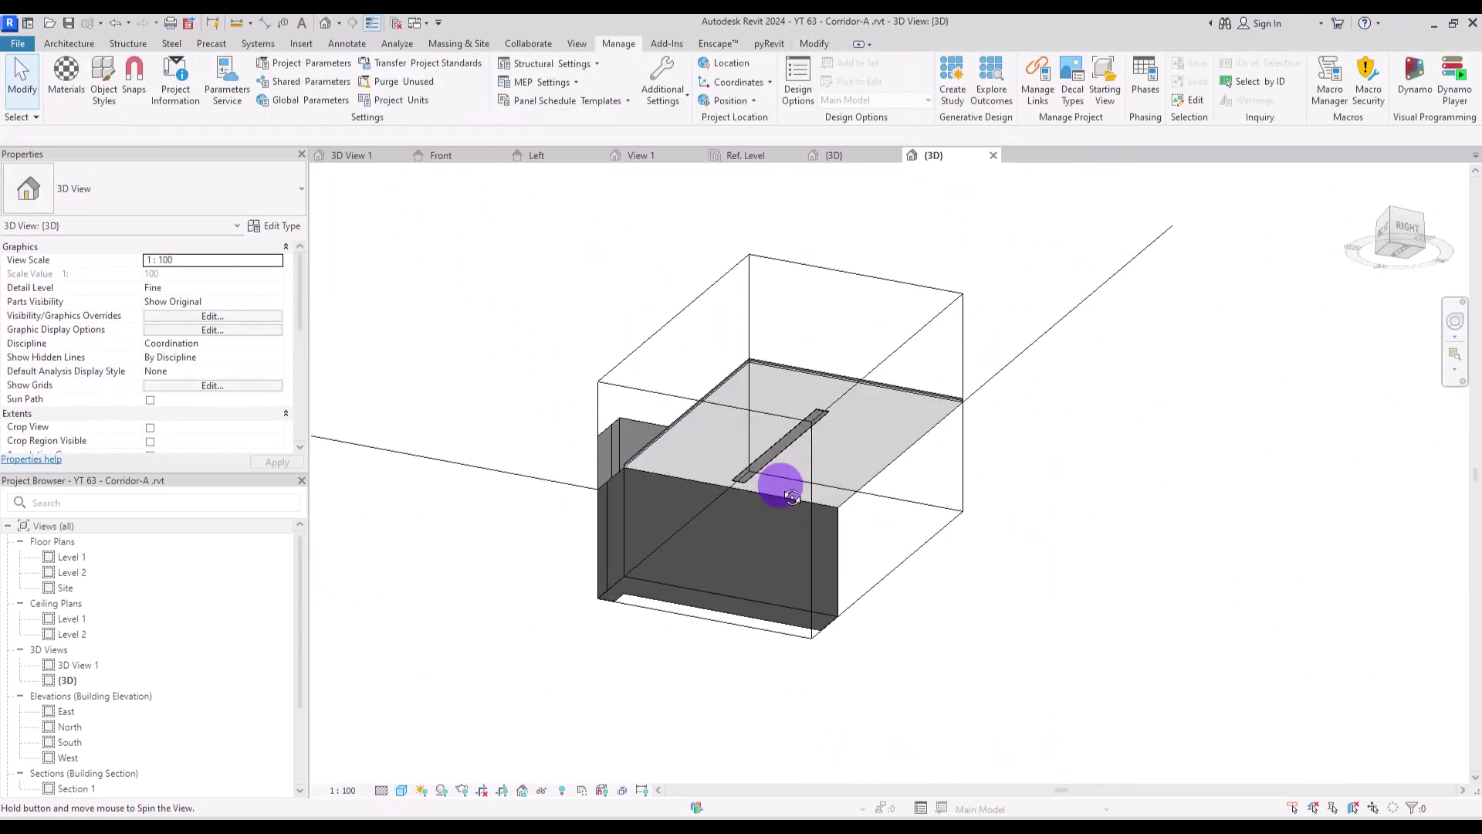
pyautogui.keyDown('shift'); pyautogui.moveTo(688, 486); pyautogui.dragTo(770, 463, button='middle'); pyautogui.keyUp('shift')
pyautogui.scroll(3, 769, 464)
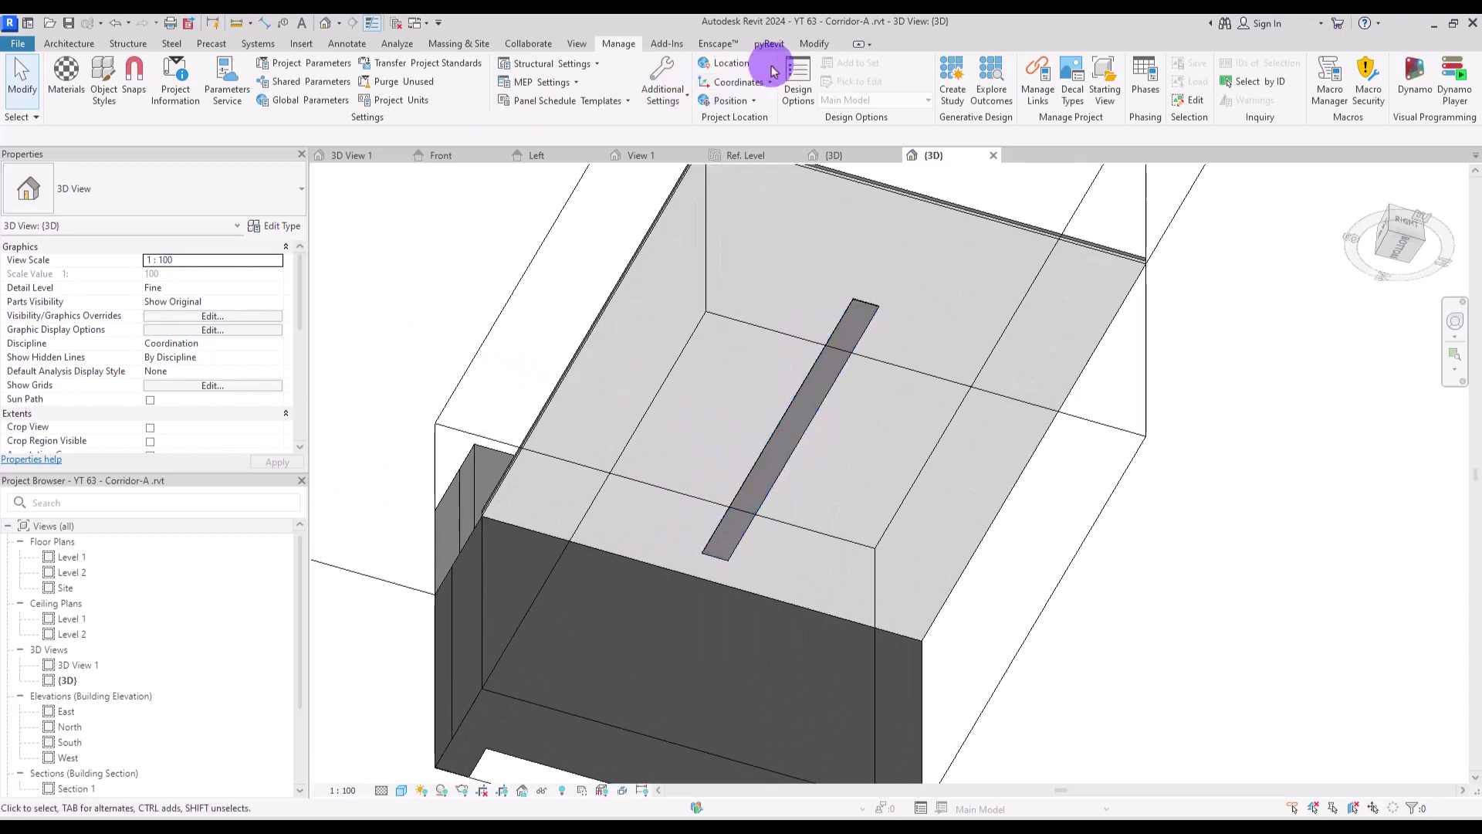
# Step: Align the short end of the linear fixture with the adjacent corridor wall face
pyautogui.click(825, 44)
pyautogui.click(321, 74)
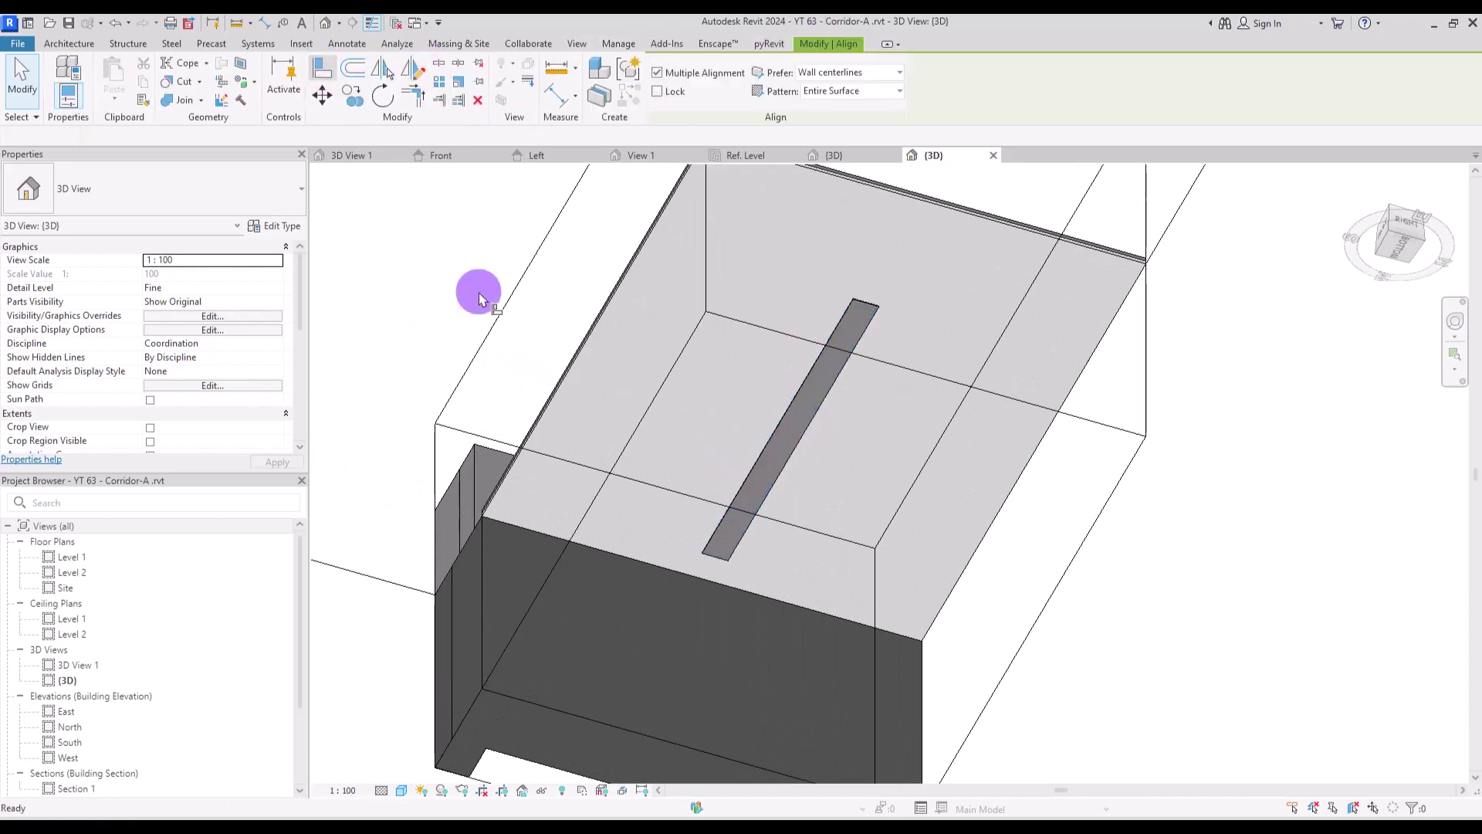
pyautogui.click(641, 575)
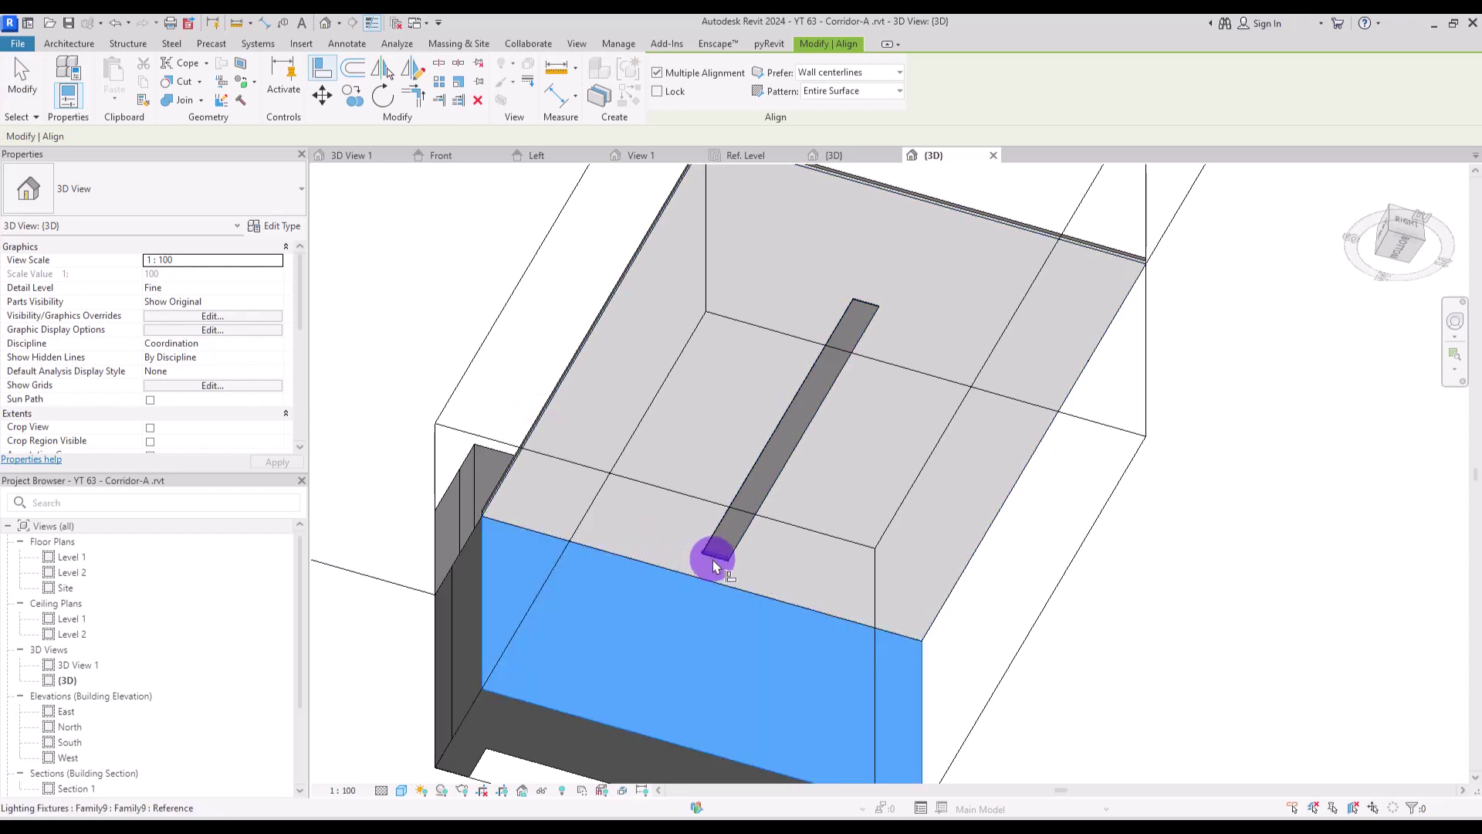
pyautogui.click(709, 558)
pyautogui.press('Escape')
pyautogui.press('Escape')
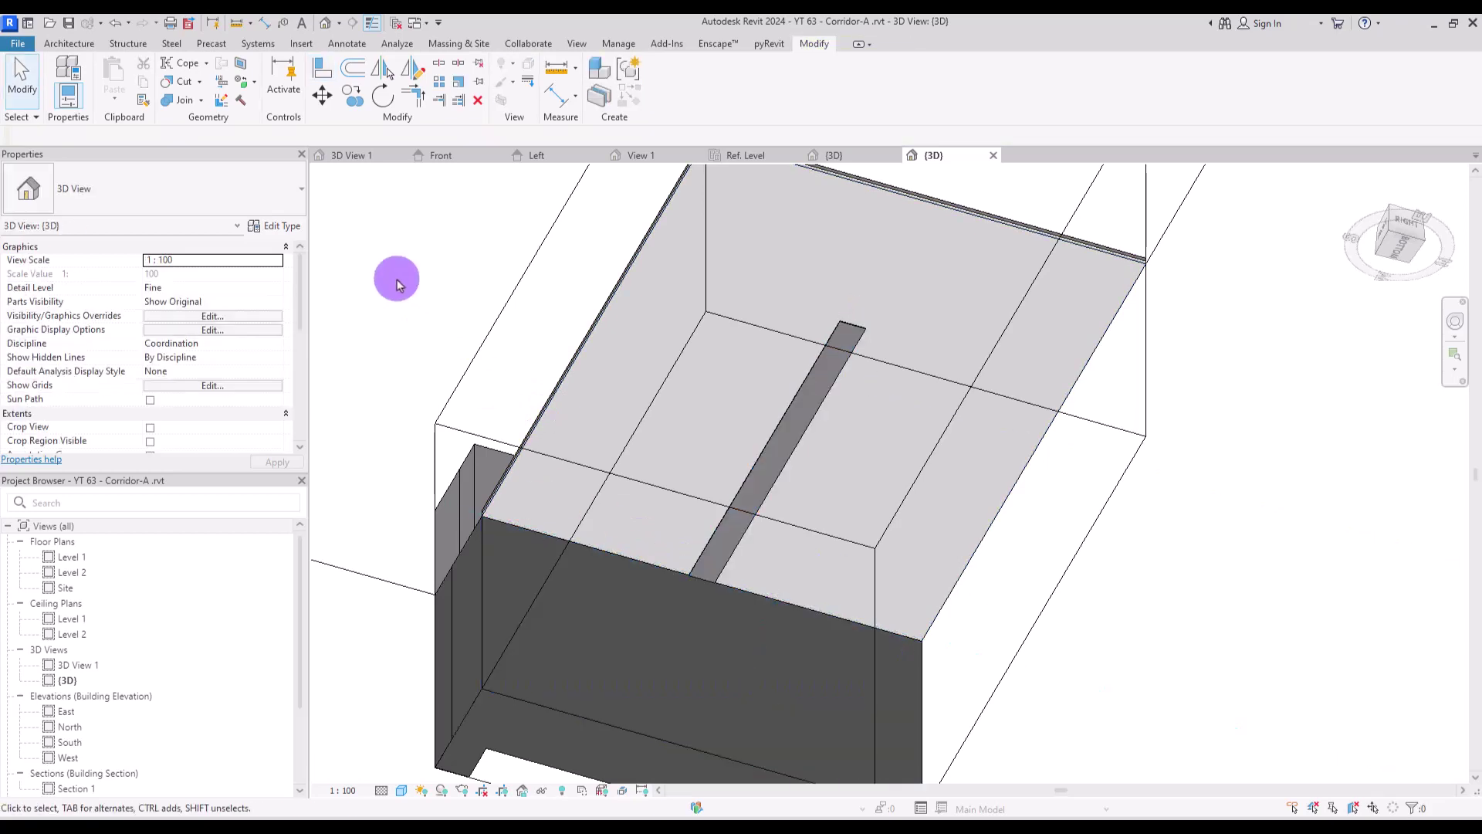
# Step: Set the placed fixture's Length to 1.5 m
pyautogui.click(784, 438)
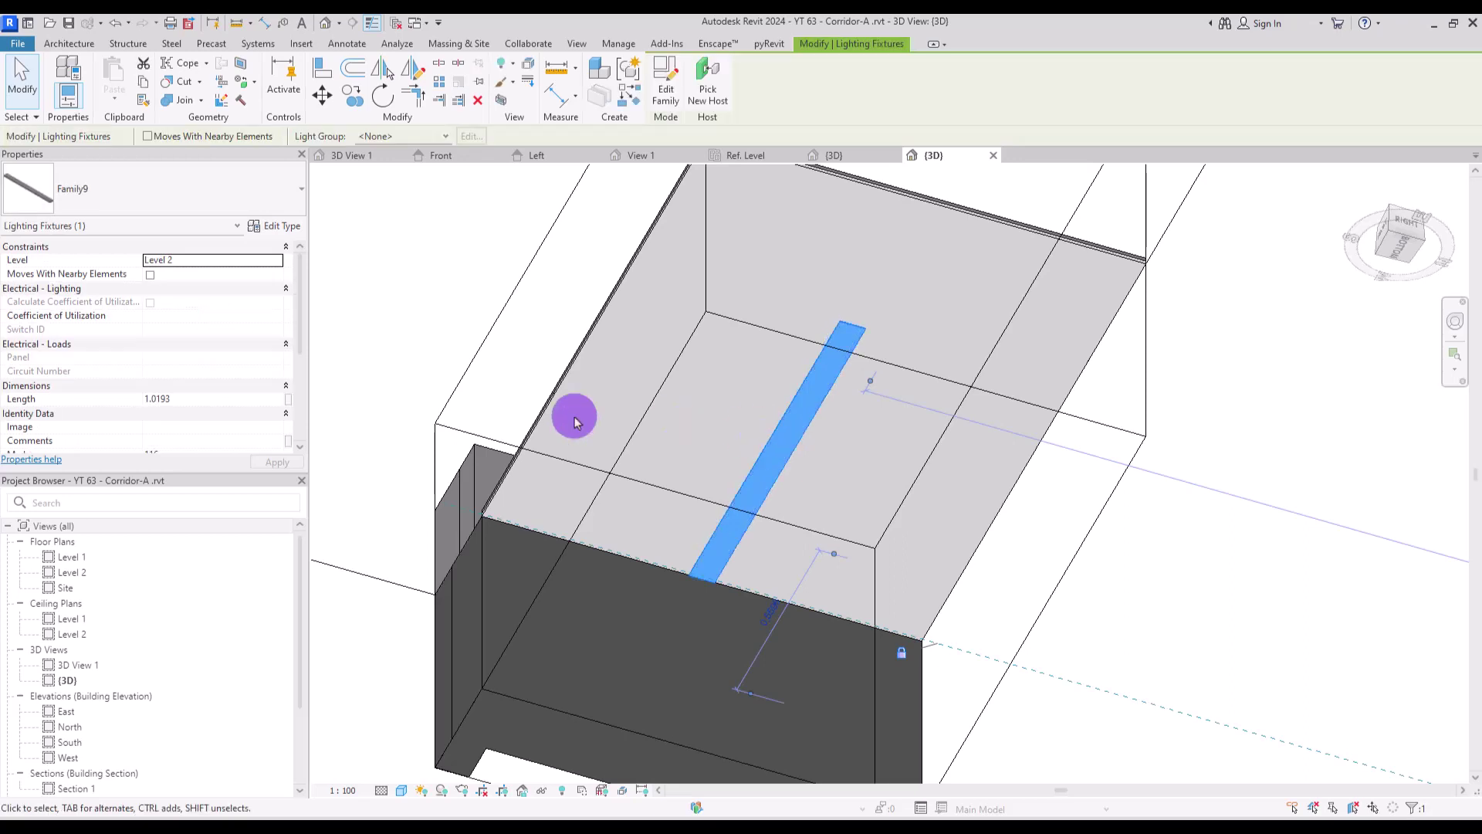
pyautogui.click(210, 400)
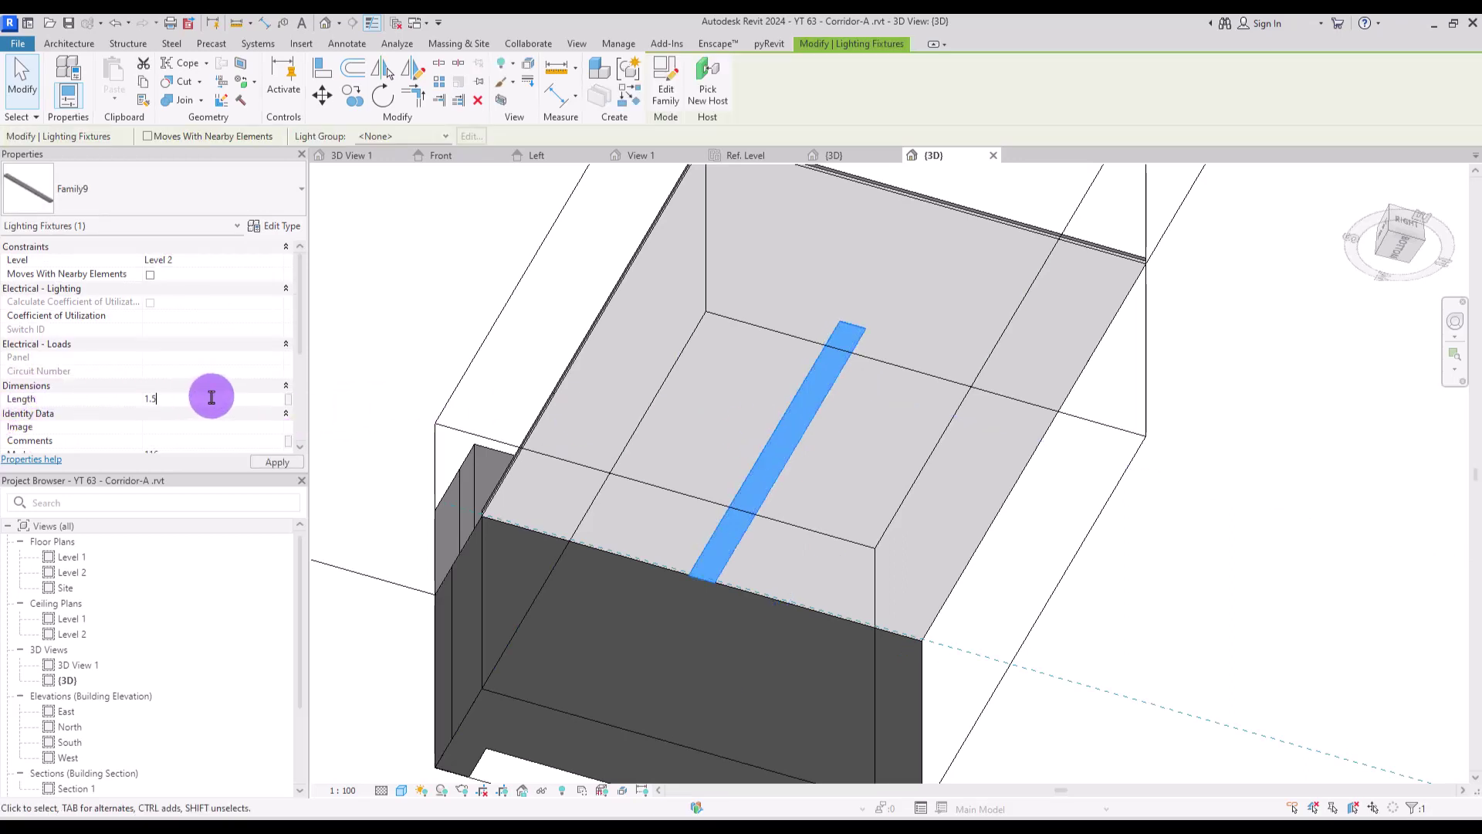
pyautogui.write('1.5')
pyautogui.press('Return')
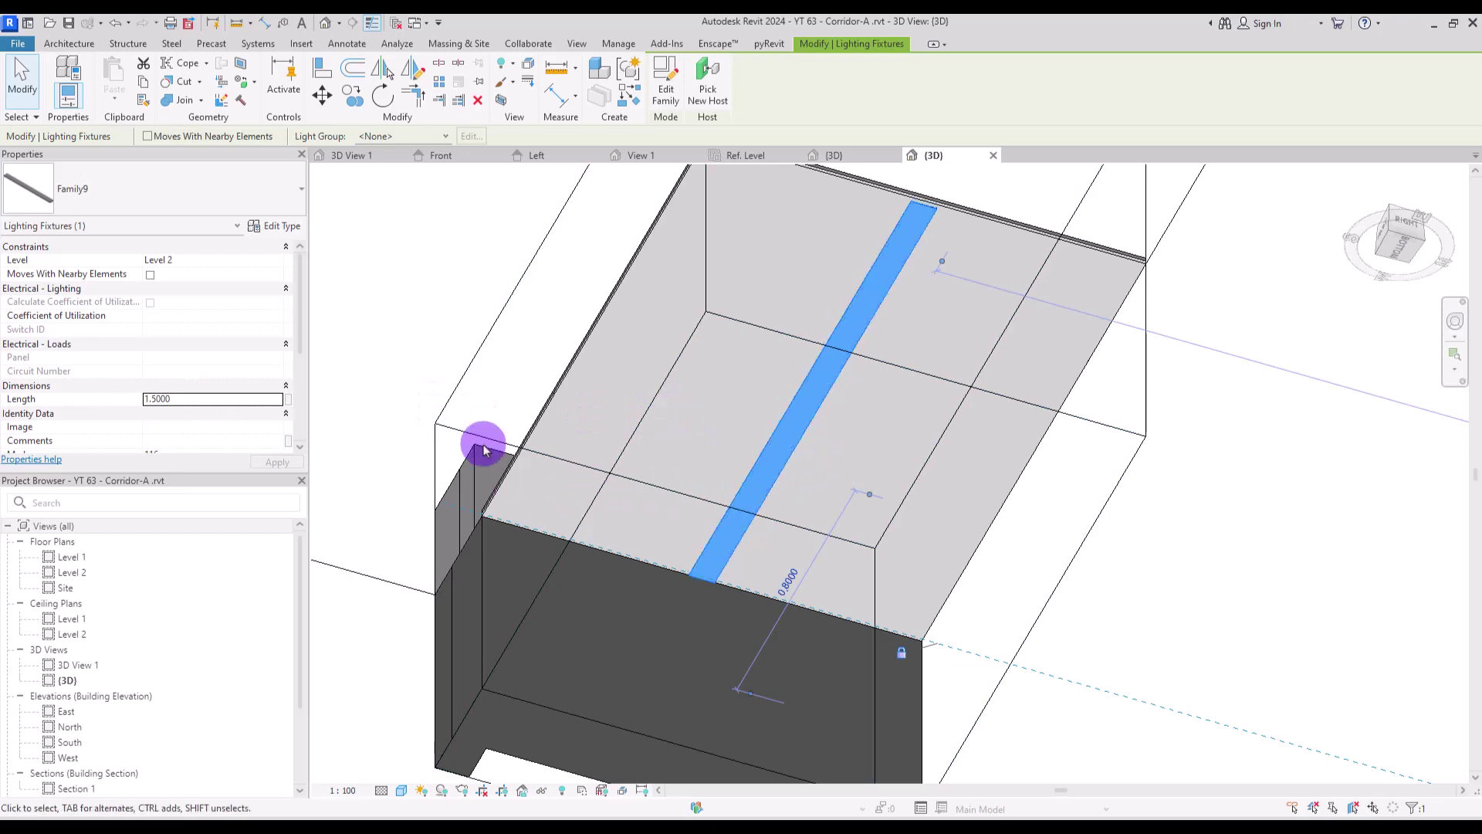
# Step: Set the Width in the fixture's type properties to 0.03 m and apply it
pyautogui.click(293, 226)
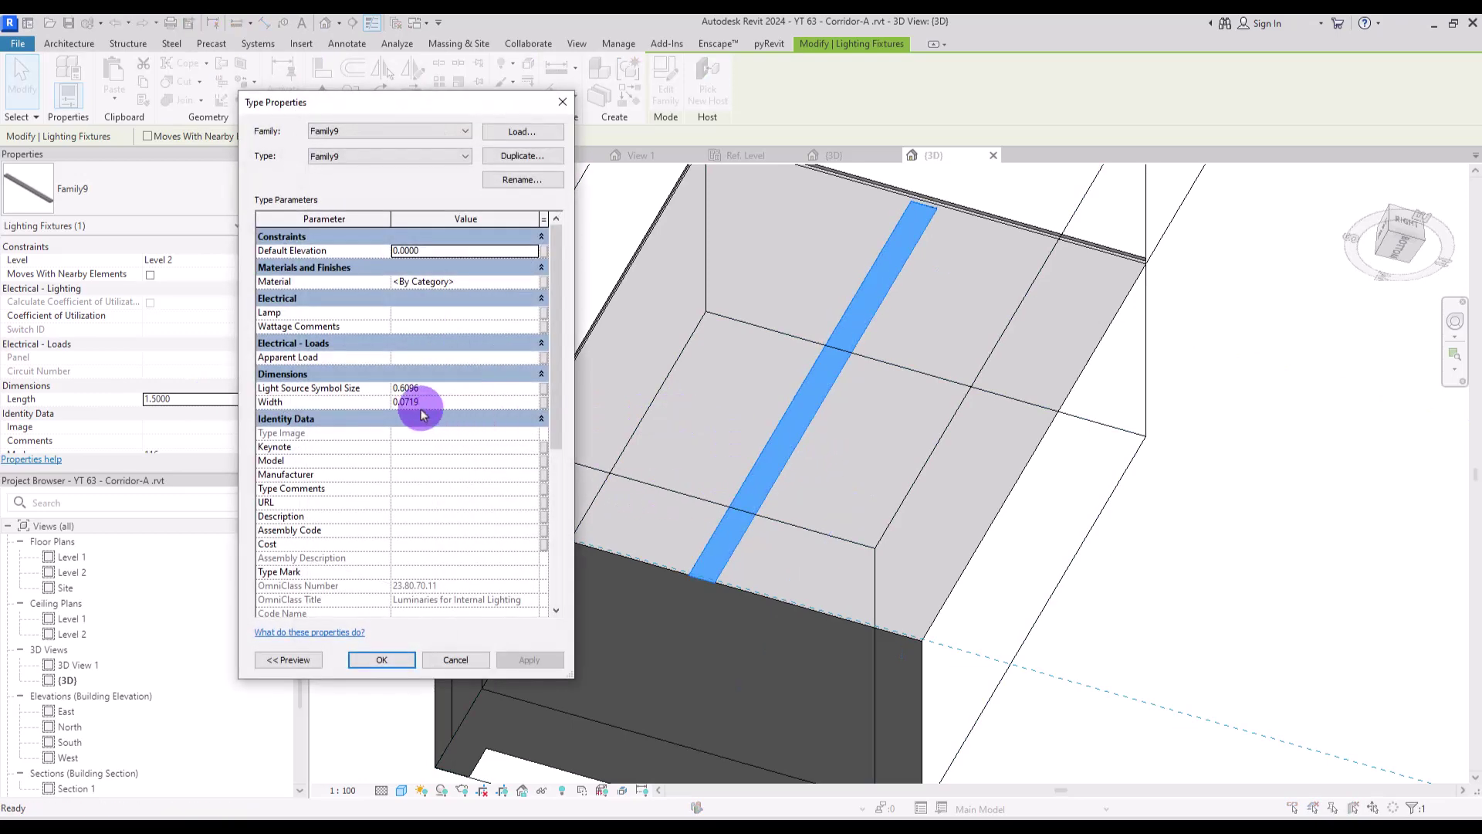
pyautogui.moveTo(406, 402); pyautogui.dragTo(547, 407)
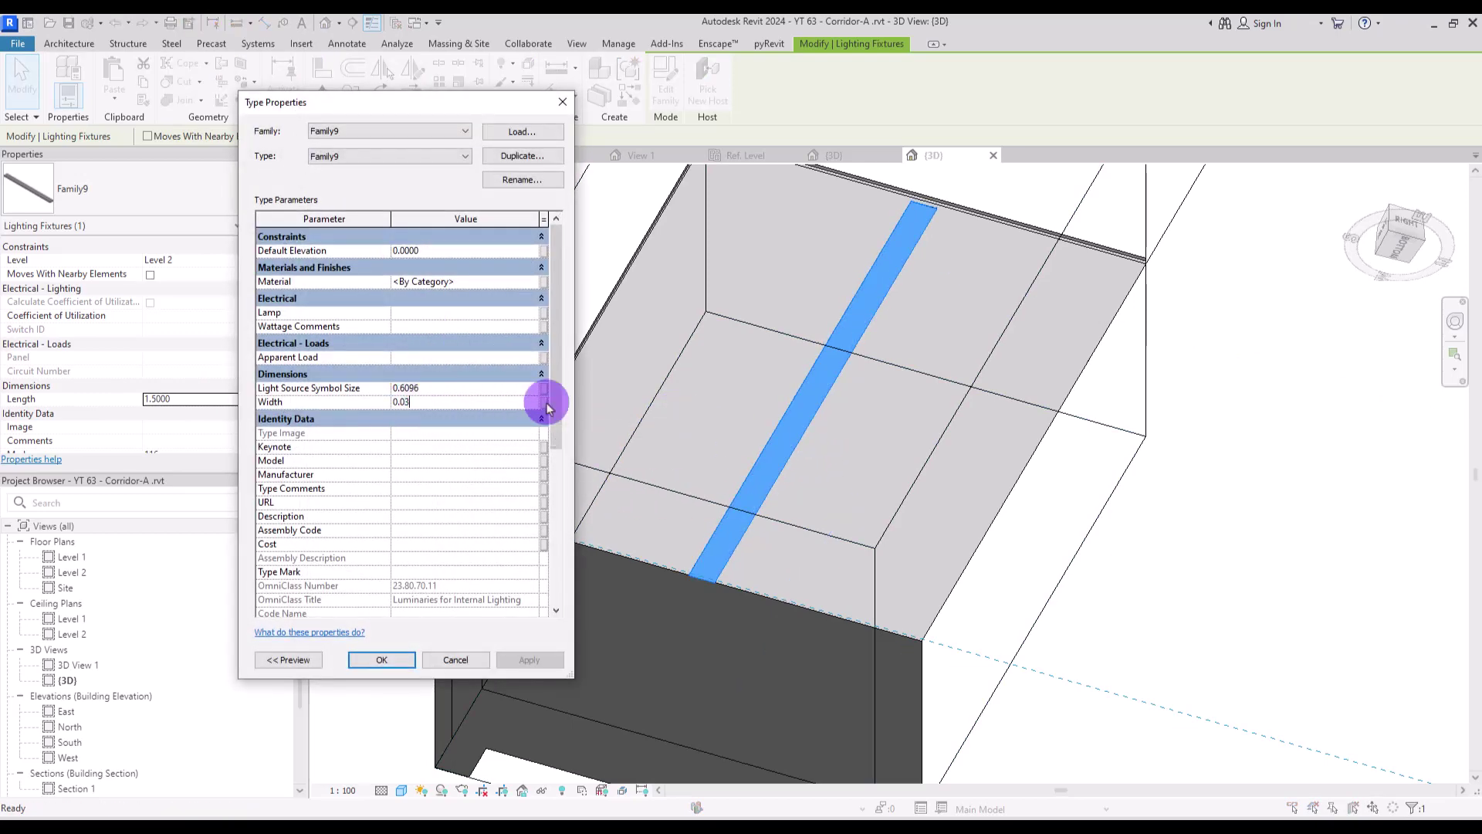
pyautogui.click(530, 661)
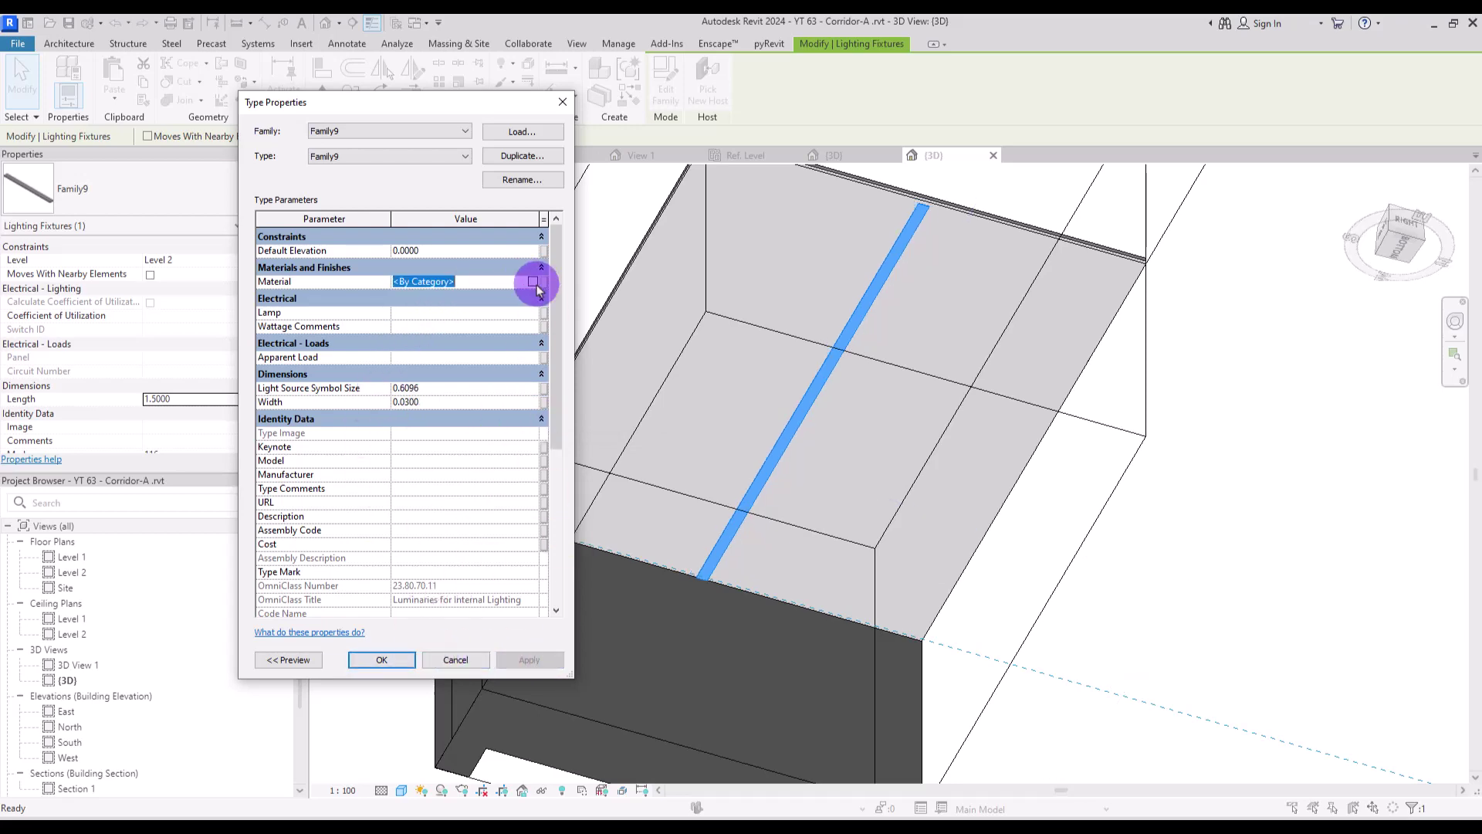
# Step: Create a new material for the fixture type's Material parameter and name it 00 Light
pyautogui.click(537, 286)
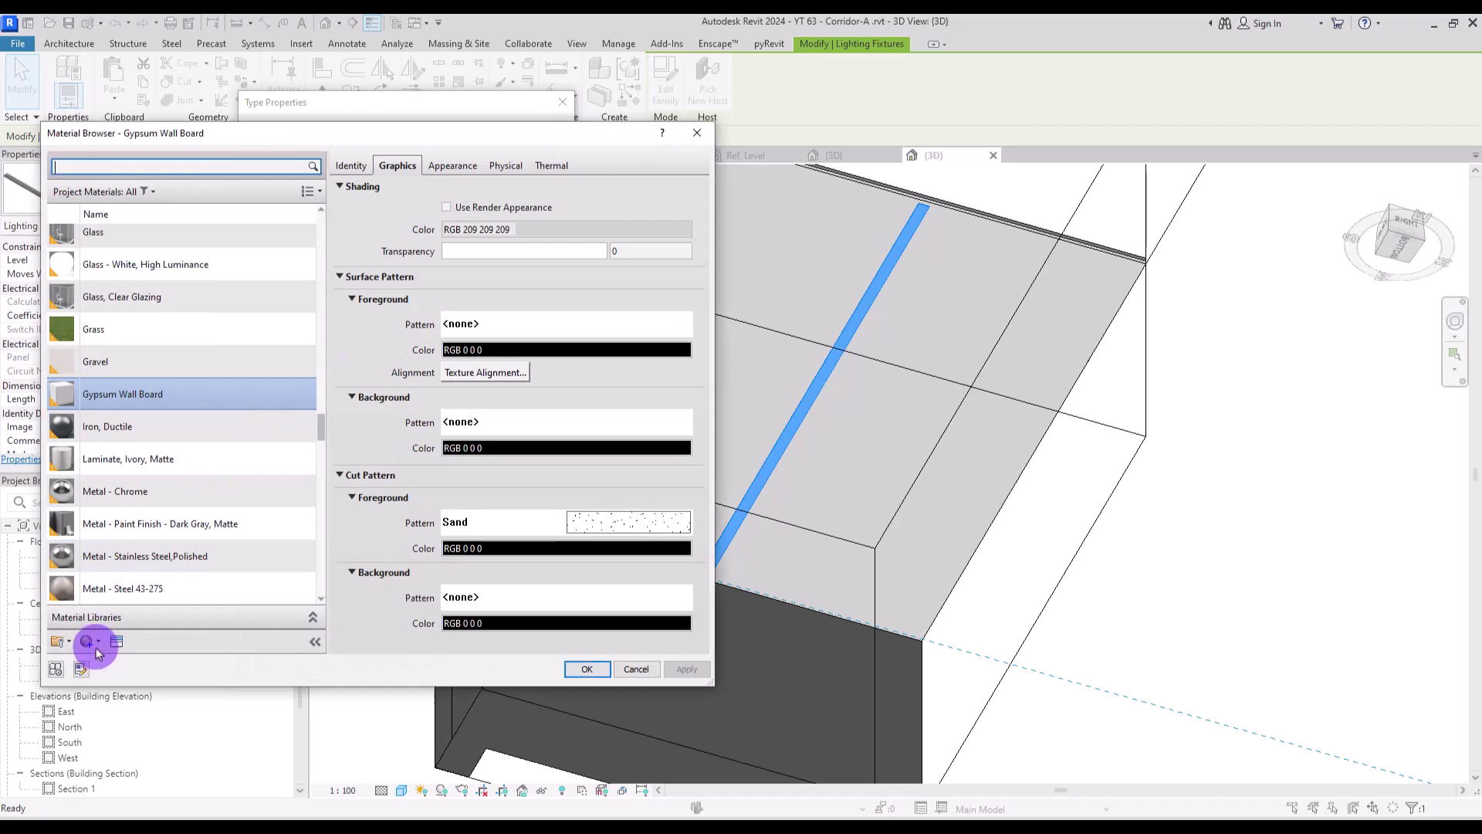
pyautogui.click(95, 642)
pyautogui.click(100, 662)
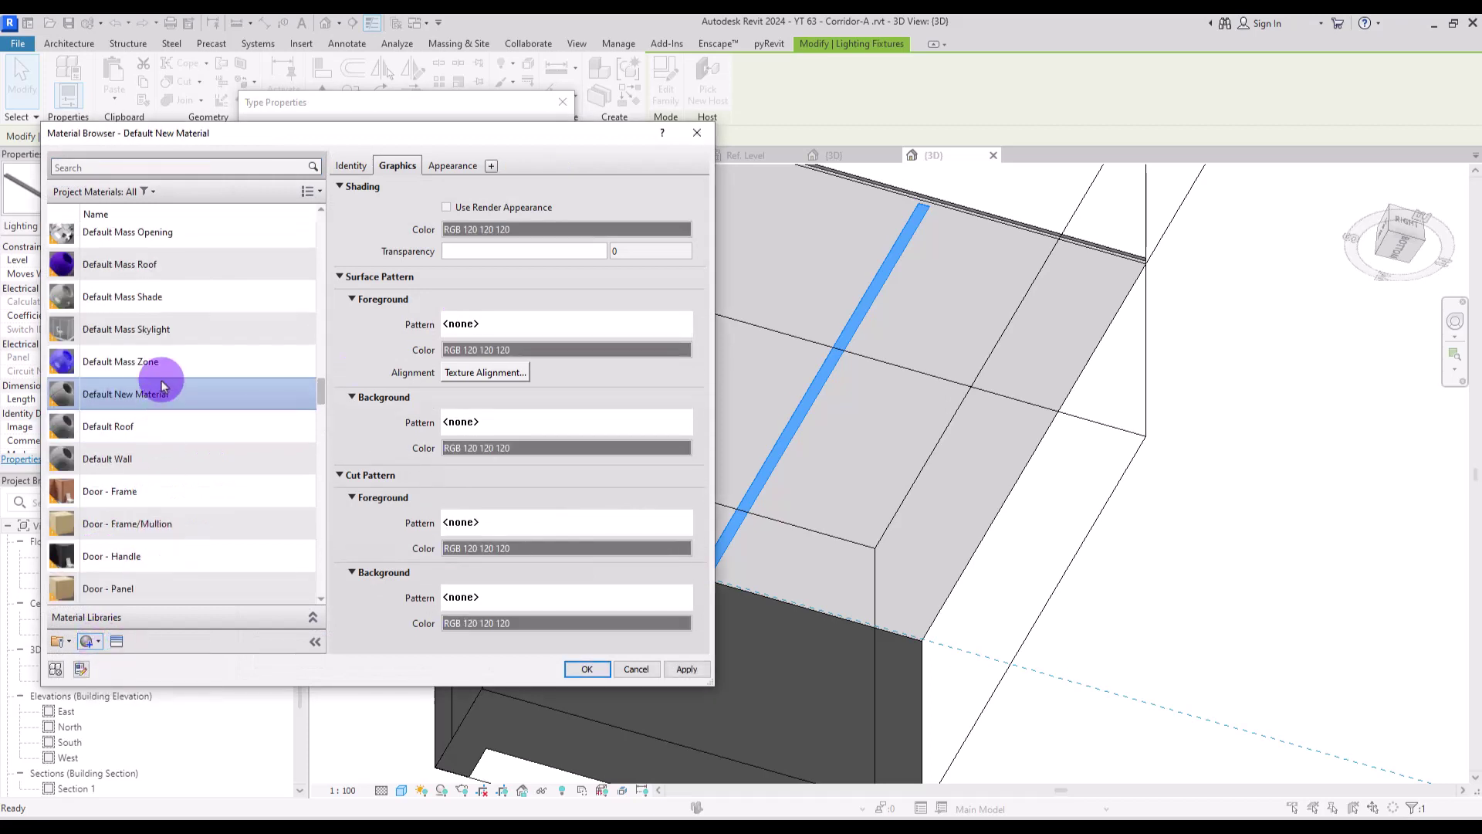
pyautogui.rightClick(156, 391)
pyautogui.click(217, 456)
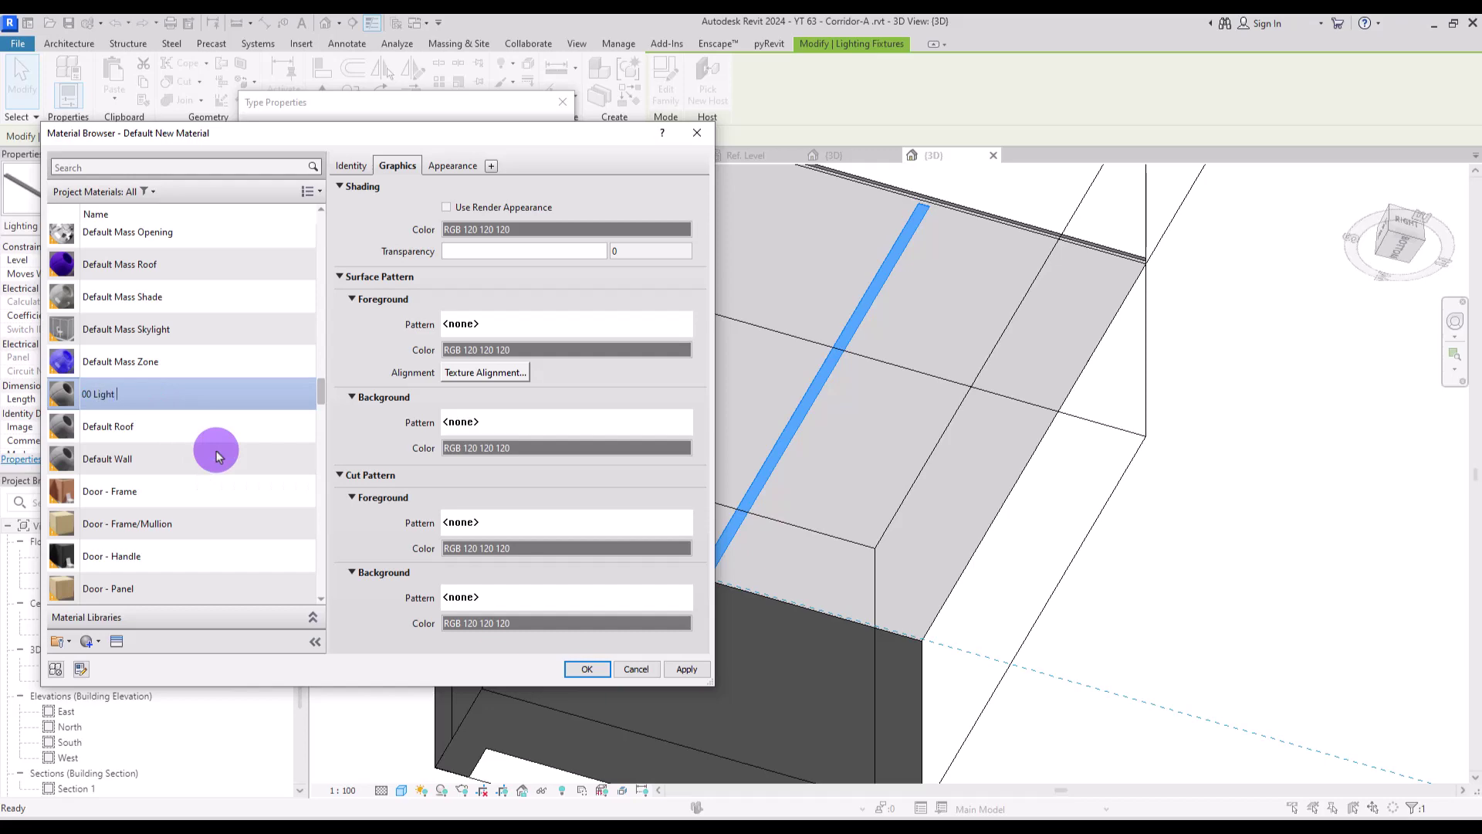
pyautogui.write('00 Light')
pyautogui.press('Return')
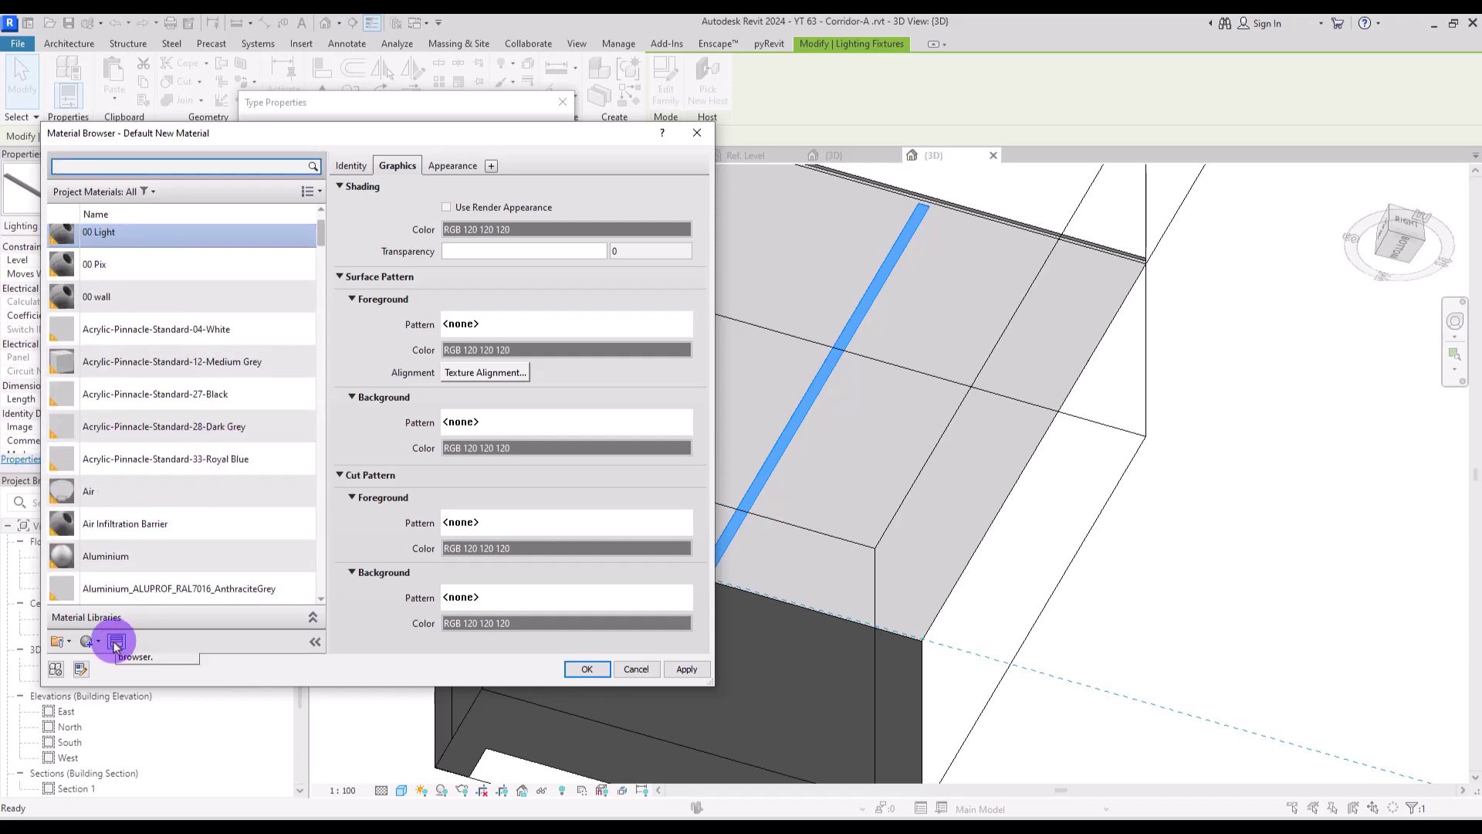
# Step: Replace the 00 Light material's appearance with the A Type Bulb - Frosted - 1500lm asset from the appearance library
pyautogui.click(116, 644)
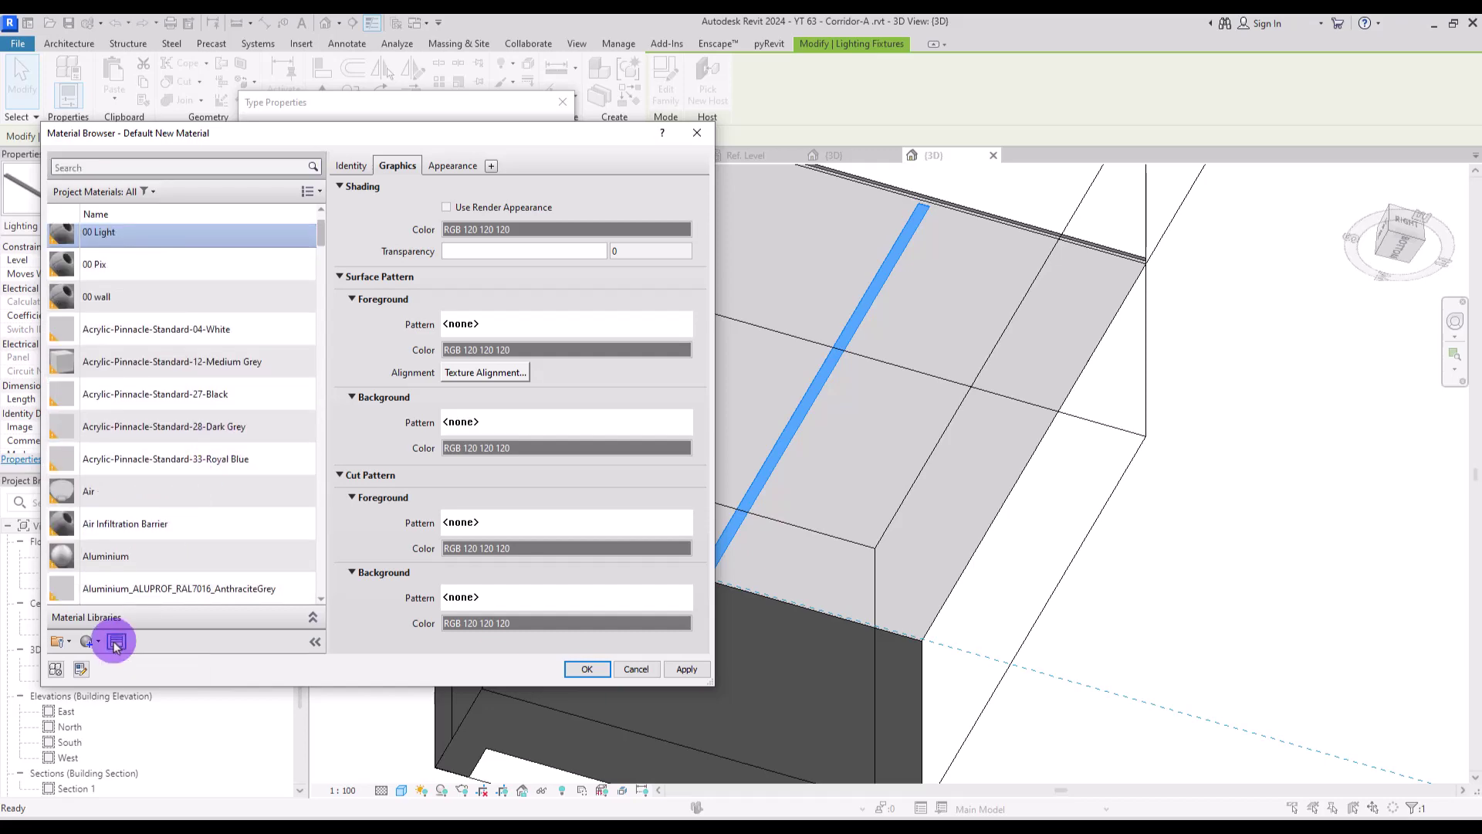
pyautogui.scroll(-10, 1038, 697)
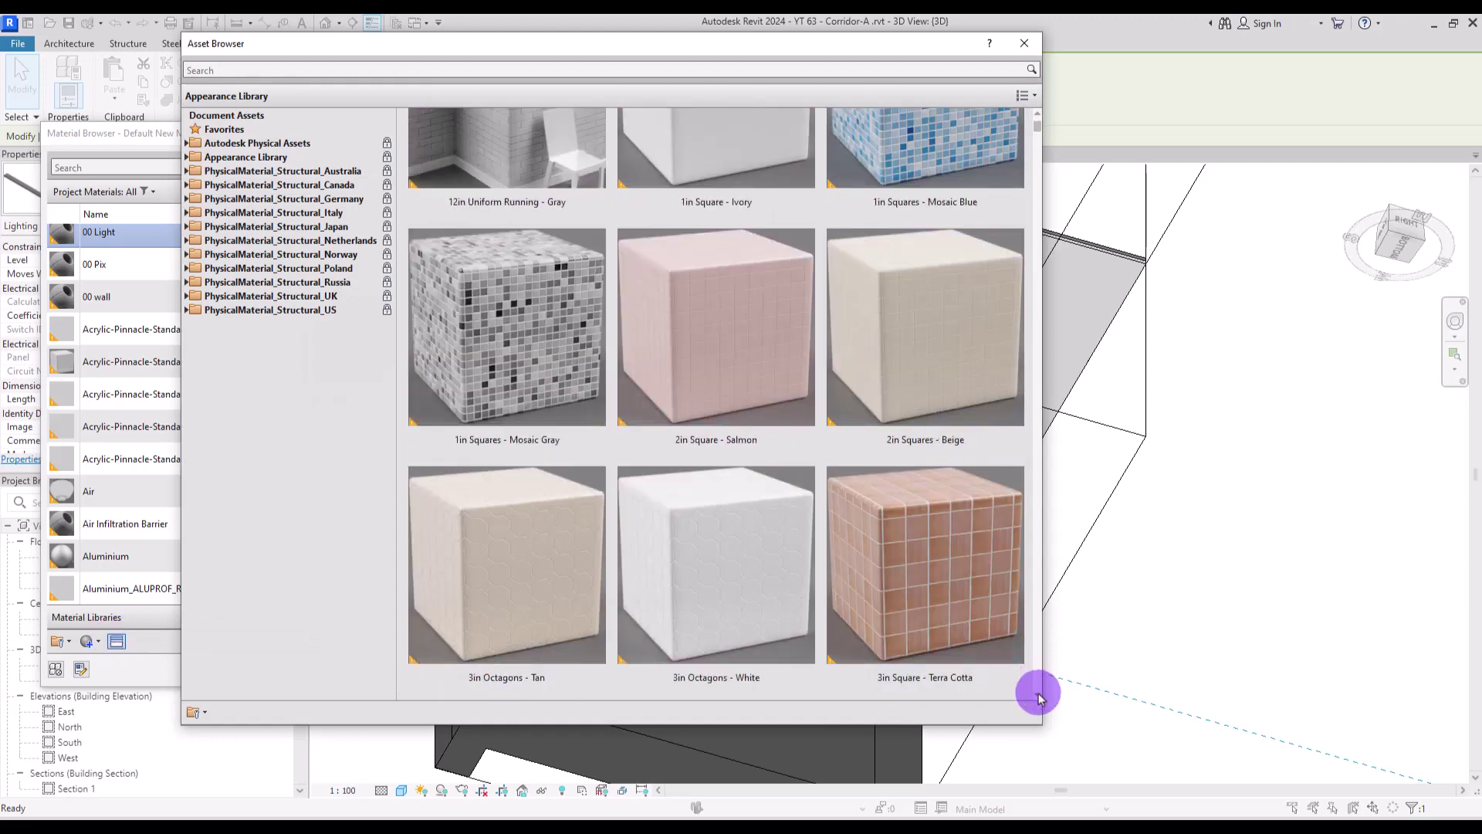
pyautogui.scroll(-2, 1039, 697)
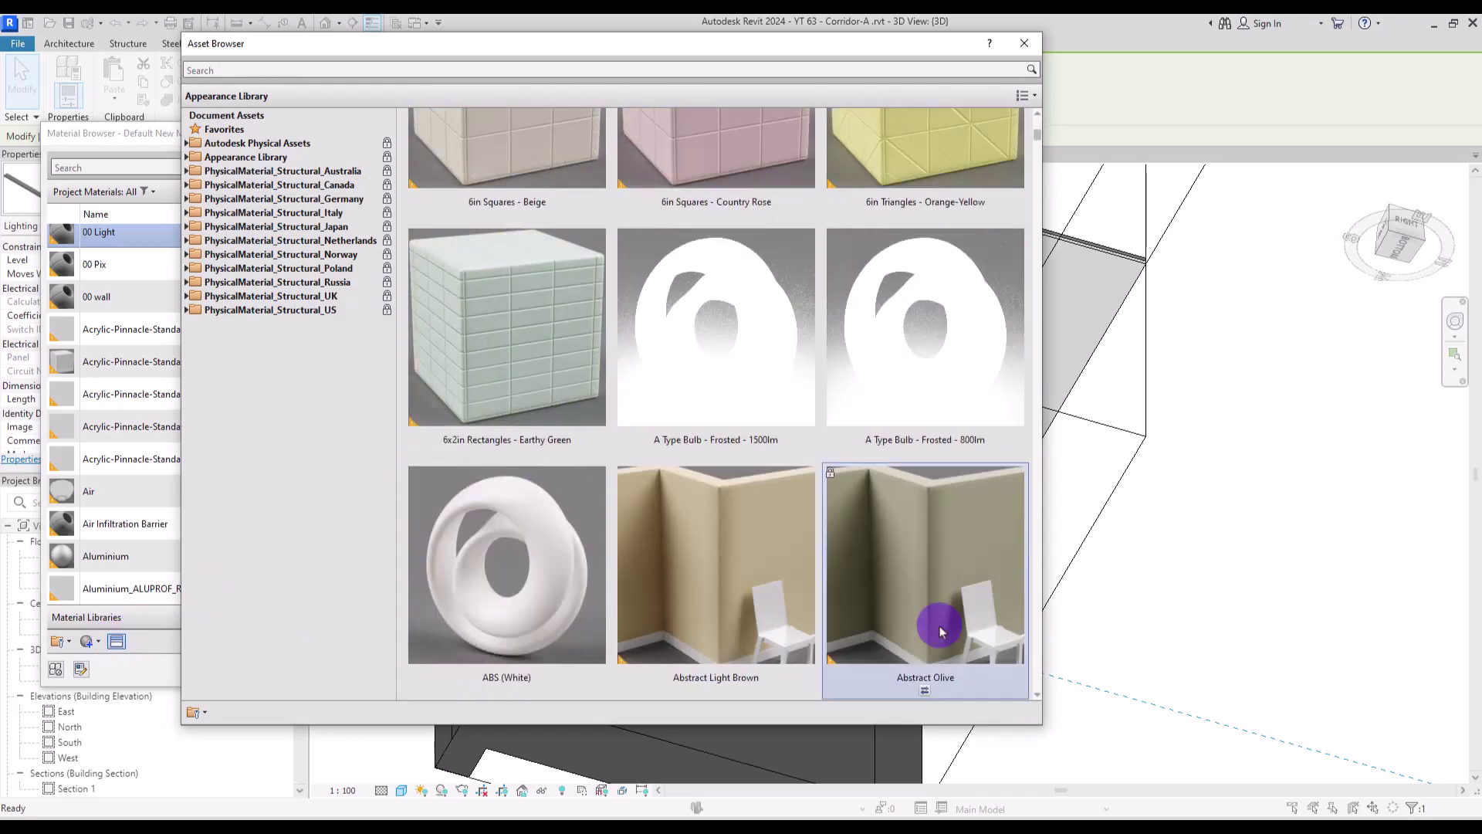
pyautogui.click(717, 453)
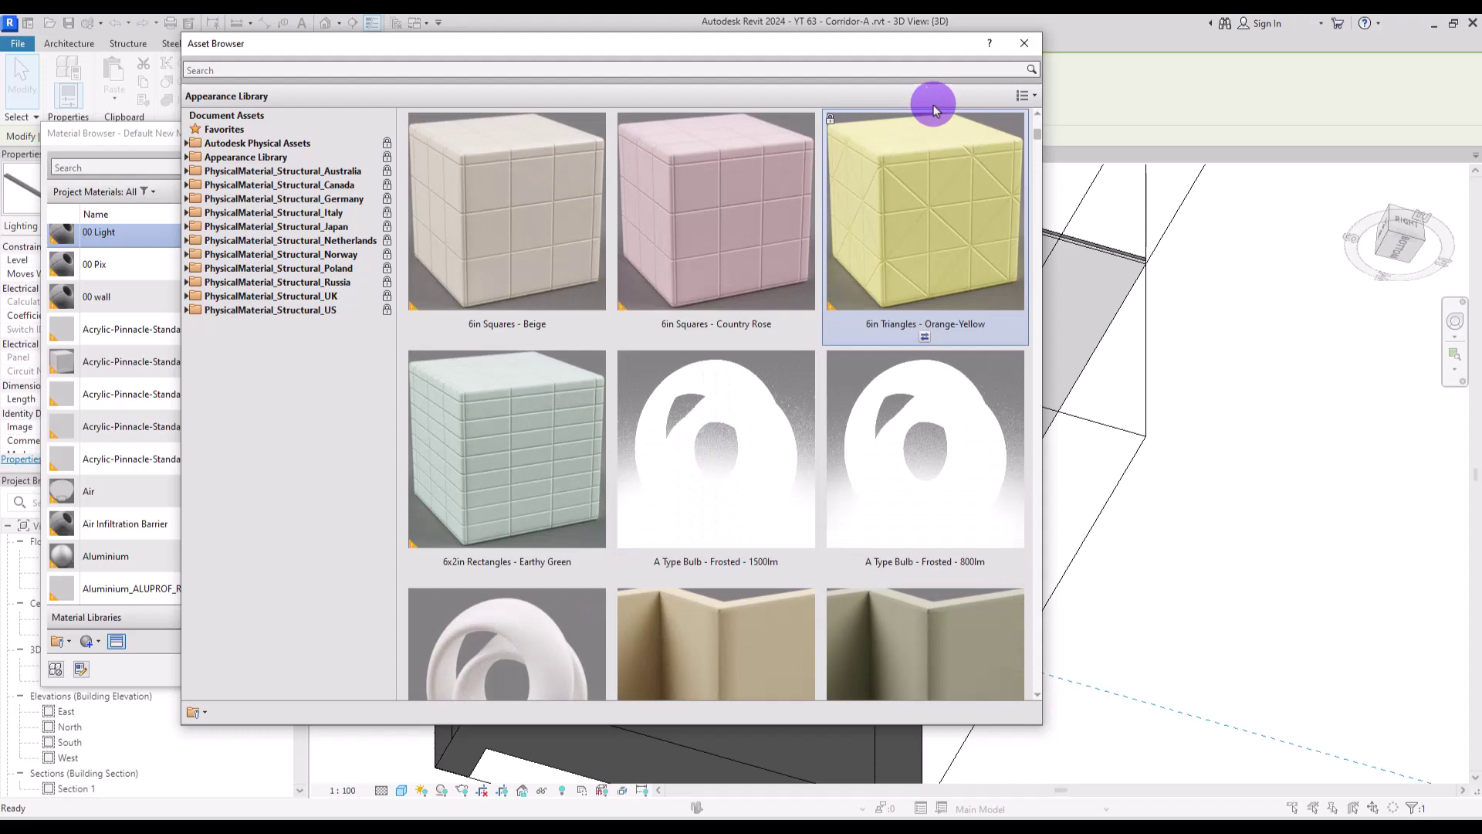
pyautogui.click(1024, 44)
# Step: Make the 00 Light material's shading use its render appearance, accept the material and type properties, and deselect the fixture
pyautogui.click(397, 165)
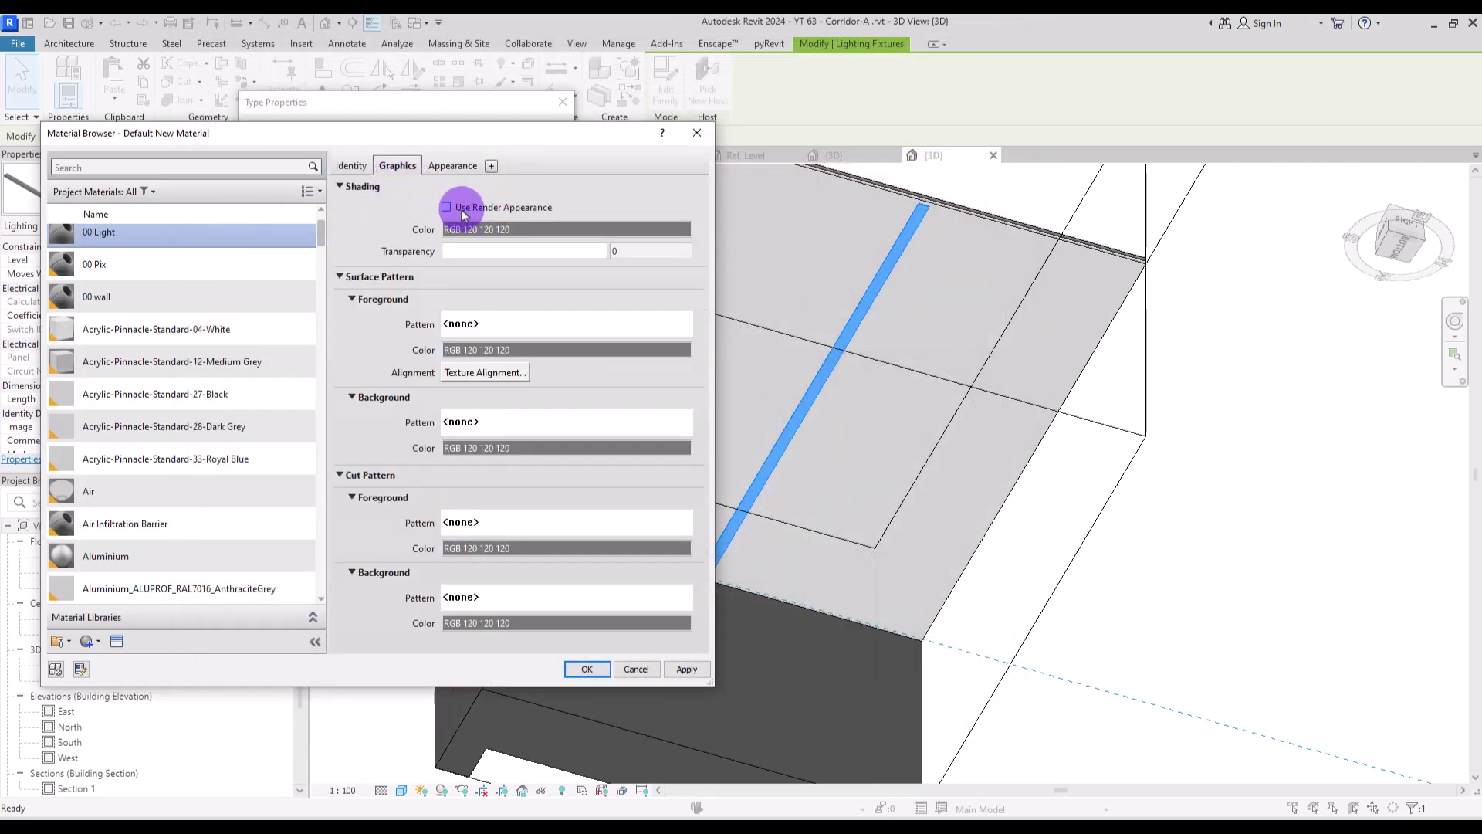
pyautogui.click(462, 211)
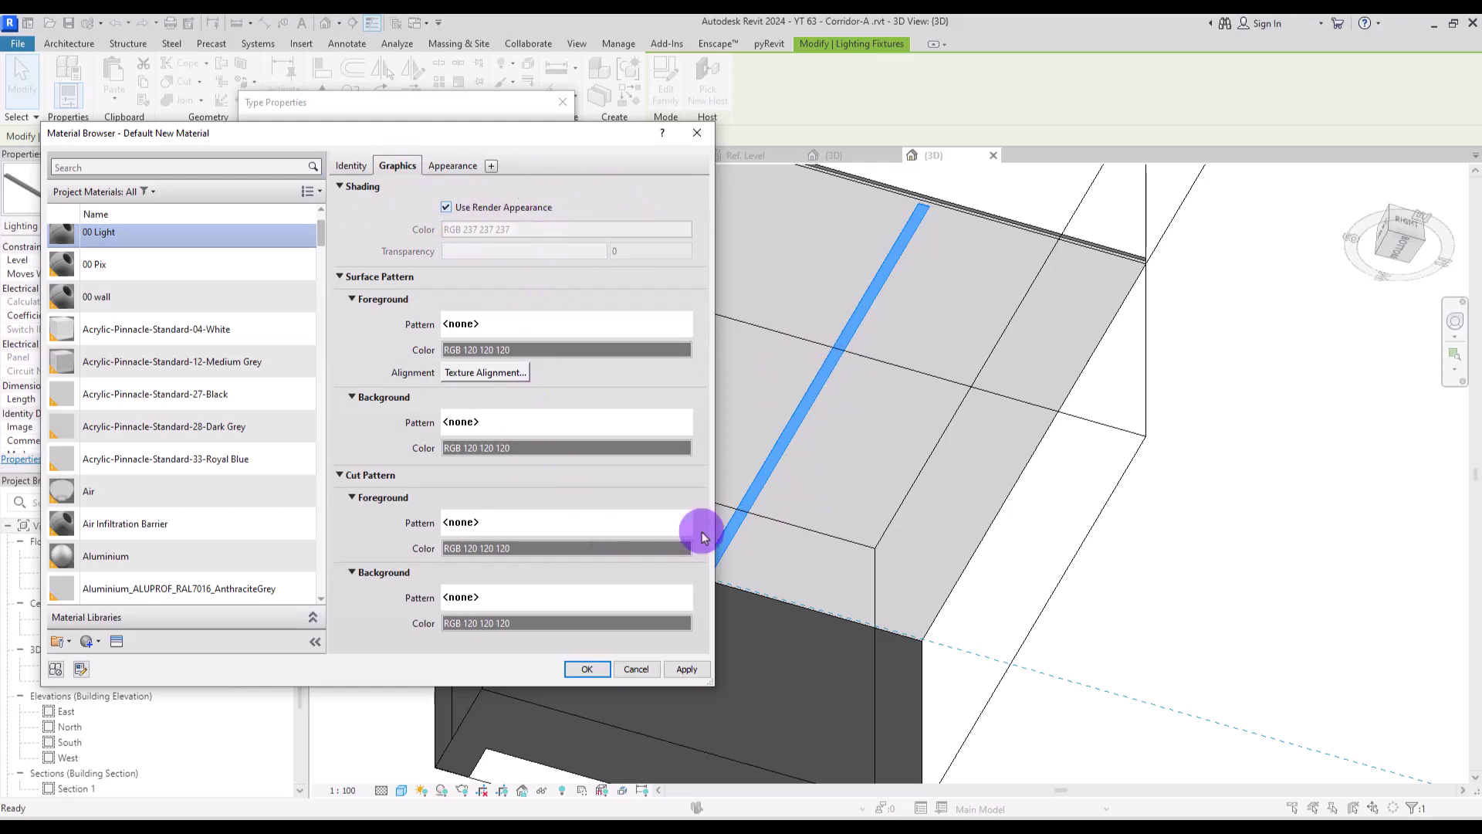
pyautogui.click(588, 670)
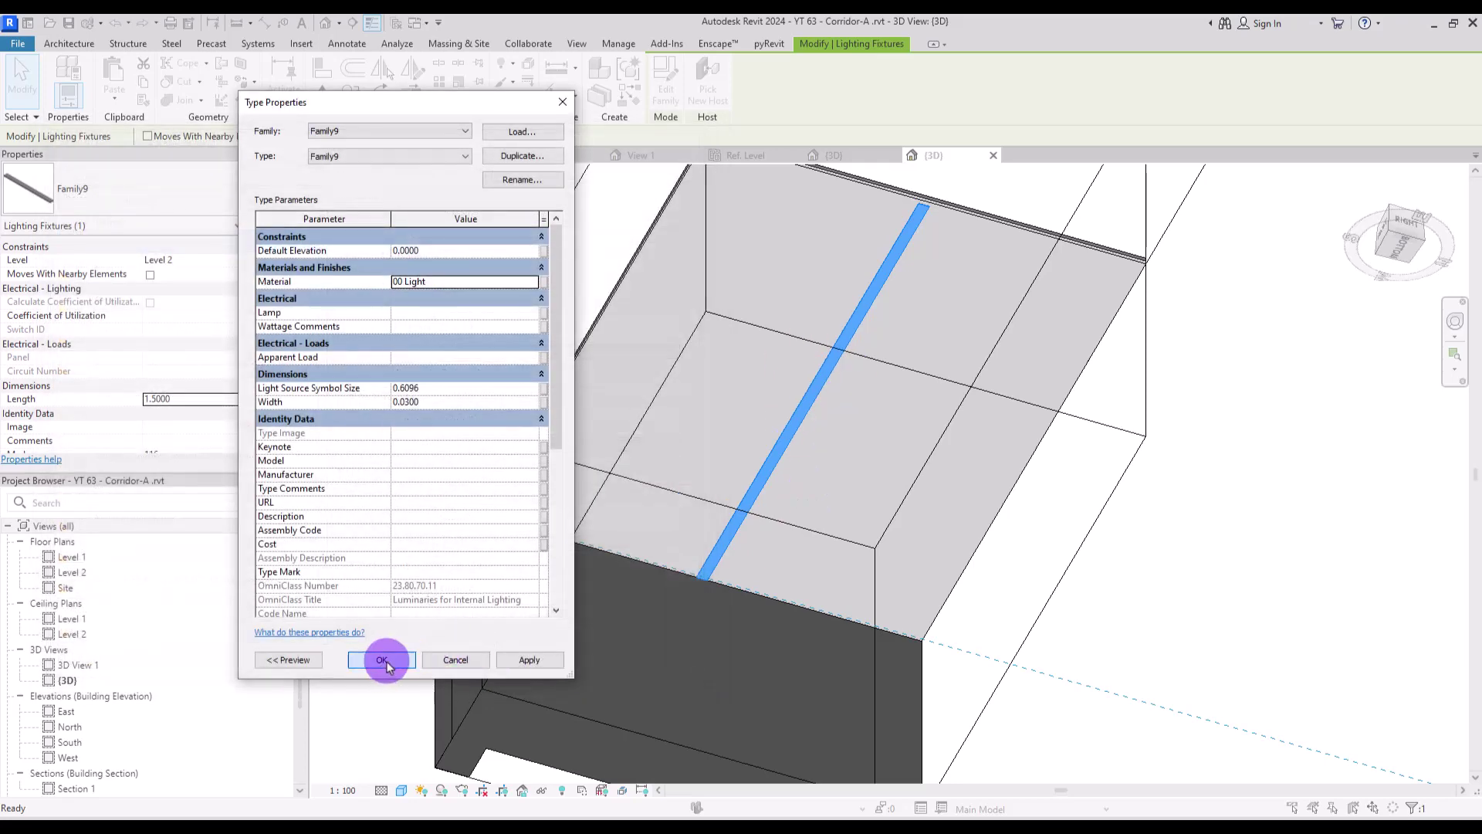
pyautogui.click(382, 660)
pyautogui.click(420, 275)
pyautogui.click(808, 225)
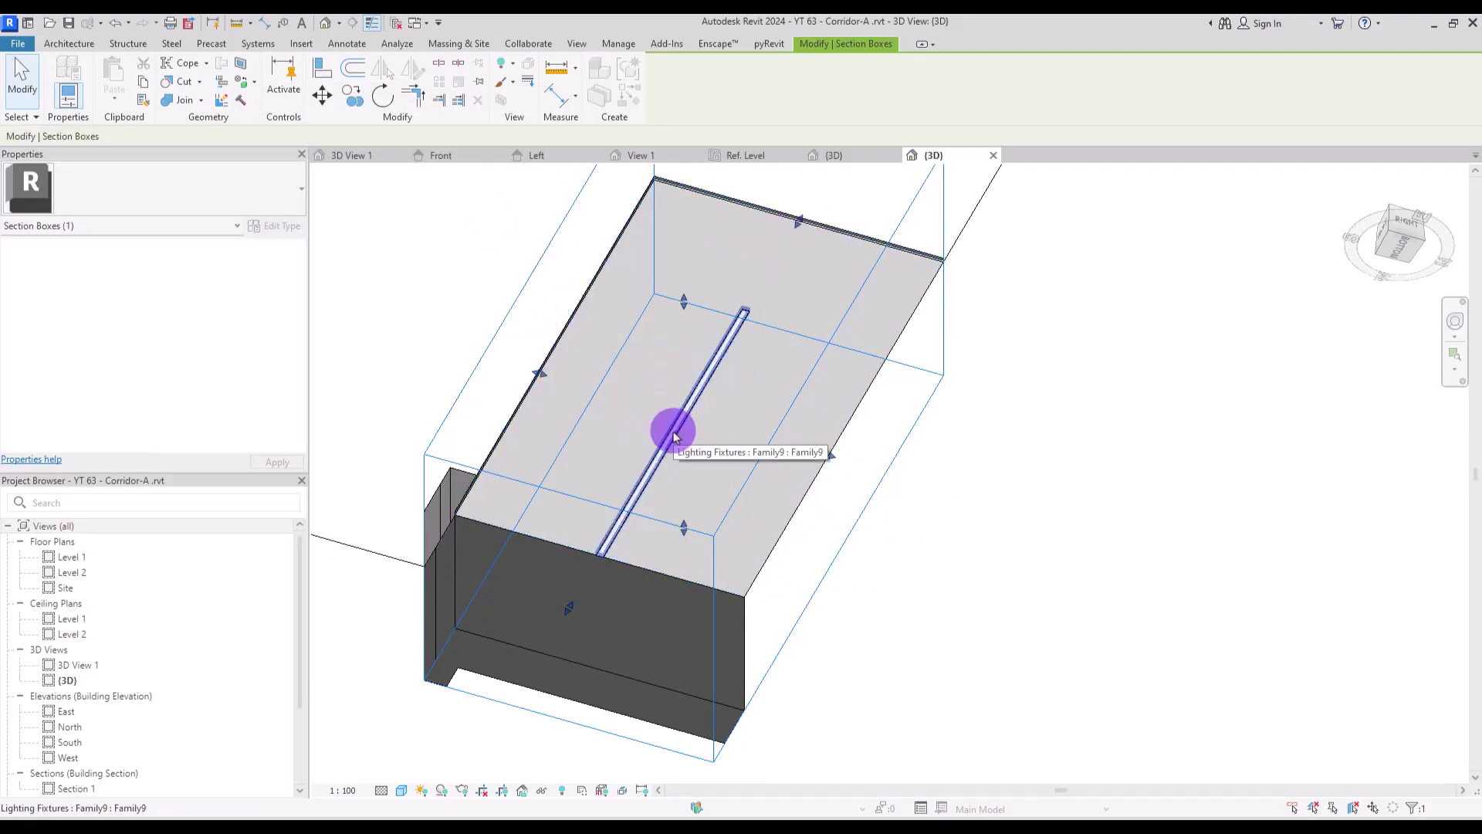
pyautogui.click(444, 248)
# Step: Create a new family from the Linear Lighting Fixture wall based.rft template
pyautogui.click(20, 45)
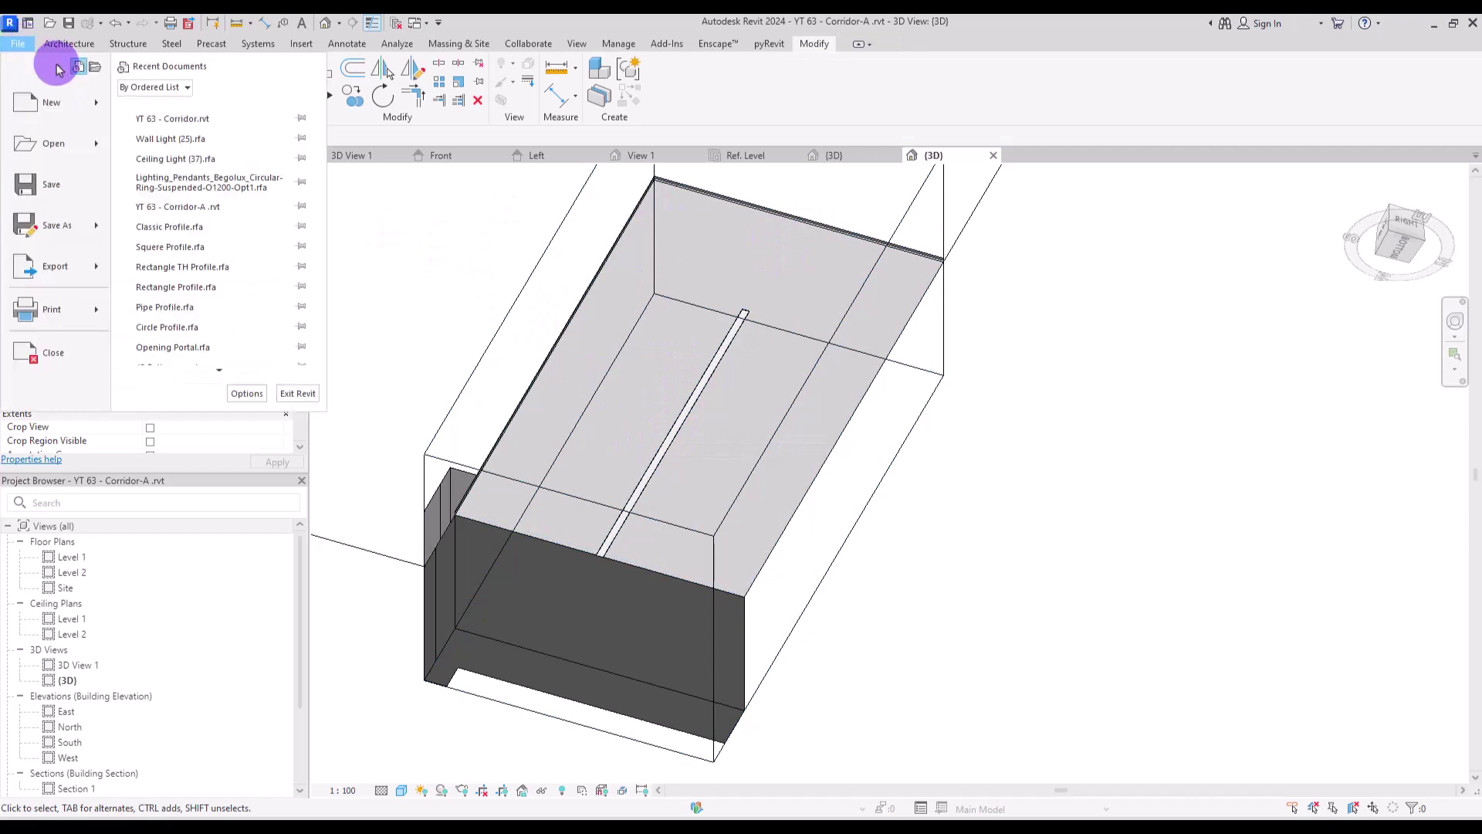
pyautogui.moveTo(92, 100)
pyautogui.click(202, 145)
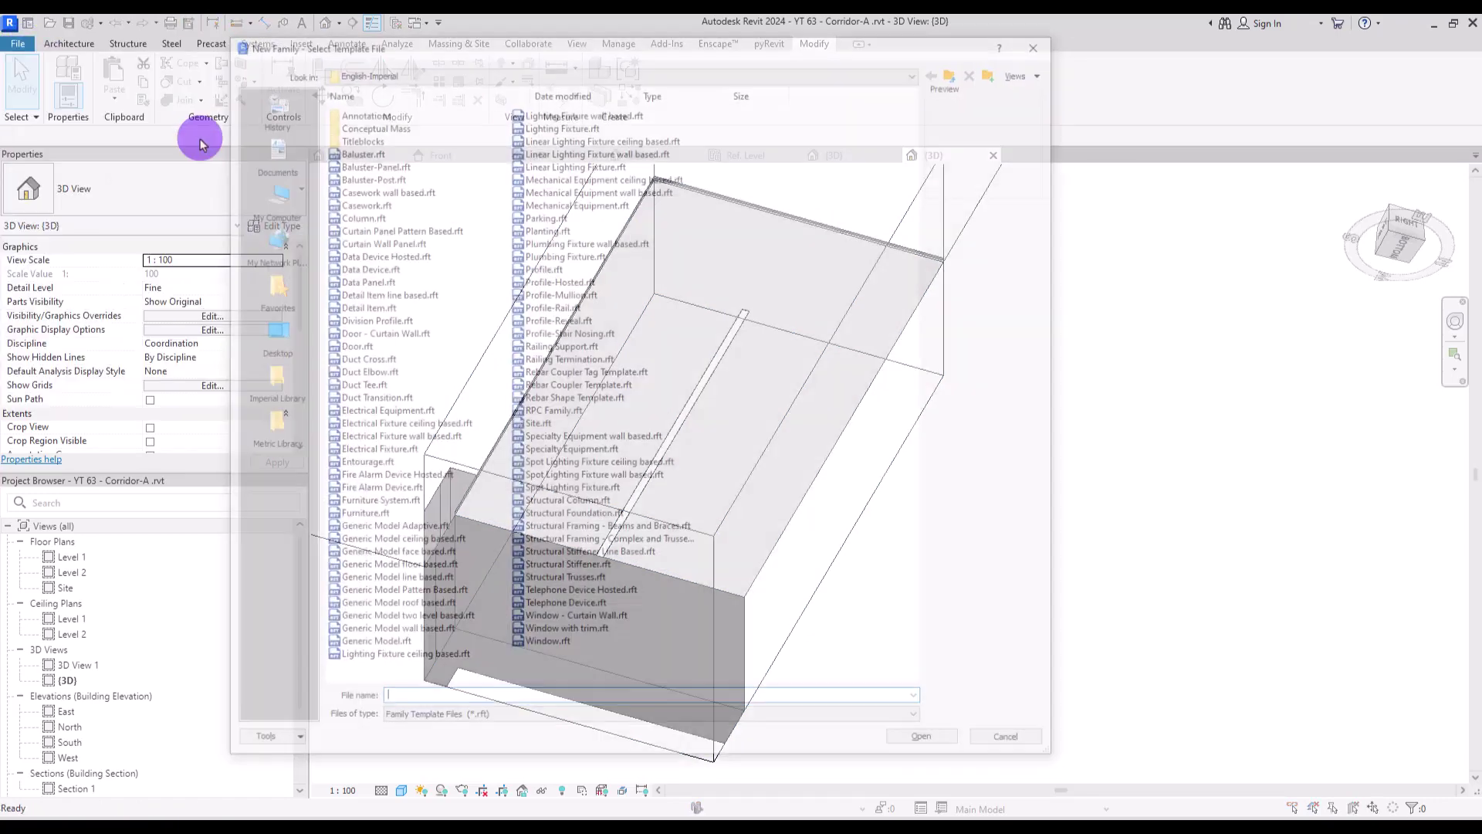
pyautogui.click(556, 152)
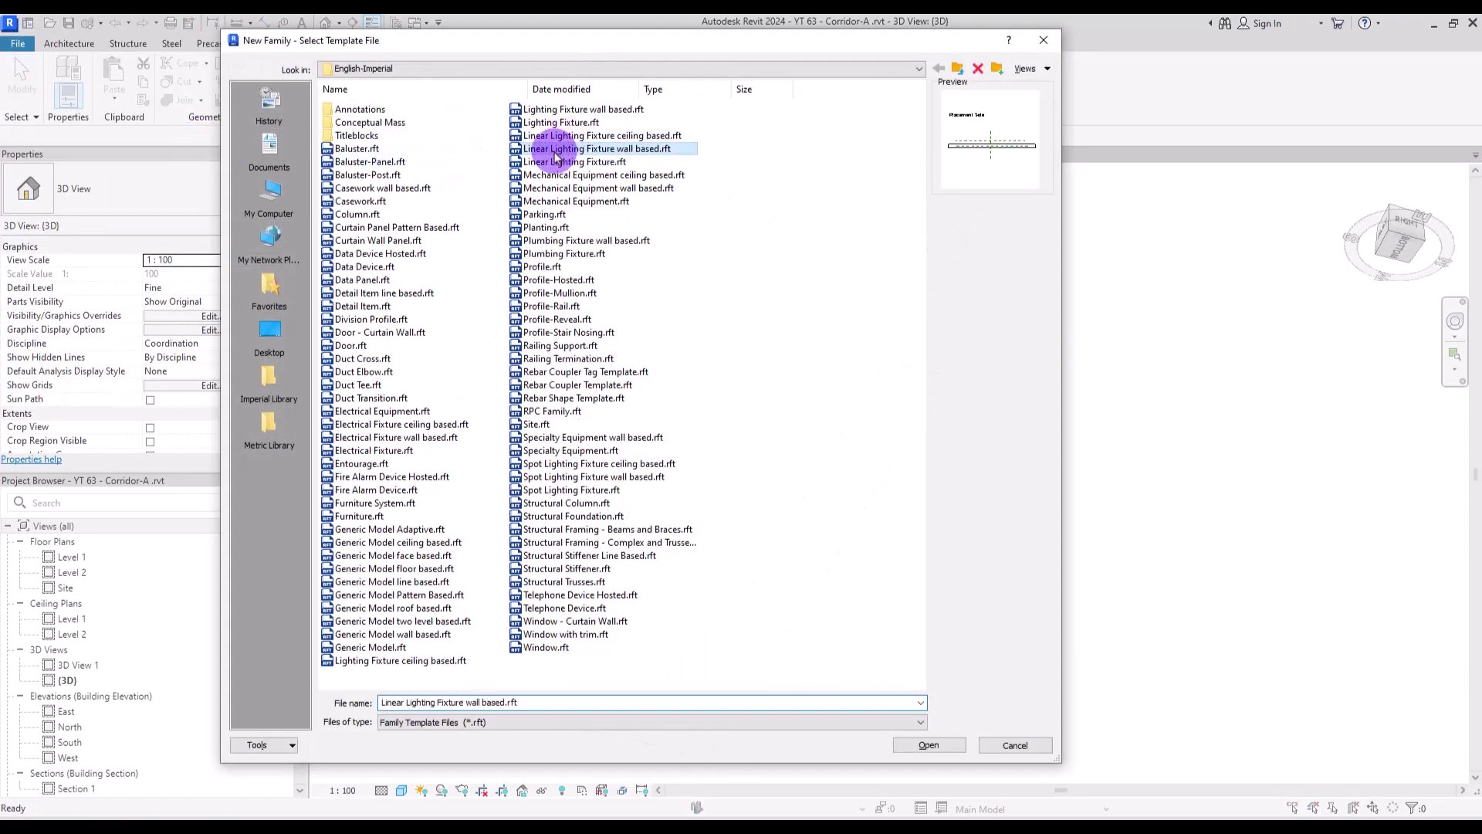
pyautogui.doubleClick(635, 152)
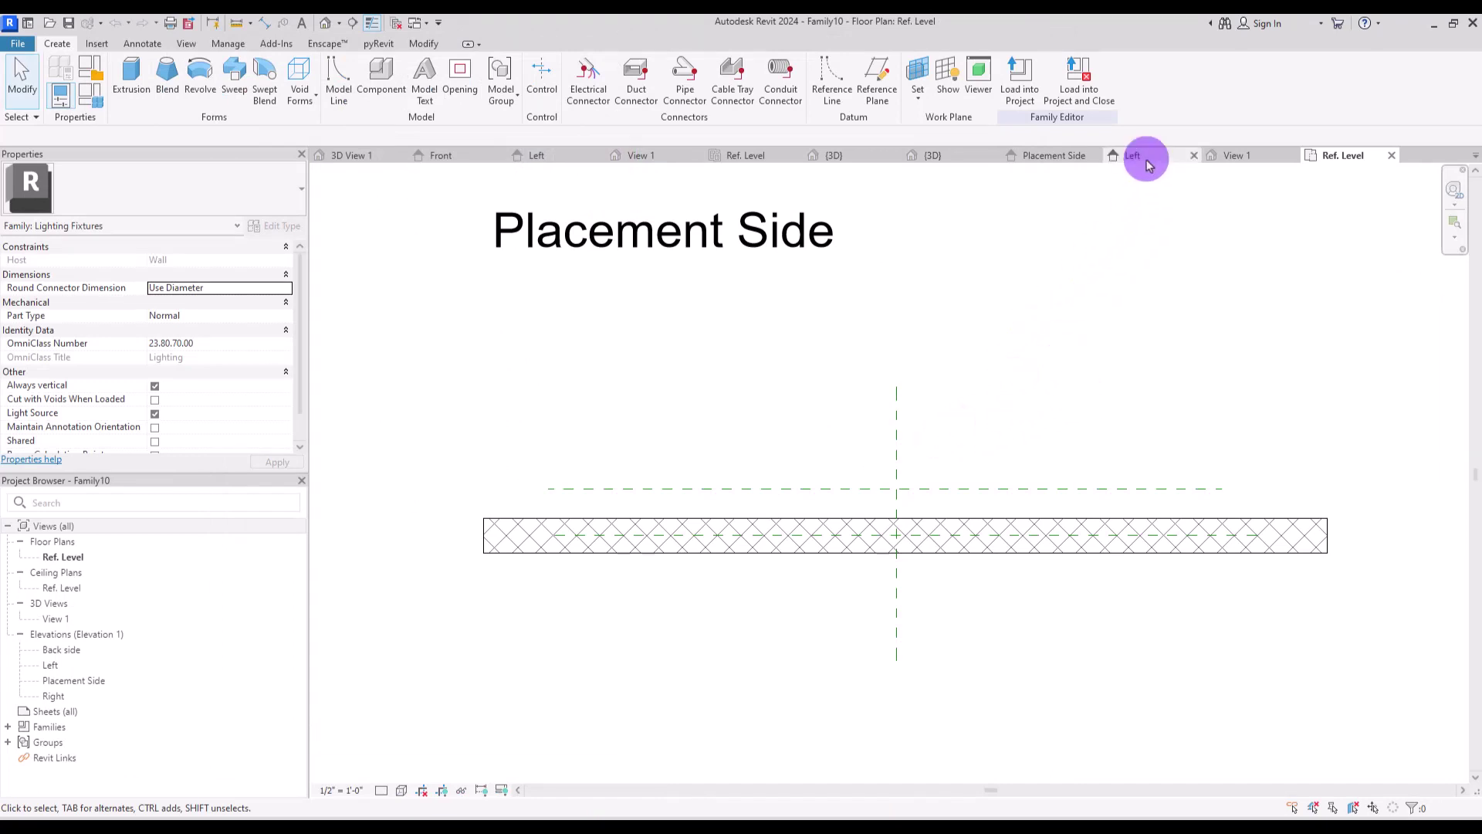
# Step: Open the Placement Side elevation and set the family's length units to meters with 2 decimal places
pyautogui.click(1054, 155)
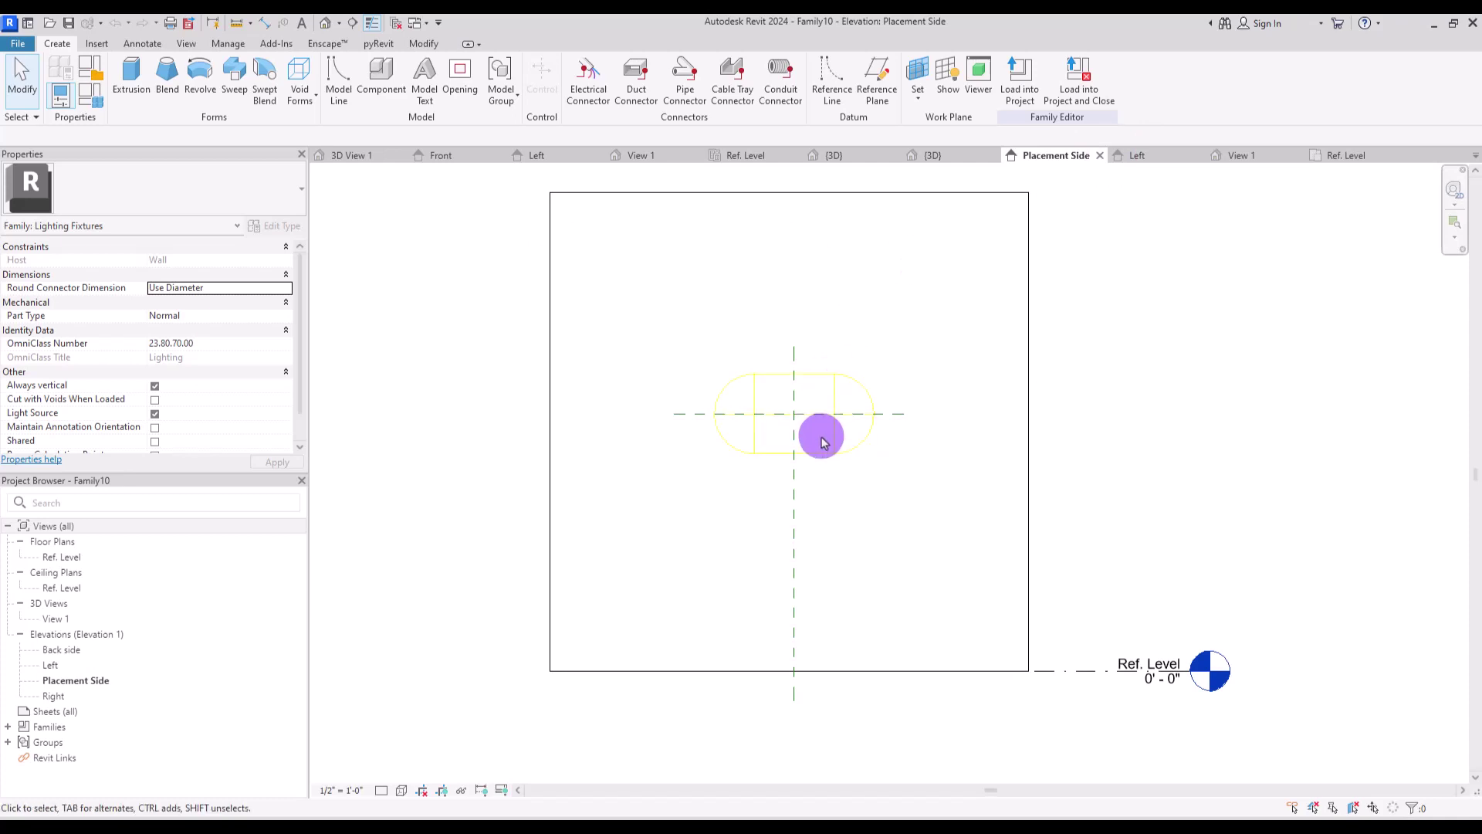
pyautogui.press('u')
pyautogui.press('n')
pyautogui.click(618, 364)
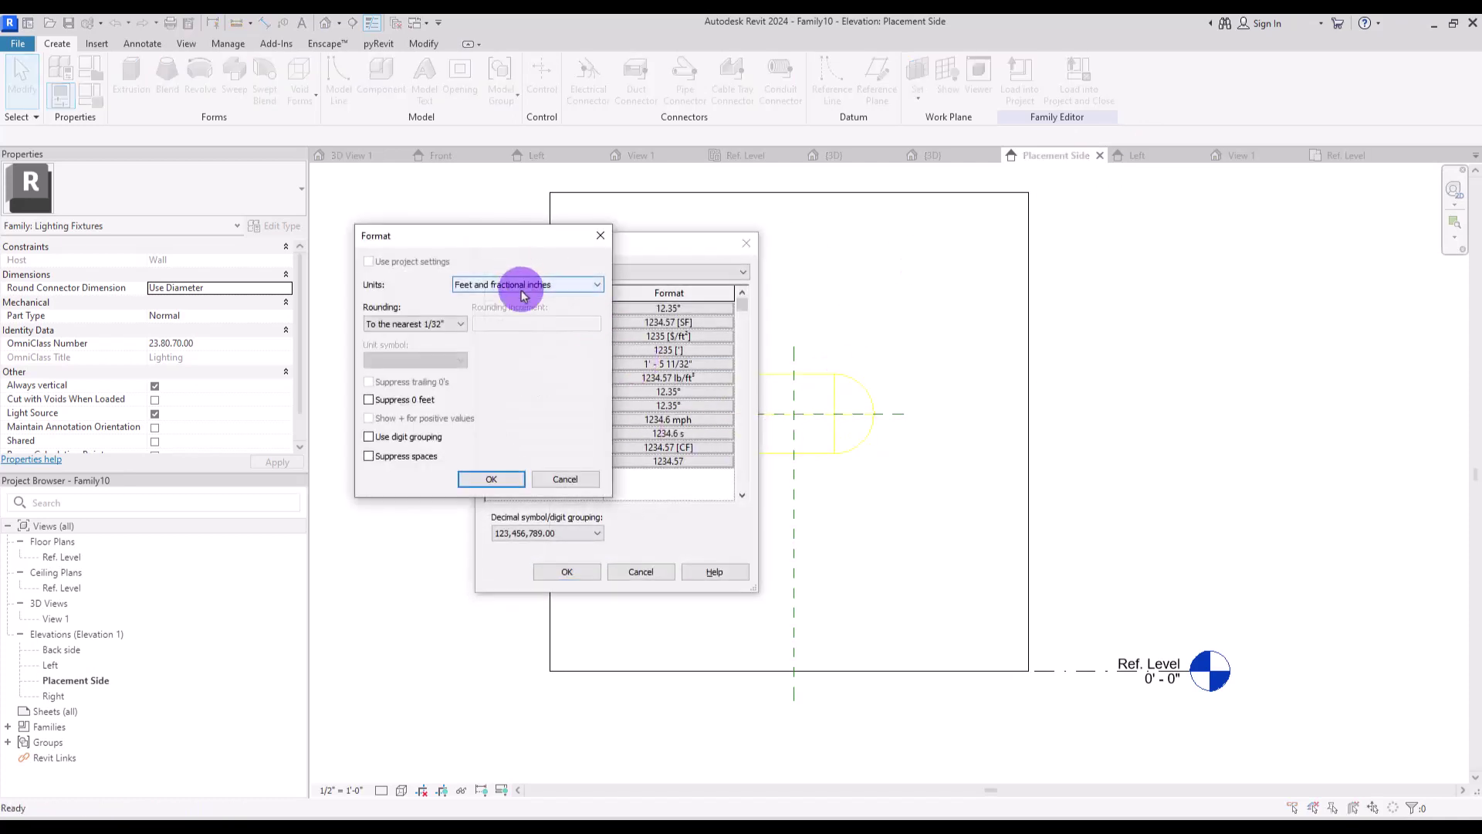
pyautogui.click(529, 285)
pyautogui.click(482, 338)
pyautogui.click(460, 323)
pyautogui.click(388, 390)
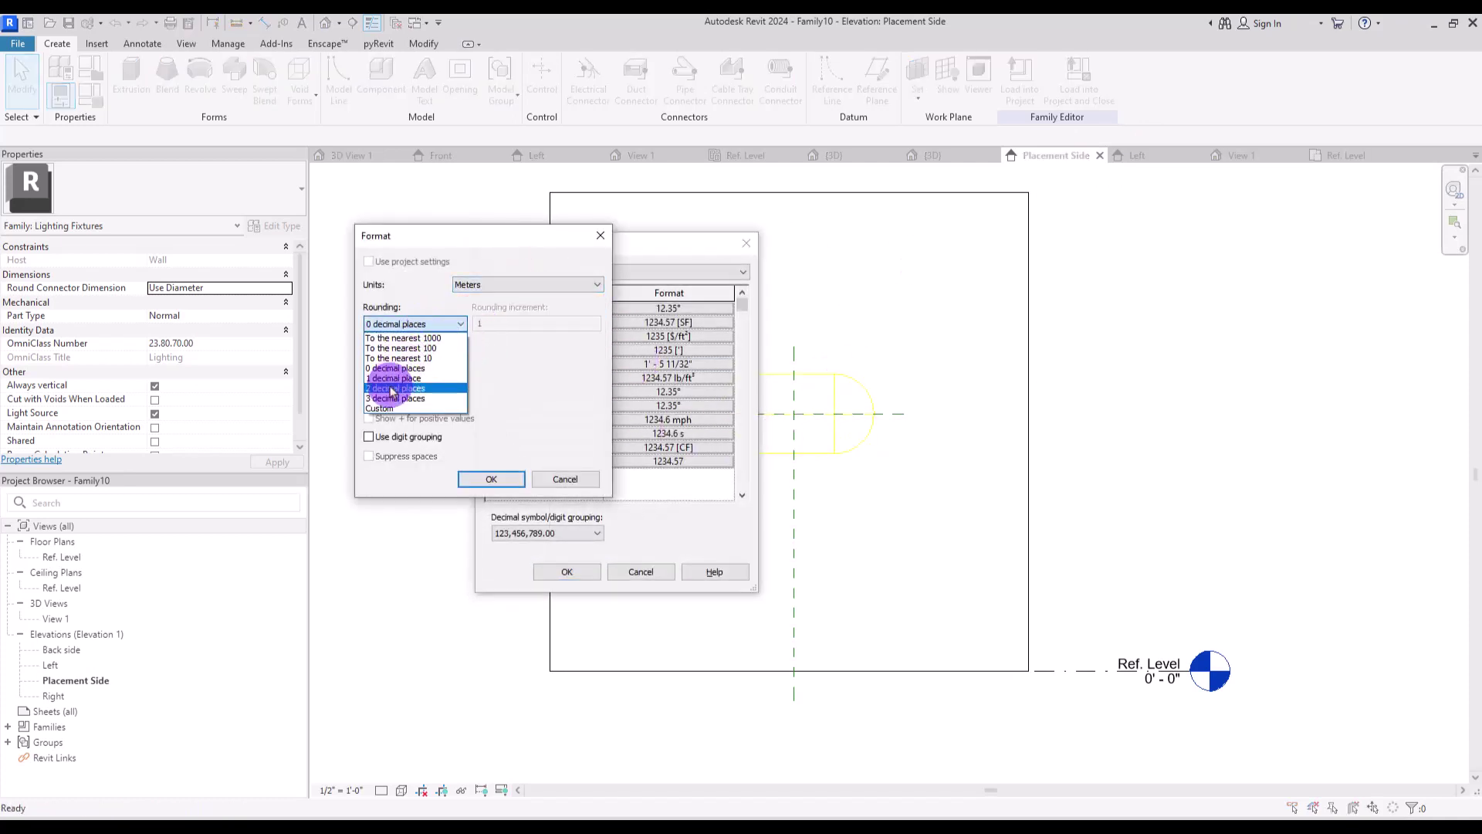
pyautogui.click(489, 480)
pyautogui.press('Return')
# Step: Rotate the light source by 90° about its center so its long axis is vertical
pyautogui.click(820, 453)
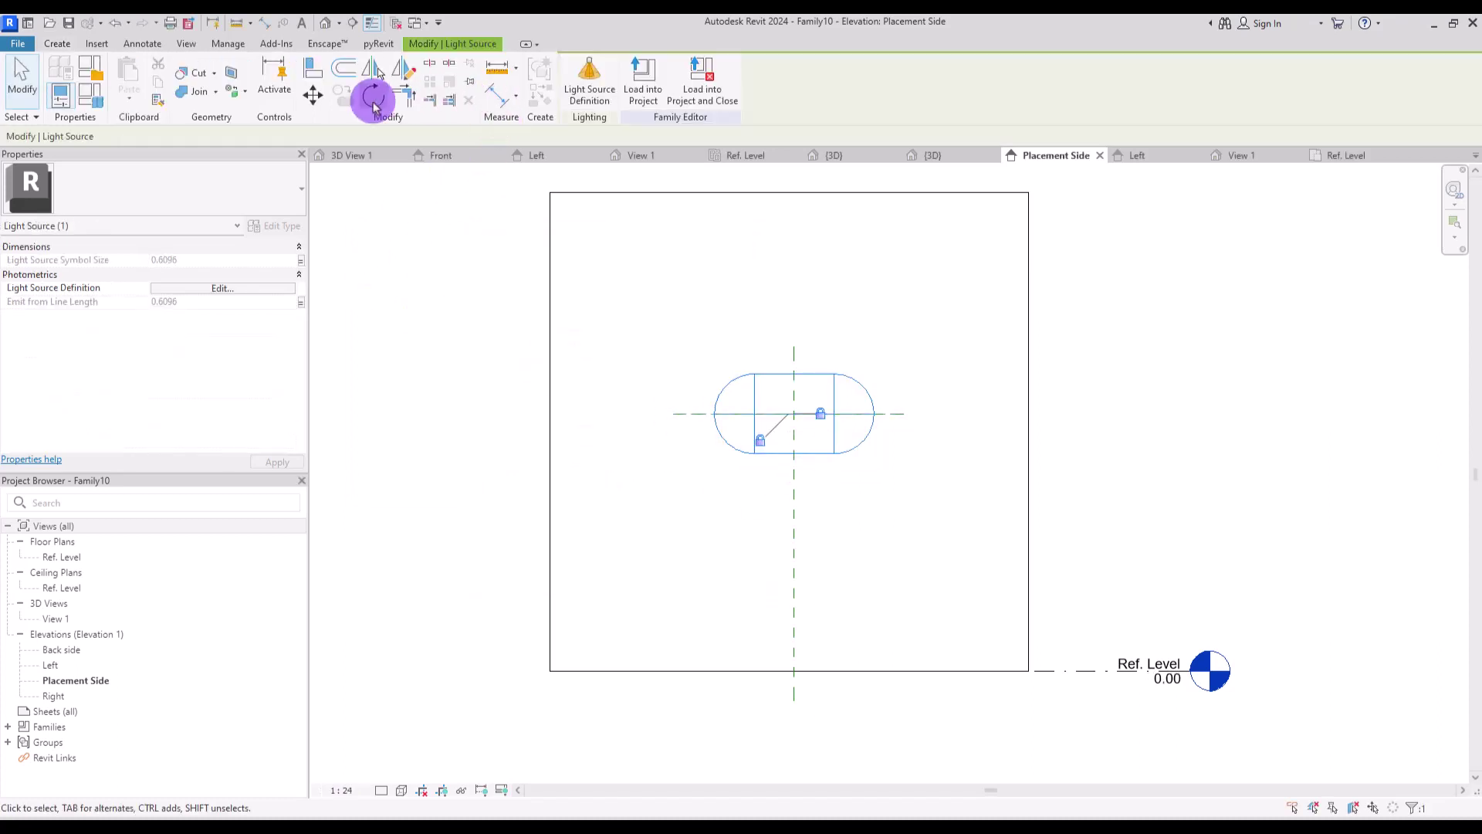
pyautogui.click(374, 98)
pyautogui.click(457, 405)
pyautogui.click(790, 281)
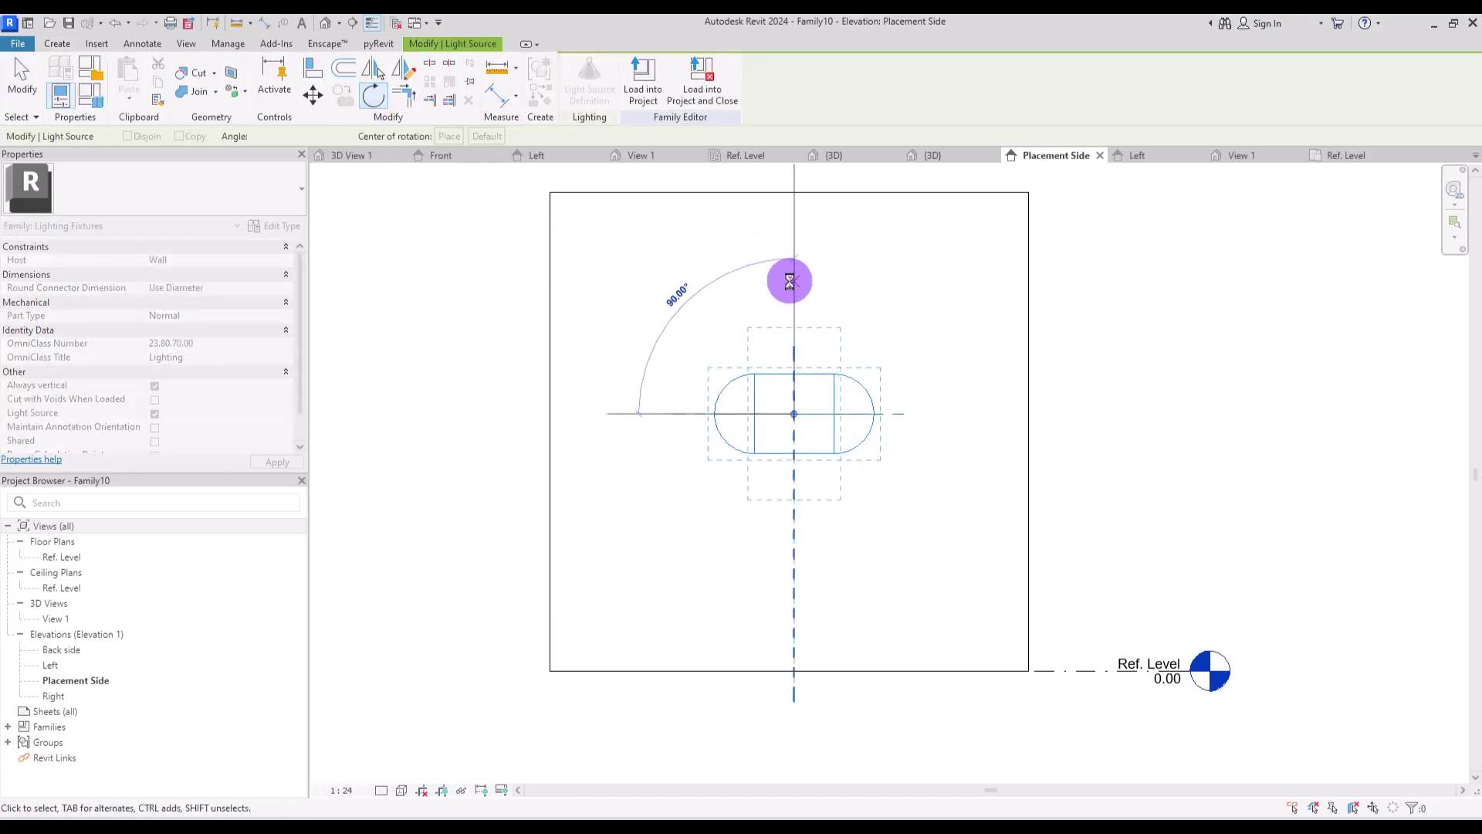
pyautogui.click(1192, 798)
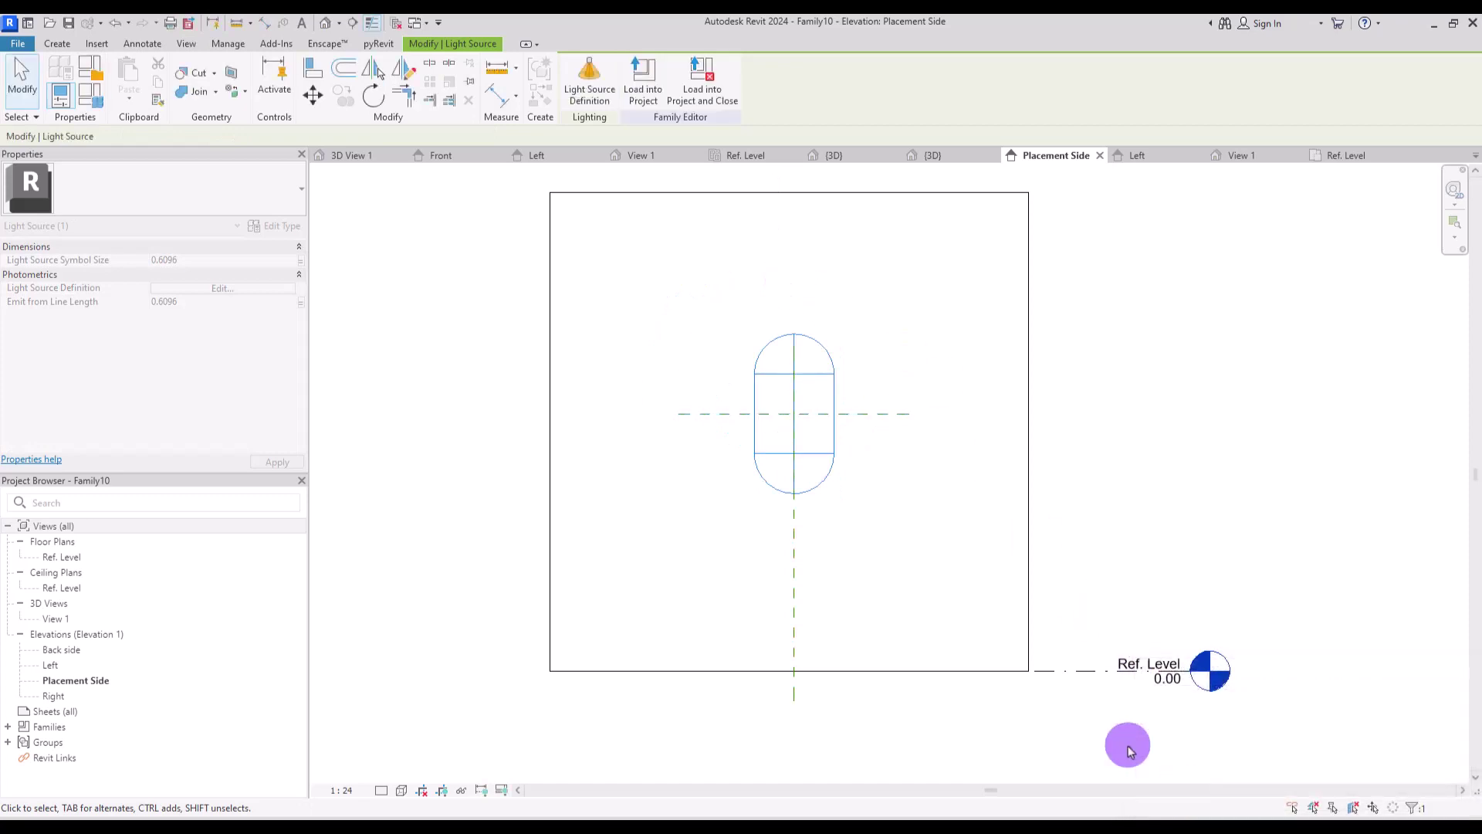
pyautogui.click(363, 194)
# Step: Align the light source's horizontal reference with the horizontal center reference plane and lock it
pyautogui.click(313, 70)
pyautogui.click(707, 415)
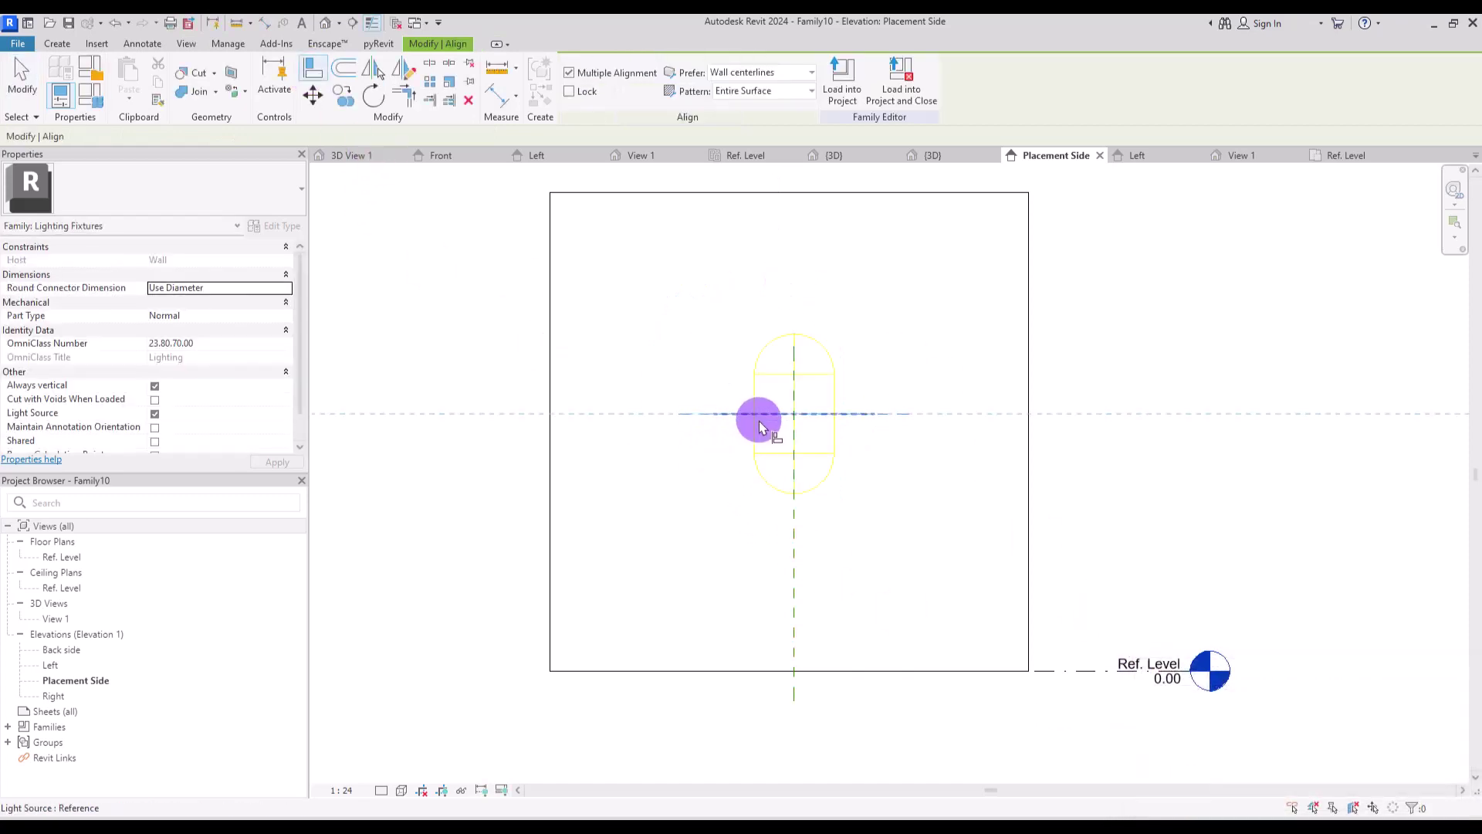
pyautogui.click(772, 421)
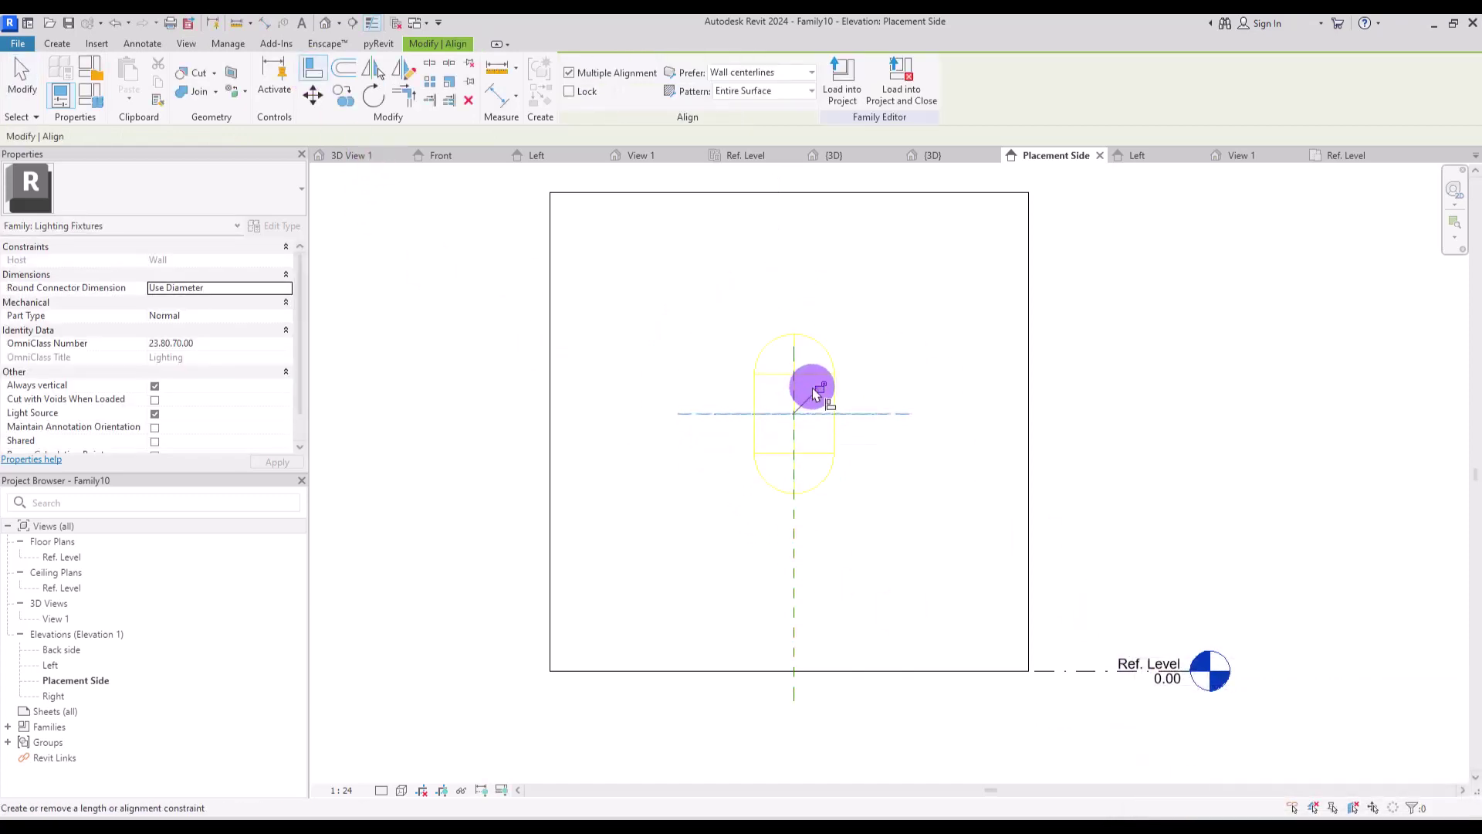
# Step: Draw two horizontal reference planes, about 0.51 m above and 0.48 m below the light source's horizontal center plane
pyautogui.click(56, 43)
pyautogui.click(869, 91)
pyautogui.click(719, 348)
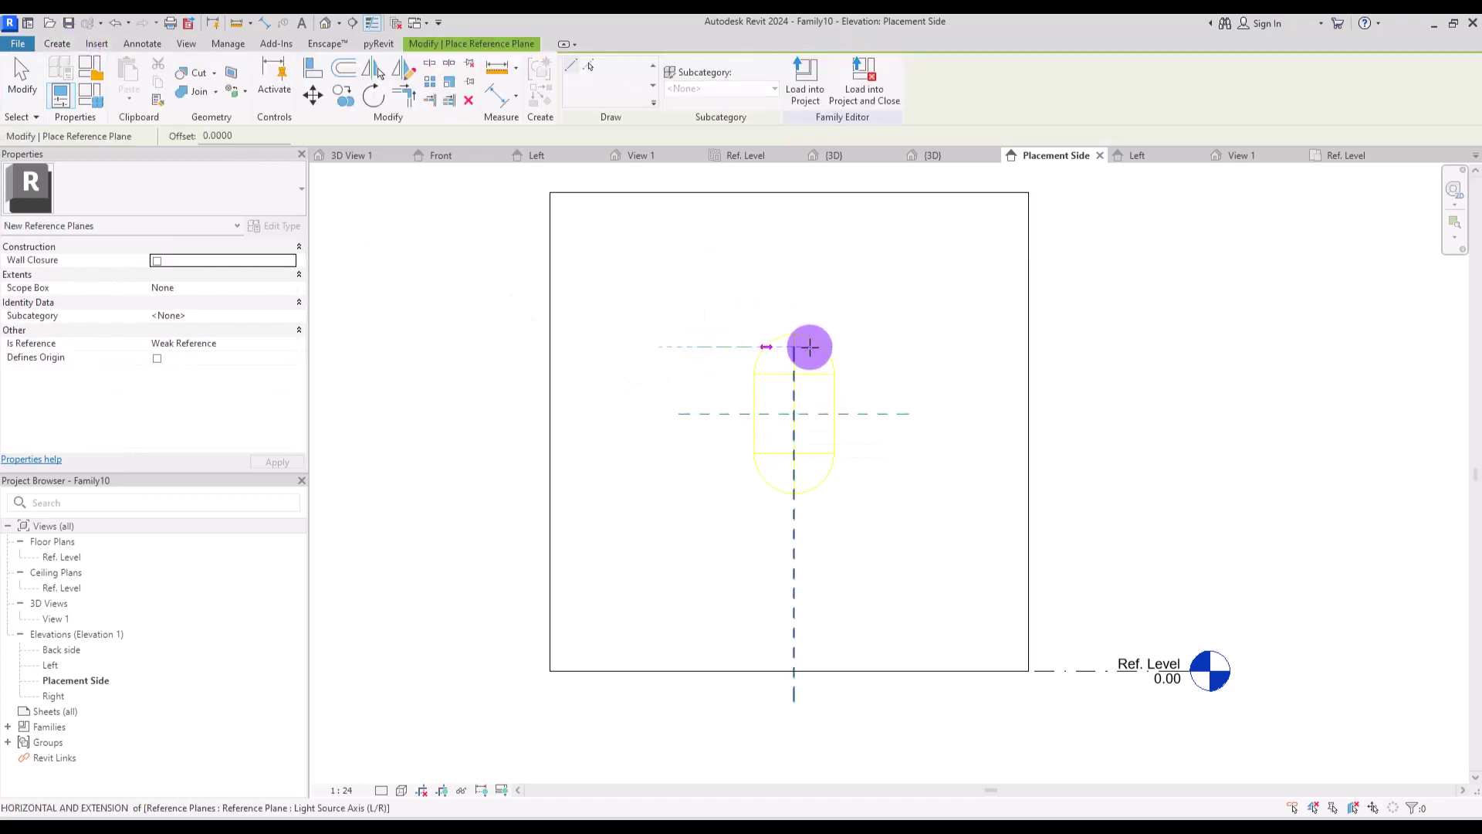
pyautogui.click(916, 347)
pyautogui.click(675, 477)
pyautogui.click(911, 477)
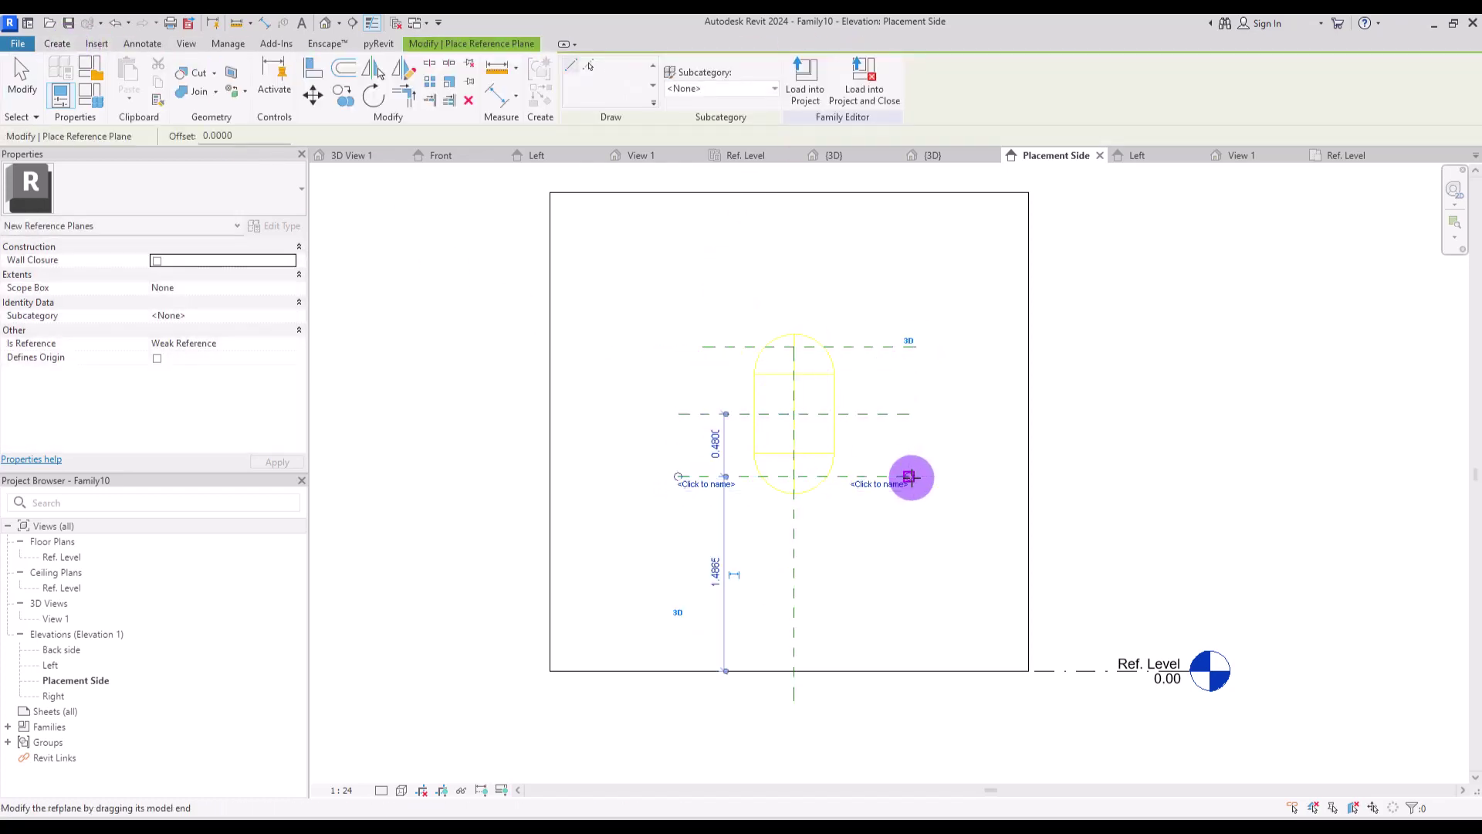
# Step: Draw two vertical reference planes on either side of the light source, about 0.50 m and 0.44 m from the center plane
pyautogui.click(729, 281)
pyautogui.click(729, 558)
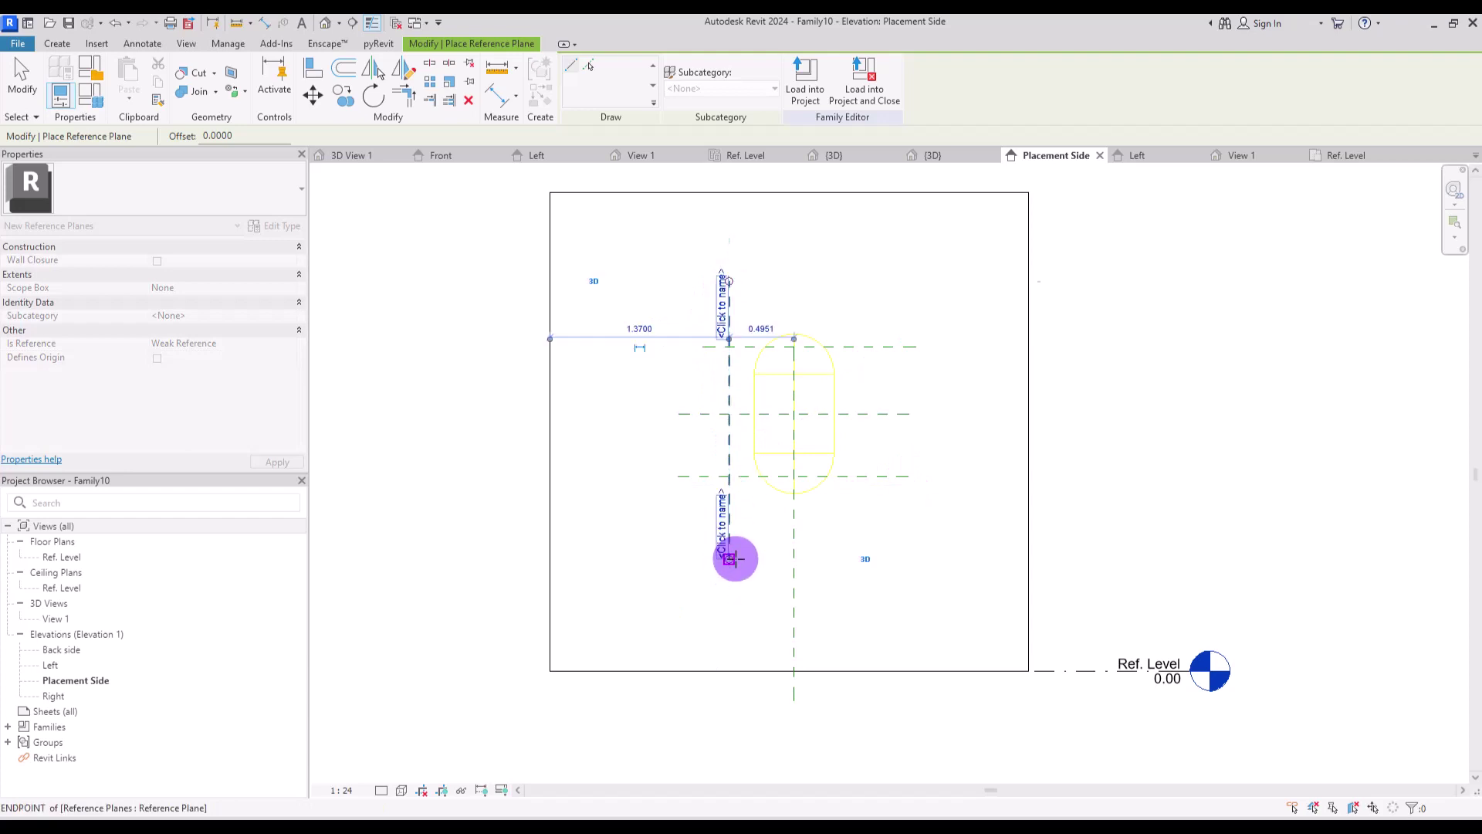
pyautogui.click(853, 294)
pyautogui.click(852, 584)
pyautogui.click(497, 97)
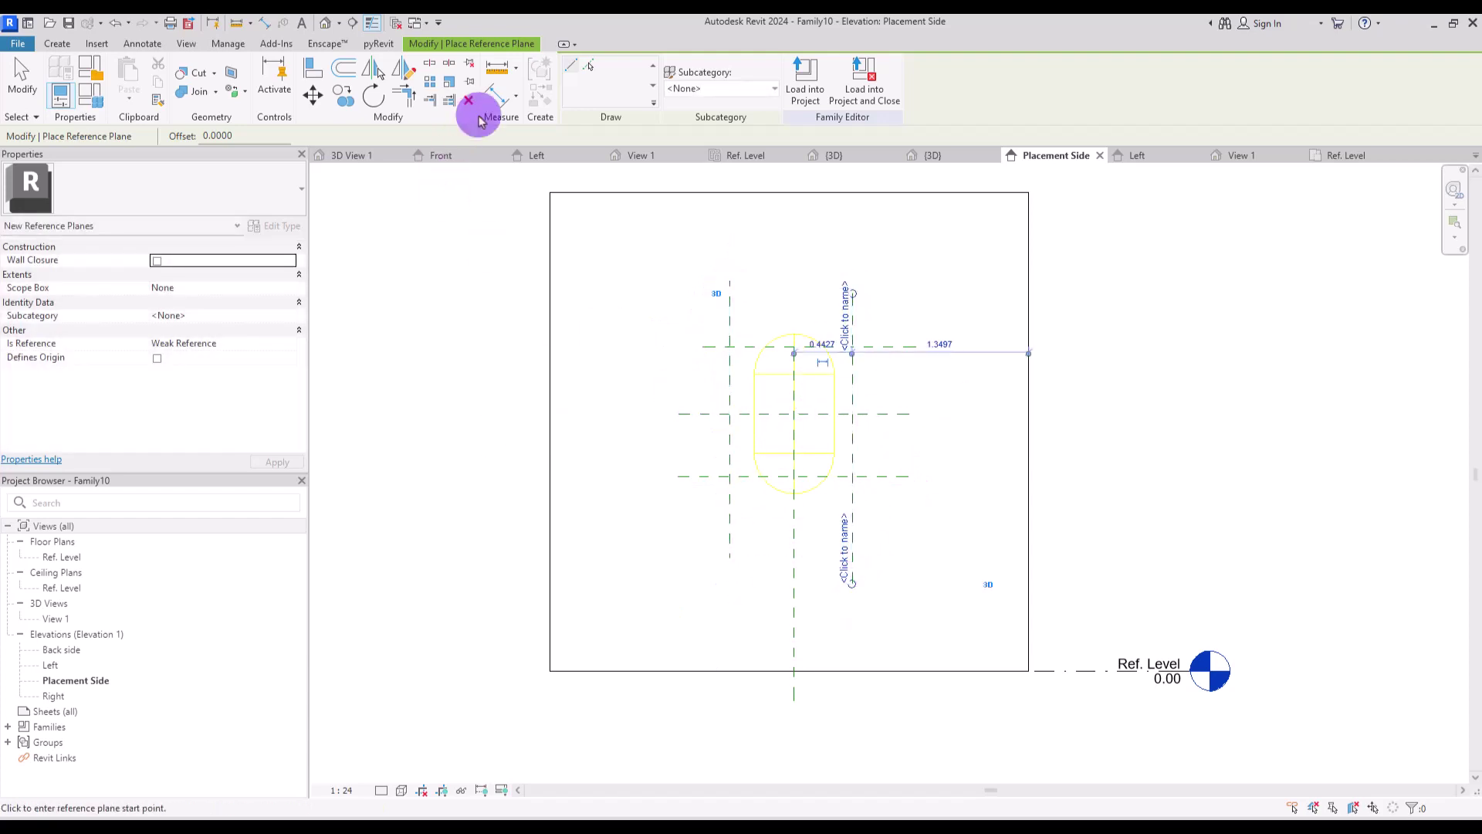
pyautogui.click(725, 315)
pyautogui.click(801, 394)
pyautogui.click(851, 393)
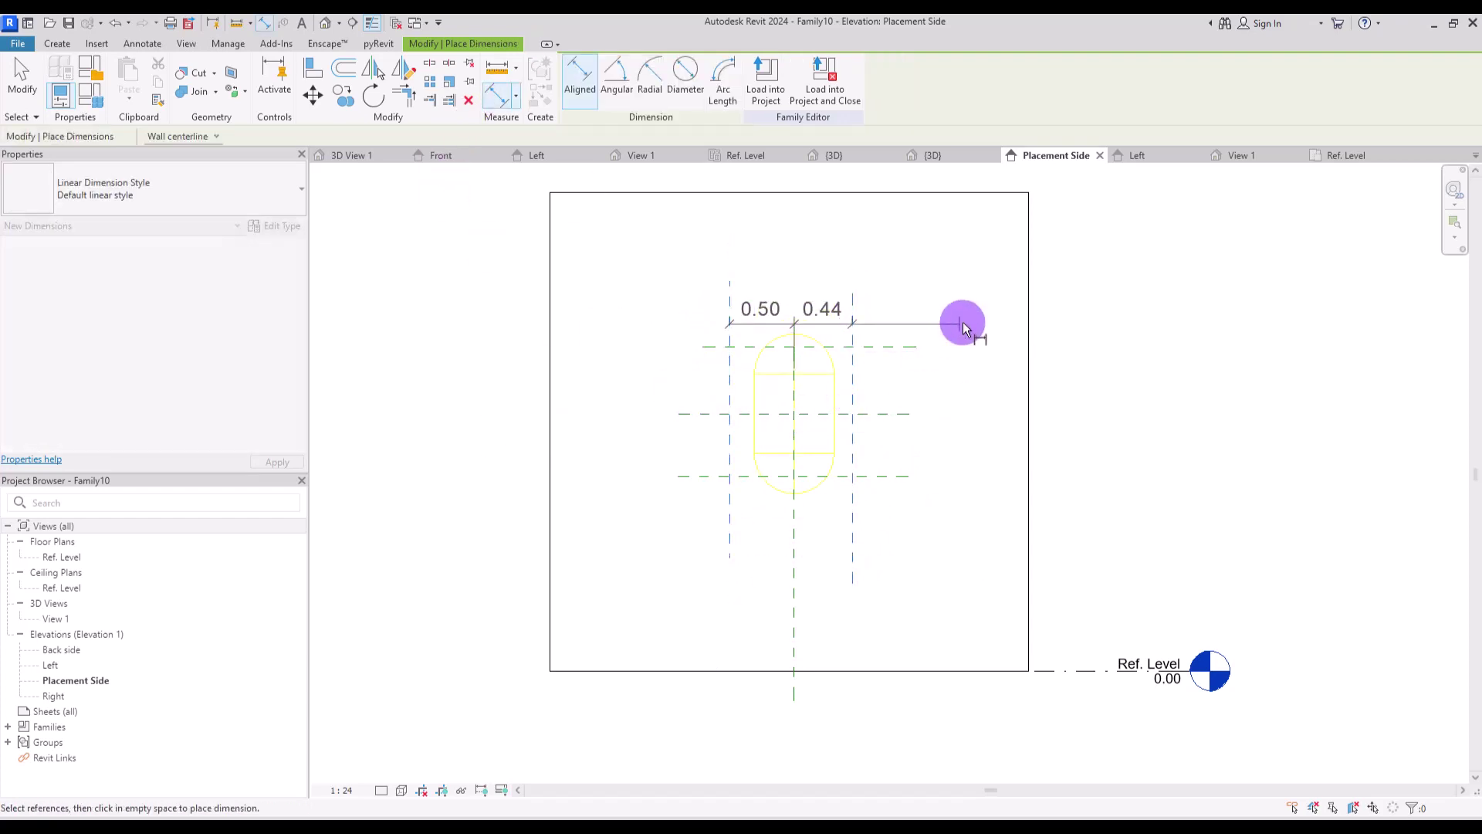
pyautogui.press('Escape')
# Step: Constrain the two outer vertical reference planes equally about the center plane and dimension the overall distance between them
pyautogui.click(729, 308)
pyautogui.click(795, 531)
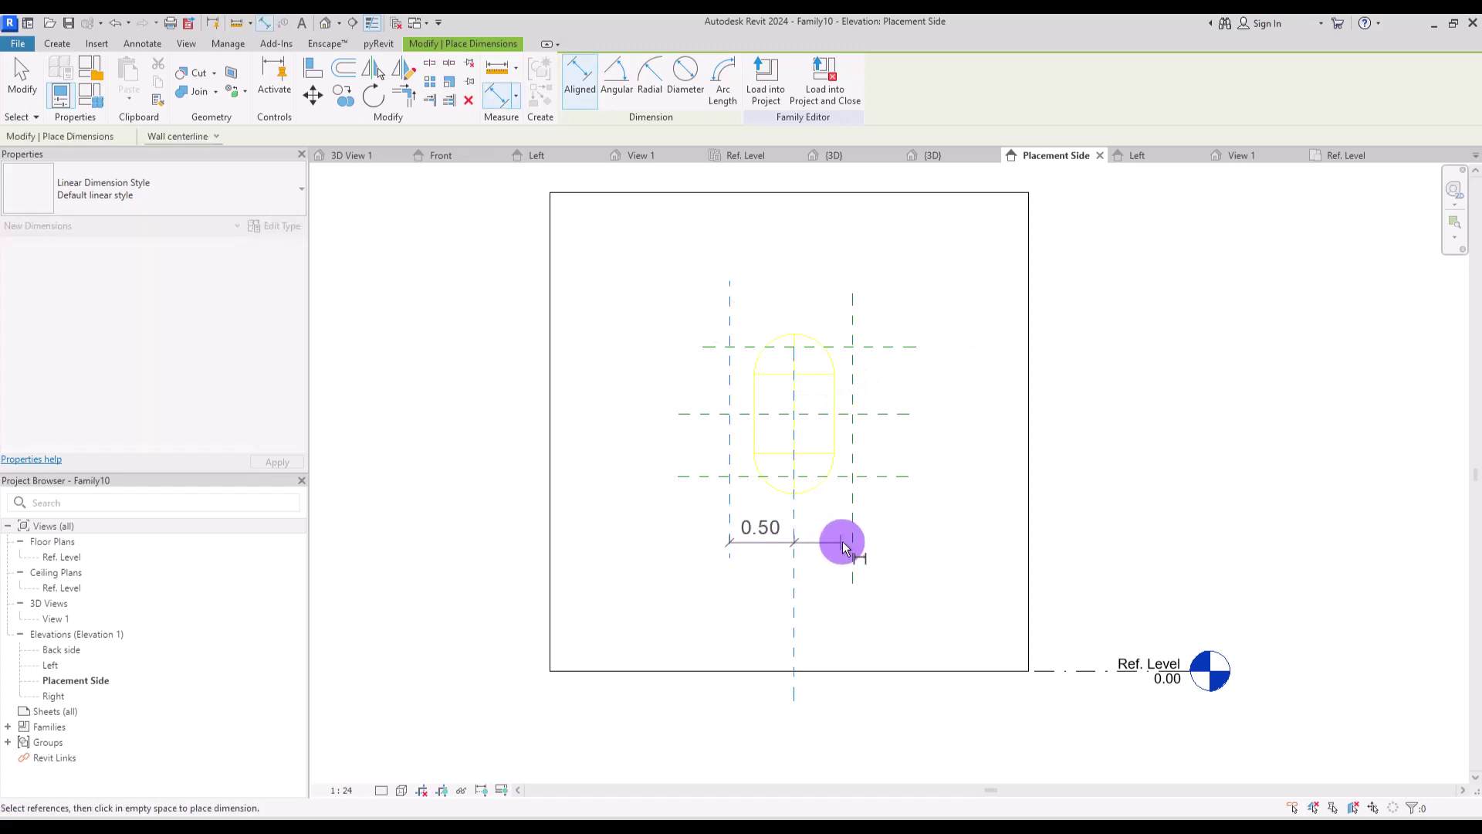
pyautogui.click(852, 539)
pyautogui.click(941, 308)
pyautogui.click(793, 344)
pyautogui.click(735, 393)
pyautogui.click(857, 387)
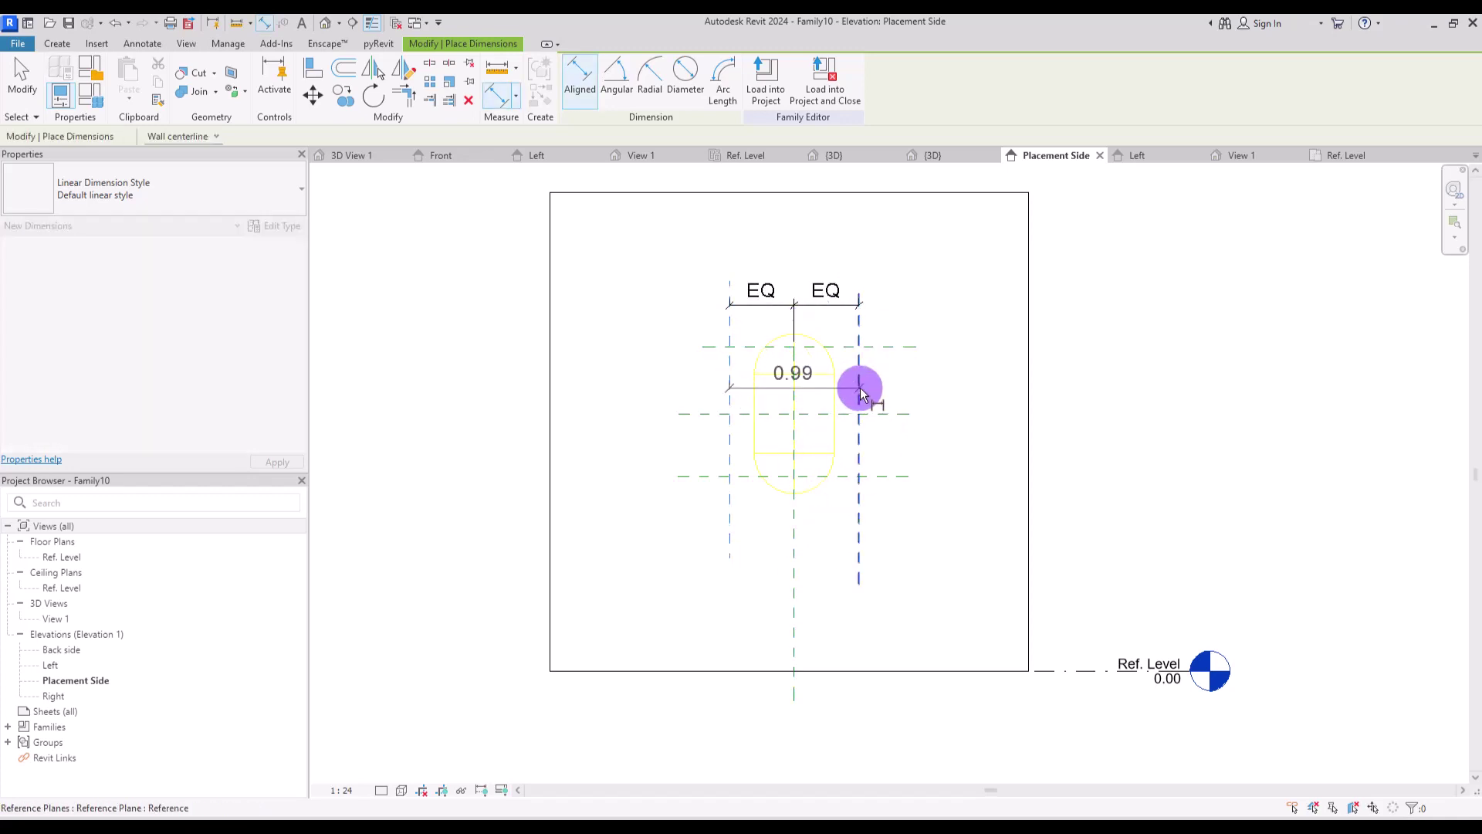
pyautogui.click(900, 305)
# Step: Constrain the upper and lower reference planes equally about the horizontal center plane and dimension the overall distance between them
pyautogui.click(706, 351)
pyautogui.click(704, 414)
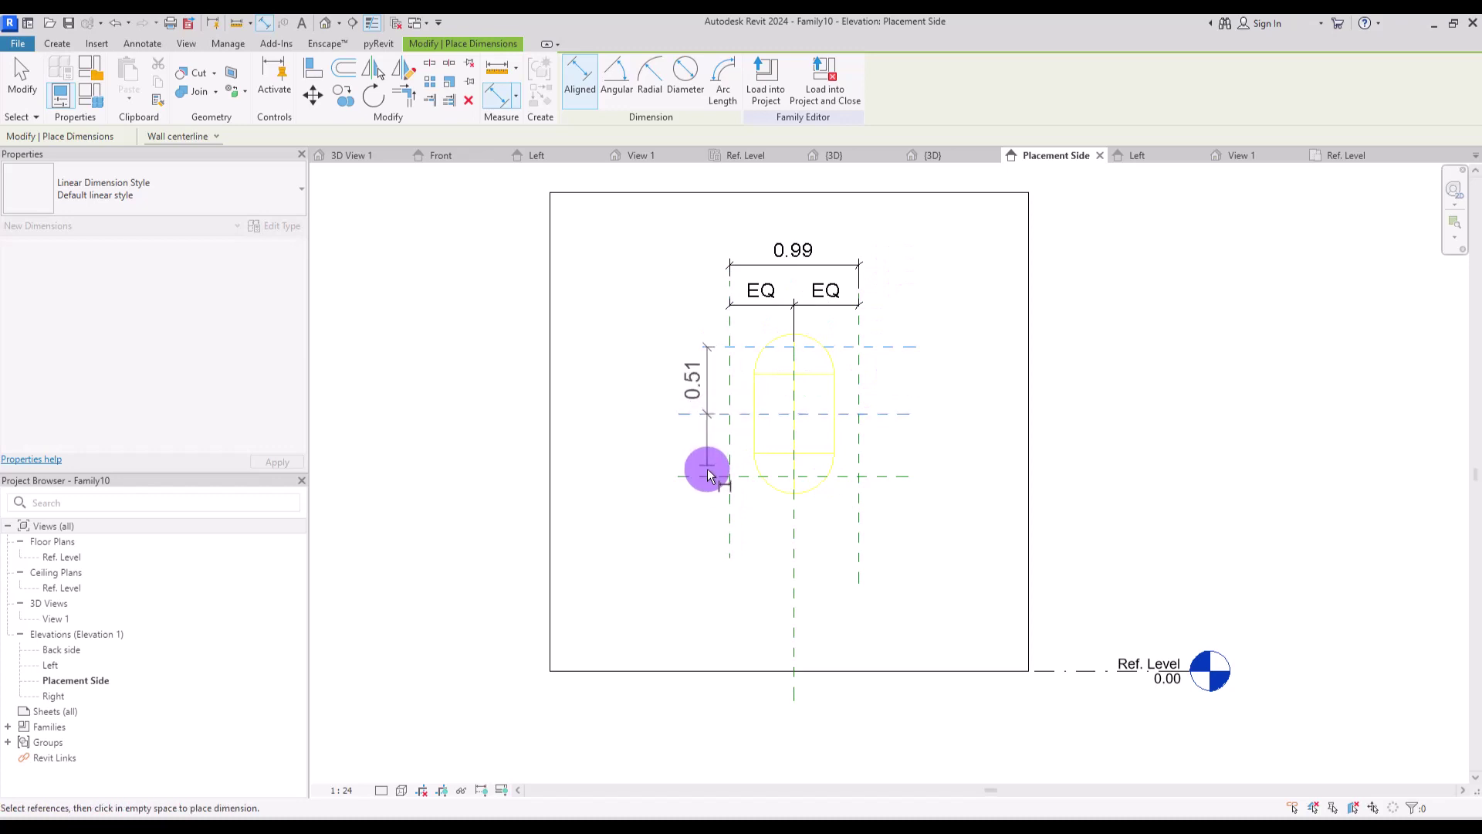
pyautogui.click(706, 476)
pyautogui.click(708, 599)
pyautogui.click(664, 410)
pyautogui.click(728, 349)
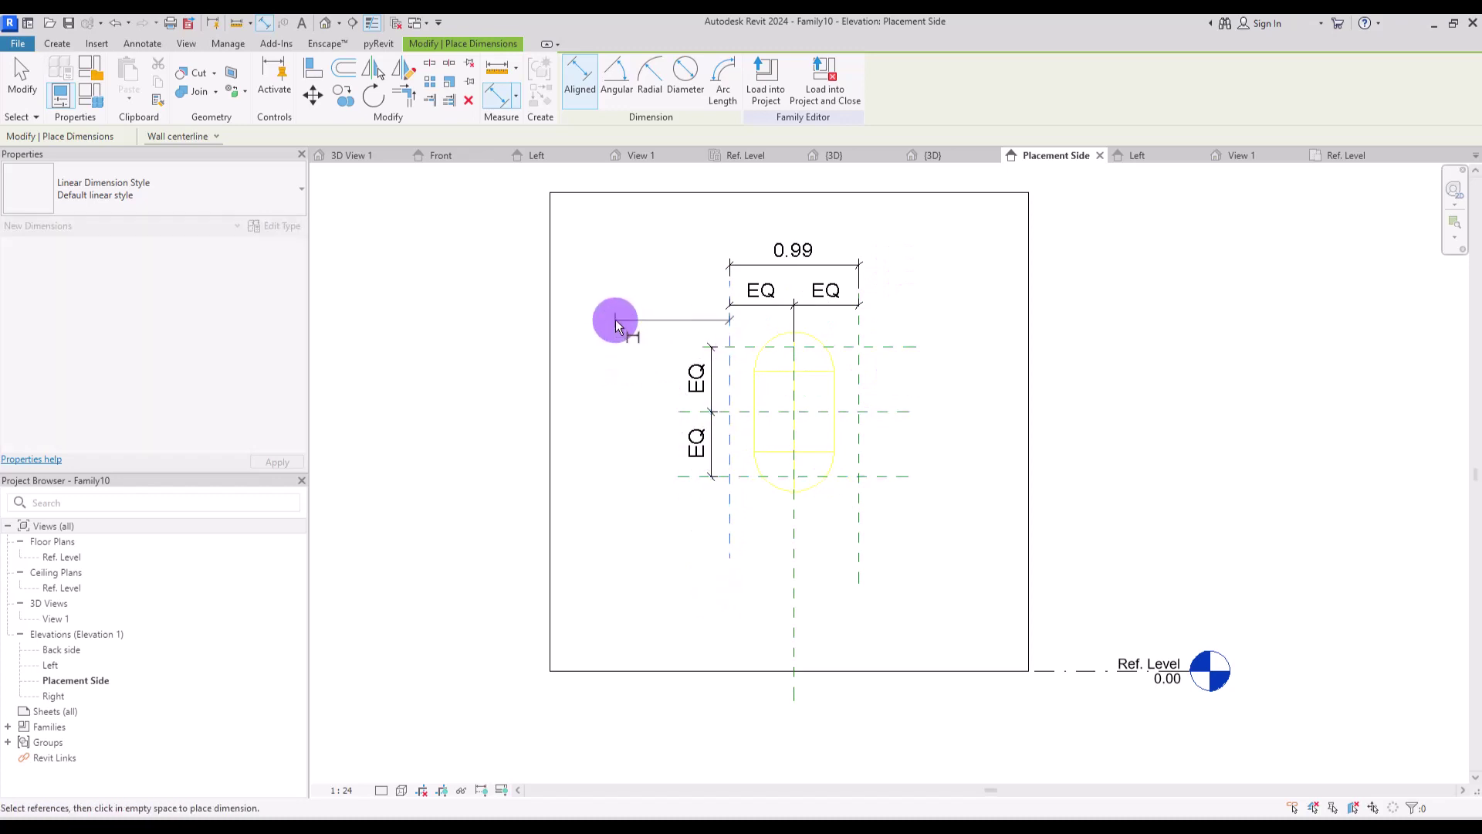
pyautogui.click(754, 476)
pyautogui.click(660, 591)
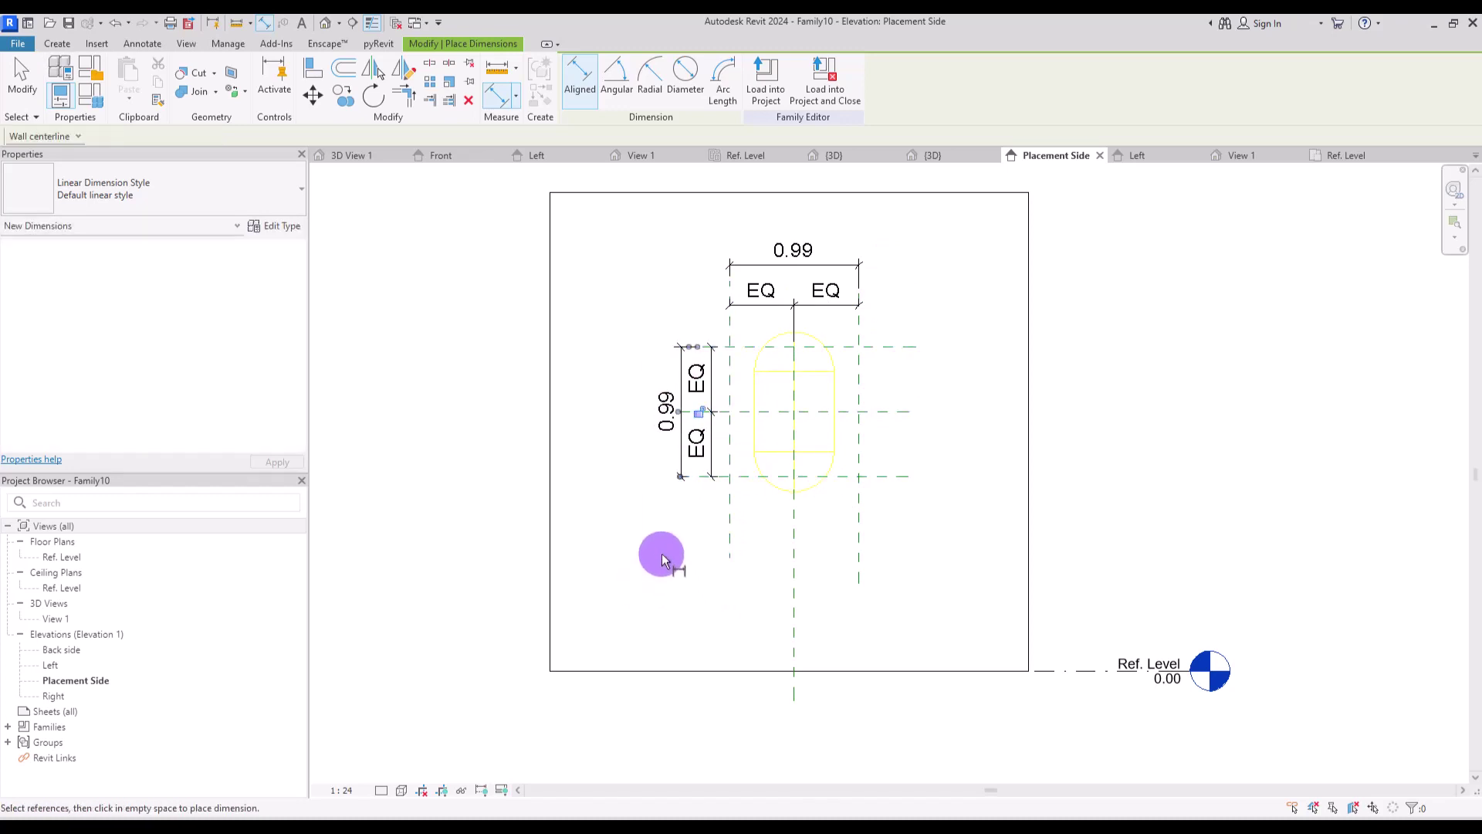
pyautogui.press('Escape')
pyautogui.press('Escape')
# Step: Label the overall dimension between the vertical reference planes with a new type parameter named W
pyautogui.scroll(3, 781, 337)
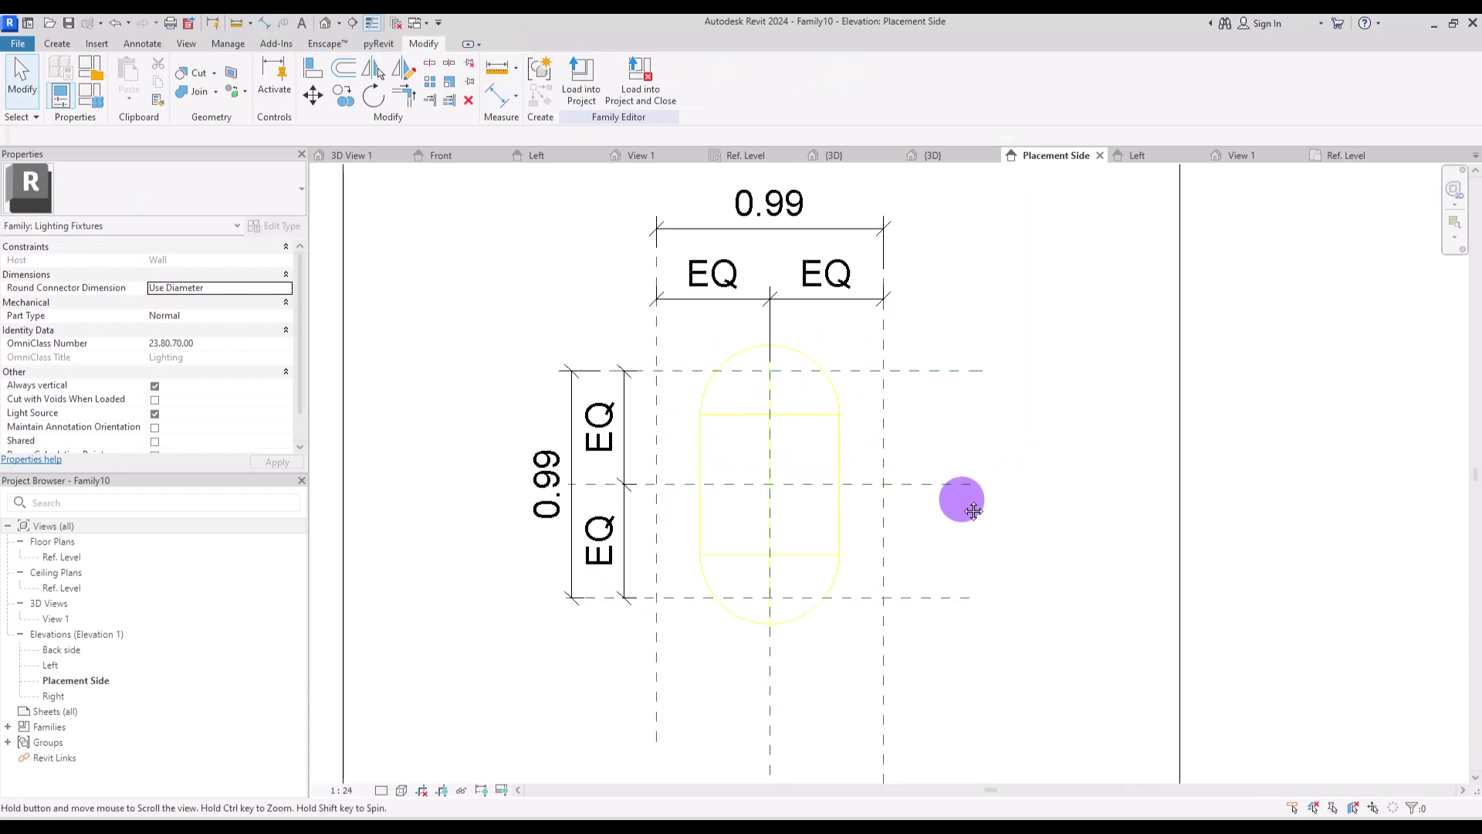
pyautogui.click(779, 286)
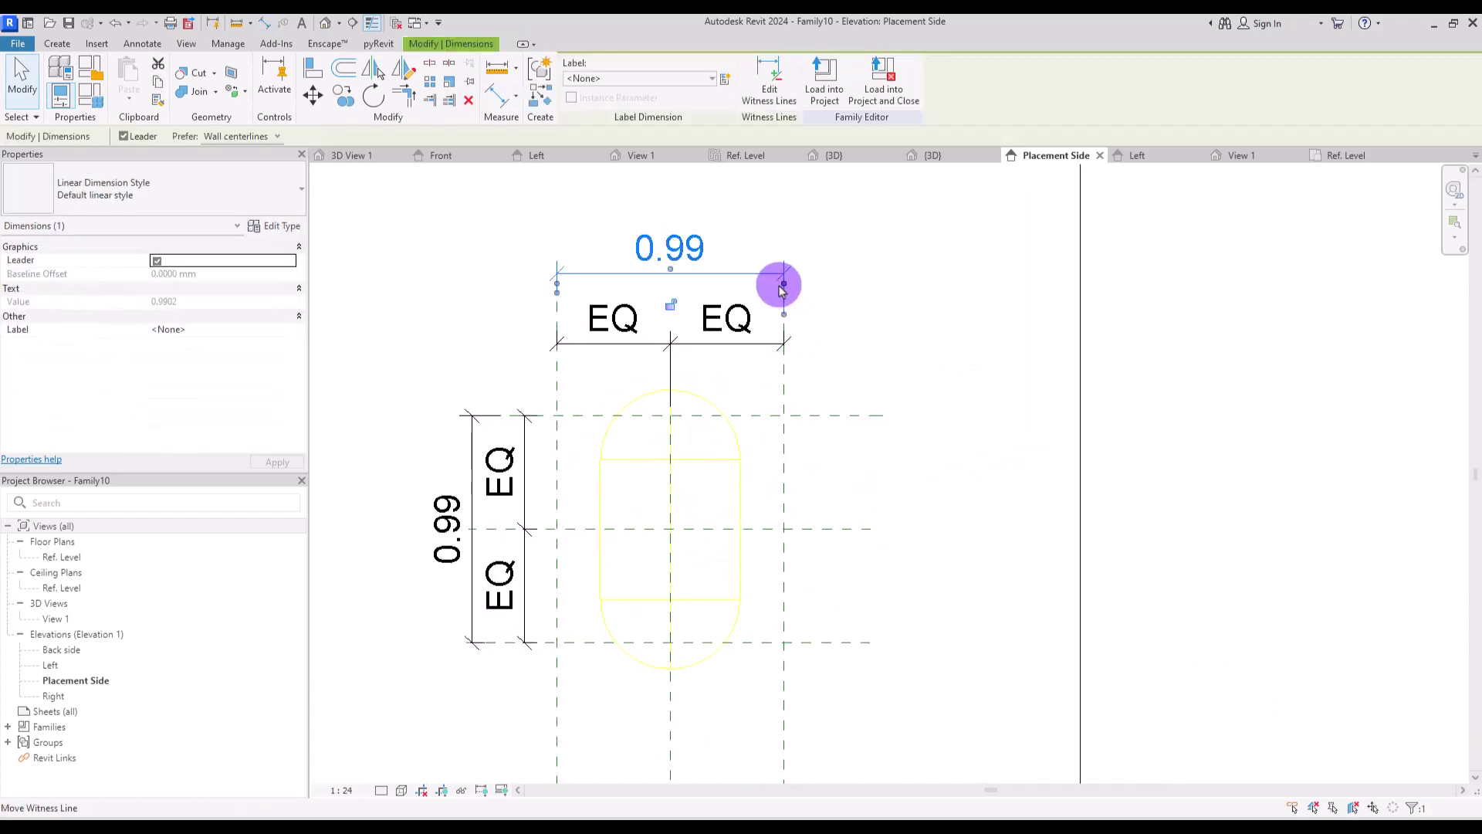
pyautogui.click(726, 80)
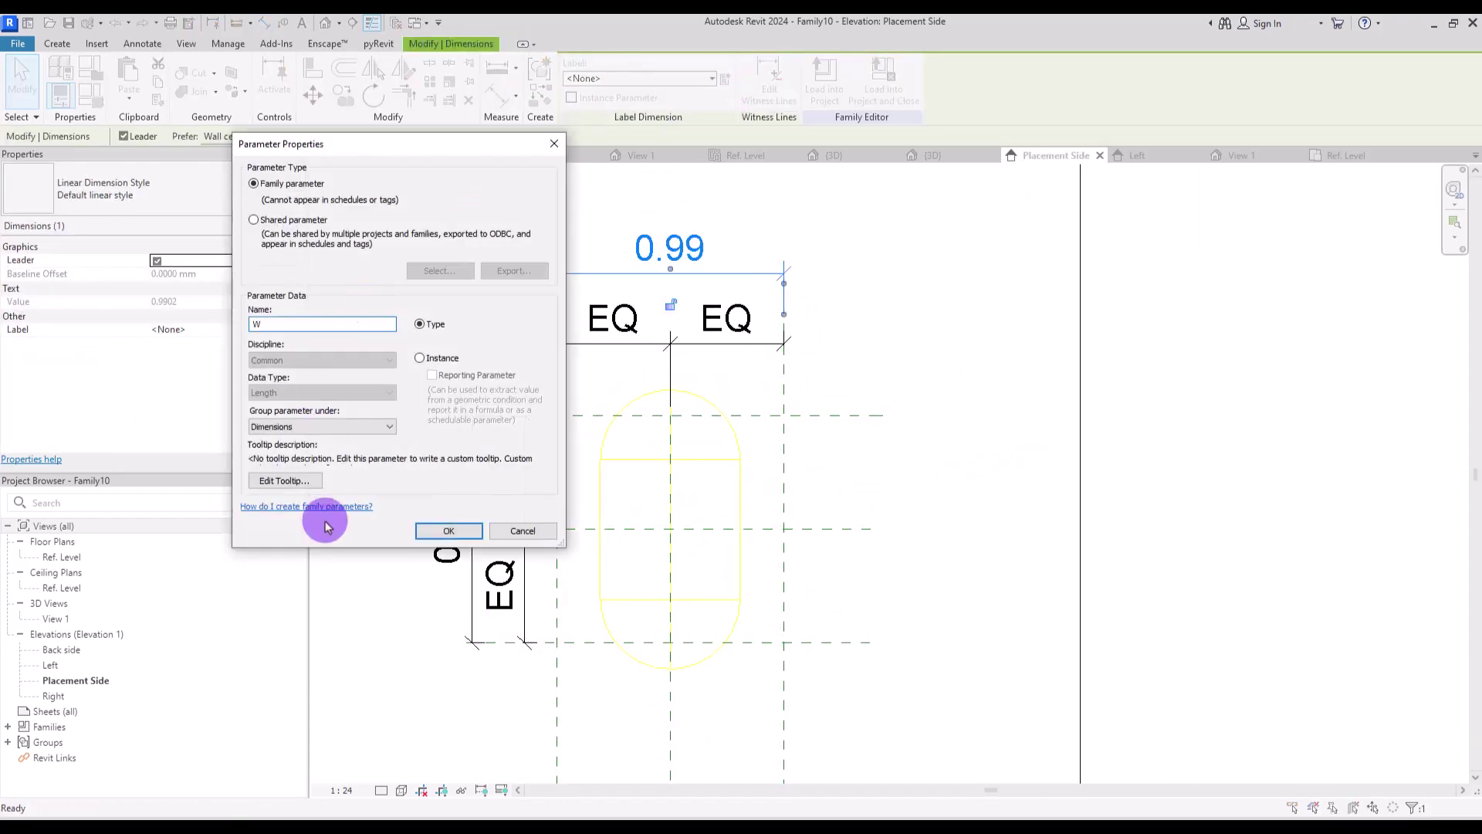
pyautogui.click(439, 531)
# Step: Label the overall dimension between the upper and lower reference planes with a new instance parameter named L
pyautogui.click(489, 418)
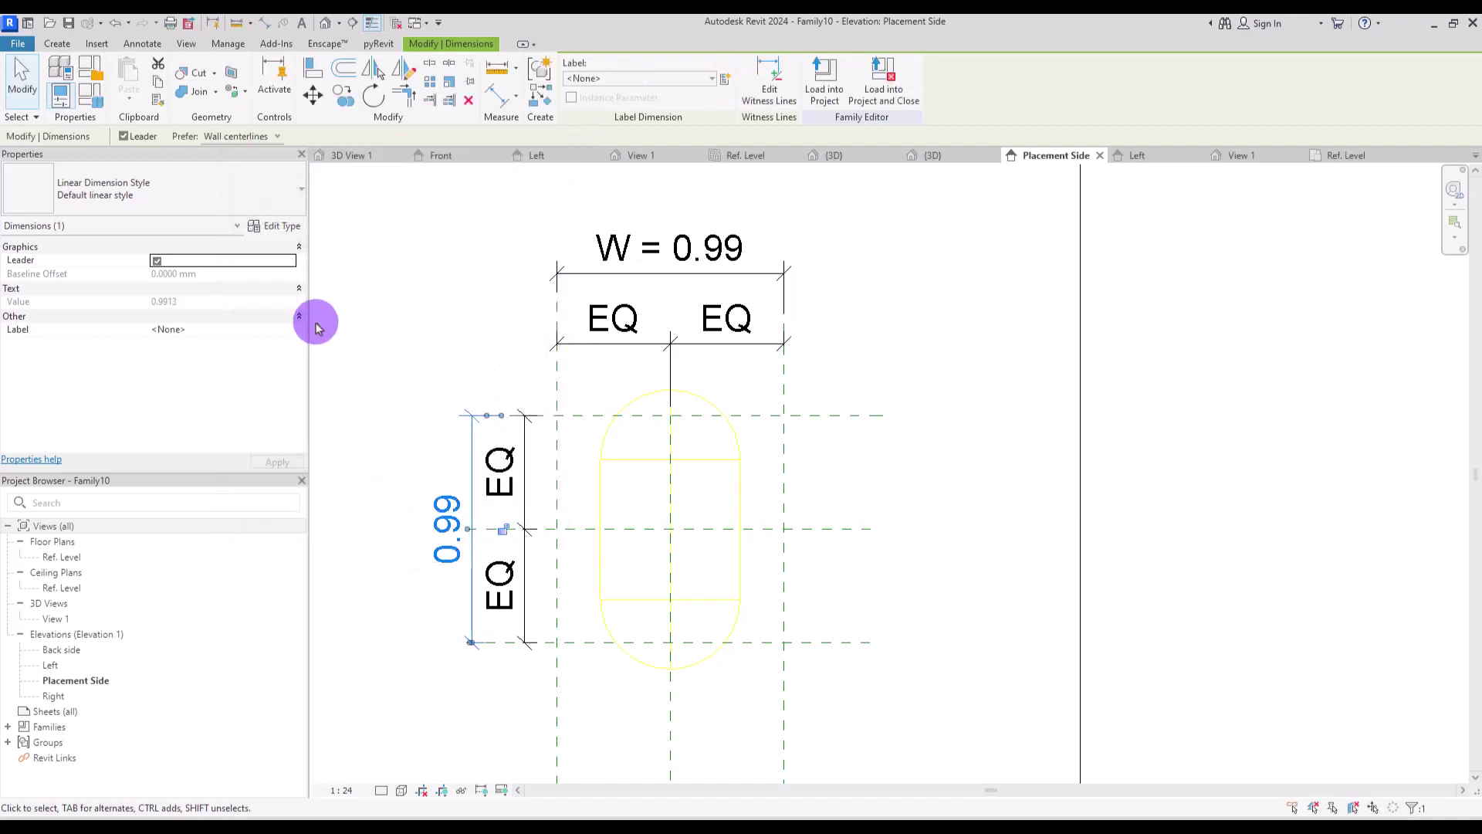
pyautogui.click(726, 80)
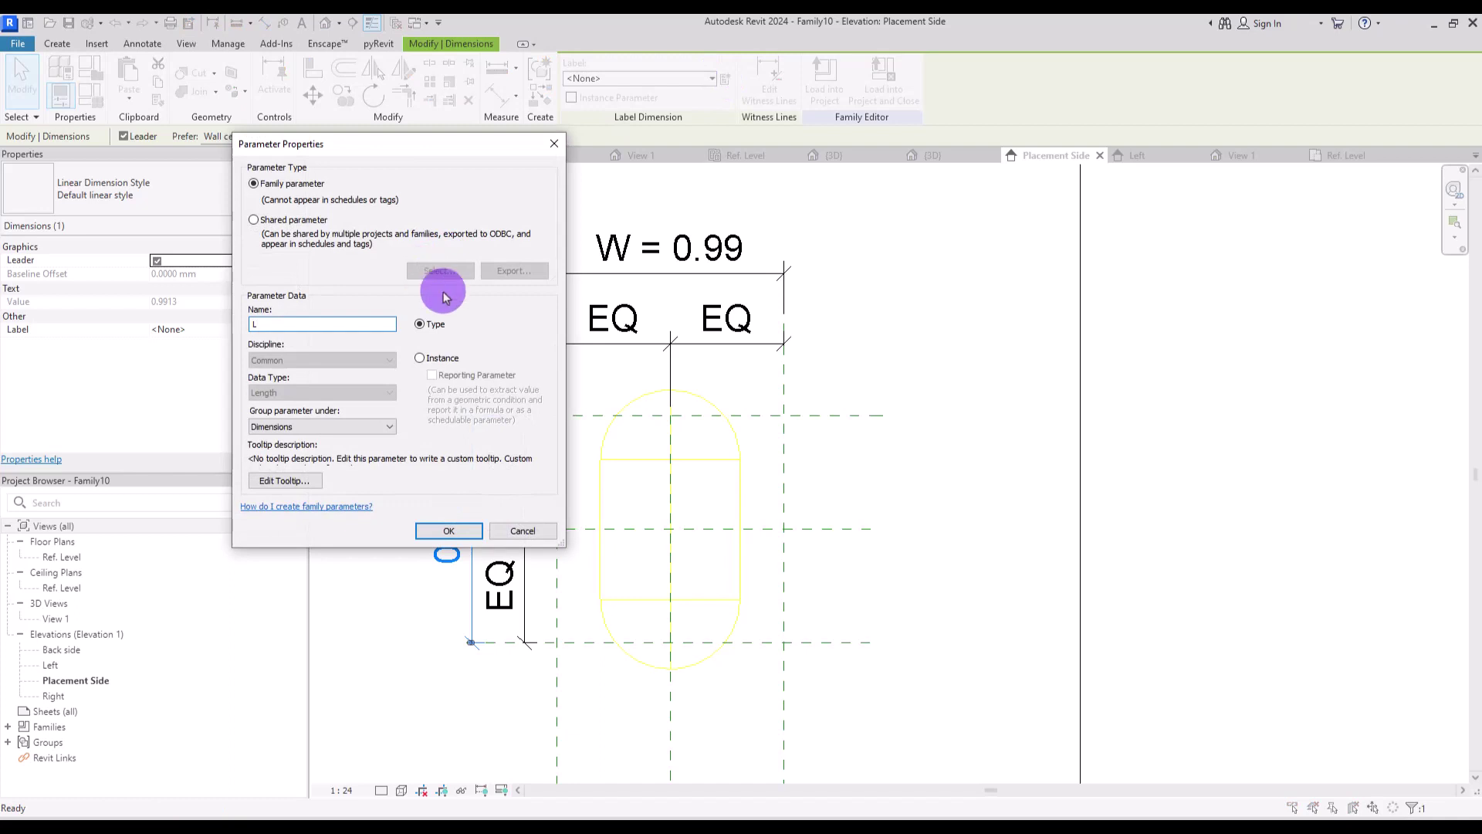
pyautogui.click(429, 360)
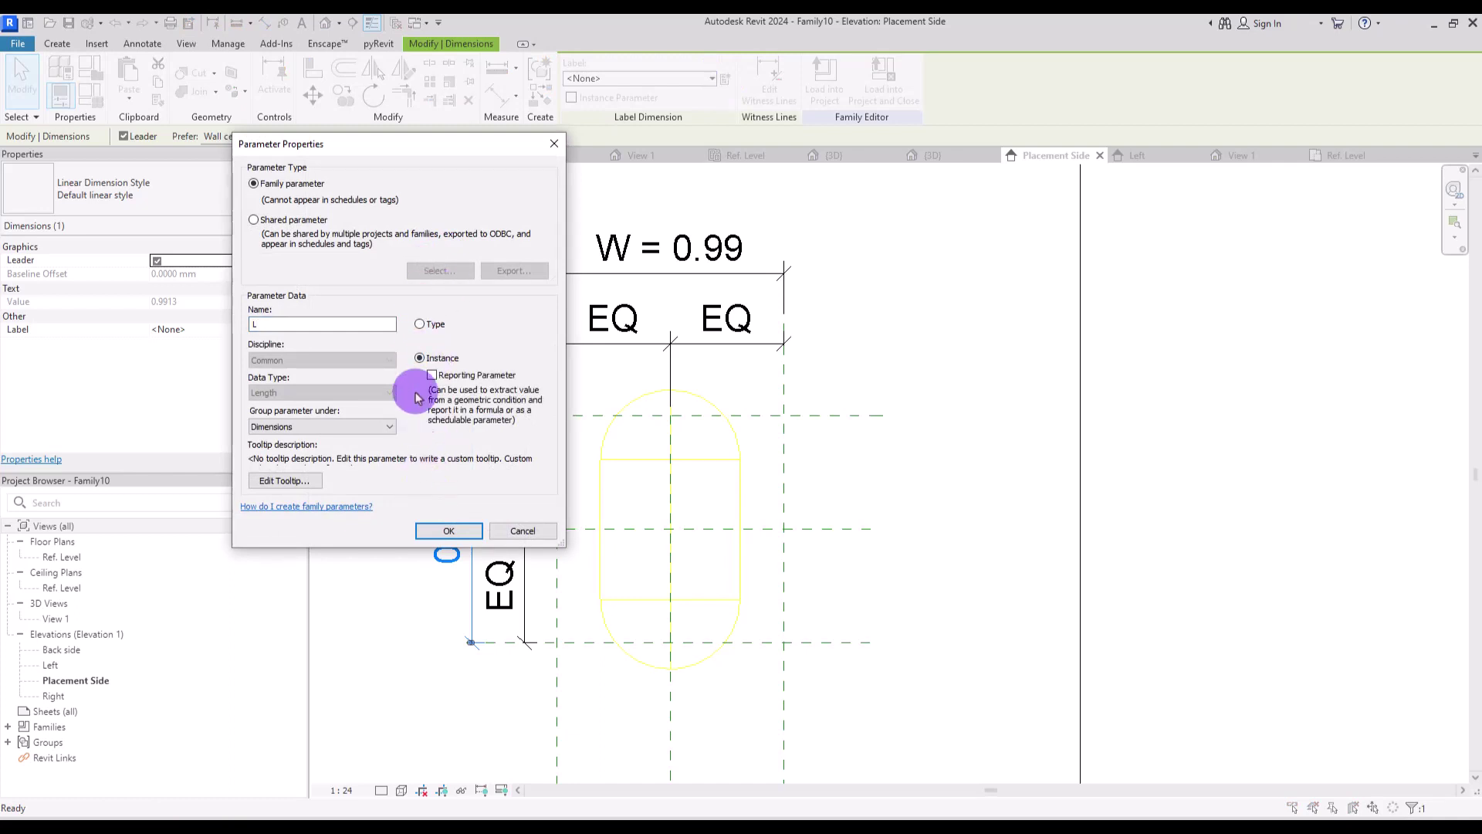
pyautogui.click(449, 531)
# Step: Move the outer vertical reference plane toward the center plane to narrow the overall width W to about 0.12 m
pyautogui.click(440, 321)
pyautogui.click(556, 473)
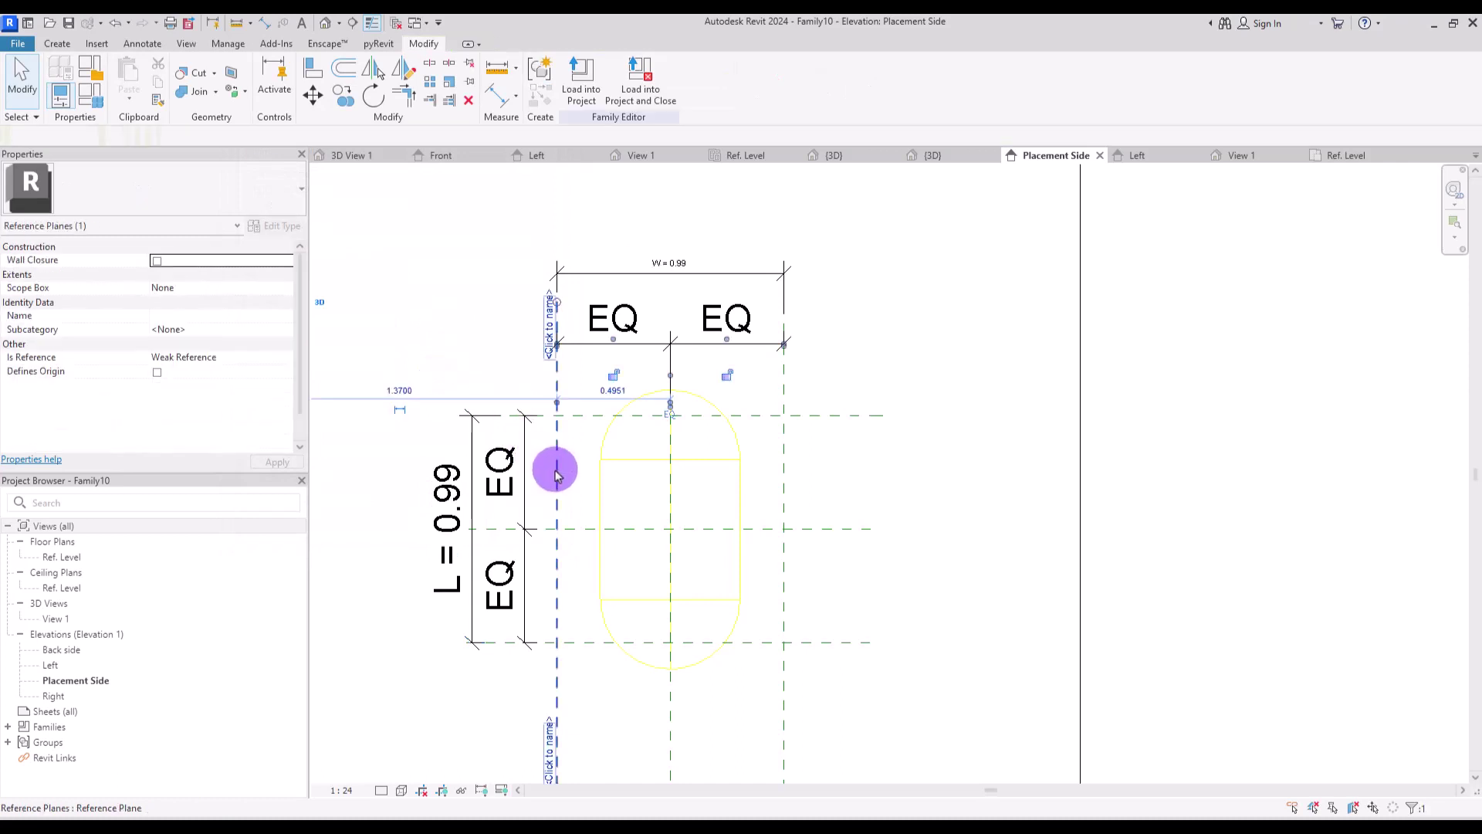
pyautogui.moveTo(556, 472); pyautogui.dragTo(657, 444)
# Step: Start a void extrusion and sketch a rectangle between the outer vertical and the upper and lower reference planes
pyautogui.click(57, 44)
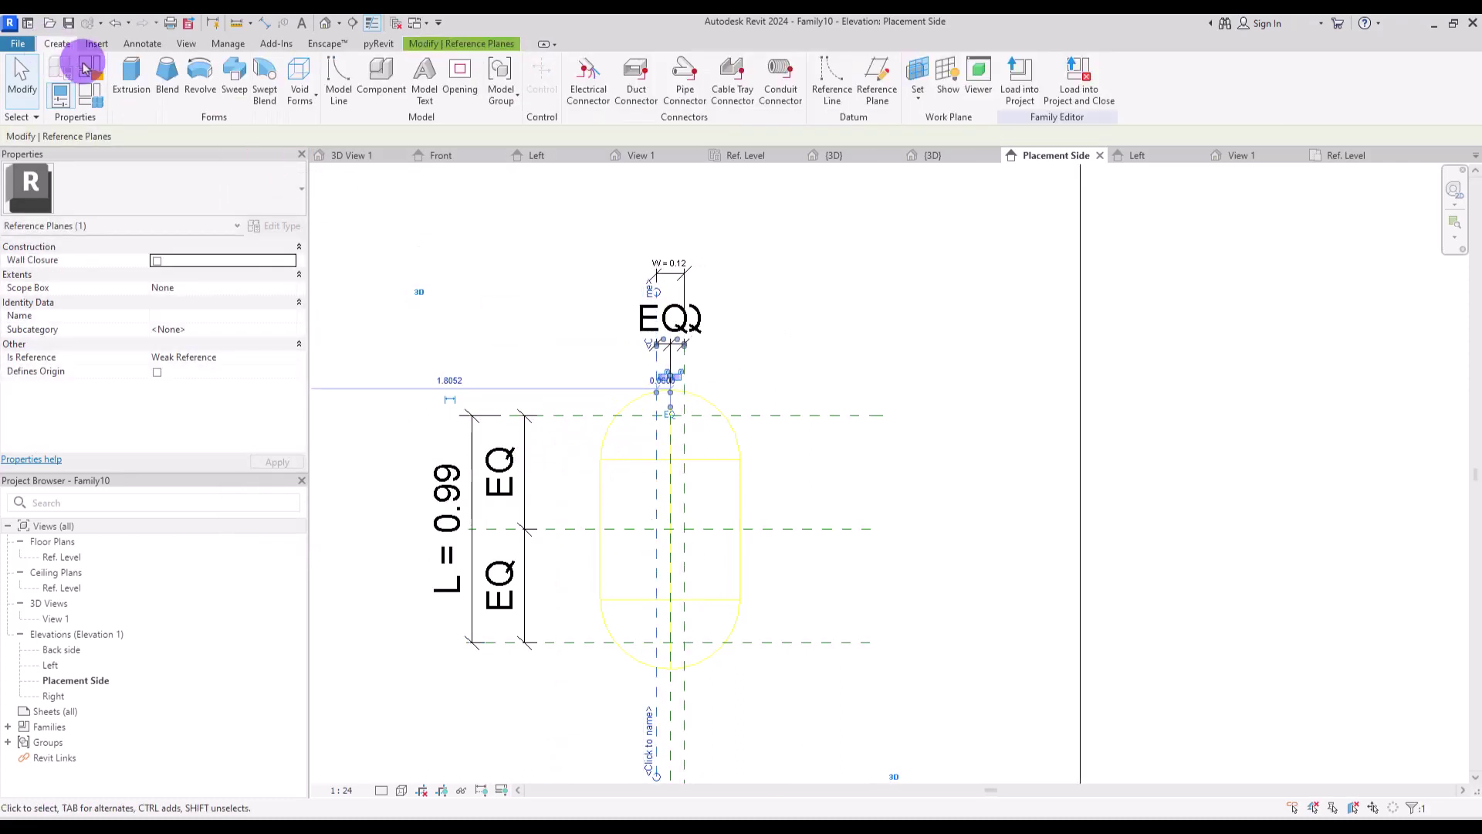
pyautogui.click(307, 103)
pyautogui.click(344, 126)
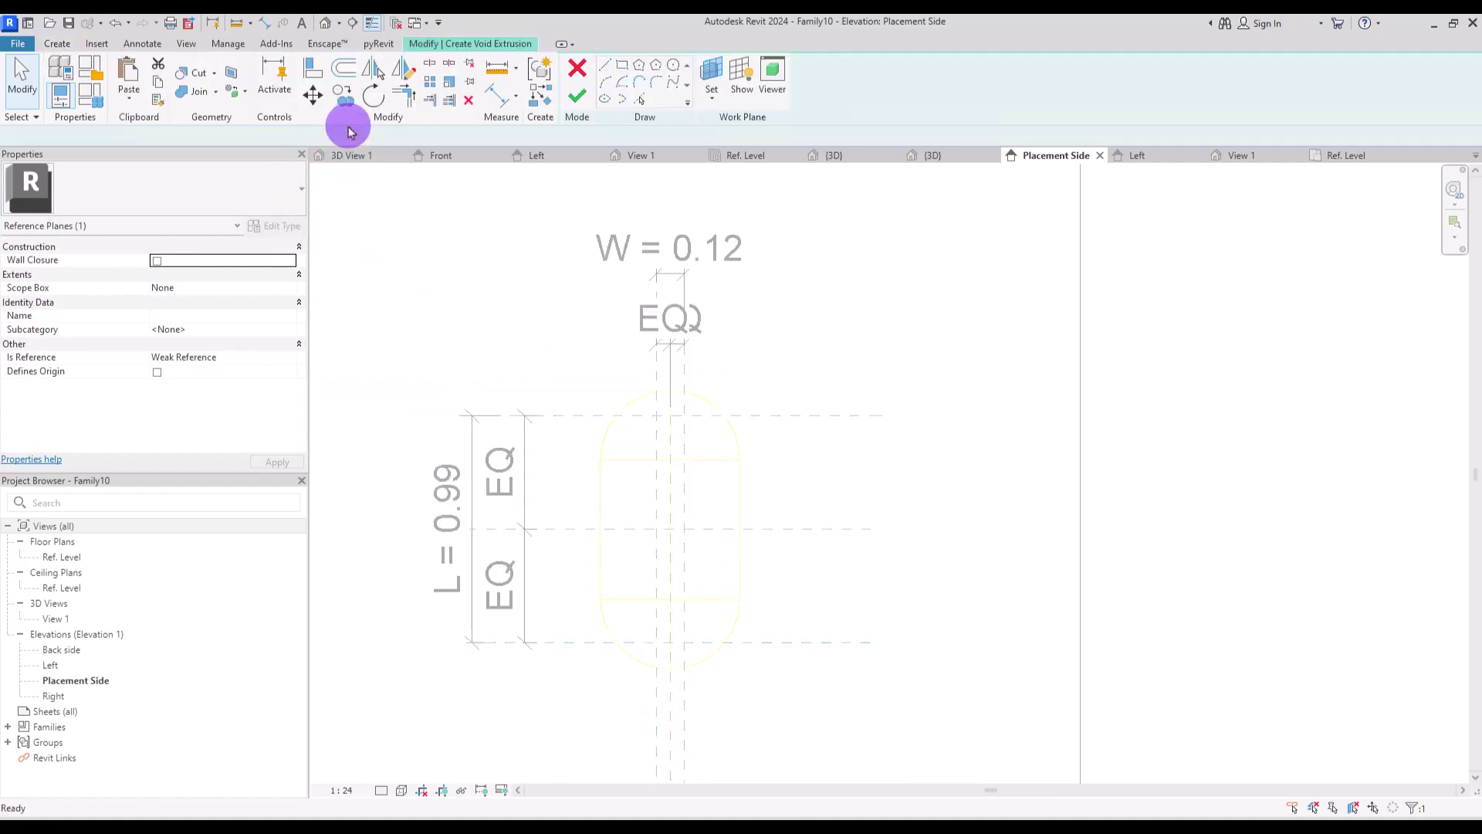
pyautogui.click(624, 71)
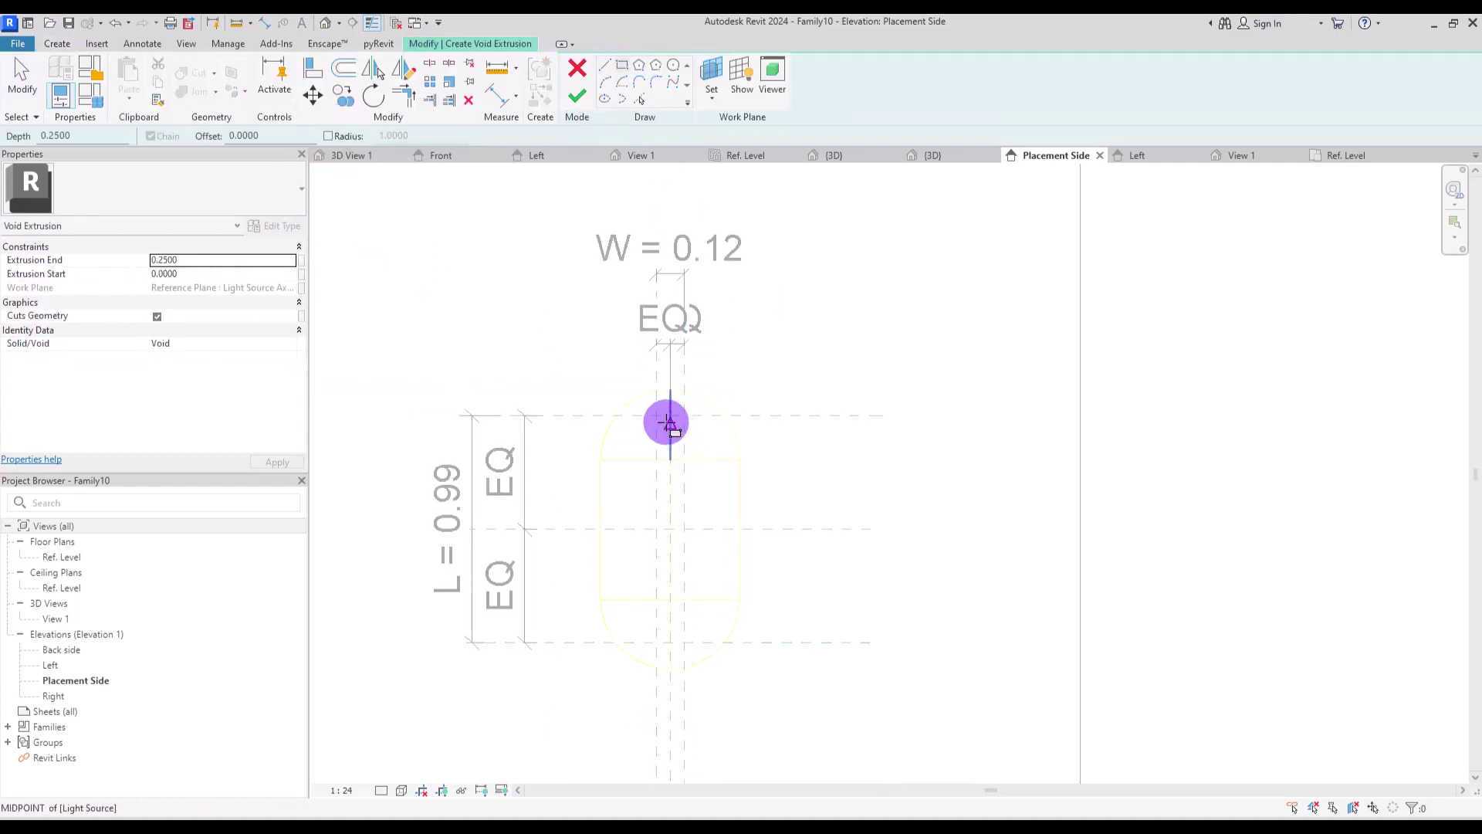
pyautogui.click(656, 415)
pyautogui.click(683, 642)
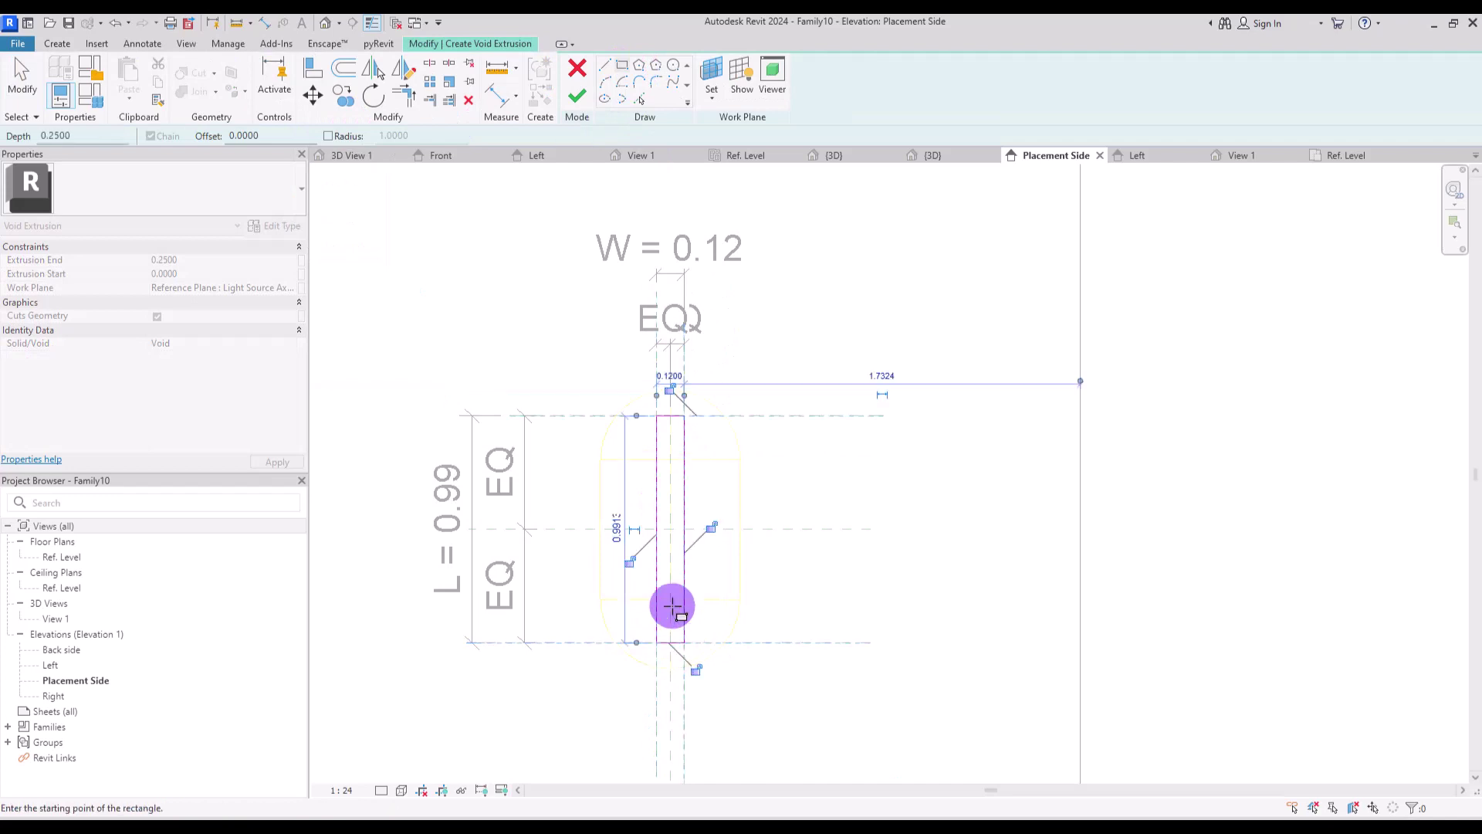
# Step: Lock the void rectangle's edges to the surrounding reference planes and finish the void extrusion sketch
pyautogui.click(669, 389)
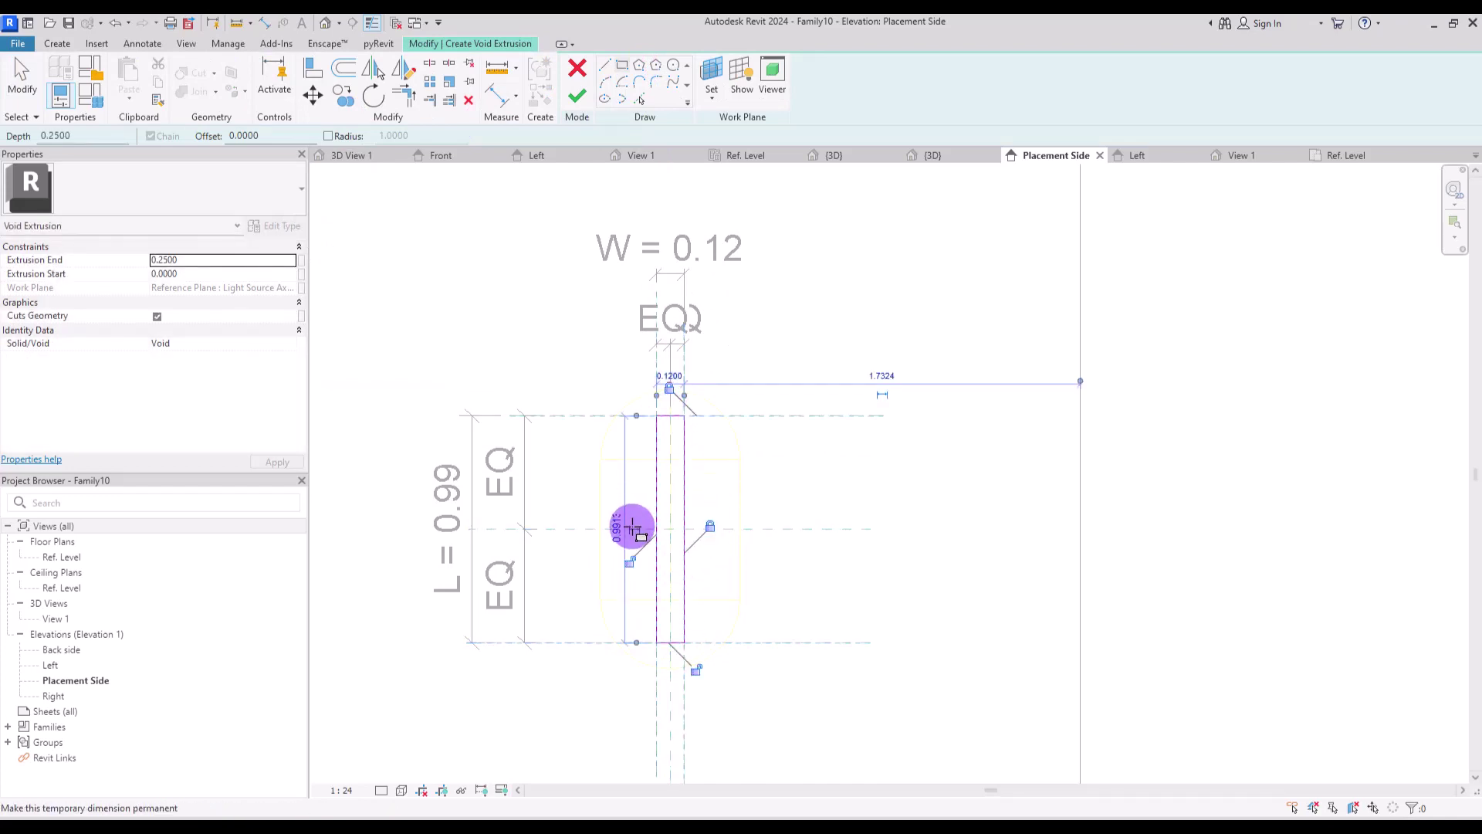
pyautogui.click(629, 562)
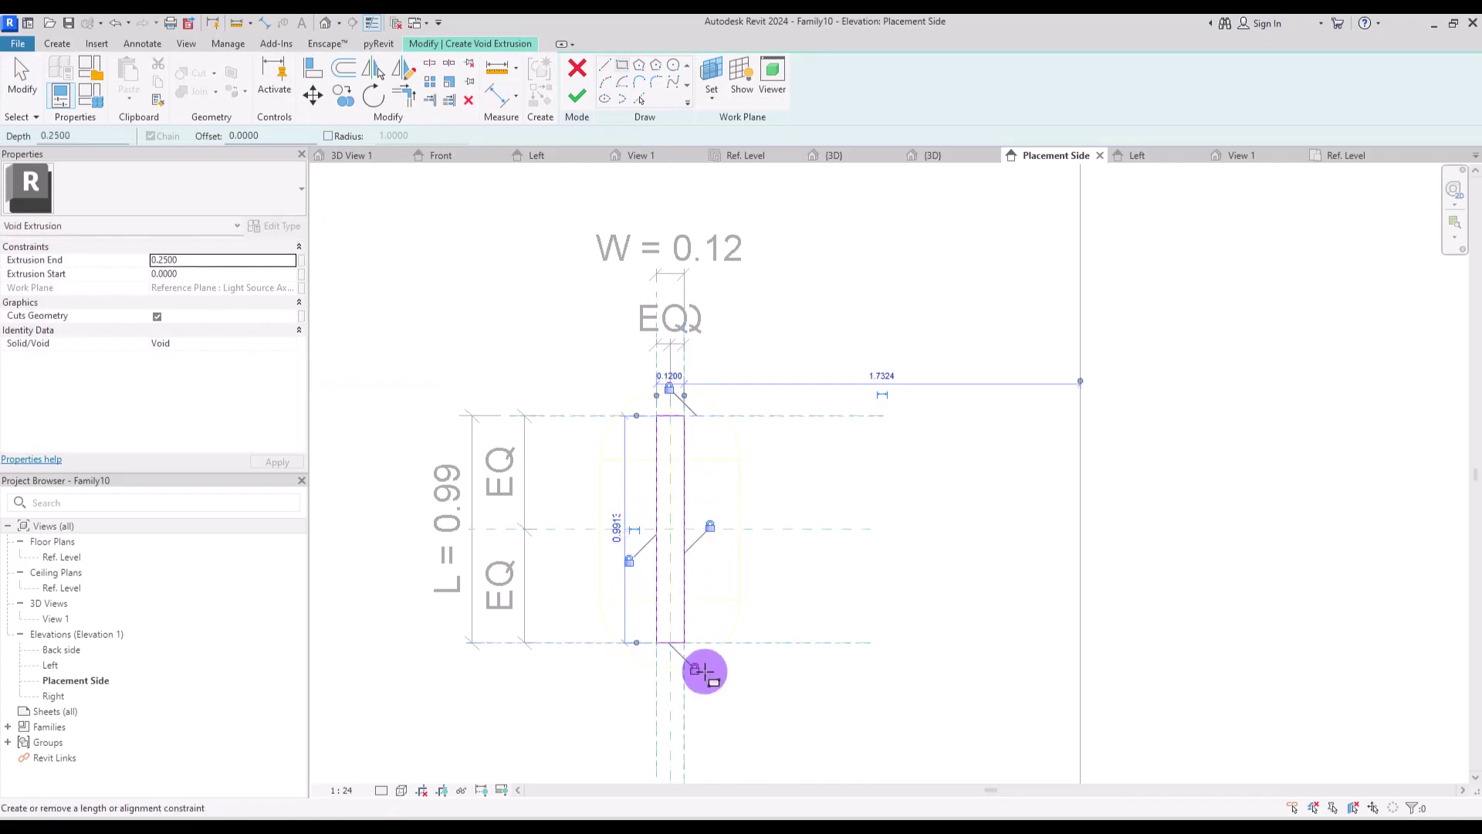
pyautogui.click(694, 670)
pyautogui.press('Escape')
pyautogui.press('Escape')
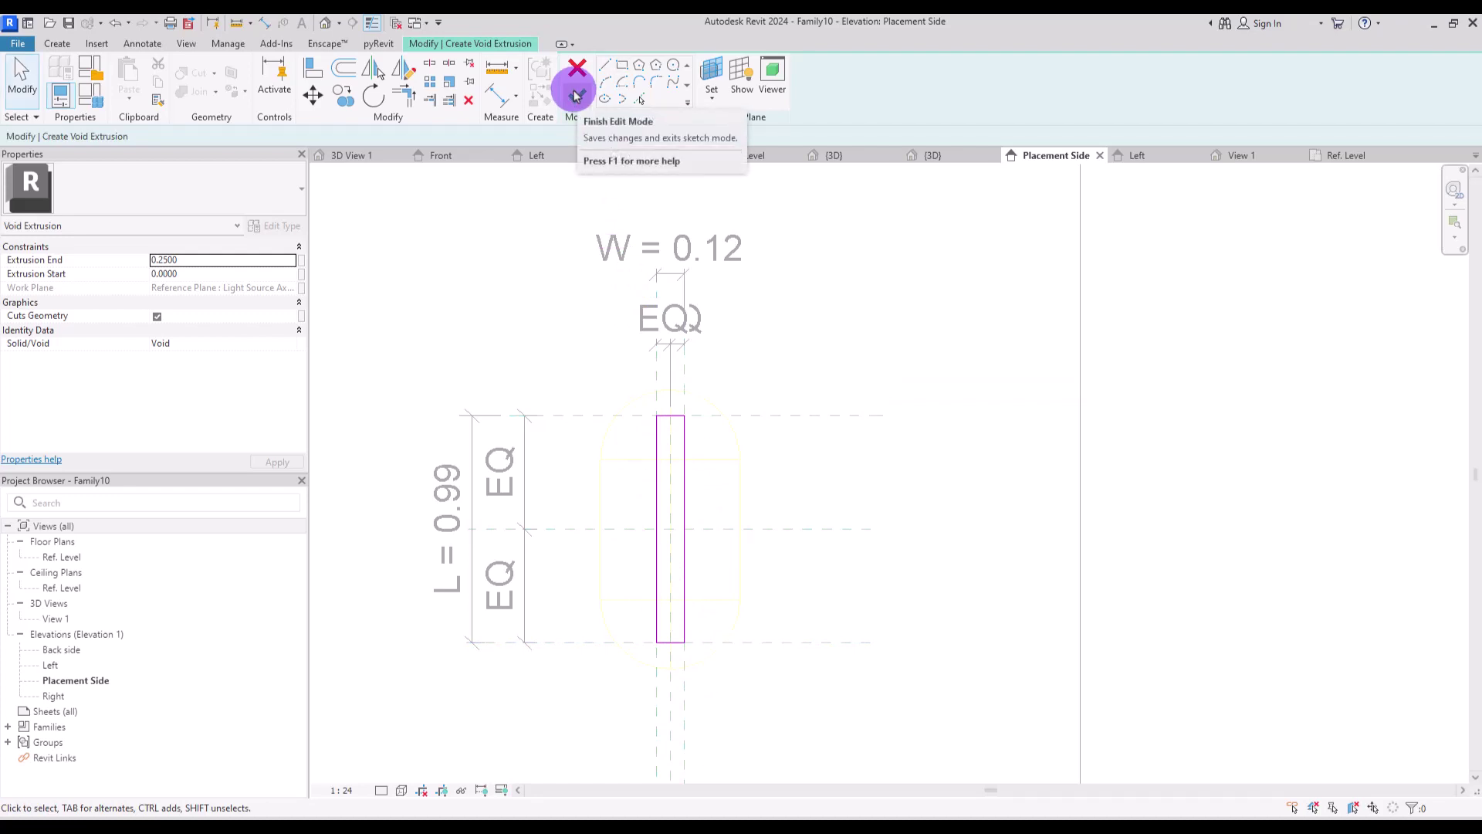
pyautogui.click(576, 96)
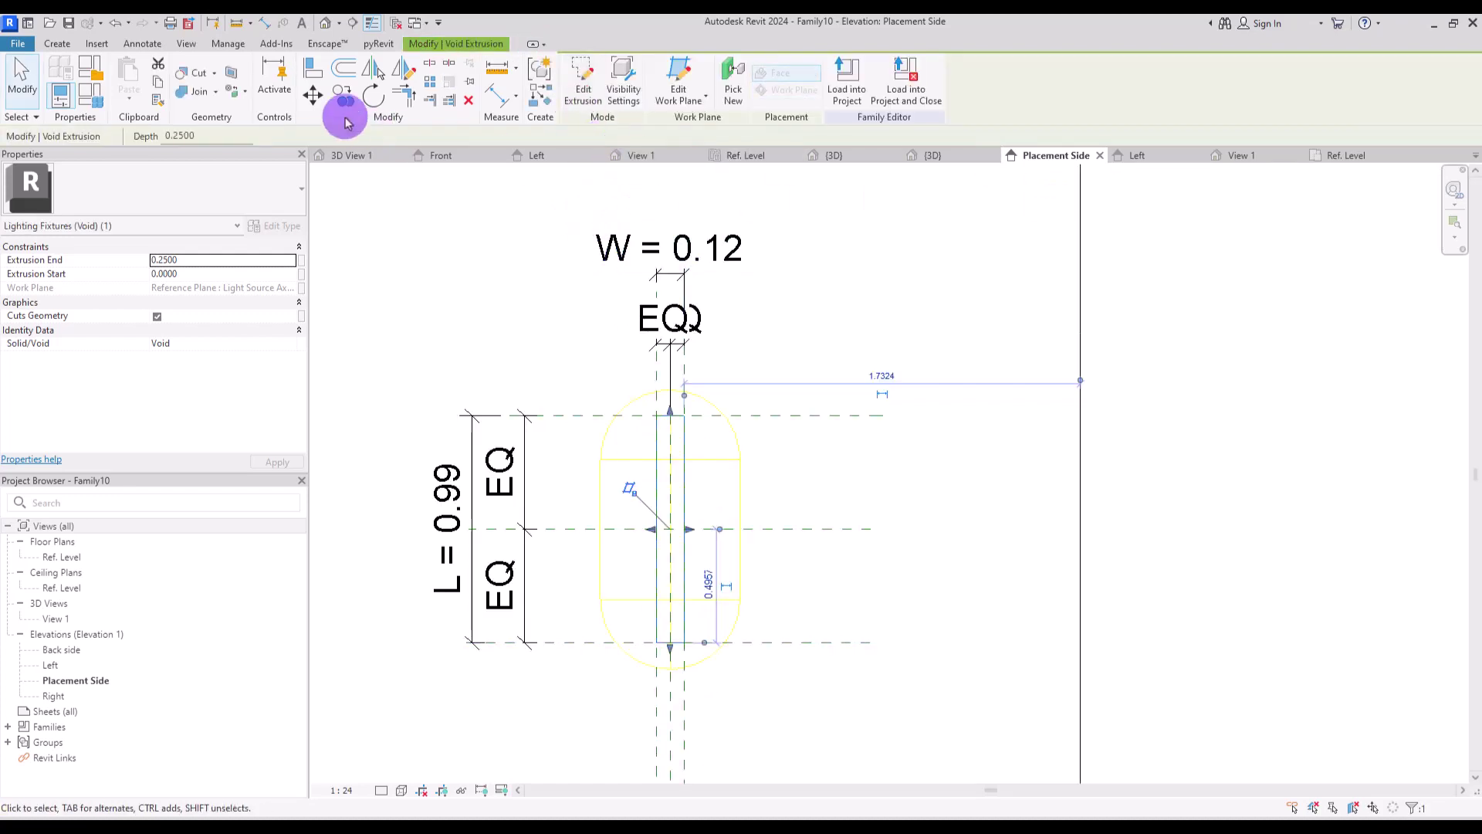
# Step: Cut the host wall with the void extrusion in the 3D view and set the display to shaded
pyautogui.click(325, 22)
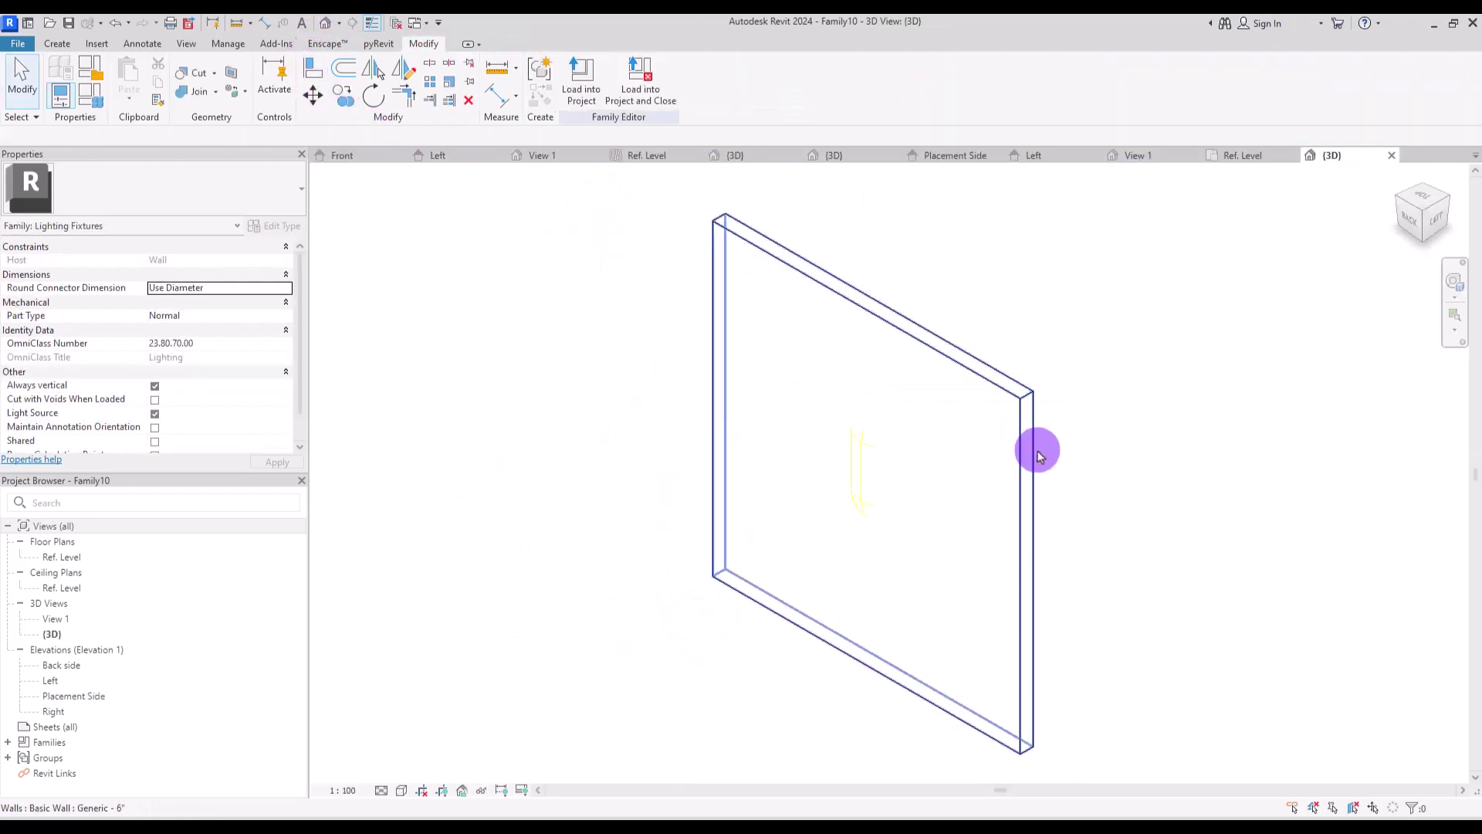
pyautogui.keyDown('shift'); pyautogui.moveTo(1038, 455); pyautogui.dragTo(597, 380, button='middle'); pyautogui.keyUp('shift')
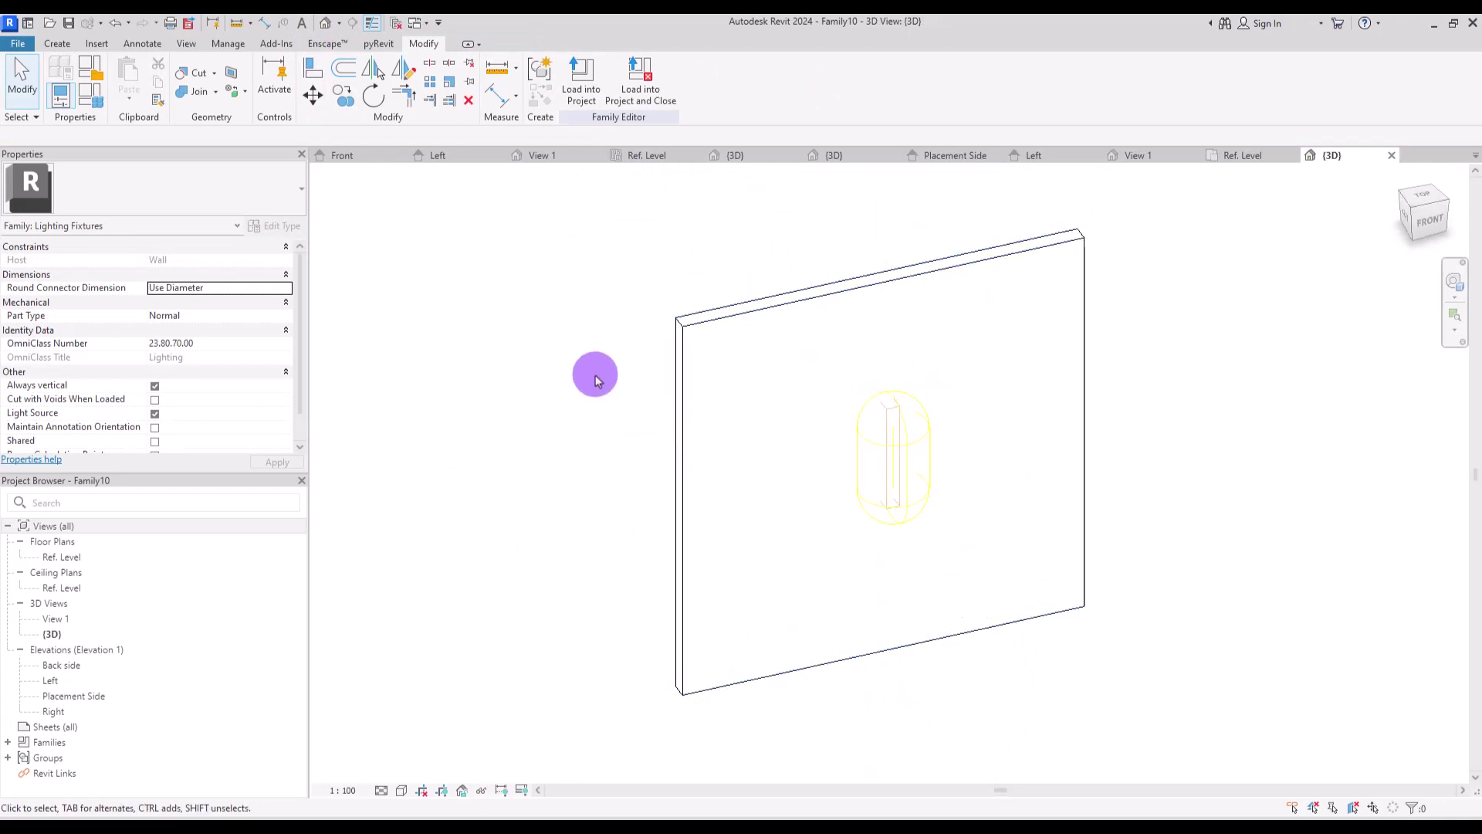
pyautogui.click(198, 81)
pyautogui.click(794, 298)
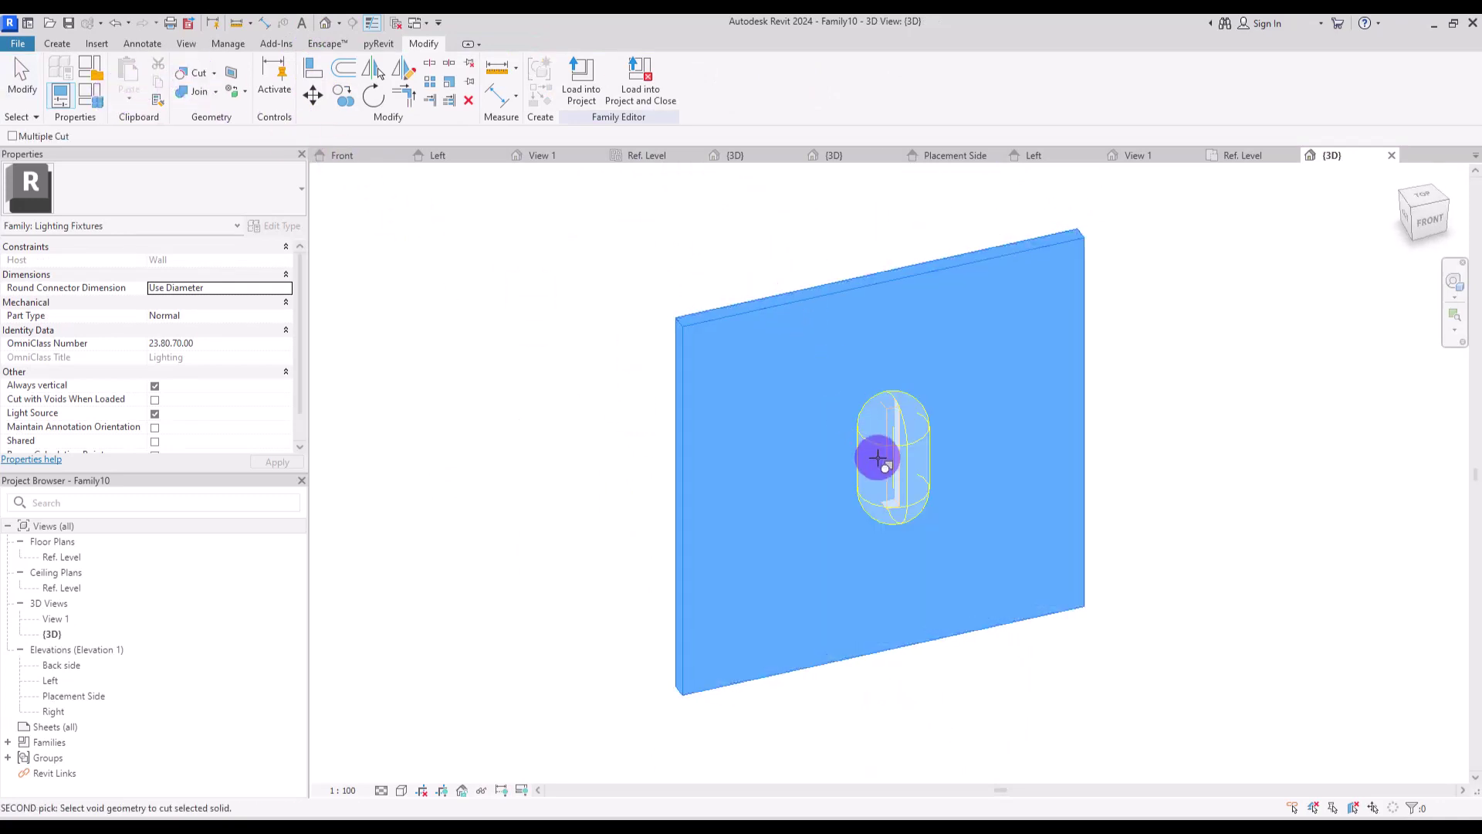
pyautogui.click(878, 458)
pyautogui.press('s')
pyautogui.press('d')
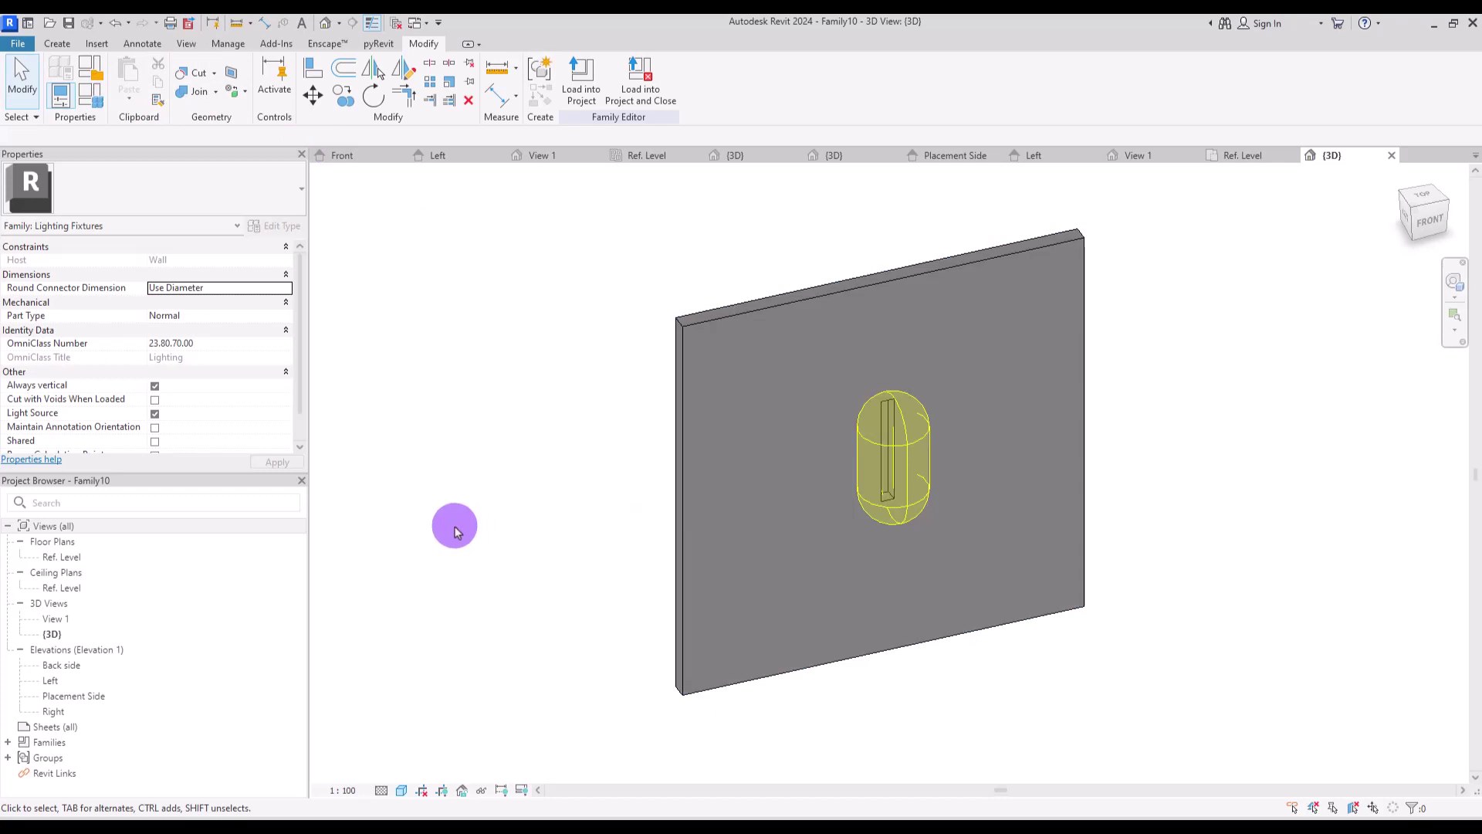
# Step: Create a solid extrusion in the Placement Side view from a rectangle locked to the same four reference planes
pyautogui.click(955, 155)
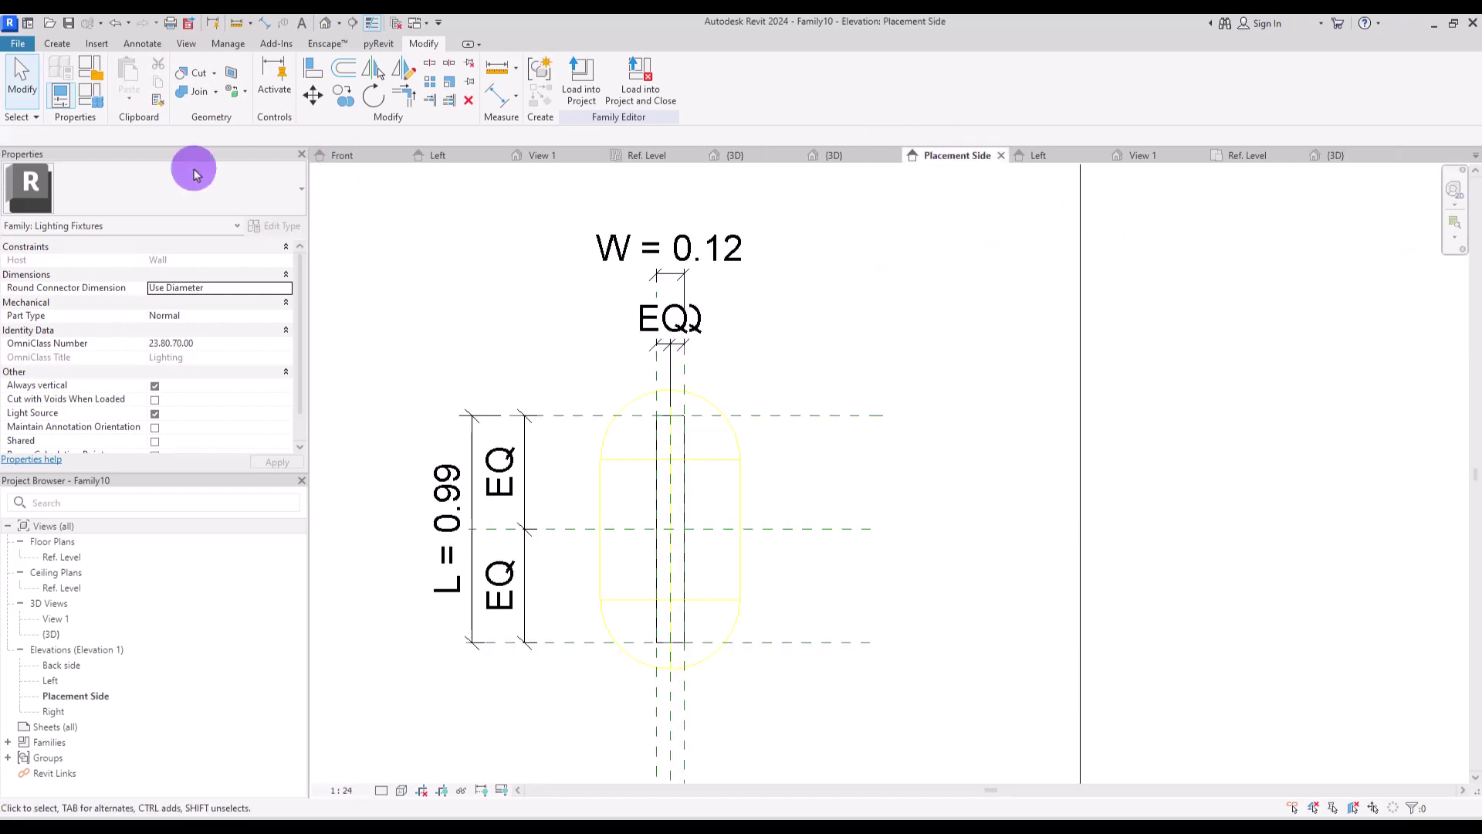
pyautogui.click(56, 44)
pyautogui.click(129, 81)
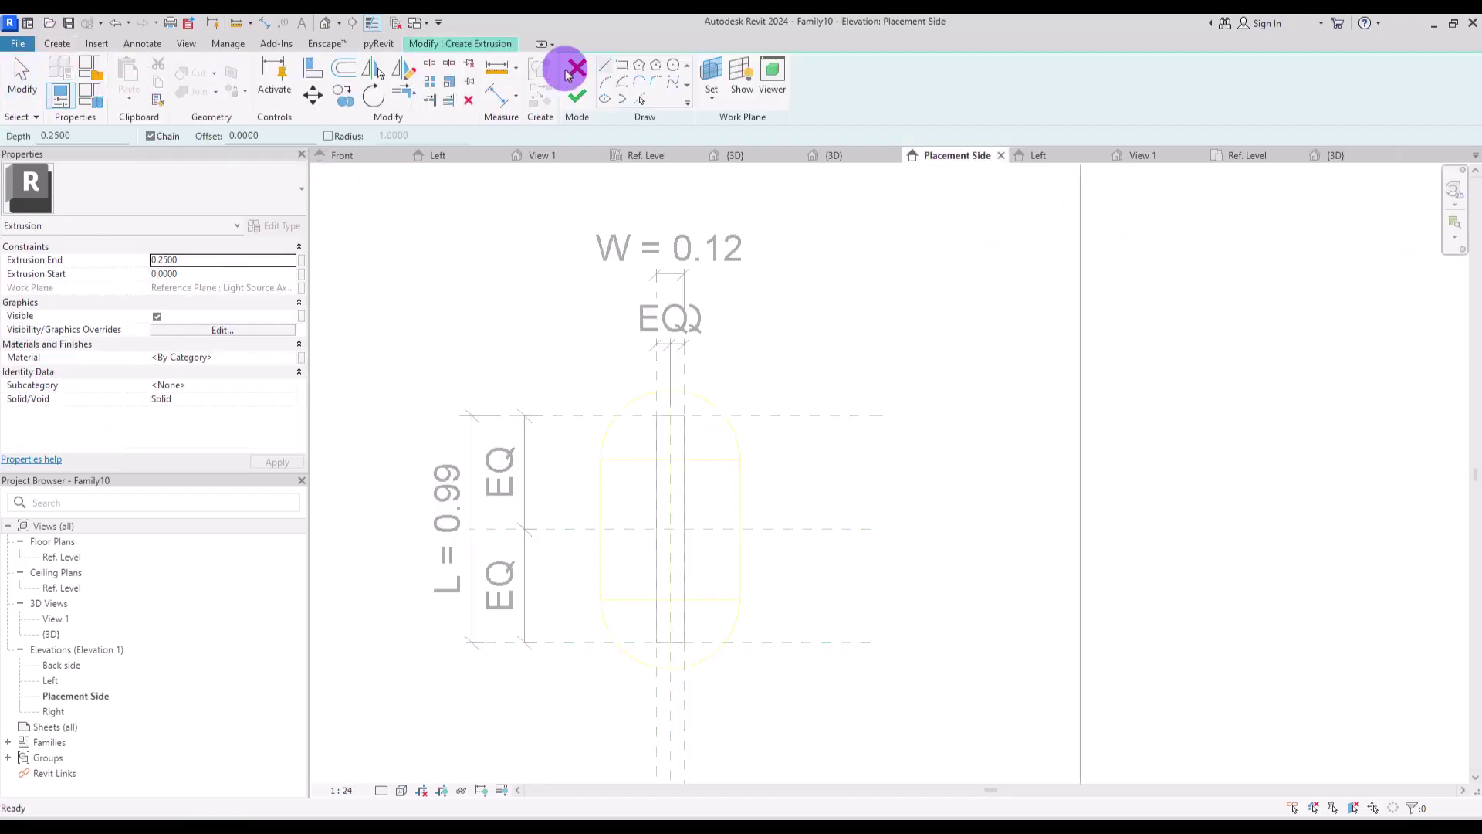
pyautogui.click(622, 68)
pyautogui.click(656, 415)
pyautogui.click(684, 643)
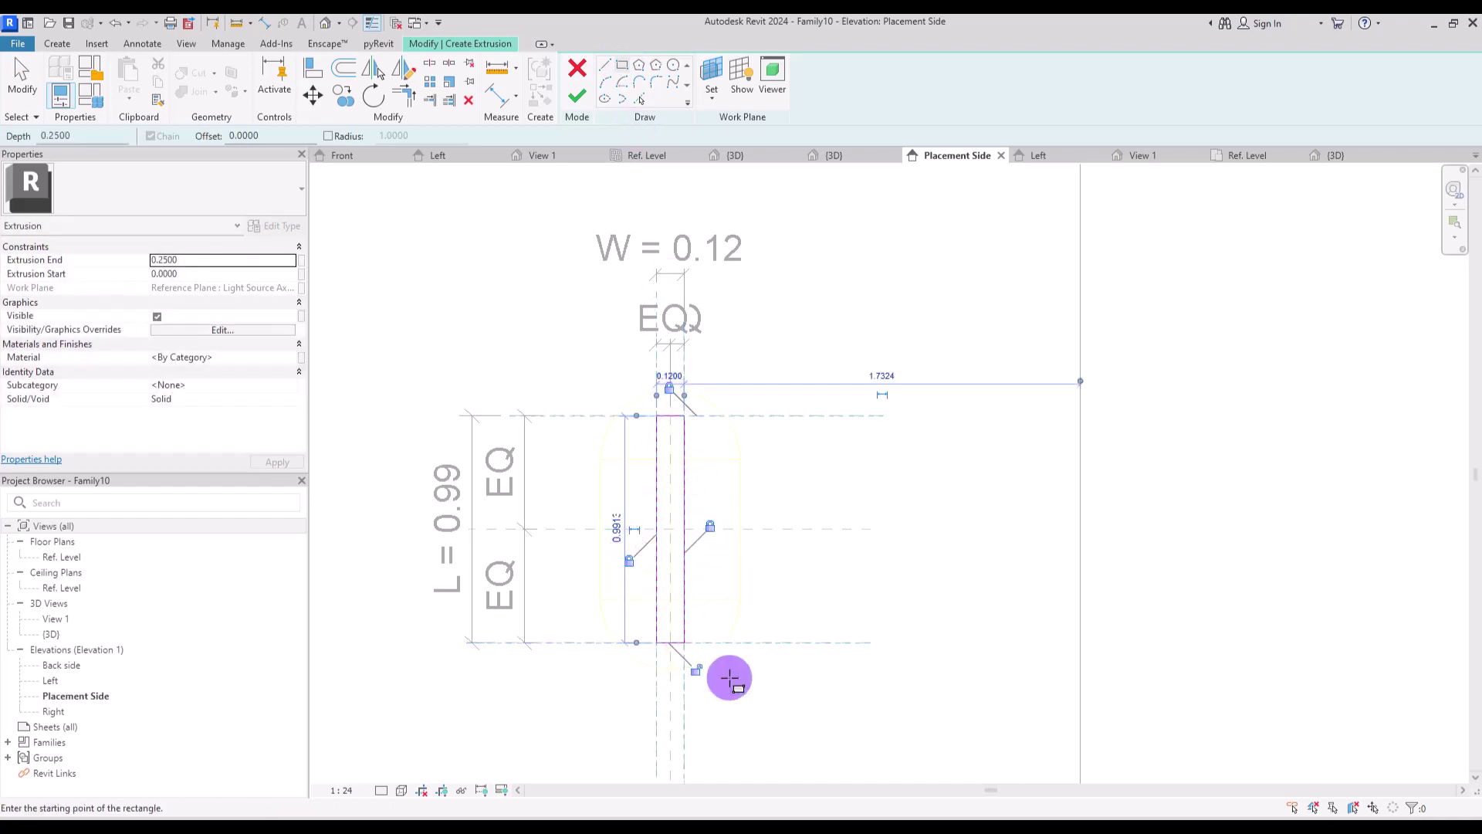
pyautogui.click(577, 96)
# Step: Associate the solid extrusion's material with a new type parameter named Material
pyautogui.click(226, 390)
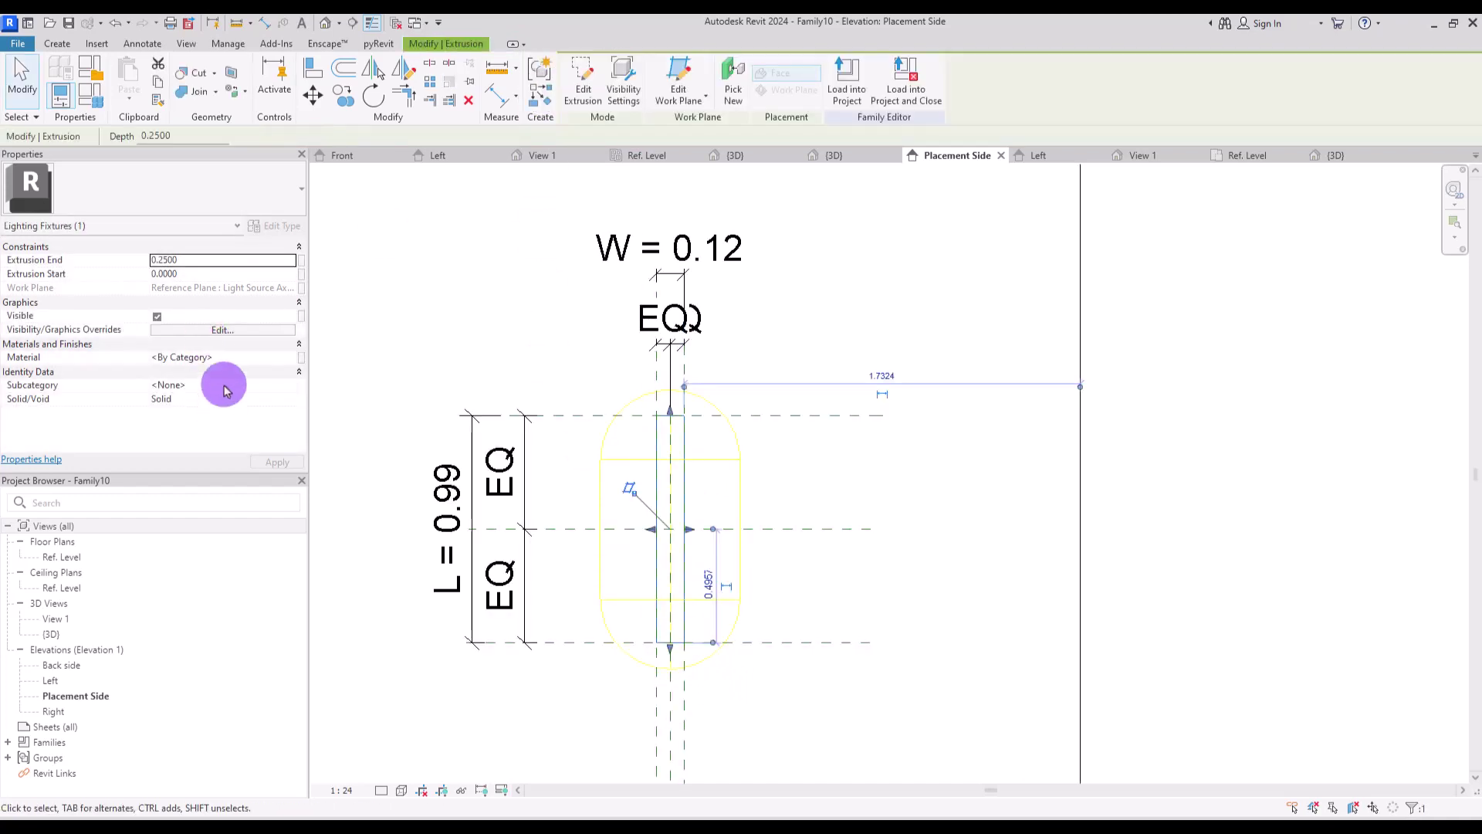
pyautogui.click(301, 358)
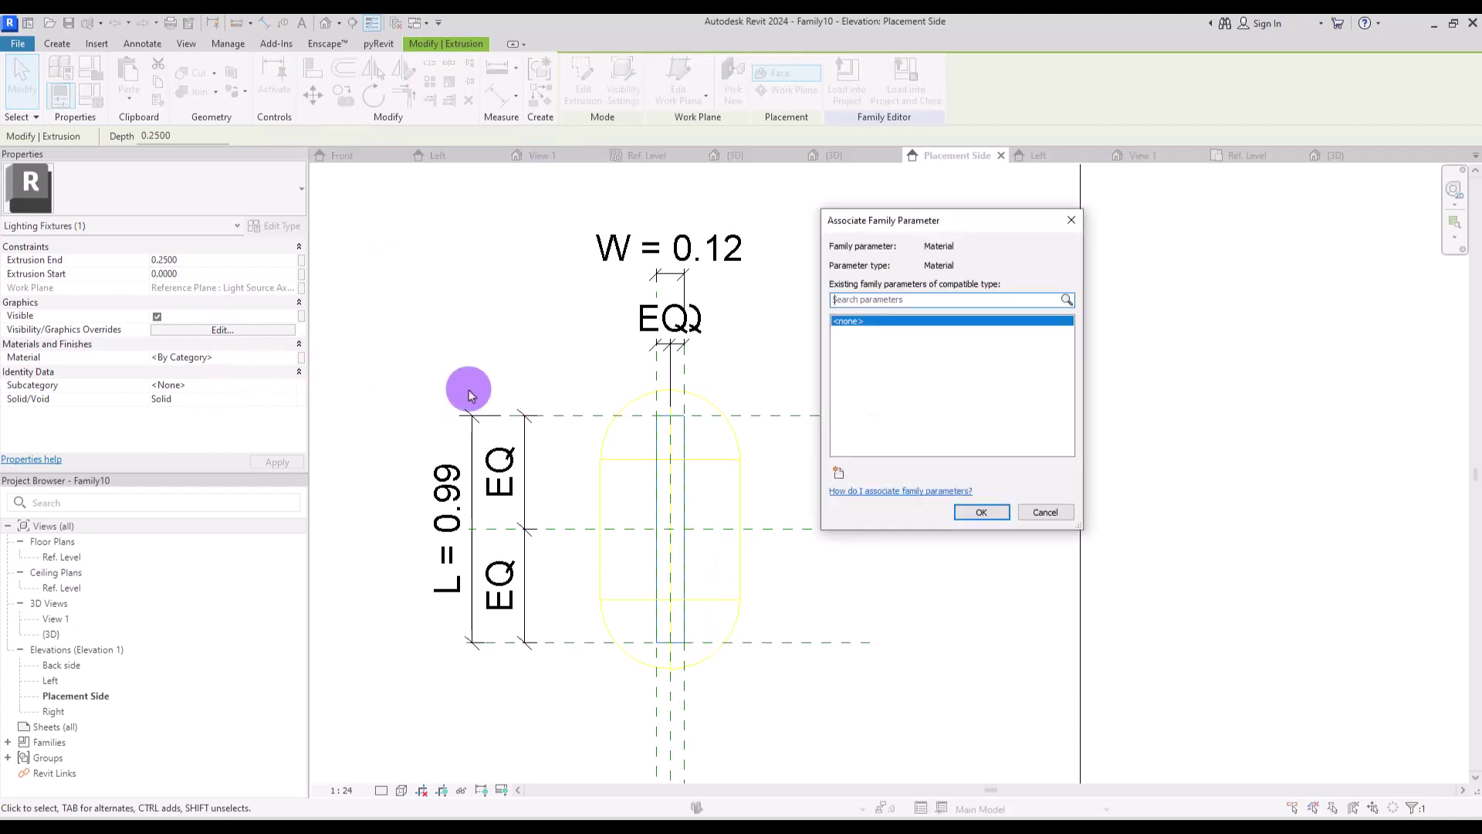
pyautogui.click(849, 480)
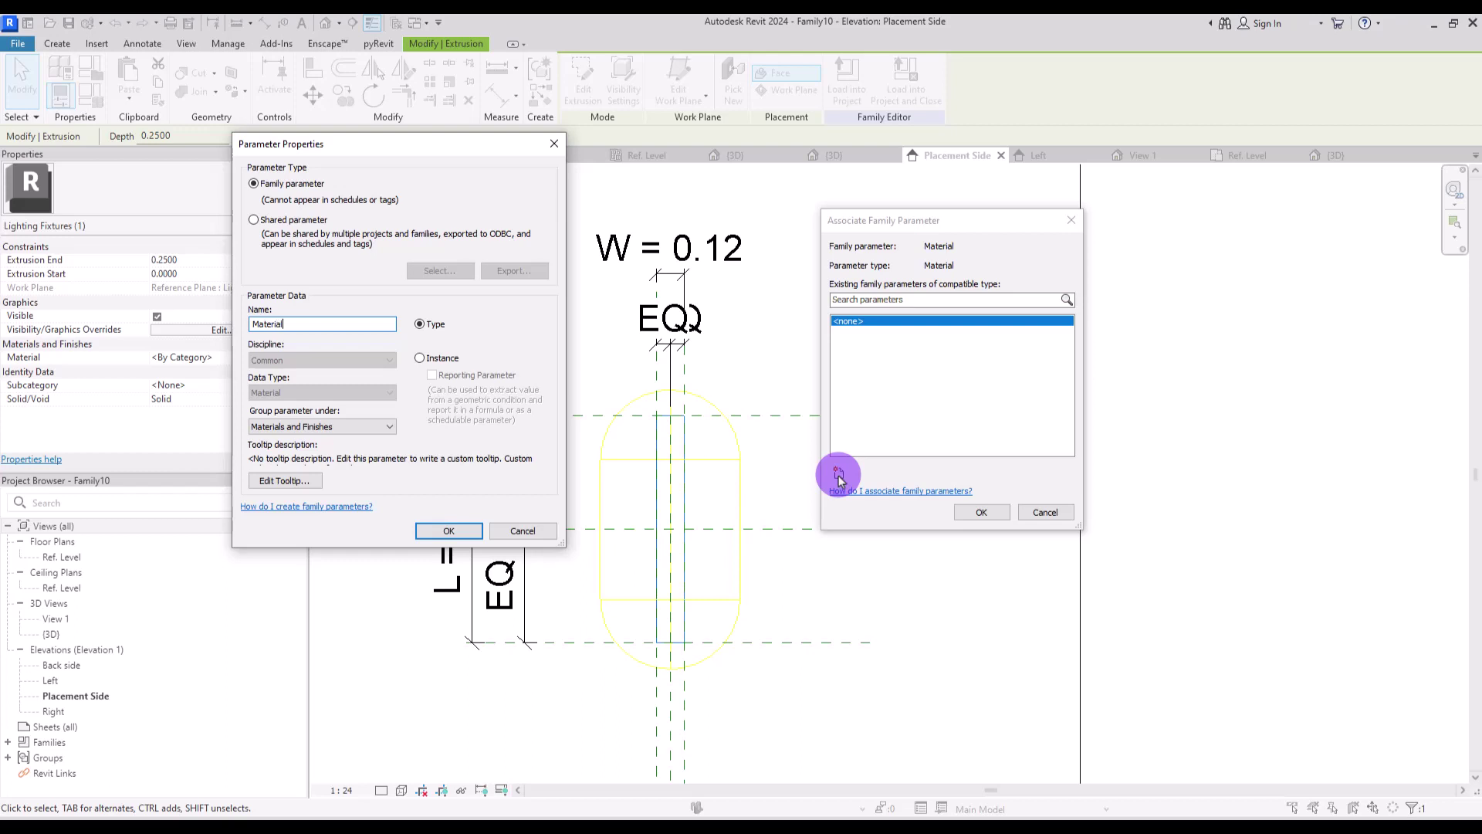
pyautogui.write('Material')
pyautogui.click(448, 531)
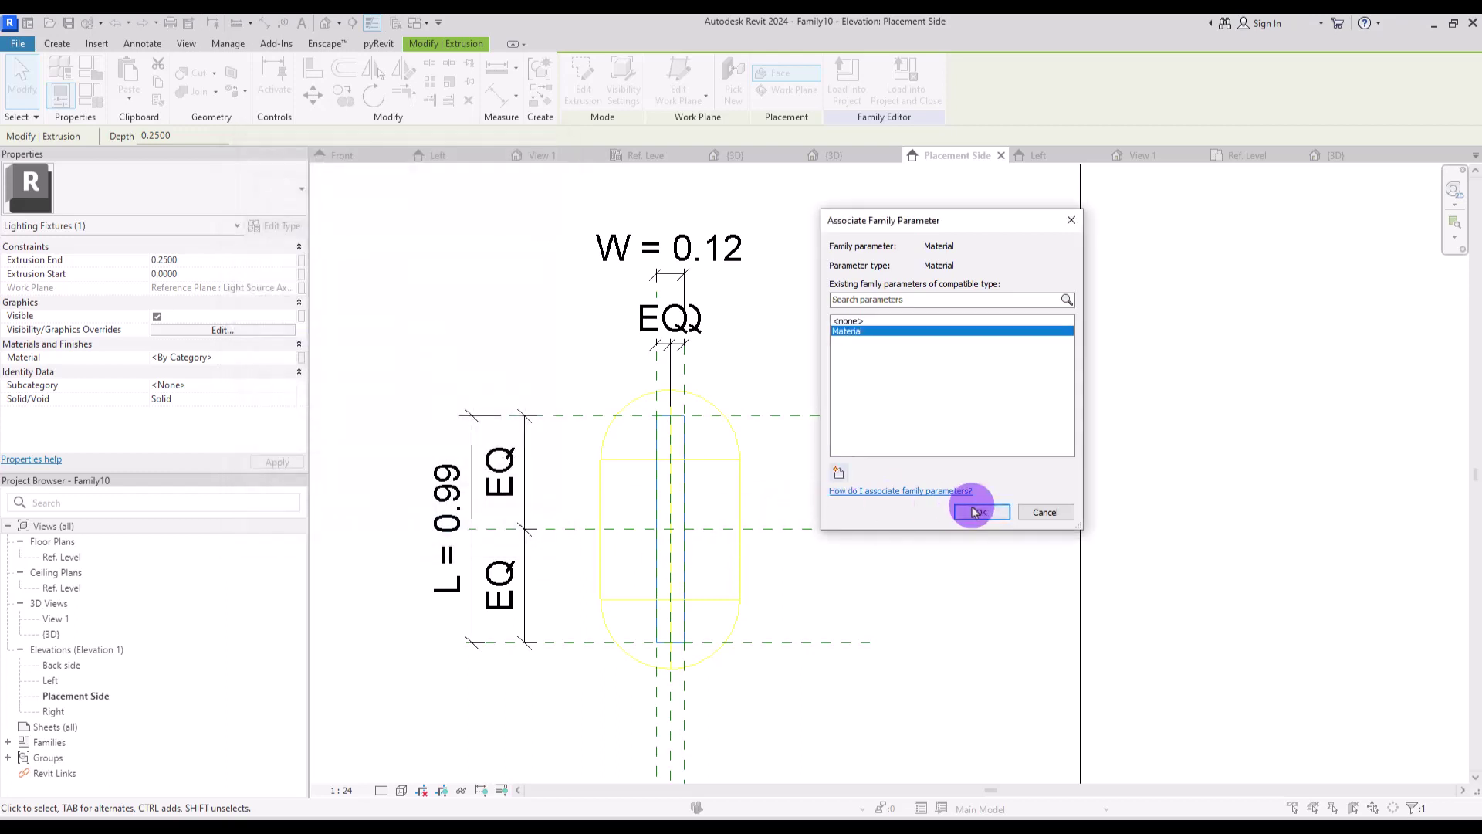
pyautogui.click(981, 511)
pyautogui.click(817, 275)
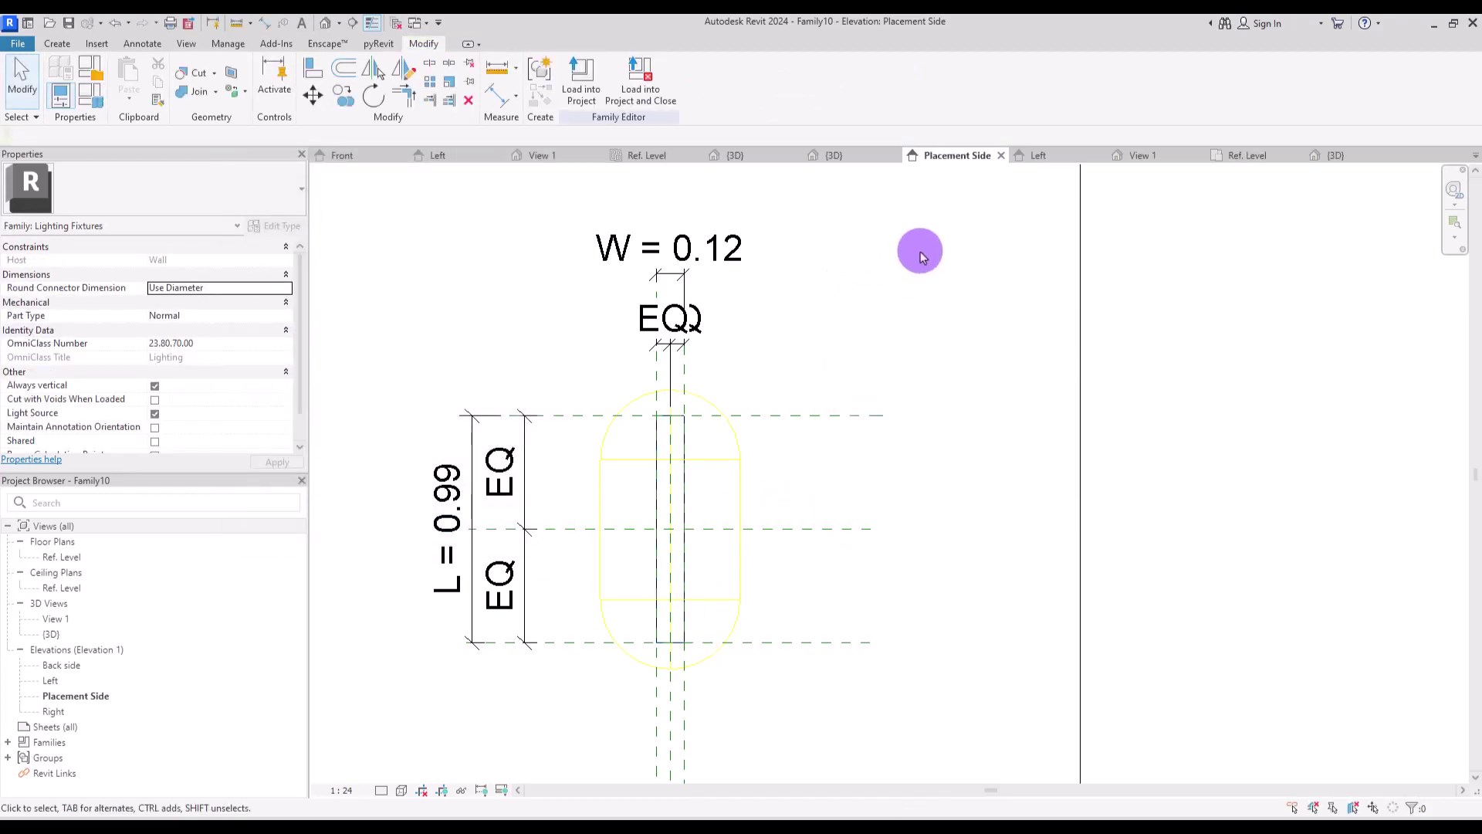
# Step: Move the light source axis plane closer to the wall in the Left elevation and dimension its distance from the wall face
pyautogui.click(1039, 158)
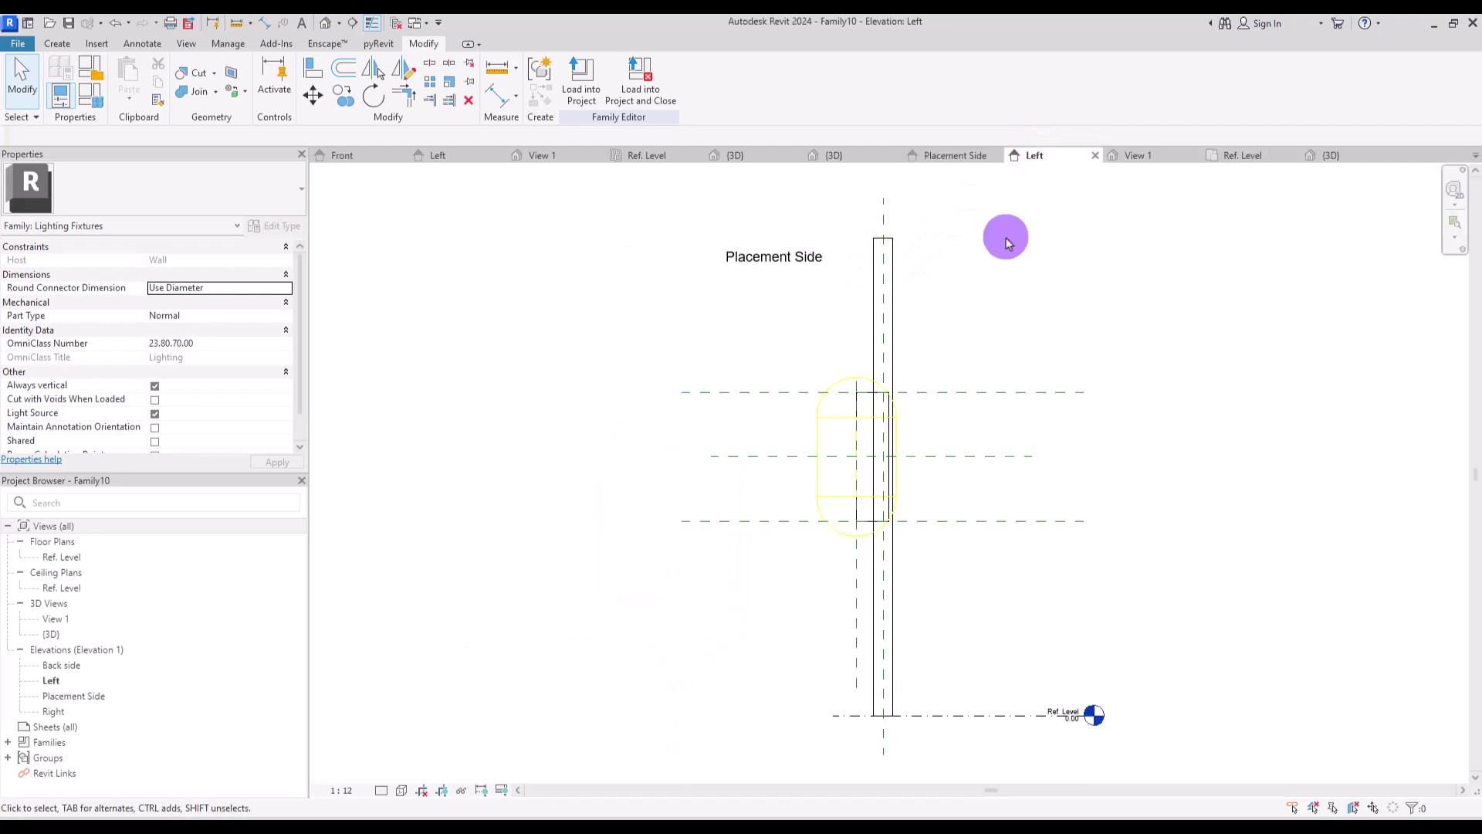
pyautogui.scroll(3, 885, 456)
pyautogui.moveTo(884, 460); pyautogui.dragTo(767, 410, button='middle')
pyautogui.scroll(-1, 692, 317)
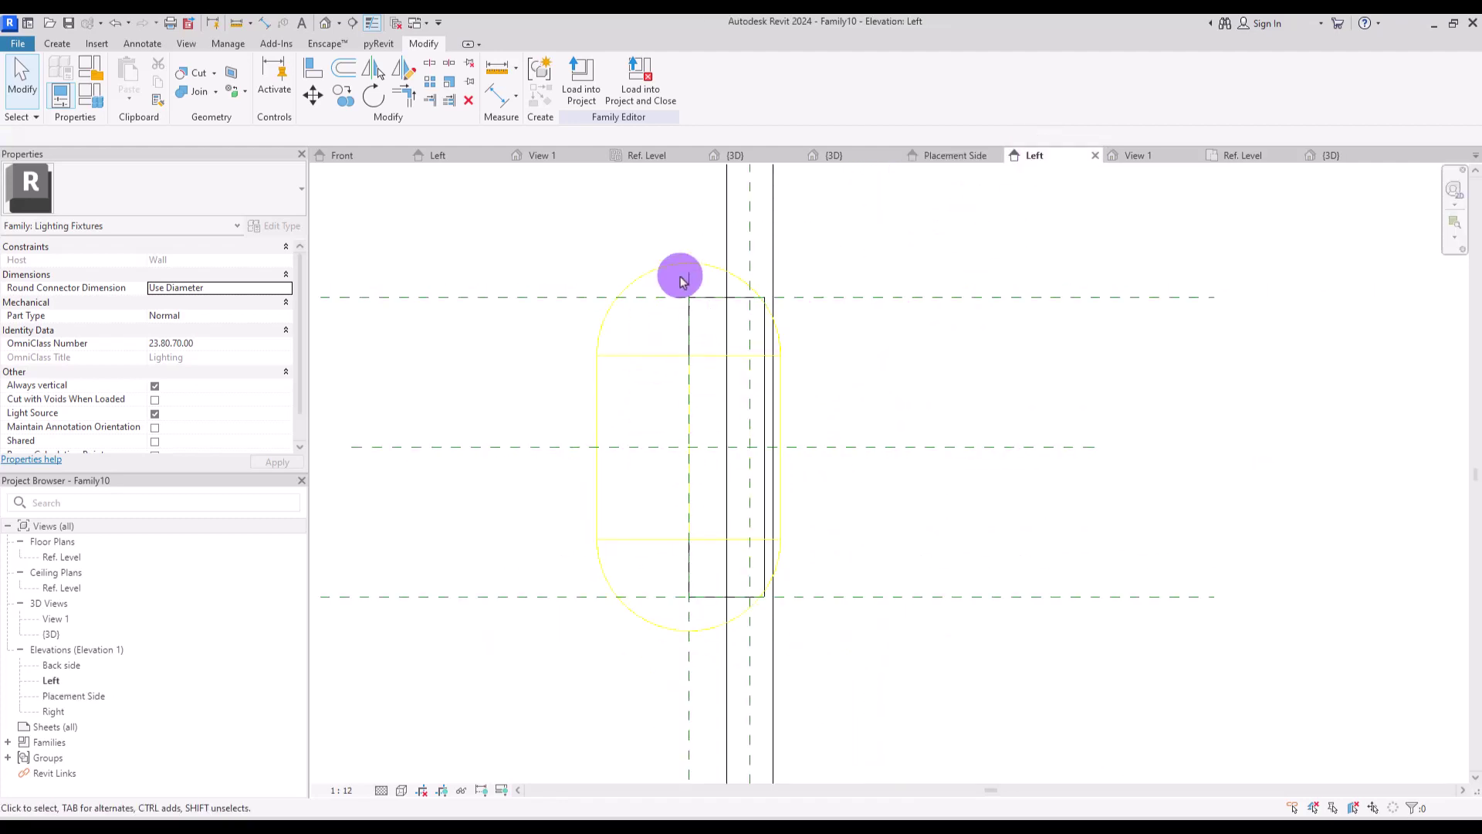
pyautogui.click(688, 692)
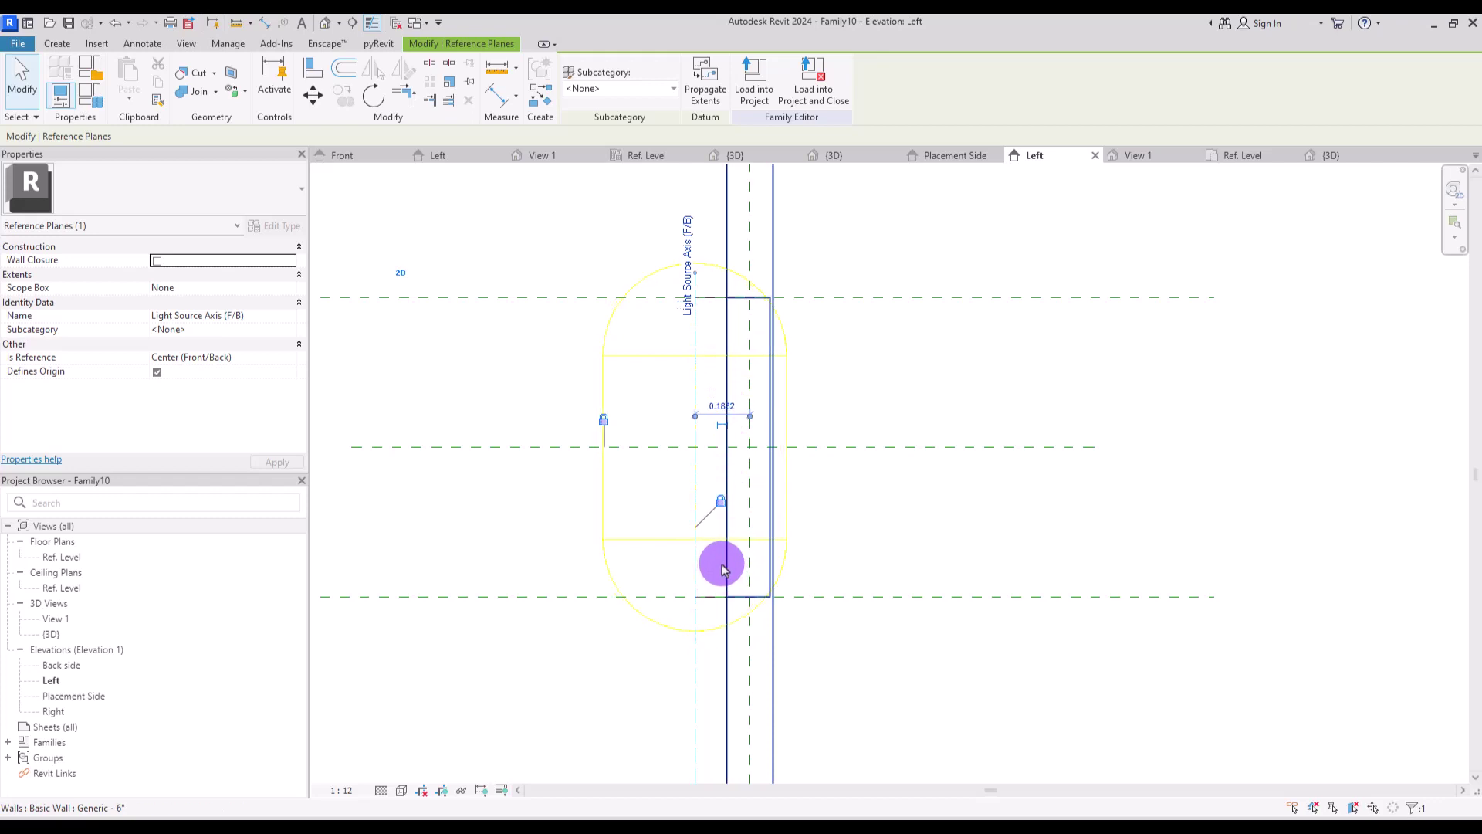
pyautogui.click(497, 96)
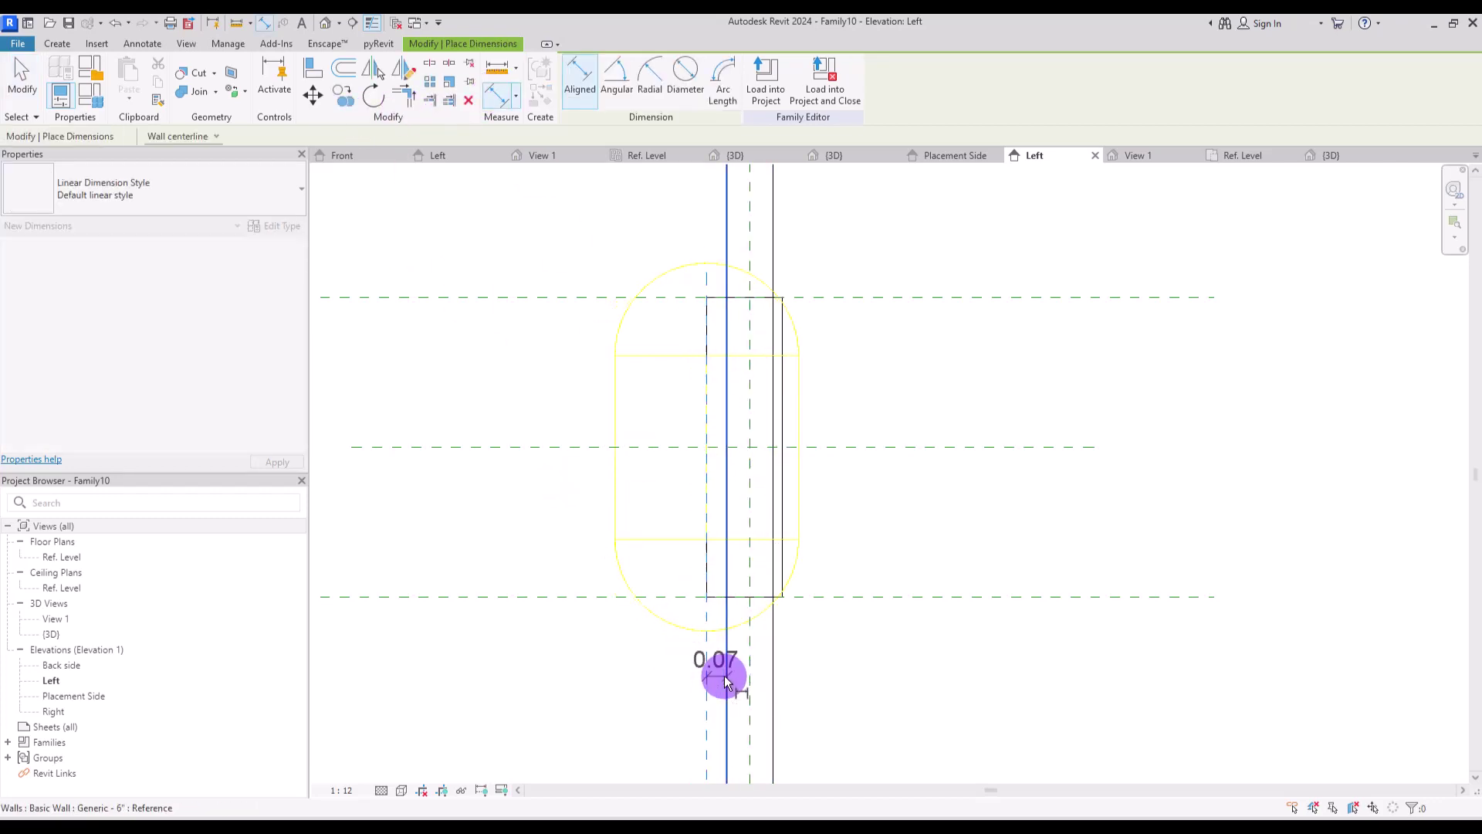
pyautogui.moveTo(893, 679); pyautogui.dragTo(867, 404, button='middle')
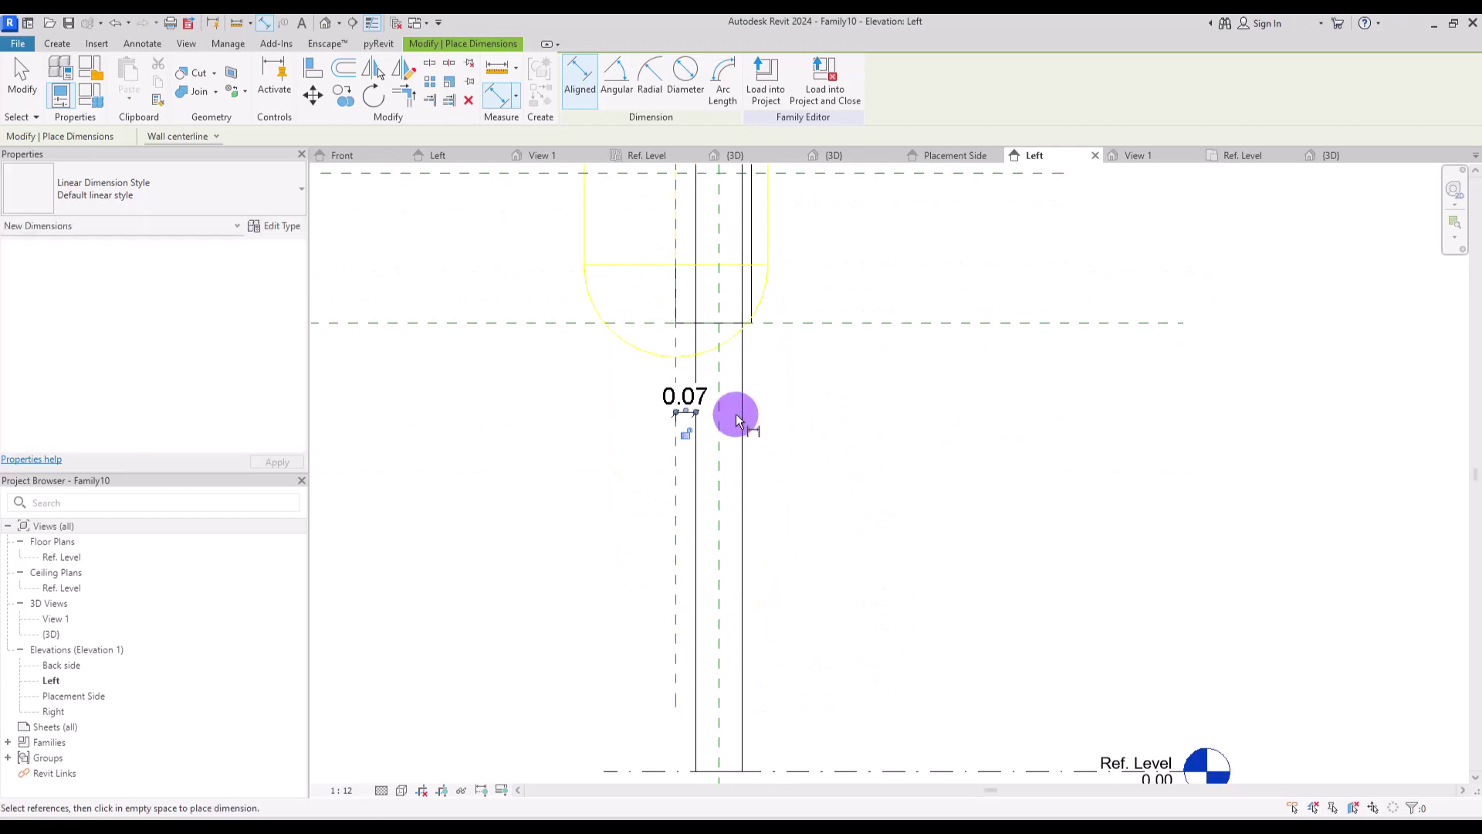
pyautogui.scroll(5, 735, 421)
pyautogui.press('Escape')
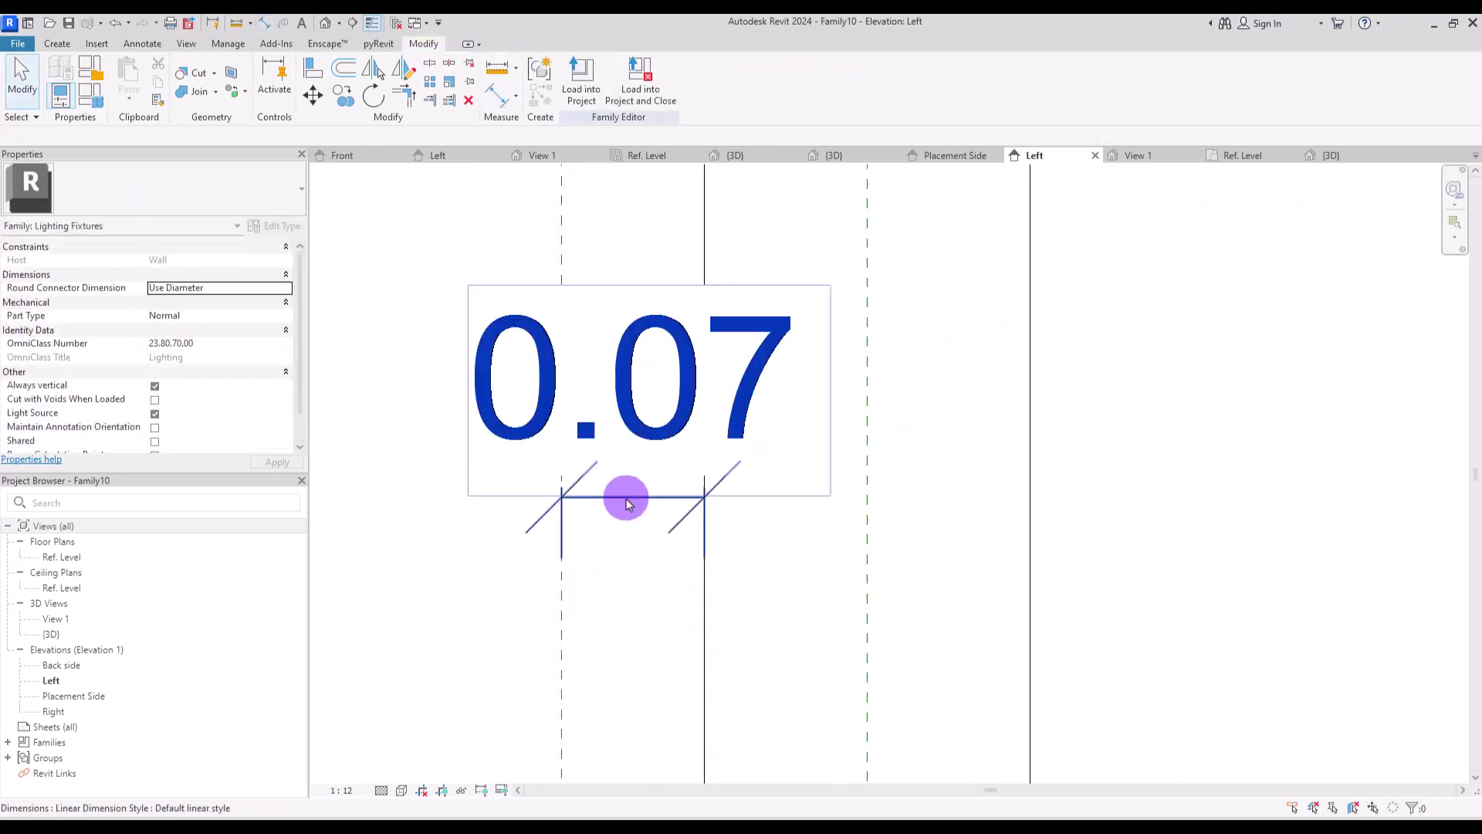
# Step: Reduce the dimensioned distance between the light source axis plane and the wall face so they are almost flush
pyautogui.click(560, 622)
pyautogui.click(626, 467)
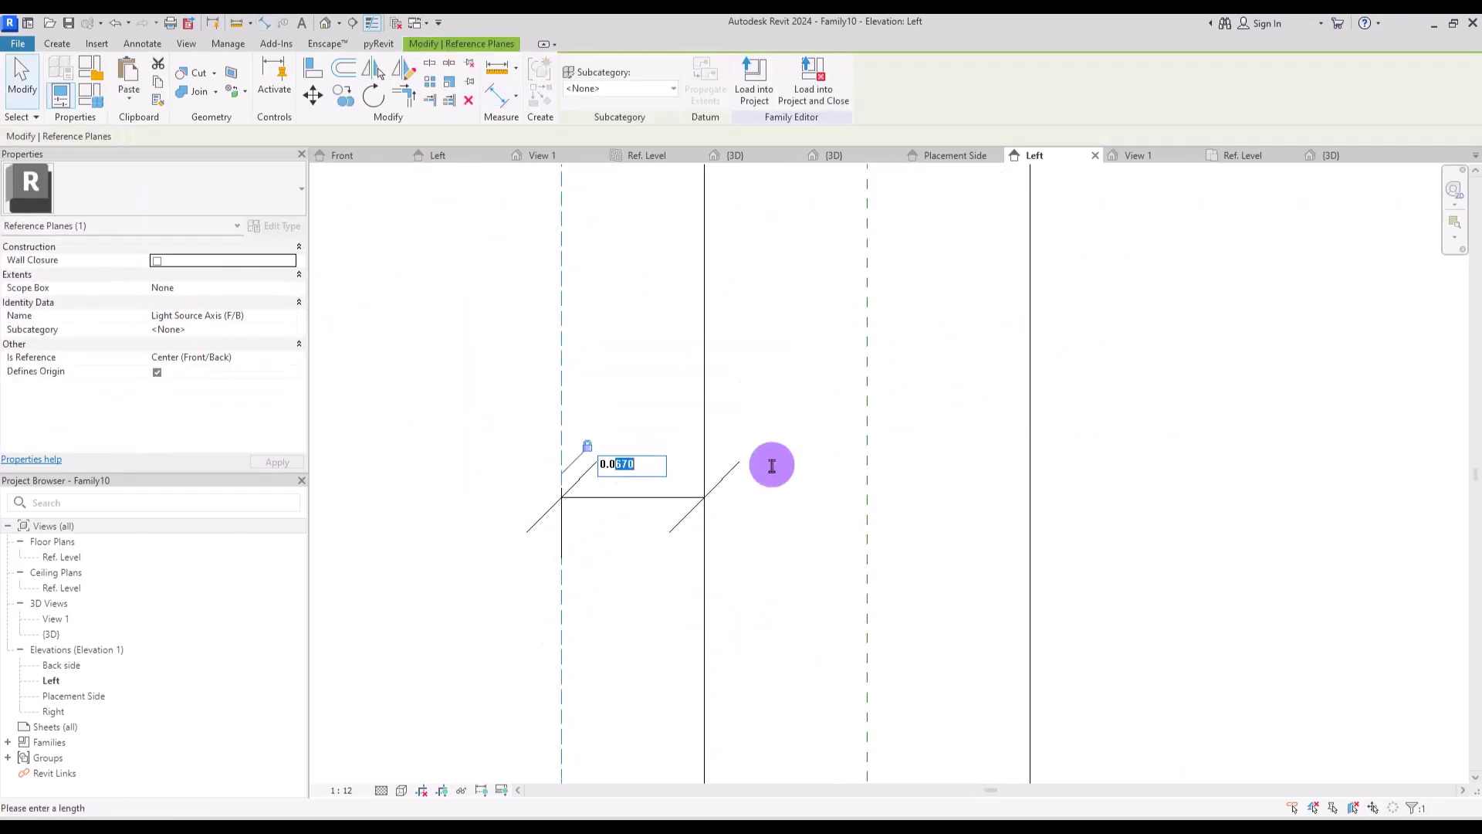
pyautogui.press('Return')
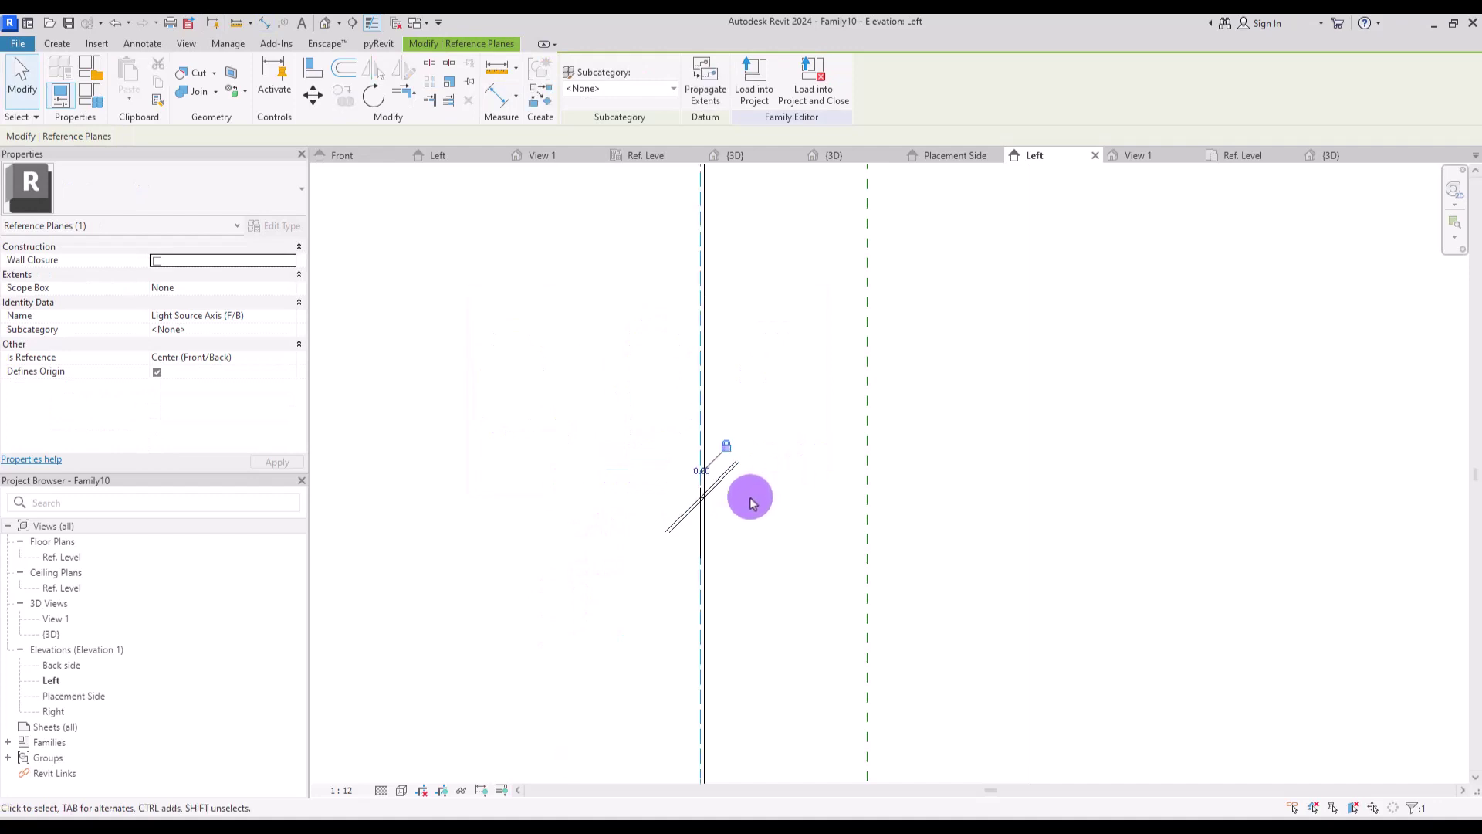
pyautogui.click(626, 507)
# Step: Shorten the solid extrusion to the wall's center reference plane, giving it a depth of 0.0782 m
pyautogui.scroll(-5, 700, 580)
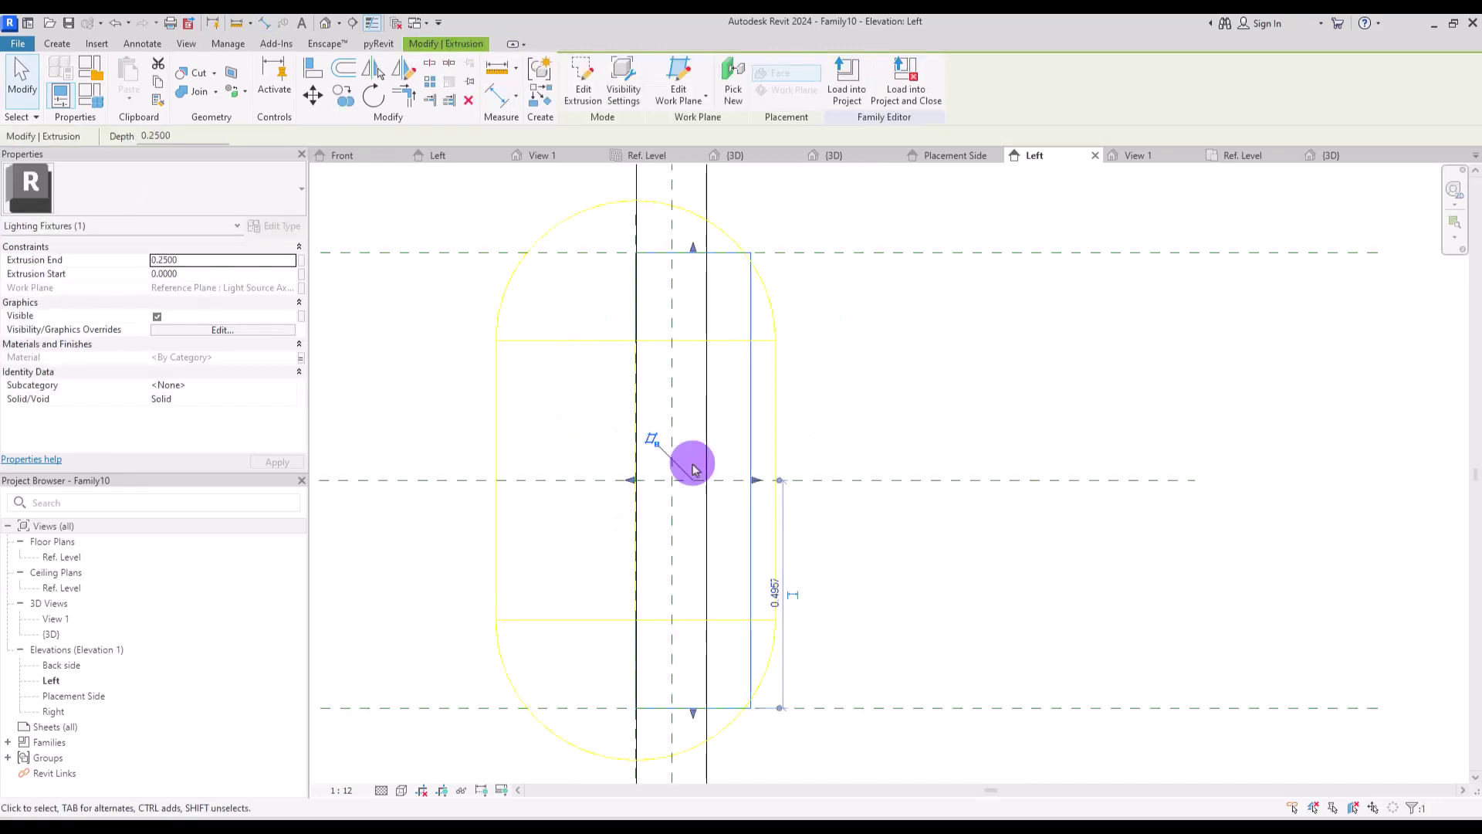
pyautogui.click(847, 368)
pyautogui.click(746, 416)
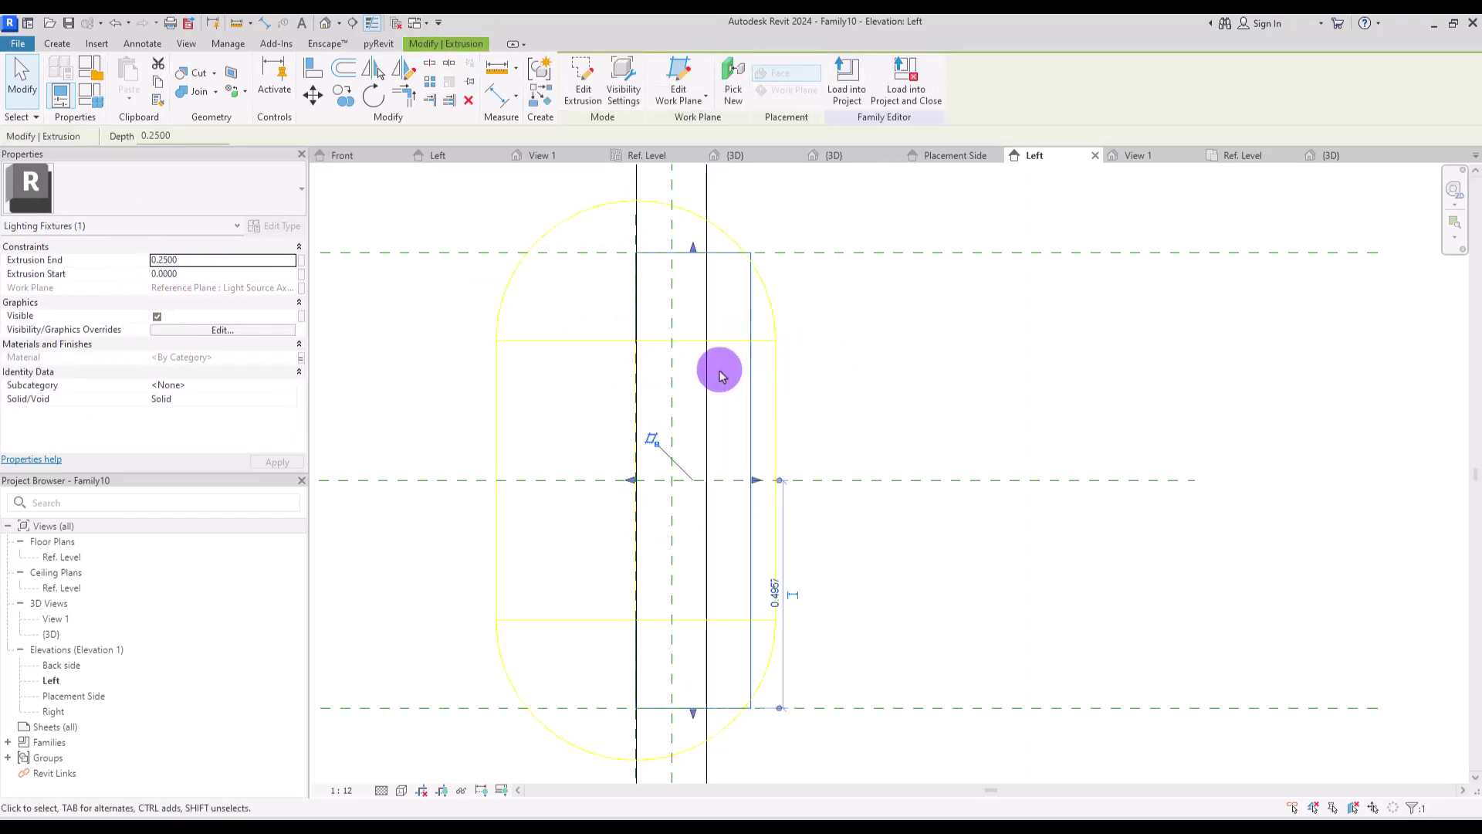
pyautogui.moveTo(755, 479); pyautogui.dragTo(673, 484)
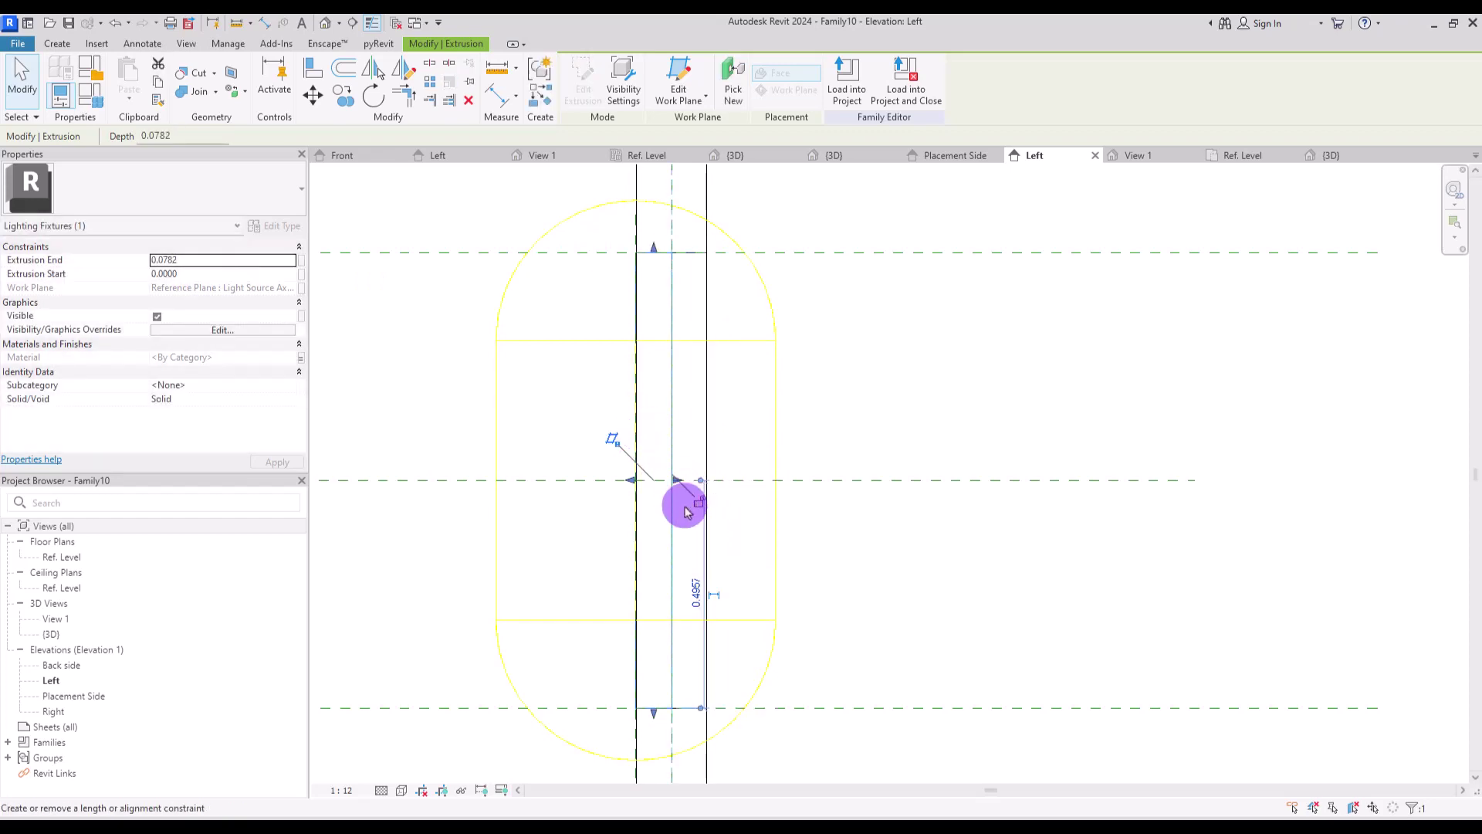
# Step: Shorten the void extrusion to the wall's center reference plane in the Left elevation, giving it a depth of 0.0782 m
pyautogui.click(820, 381)
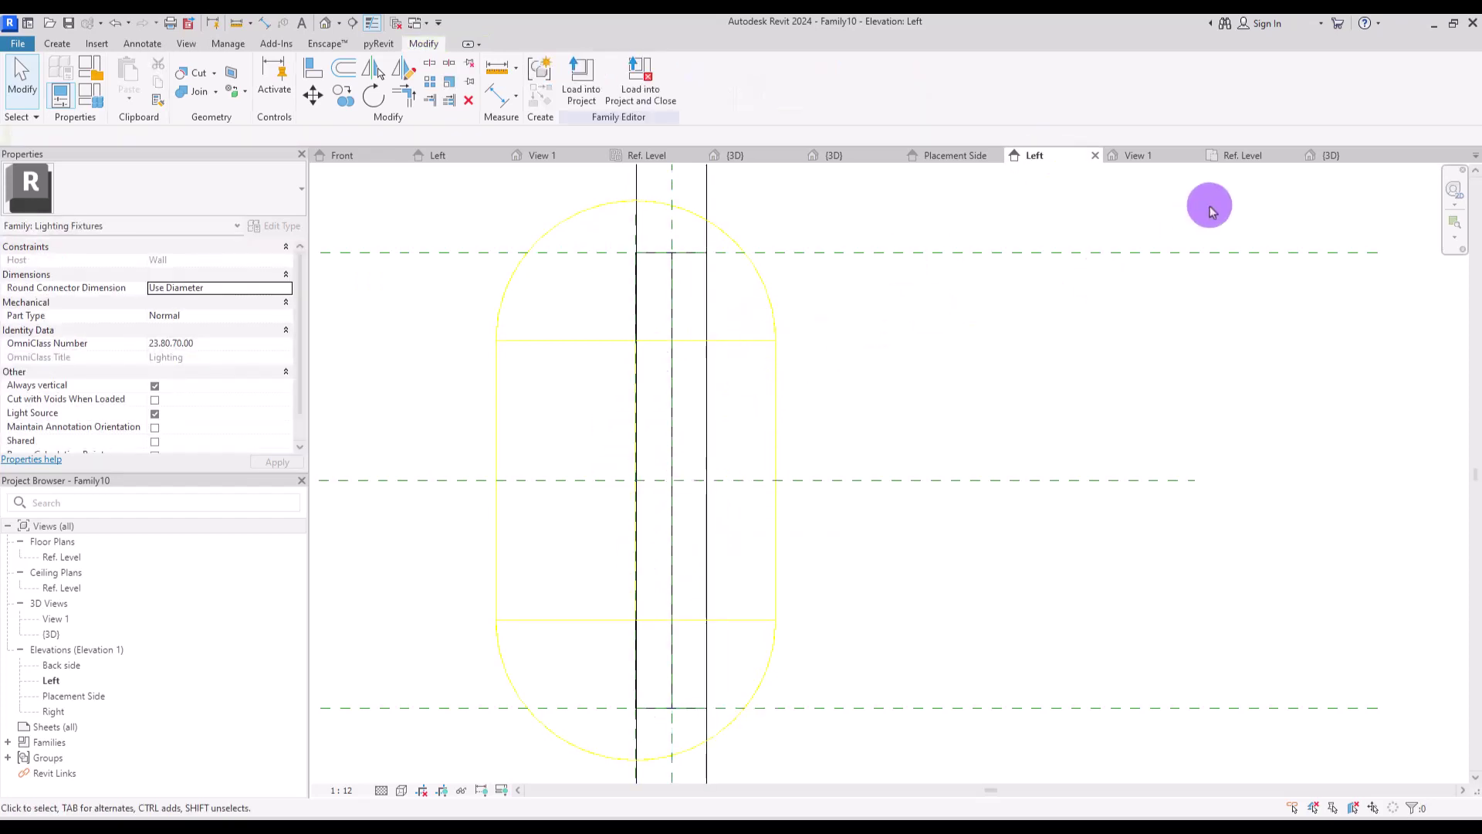
pyautogui.click(1310, 155)
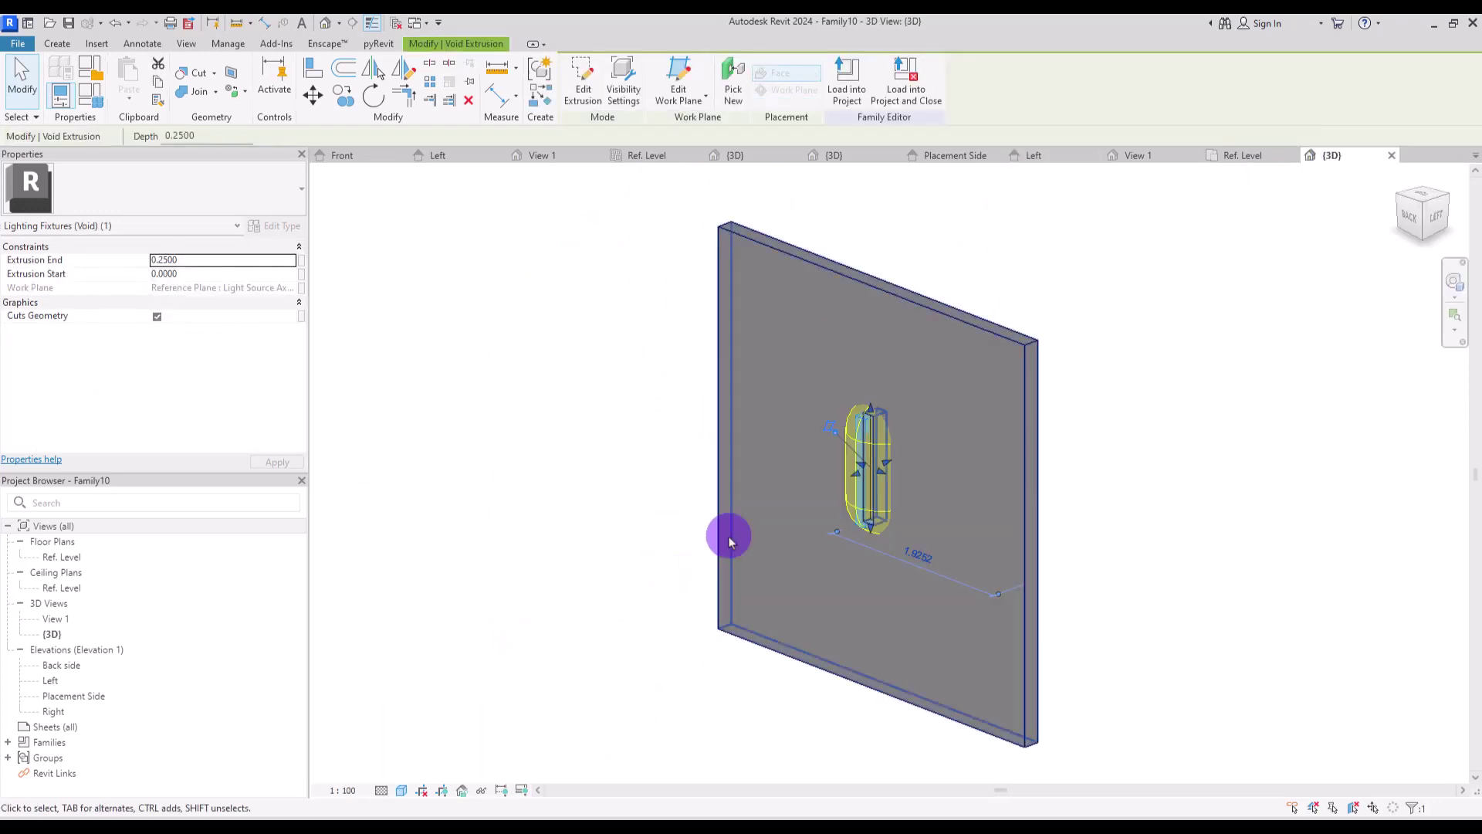
pyautogui.click(1038, 158)
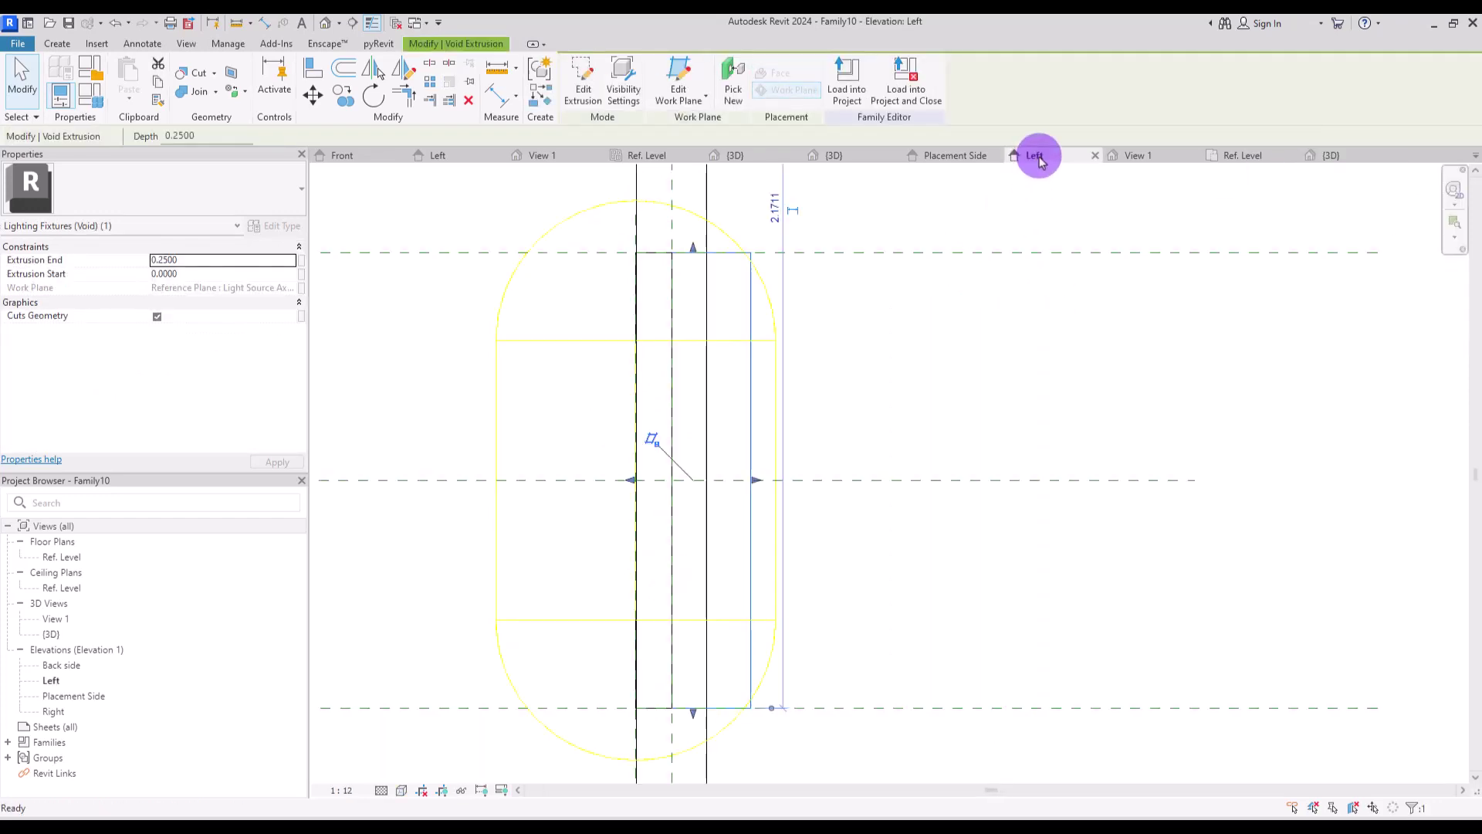
pyautogui.moveTo(755, 481); pyautogui.dragTo(672, 483)
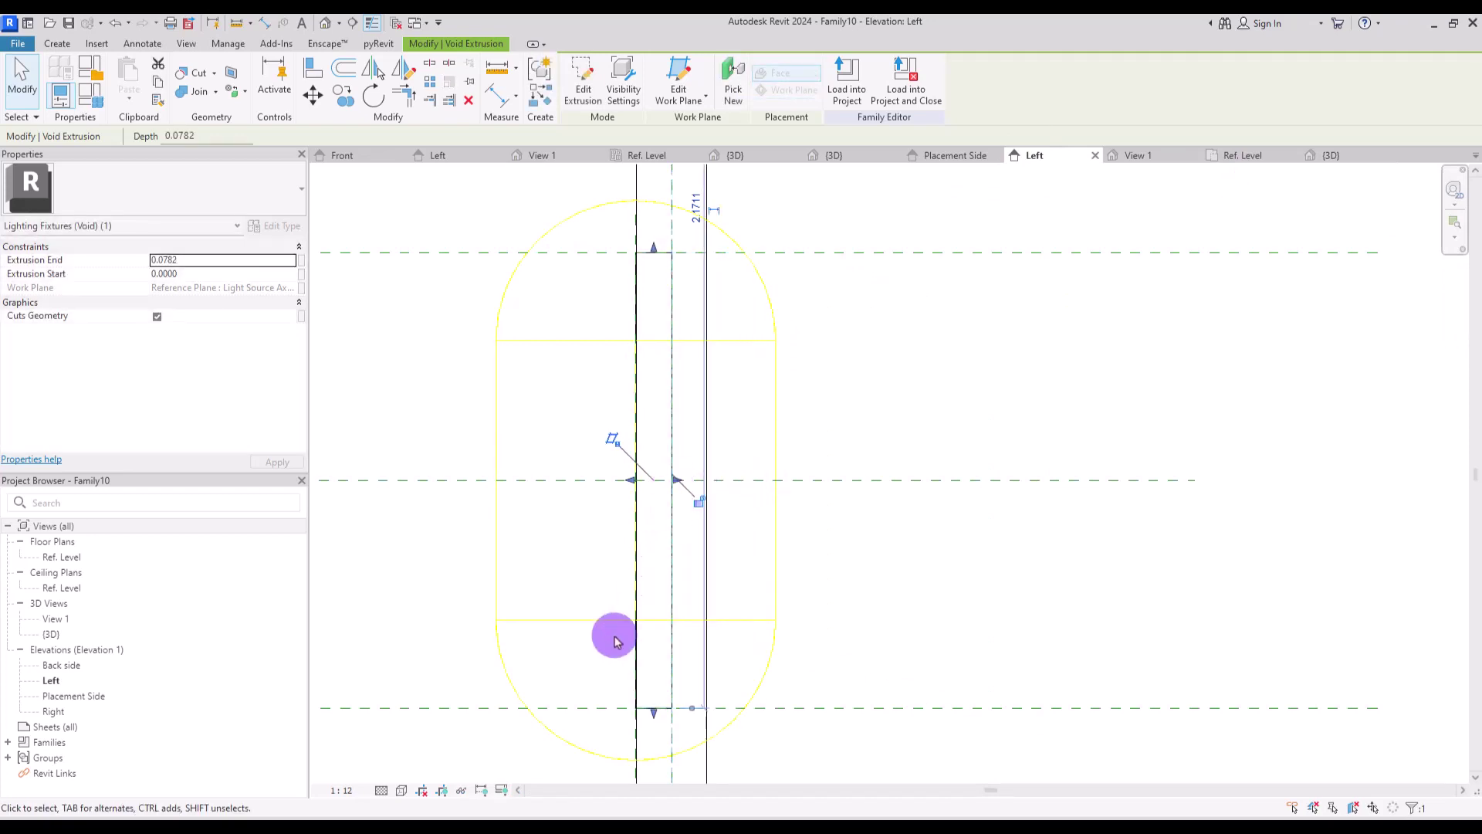
pyautogui.click(692, 410)
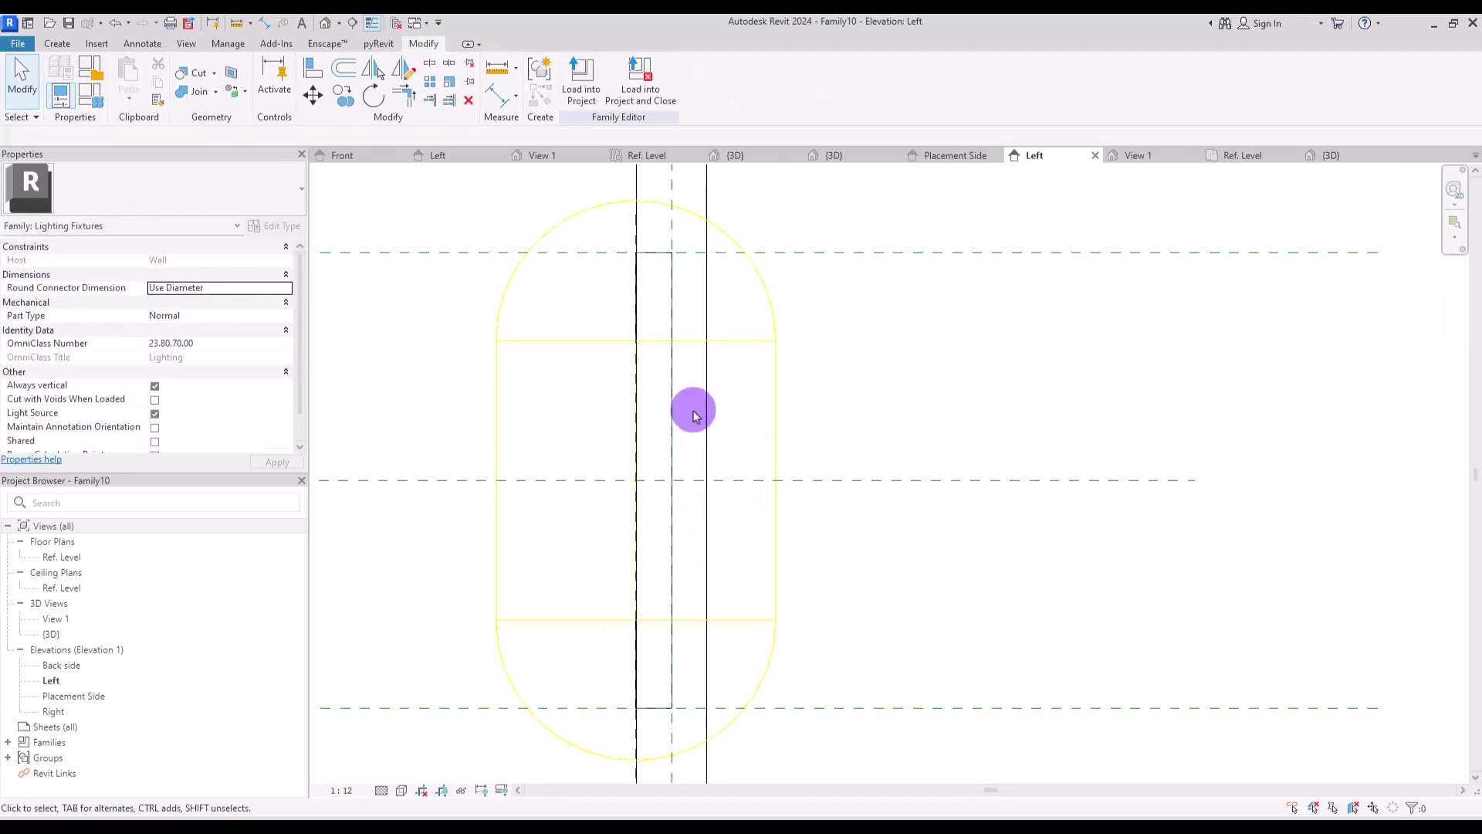
# Step: Load the finished wall fixture family into the YT 63 - Corridor-A project
pyautogui.click(1330, 156)
pyautogui.keyDown('shift'); pyautogui.moveTo(813, 503); pyautogui.dragTo(565, 129, button='middle'); pyautogui.keyUp('shift')
pyautogui.click(578, 74)
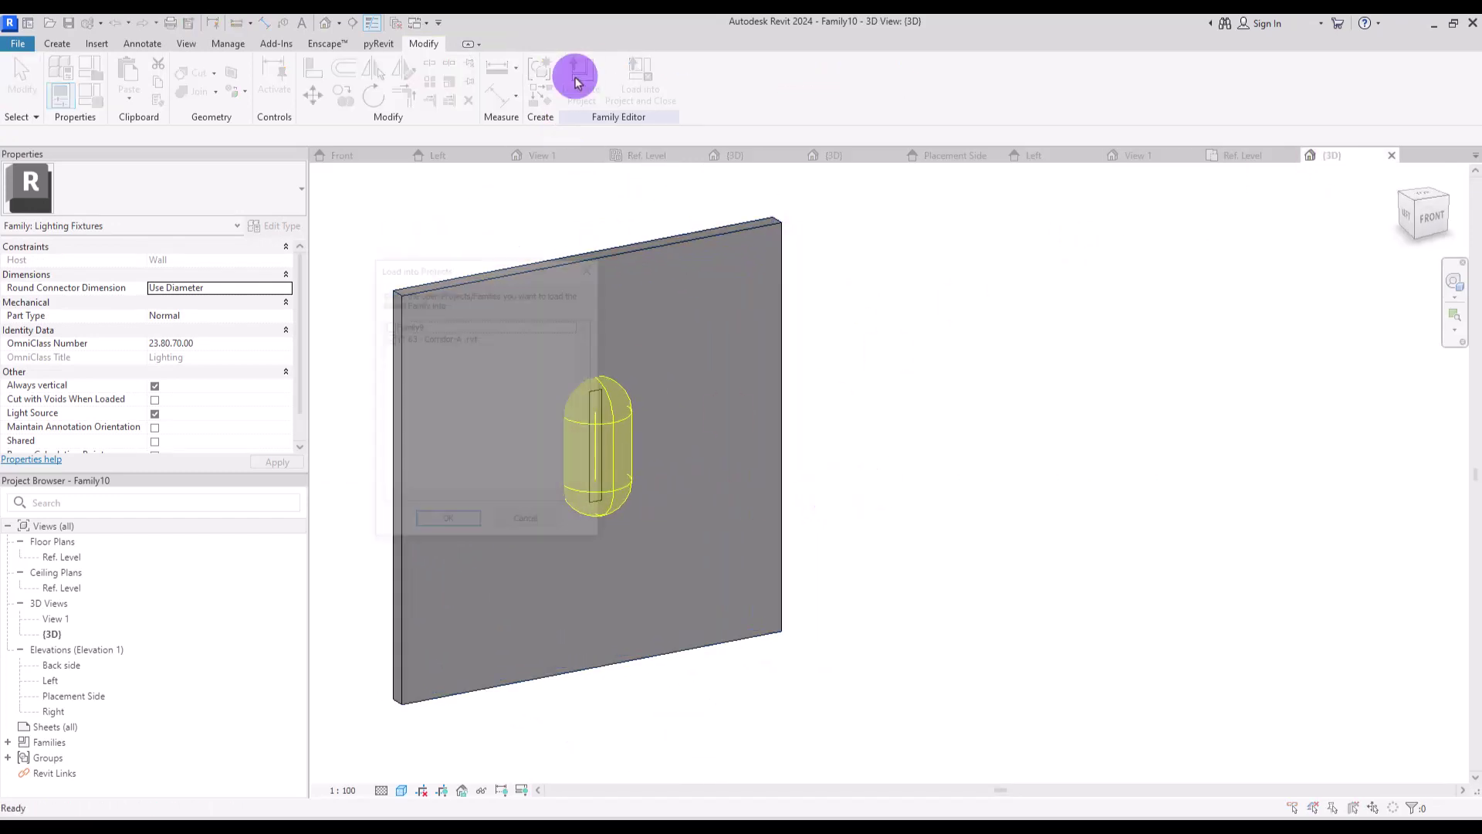
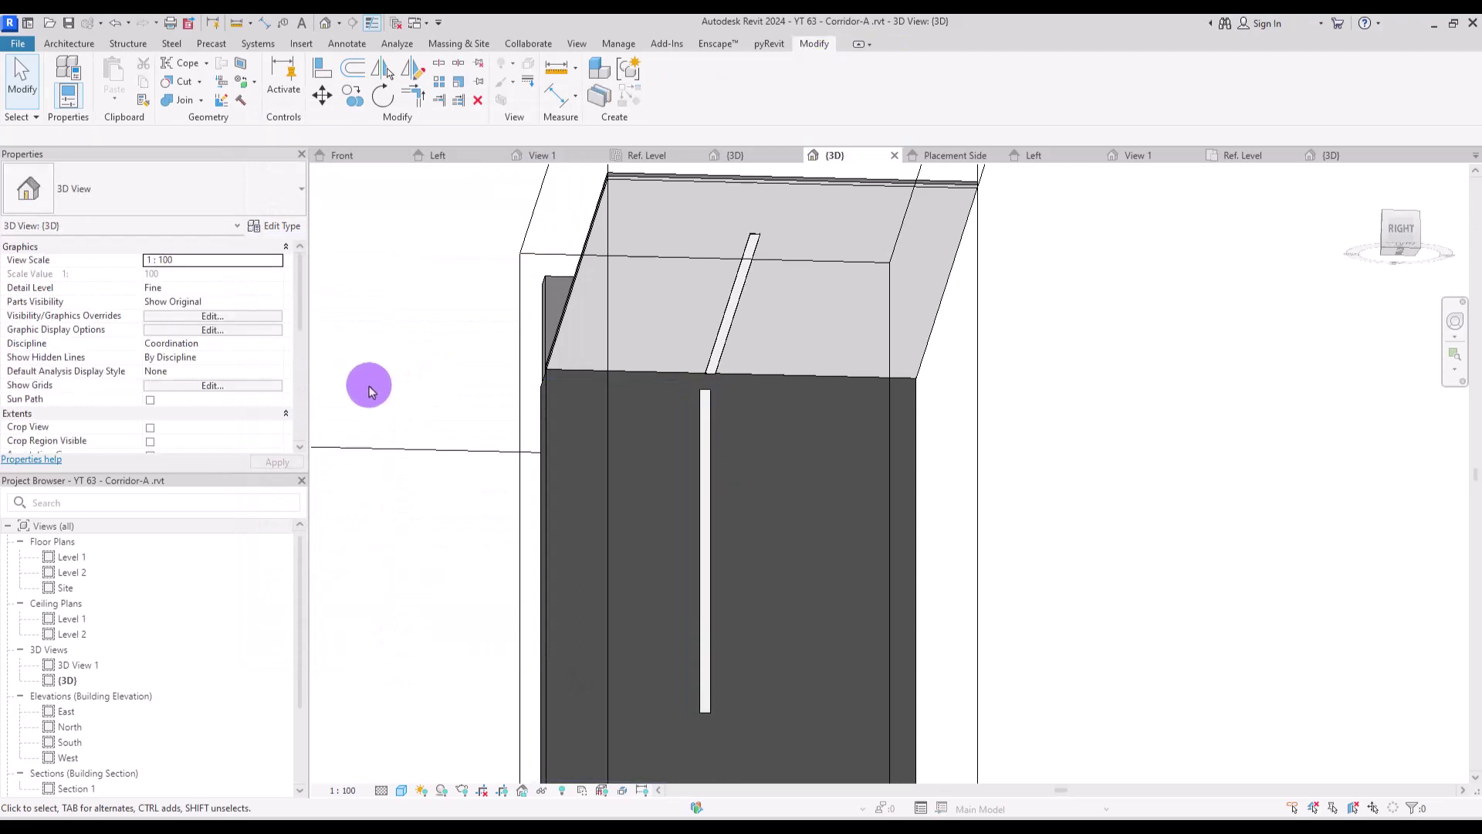
# Step: Align the wall fixture's upper end with the underside of the ceiling and lock the alignment
pyautogui.keyDown('shift'); pyautogui.moveTo(555, 569); pyautogui.dragTo(676, 584, button='middle'); pyautogui.keyUp('shift')
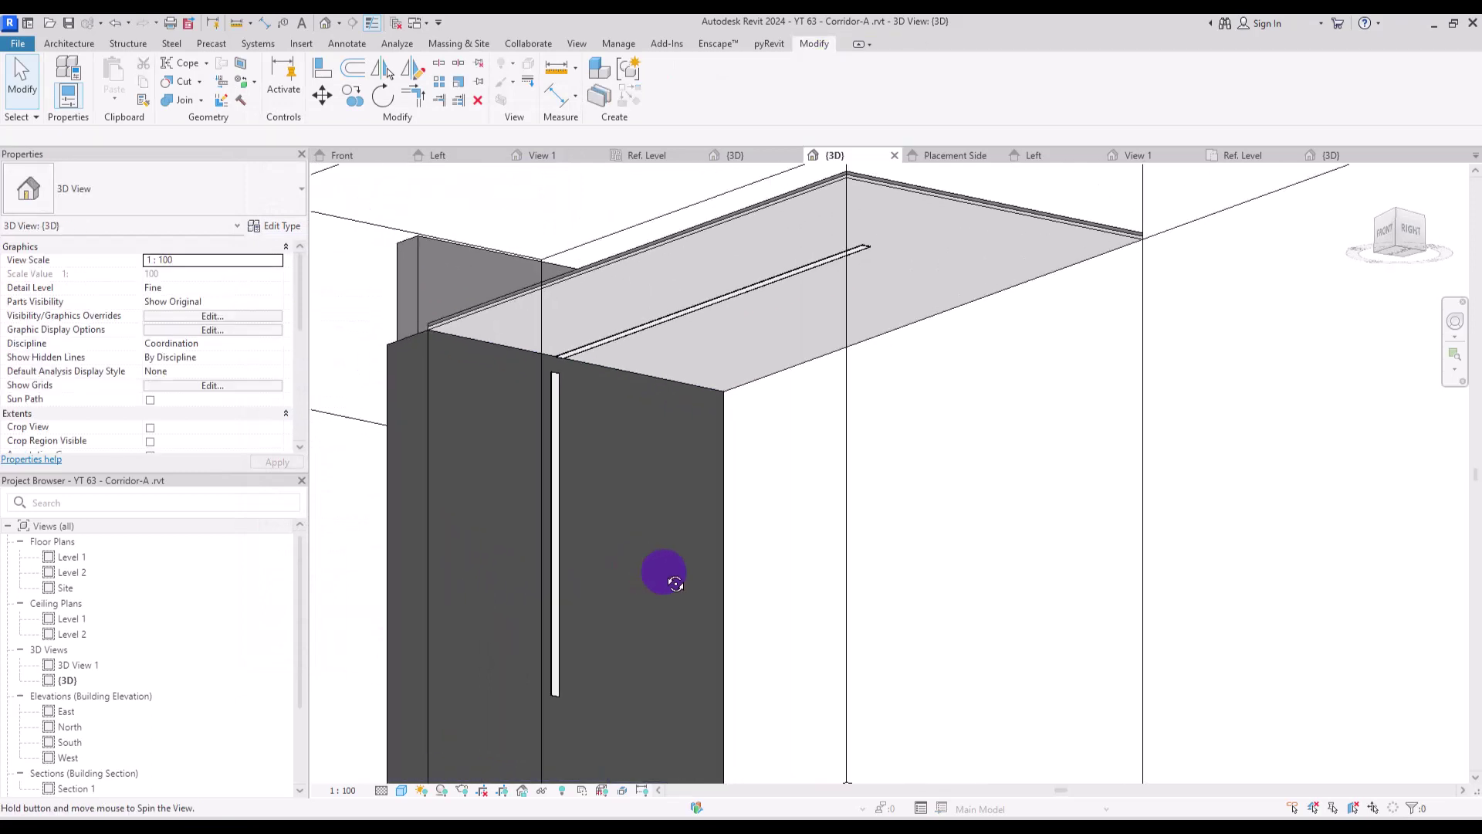
pyautogui.click(323, 70)
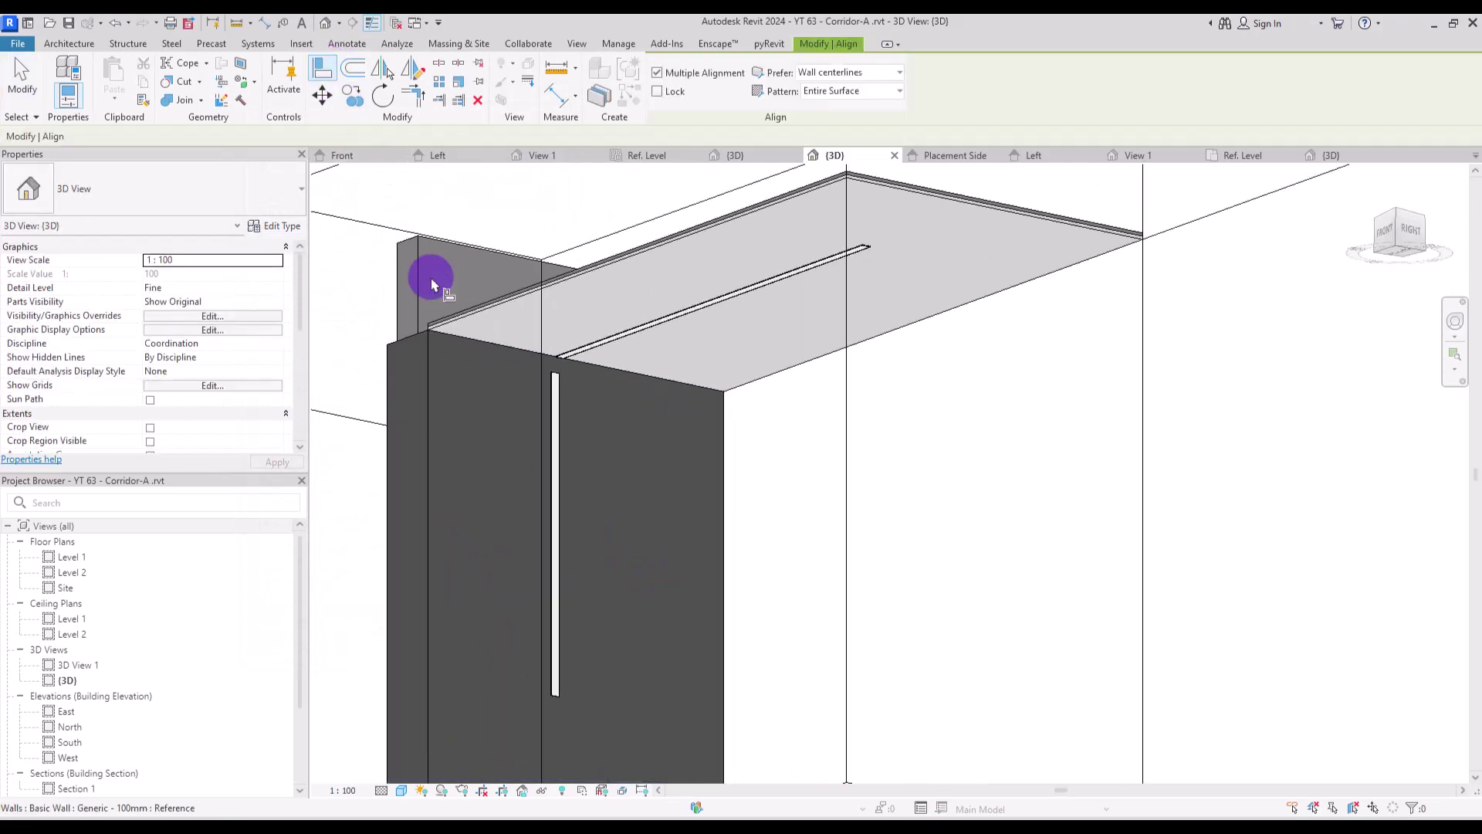
pyautogui.click(457, 331)
pyautogui.click(558, 377)
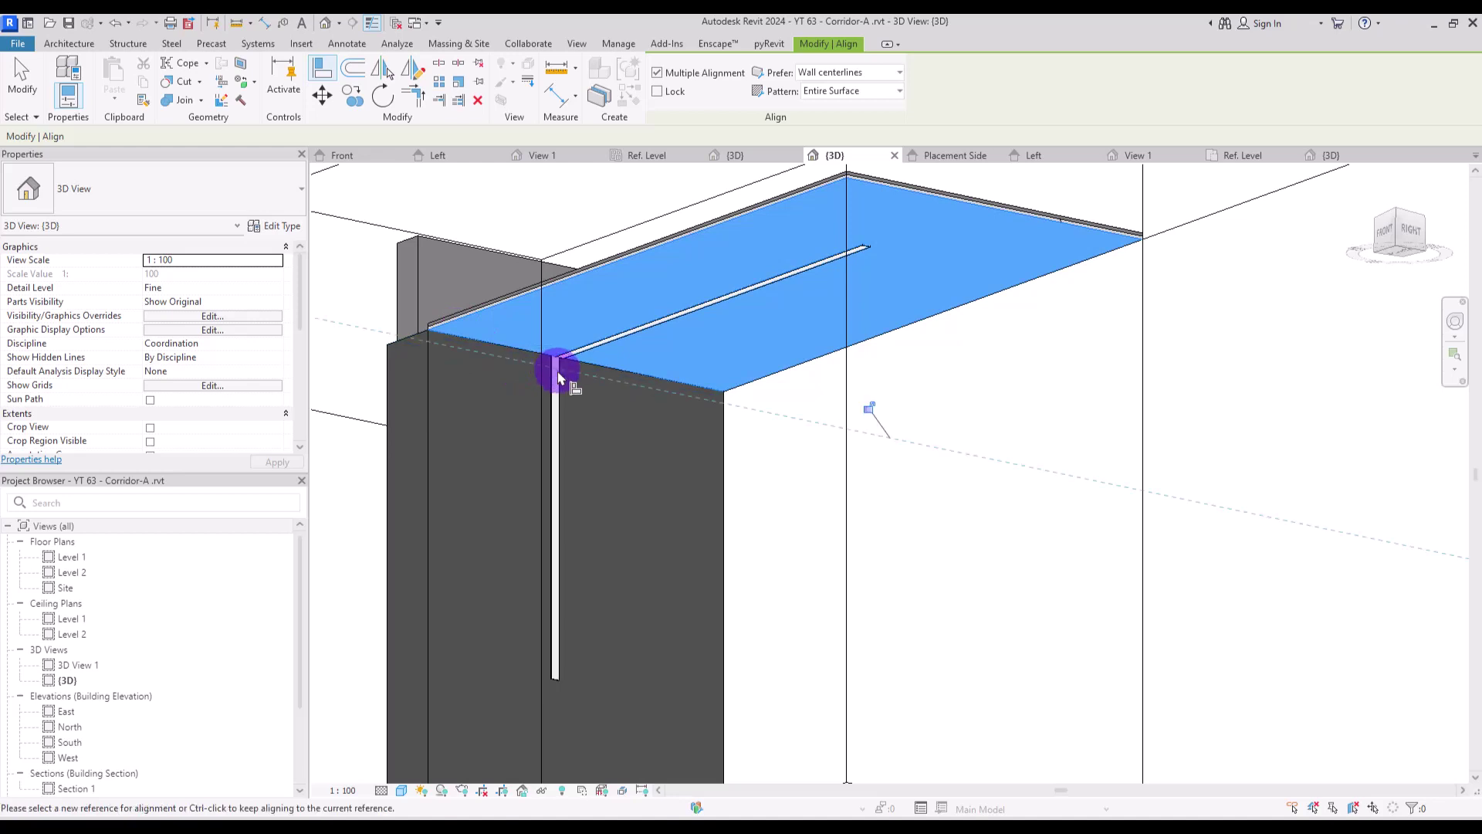
pyautogui.press('Escape')
pyautogui.press('Escape')
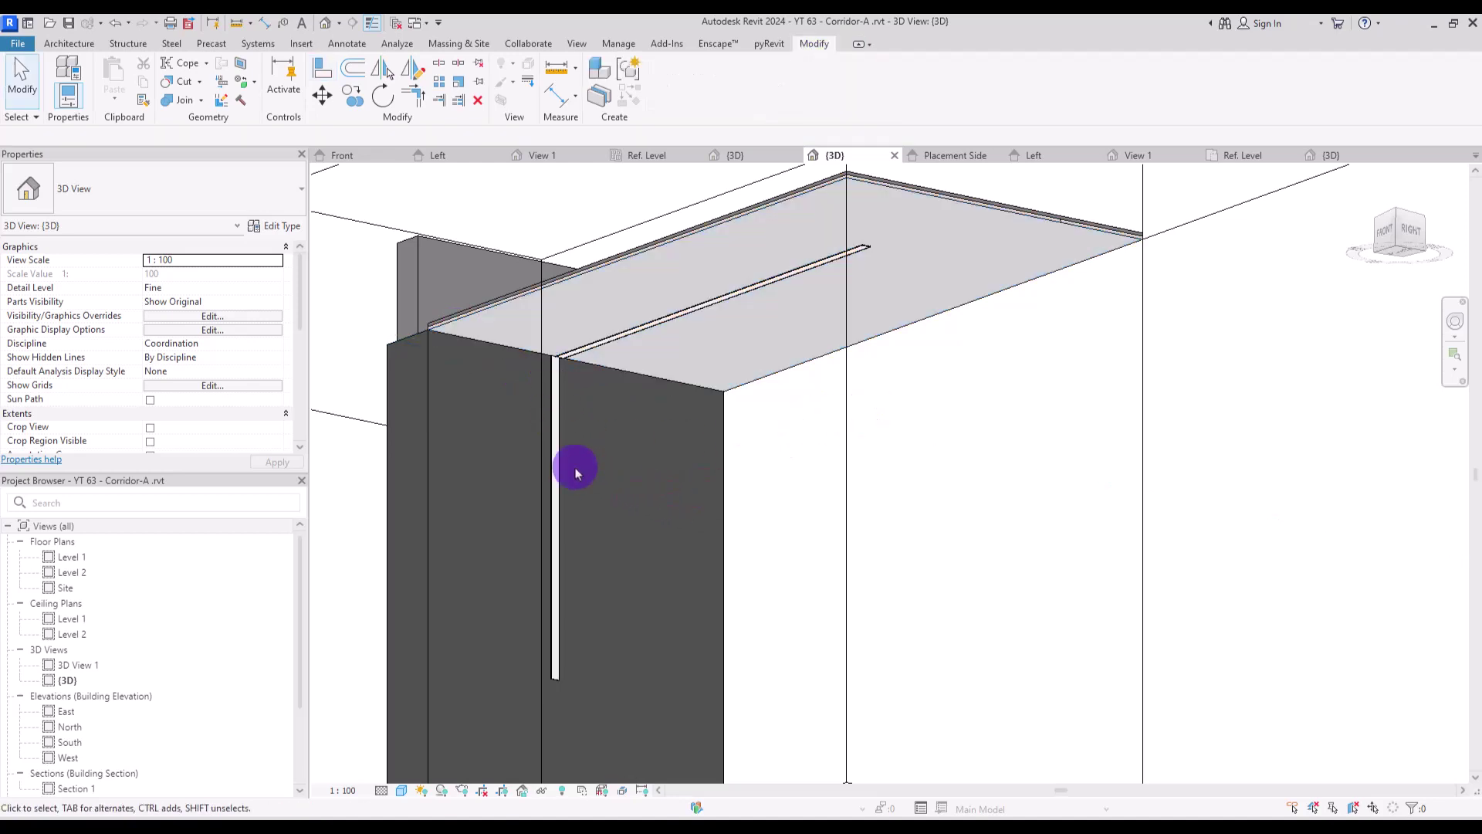
# Step: Set the wall fixture's L parameter to 1.3 m
pyautogui.click(556, 463)
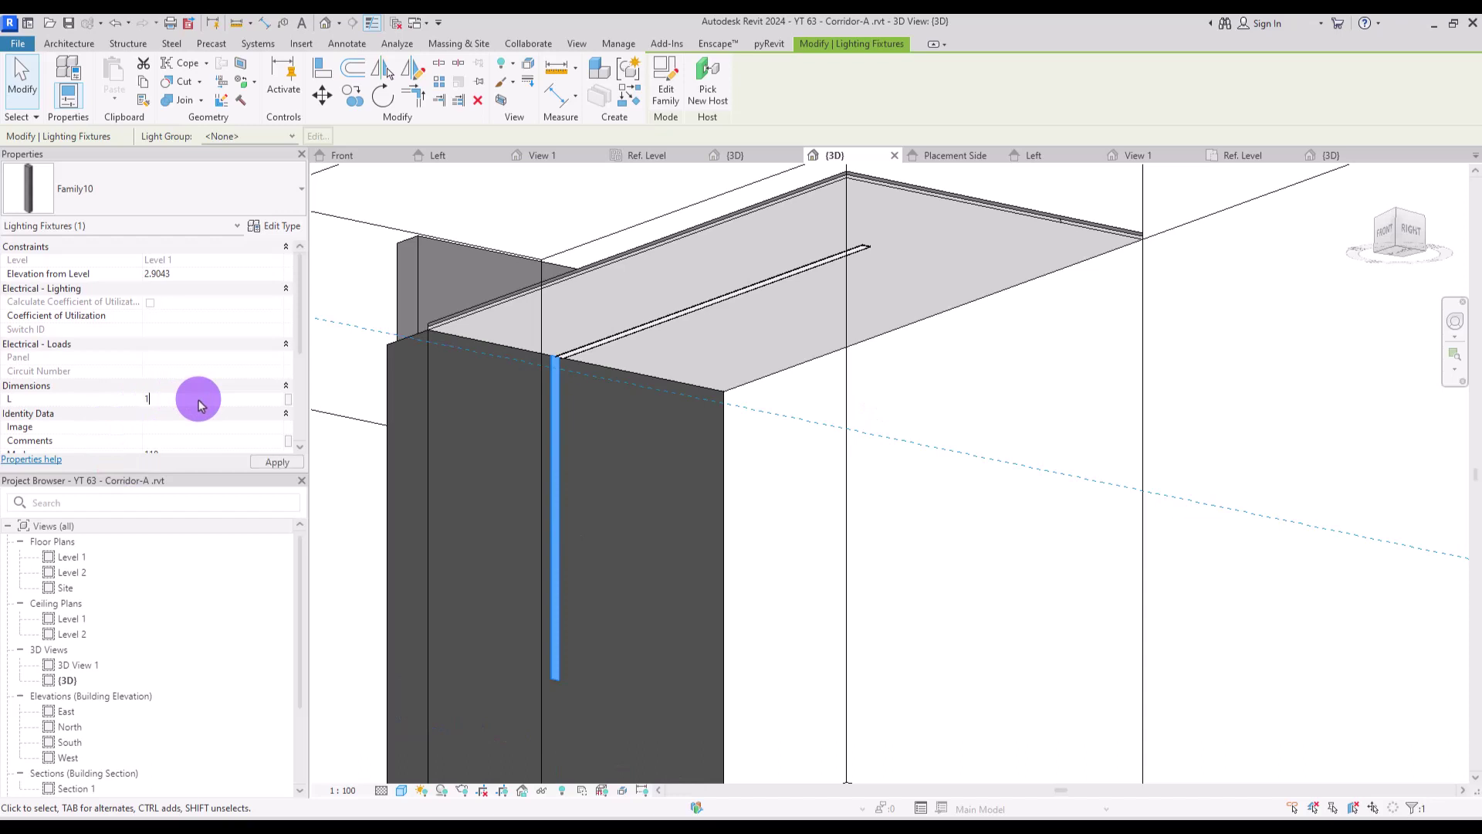
pyautogui.press('Return')
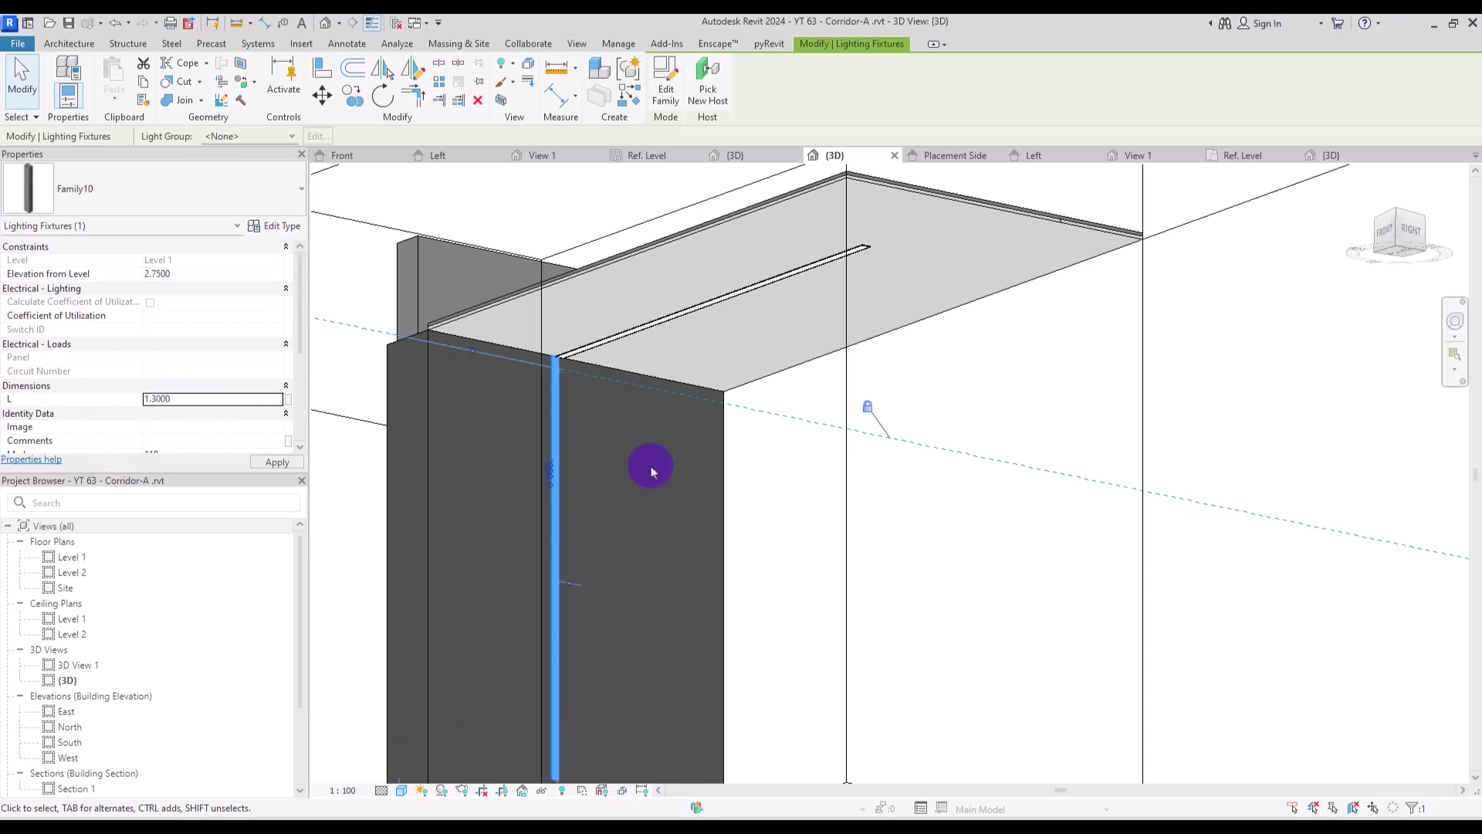
pyautogui.moveTo(645, 577); pyautogui.dragTo(646, 382, button='middle')
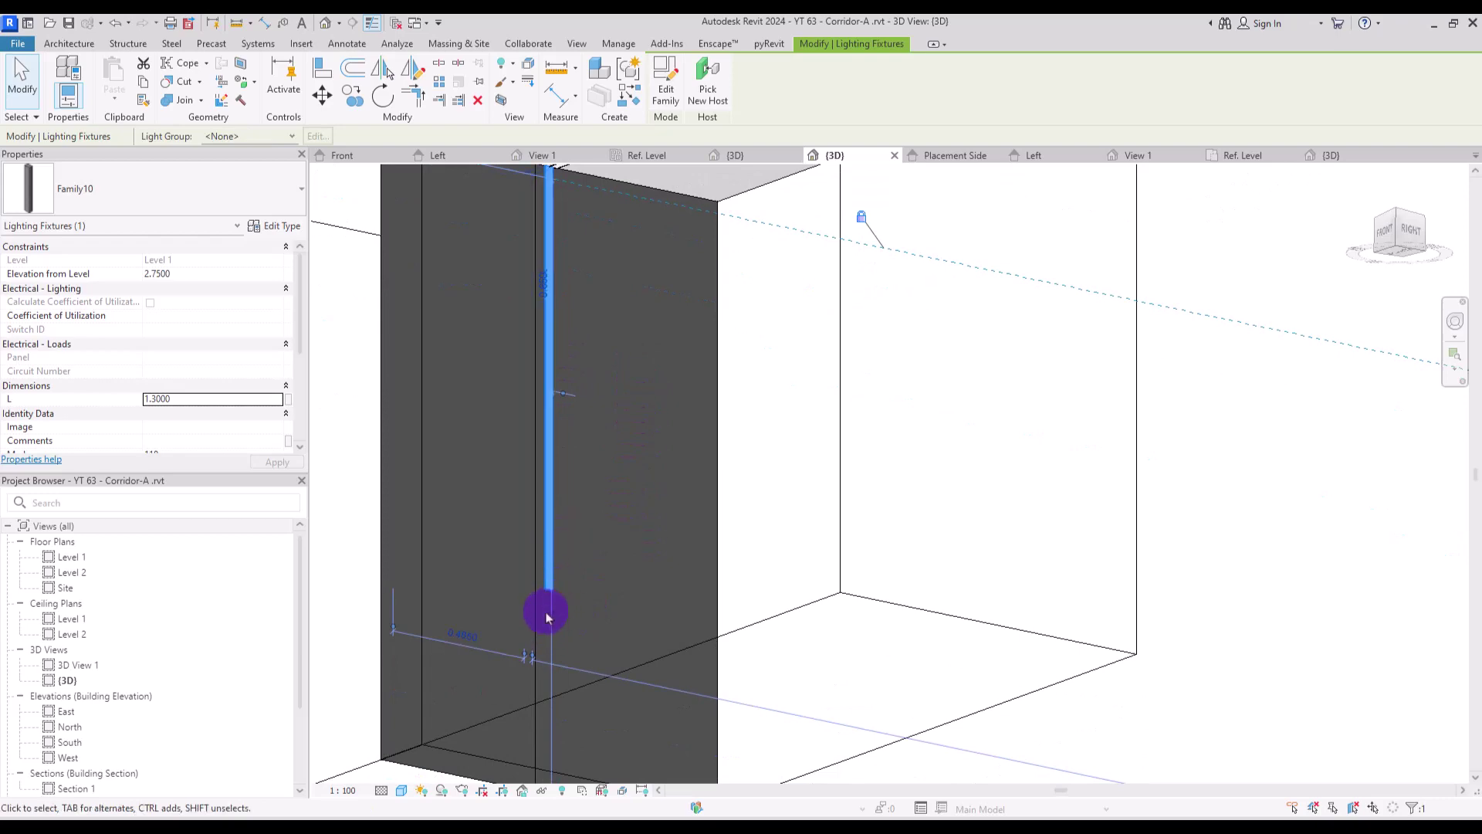
pyautogui.scroll(-3, 540, 602)
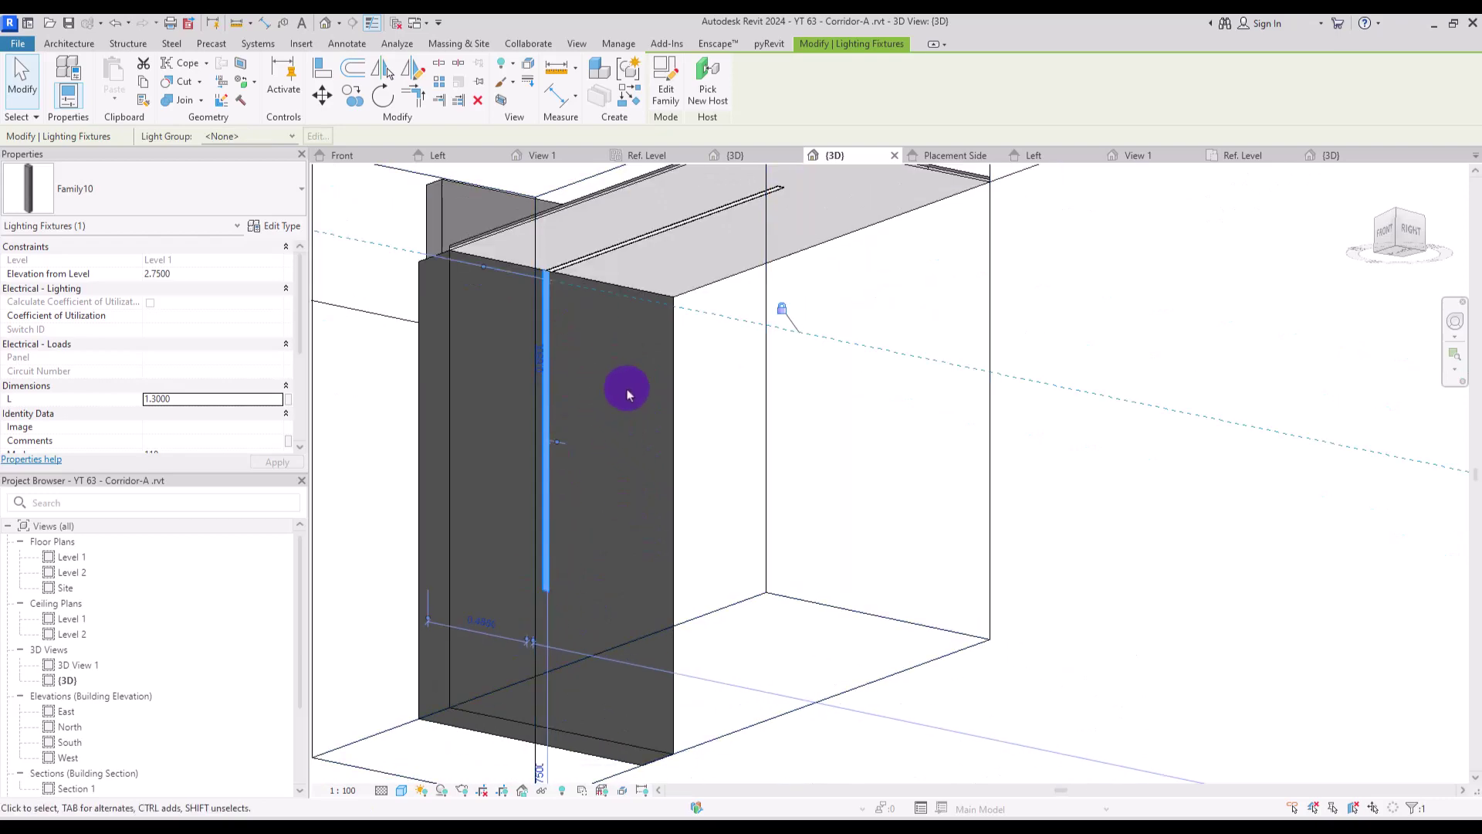
# Step: Align the wall fixture's side edge with the matching edge of the ceiling fixture and lock it
pyautogui.scroll(4, 526, 239)
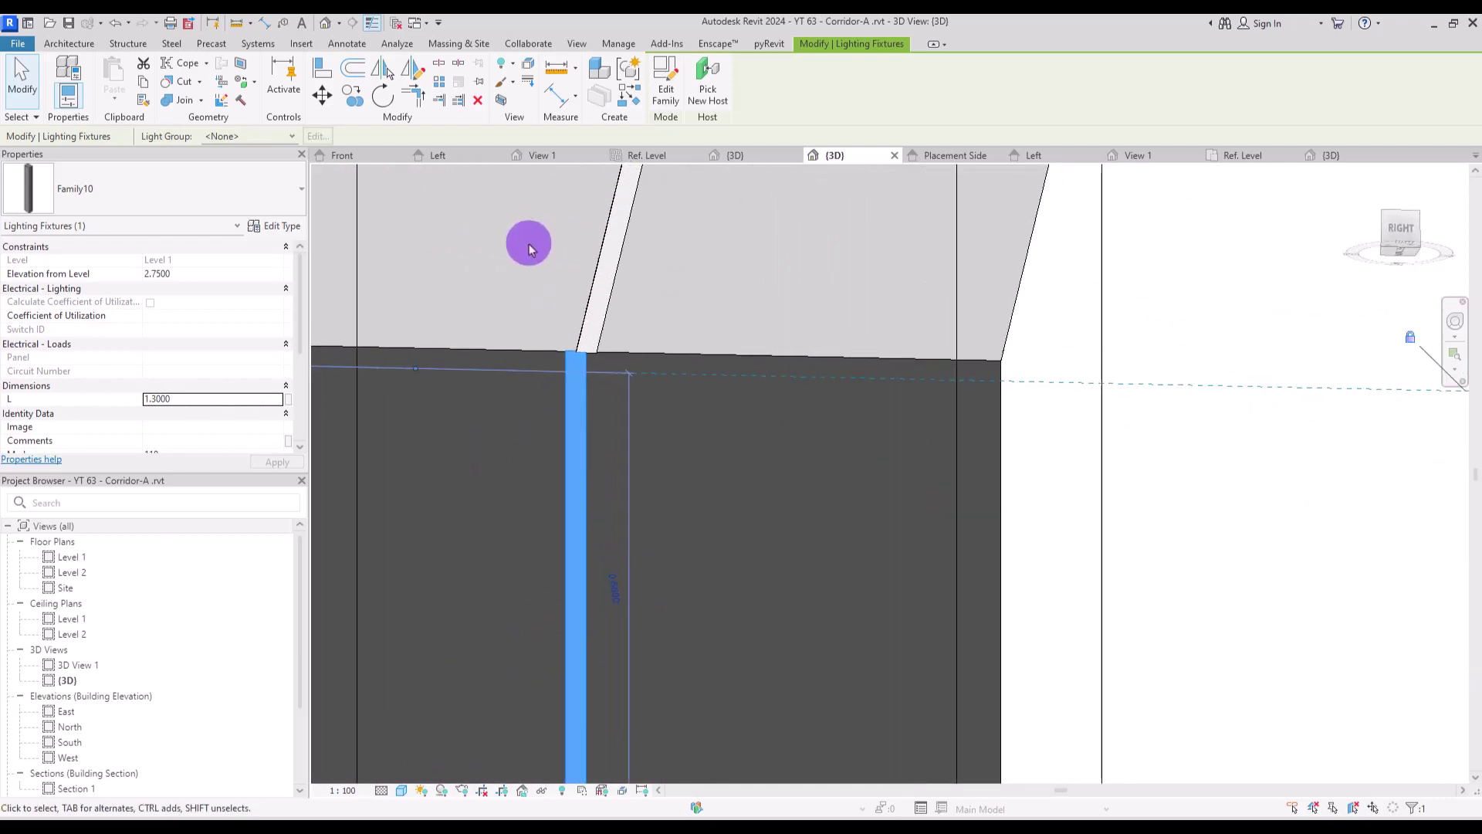
pyautogui.click(320, 68)
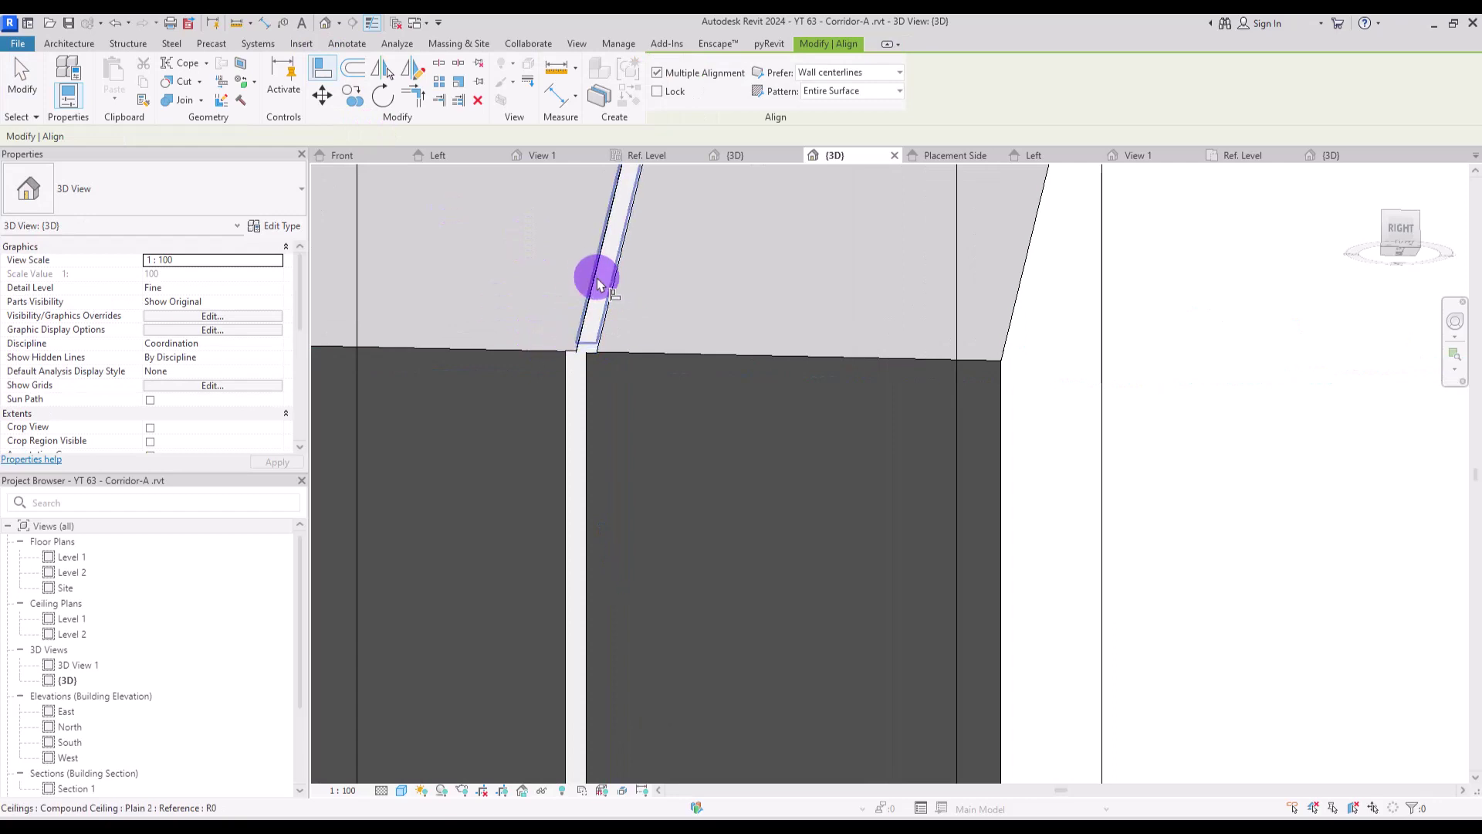
pyautogui.click(599, 284)
pyautogui.click(564, 415)
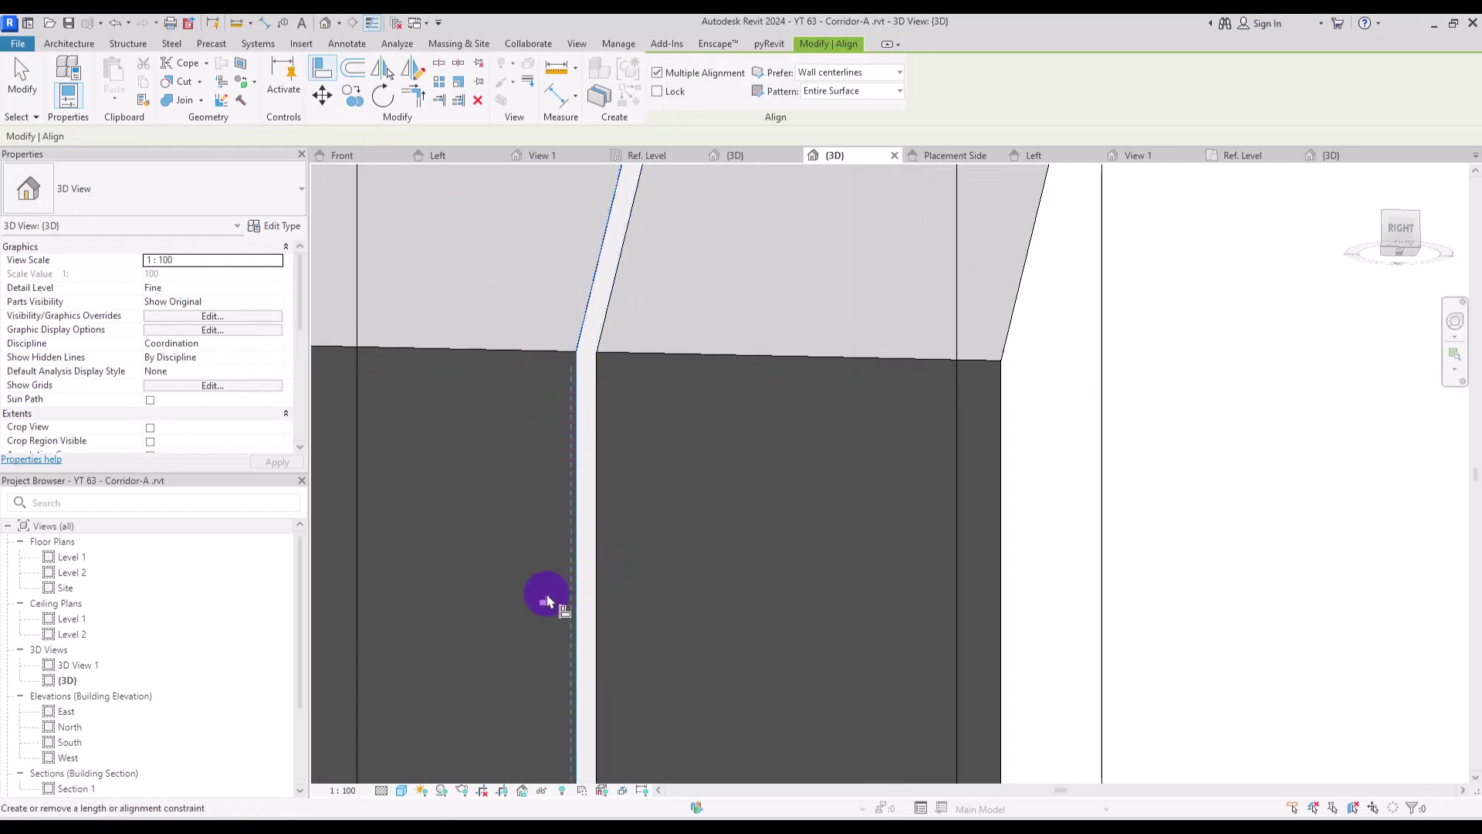
# Step: In 3D View 1, set the wall fixture's L to 3.4 m and lengthen the ceiling fixture to span the corridor width
pyautogui.click(1475, 155)
pyautogui.click(1384, 230)
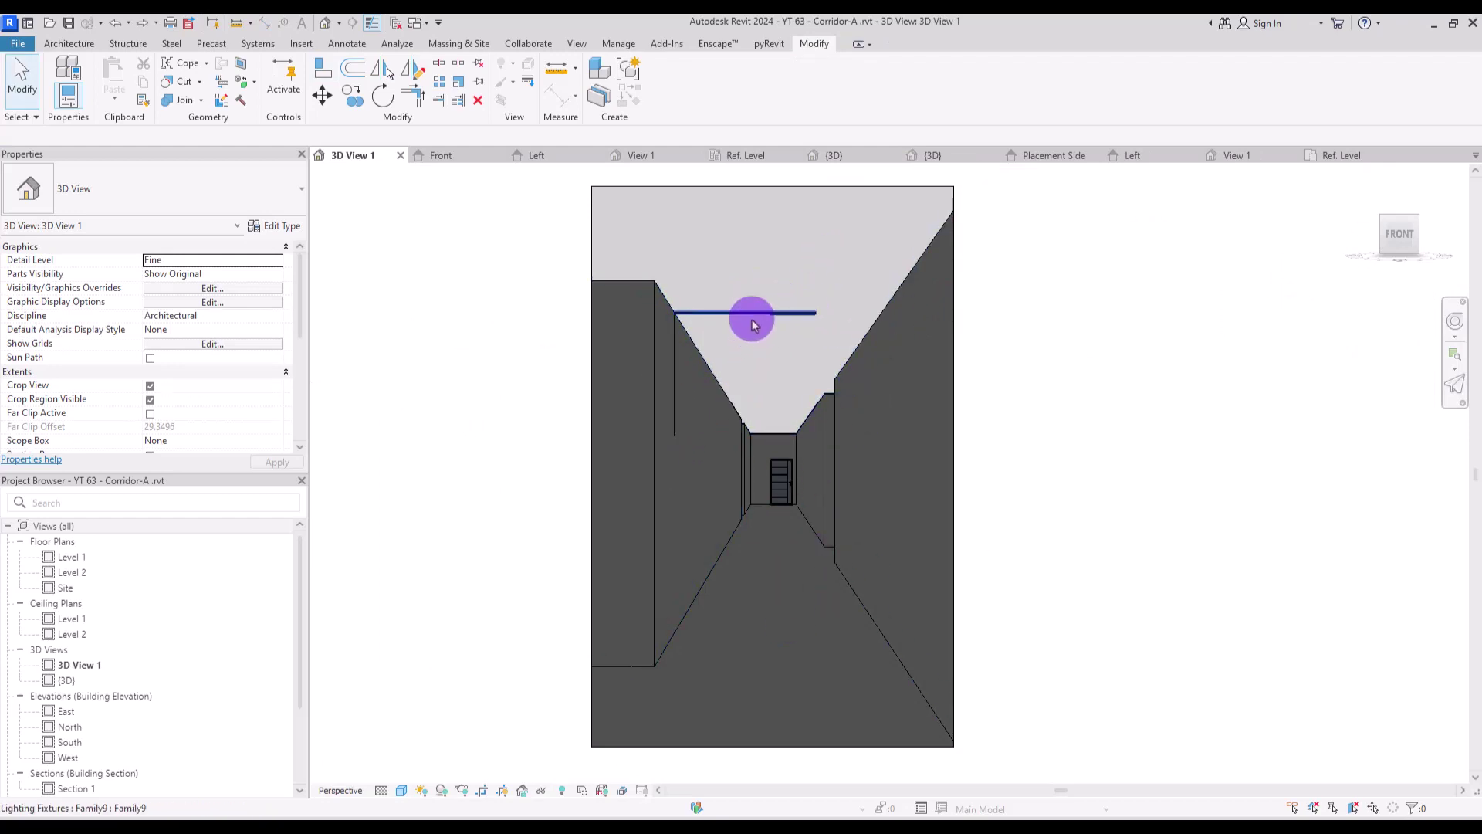
pyautogui.click(676, 386)
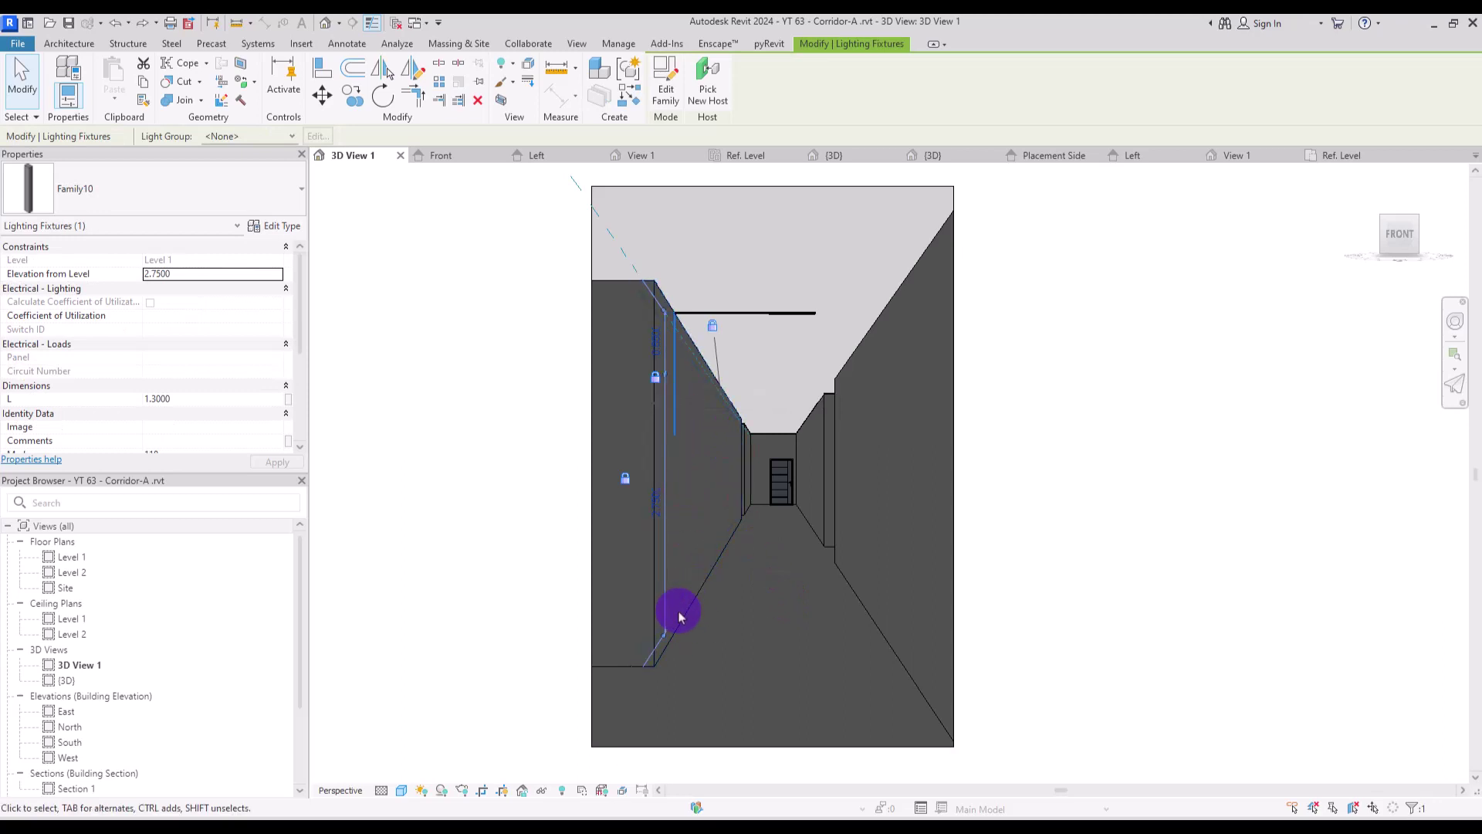
pyautogui.click(198, 402)
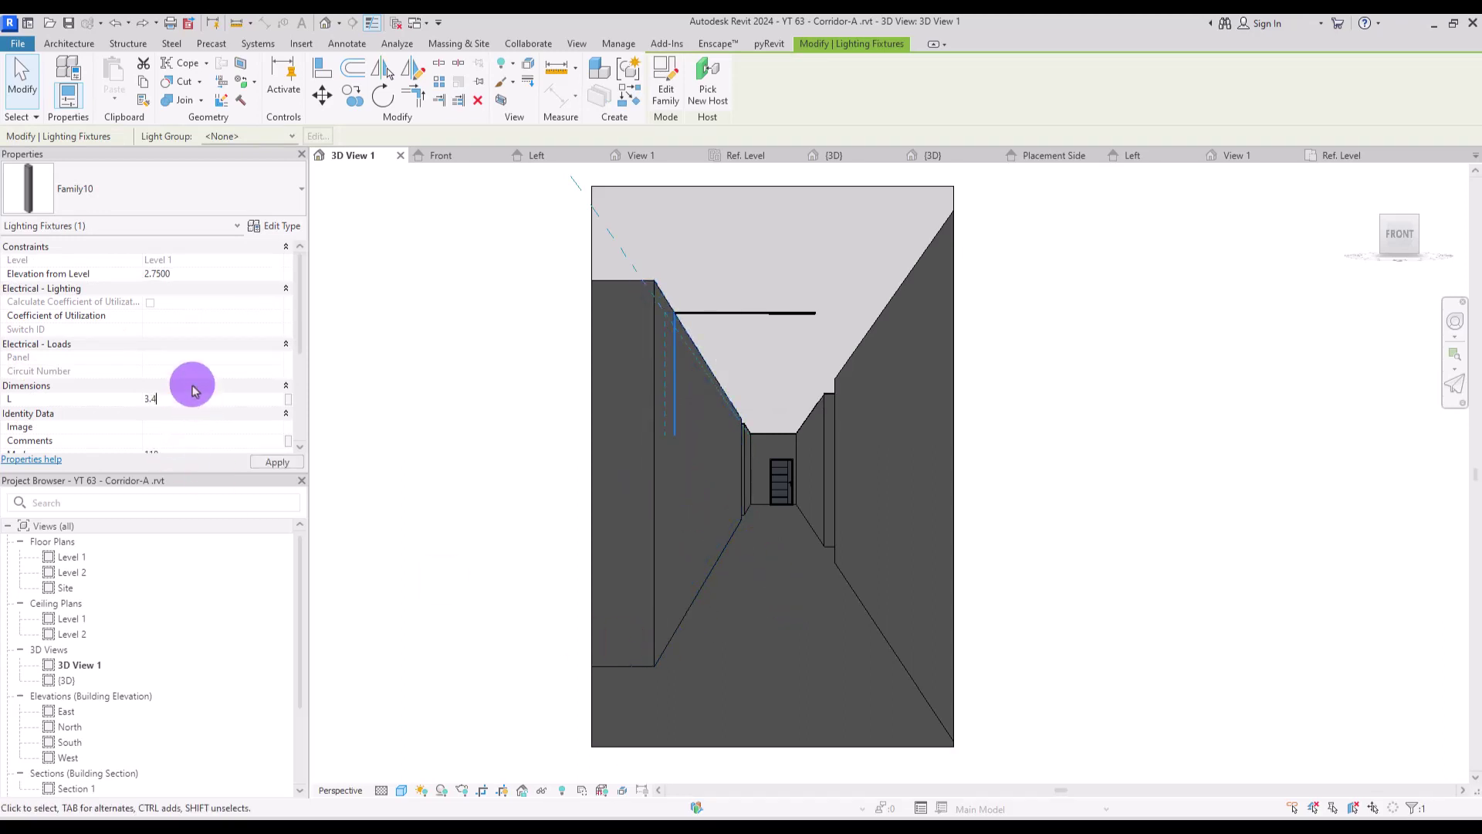
pyautogui.write('3.4')
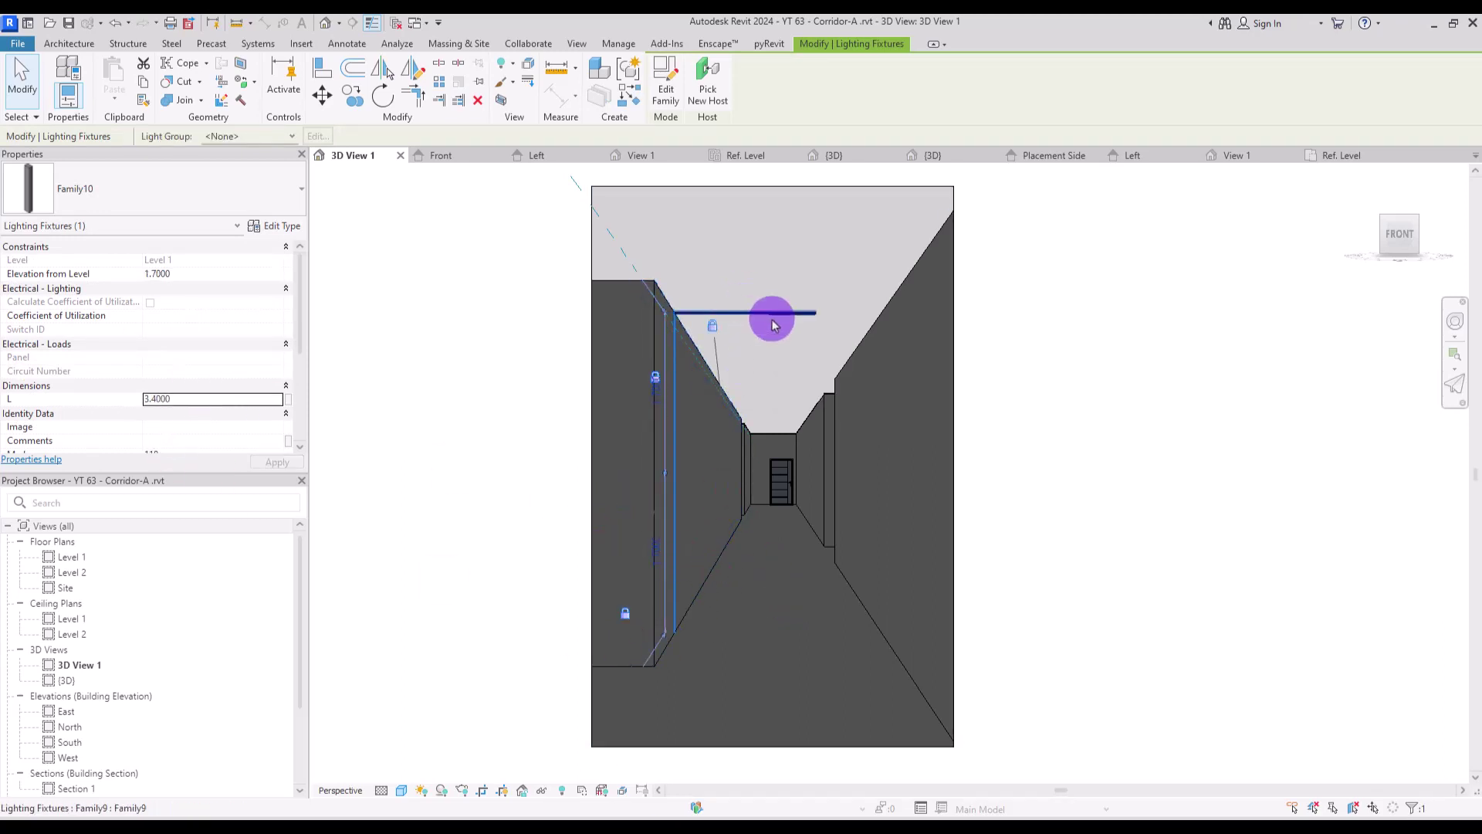
pyautogui.click(775, 324)
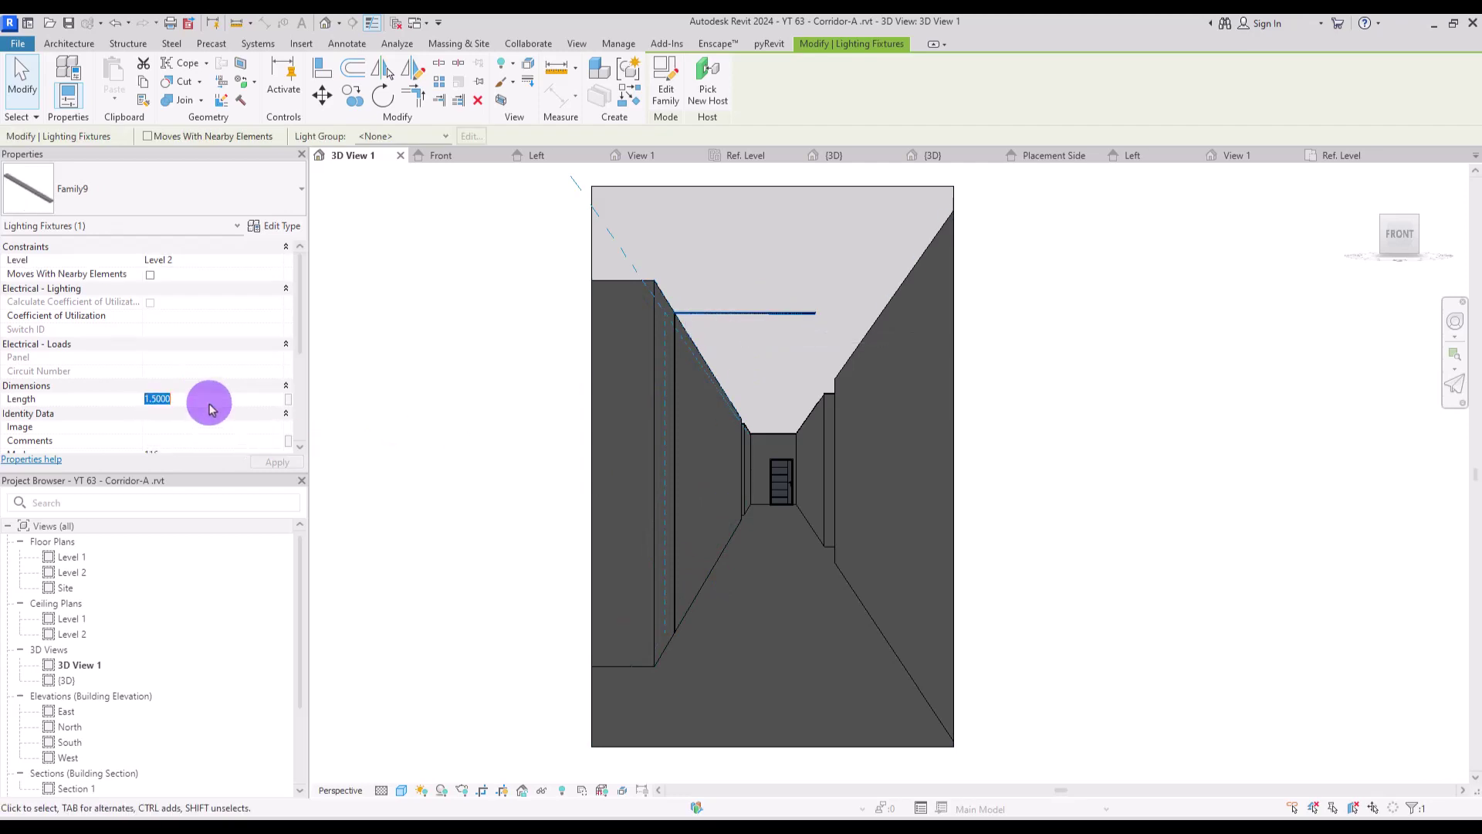
pyautogui.press('Escape')
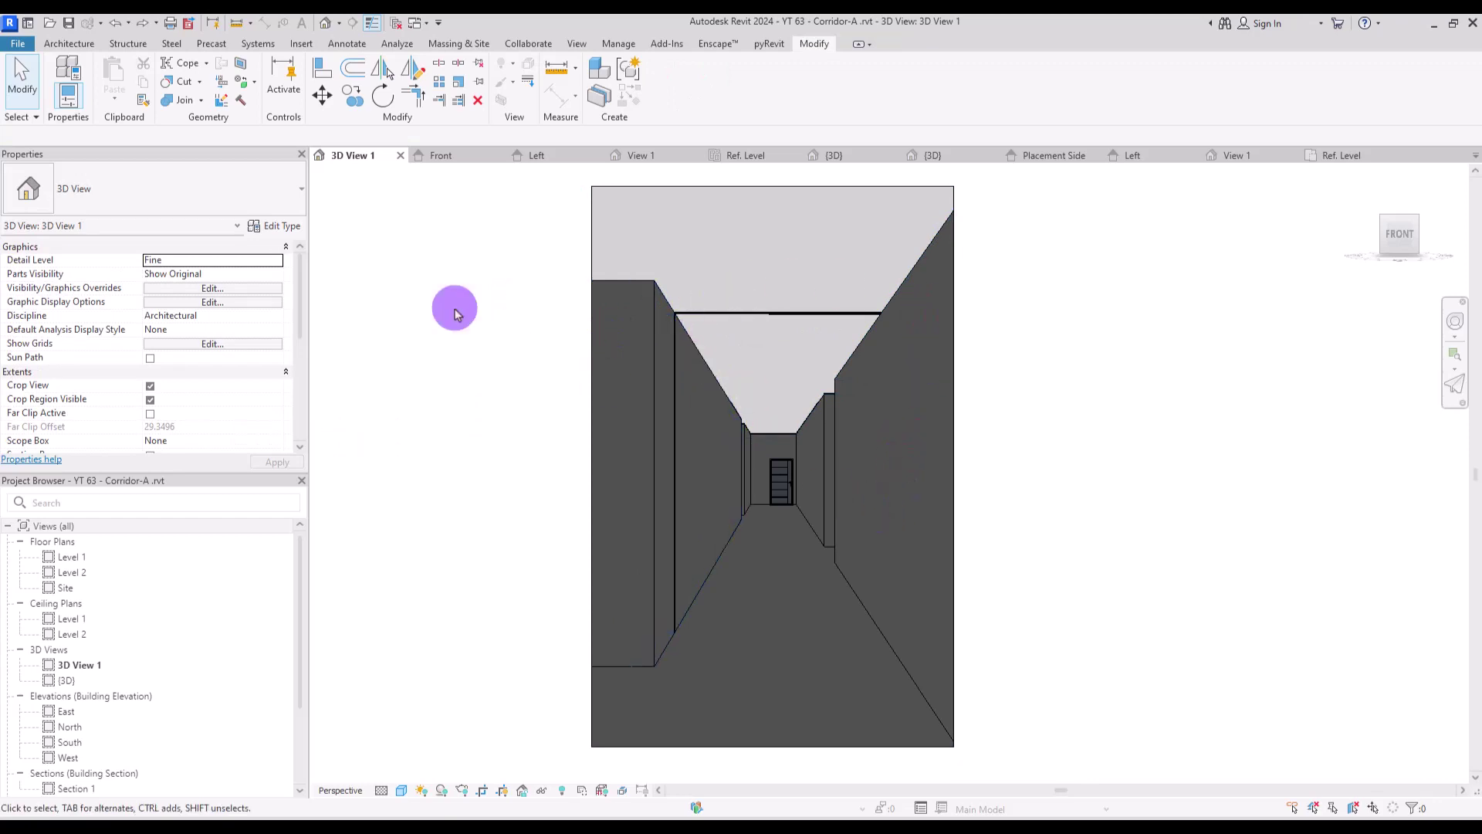
# Step: Extend the section box in the default 3D view to include the opposite corridor wall
pyautogui.click(326, 23)
pyautogui.click(772, 507)
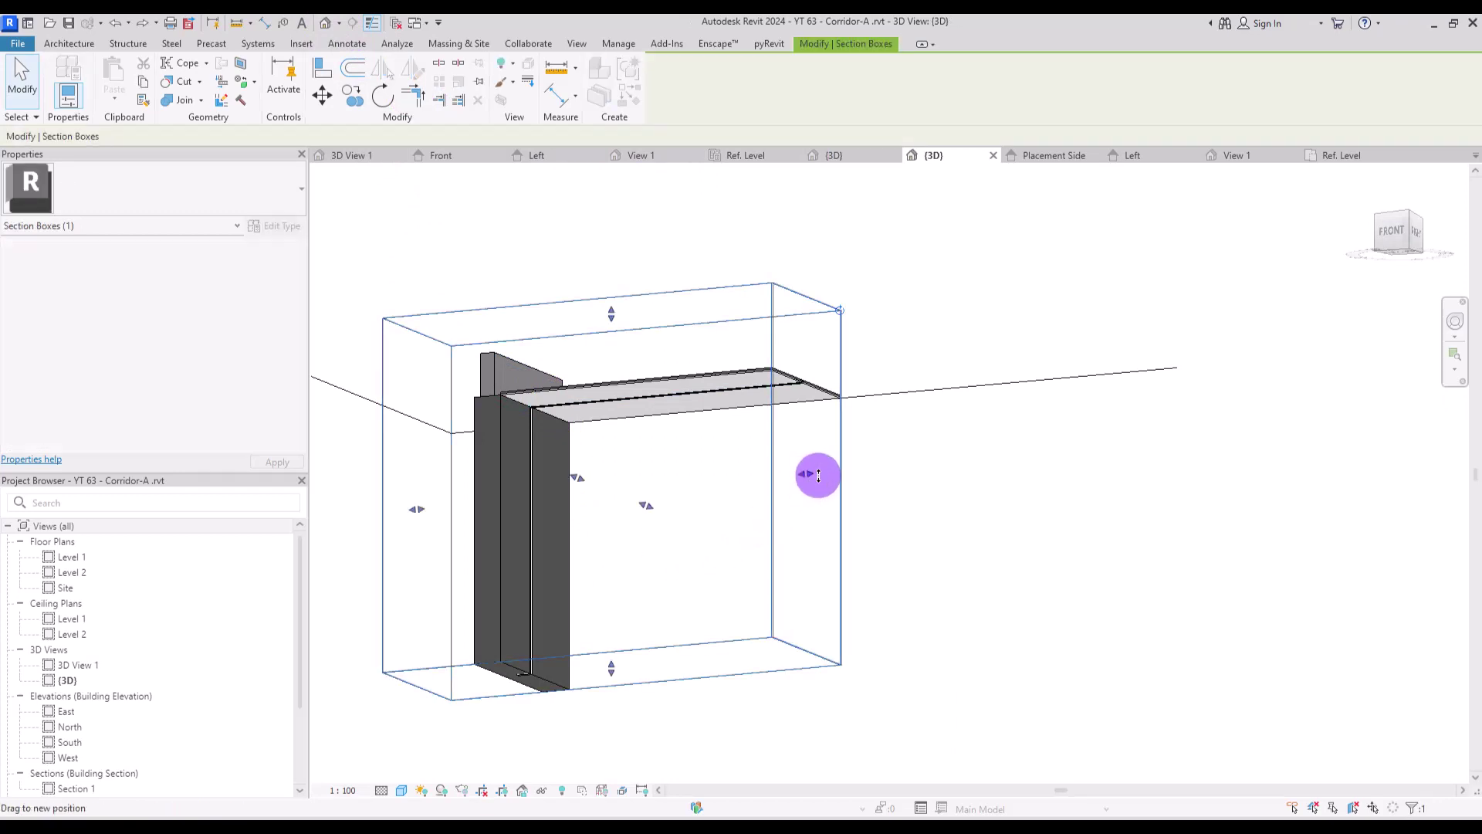
pyautogui.keyDown('shift'); pyautogui.moveTo(811, 473); pyautogui.dragTo(605, 510, button='middle'); pyautogui.keyUp('shift')
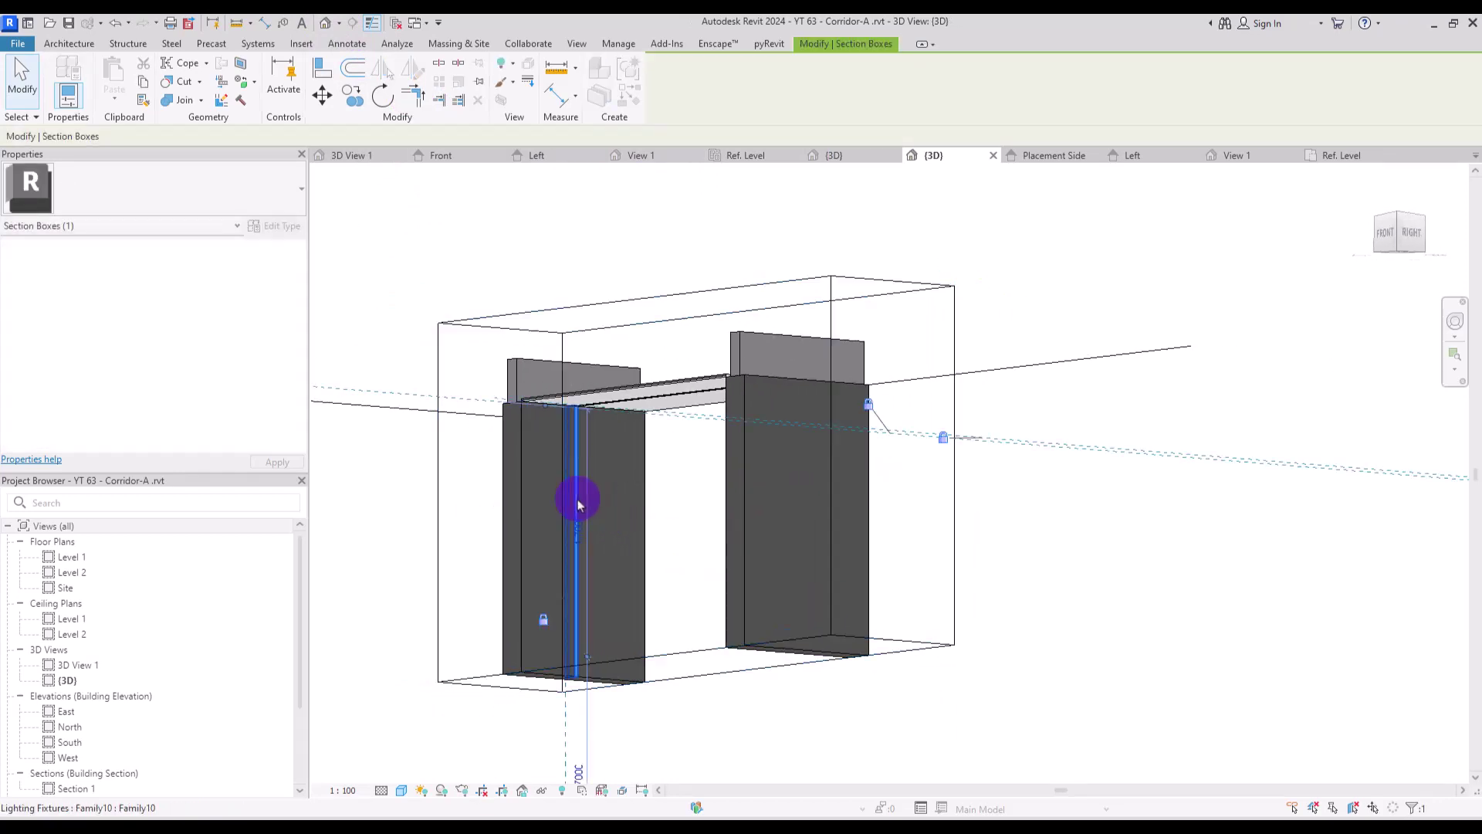
# Step: Place another instance of the wall fixture on the opposite corridor wall using Create Similar
pyautogui.rightClick(579, 503)
pyautogui.click(630, 183)
pyautogui.keyDown('shift'); pyautogui.moveTo(625, 308); pyautogui.dragTo(798, 501, button='middle'); pyautogui.keyUp('shift')
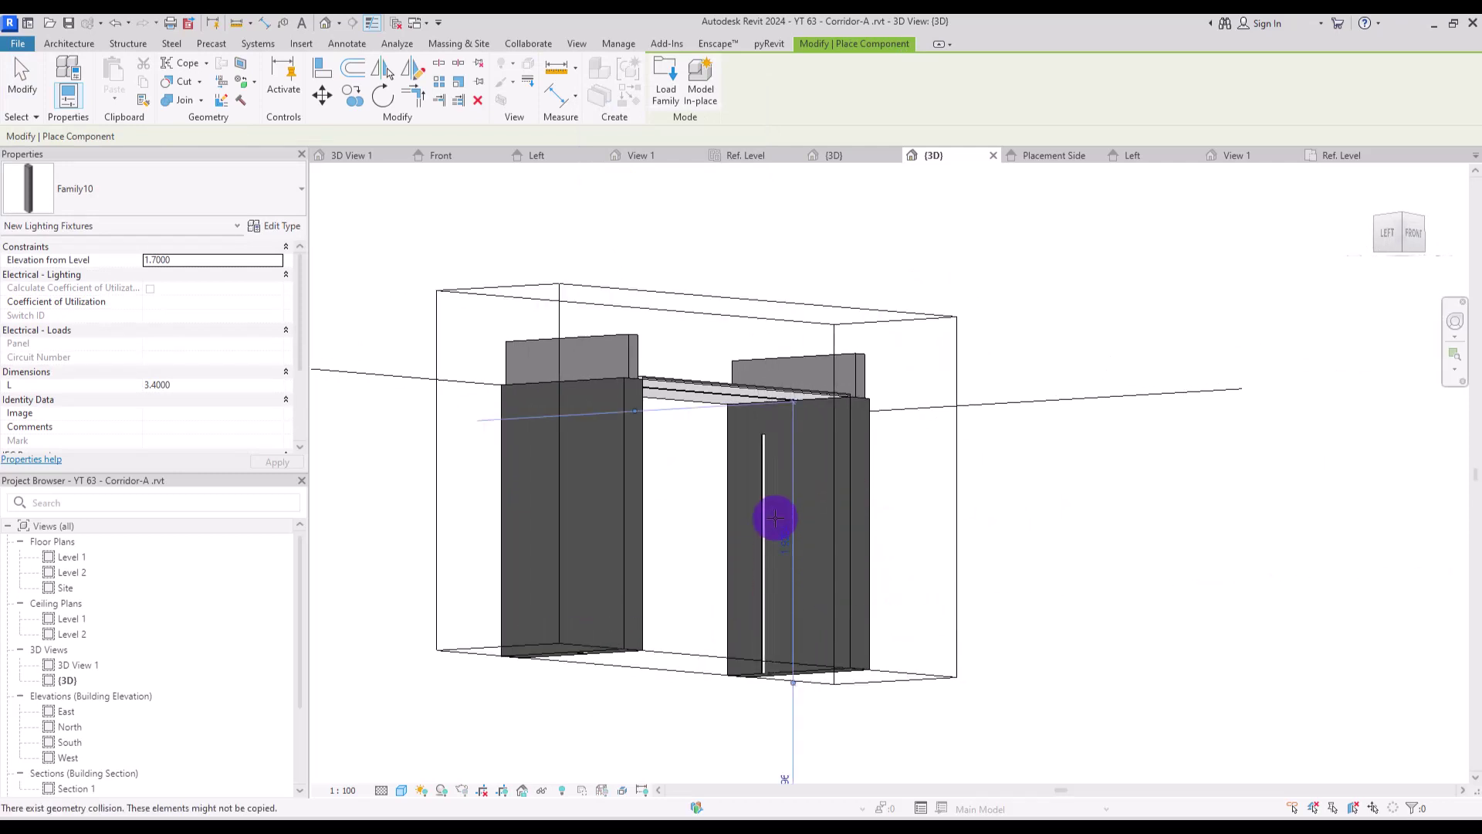
# Step: Align the second wall fixture's upper end with the underside of the ceiling
pyautogui.scroll(6, 772, 498)
pyautogui.press('a')
pyautogui.press('l')
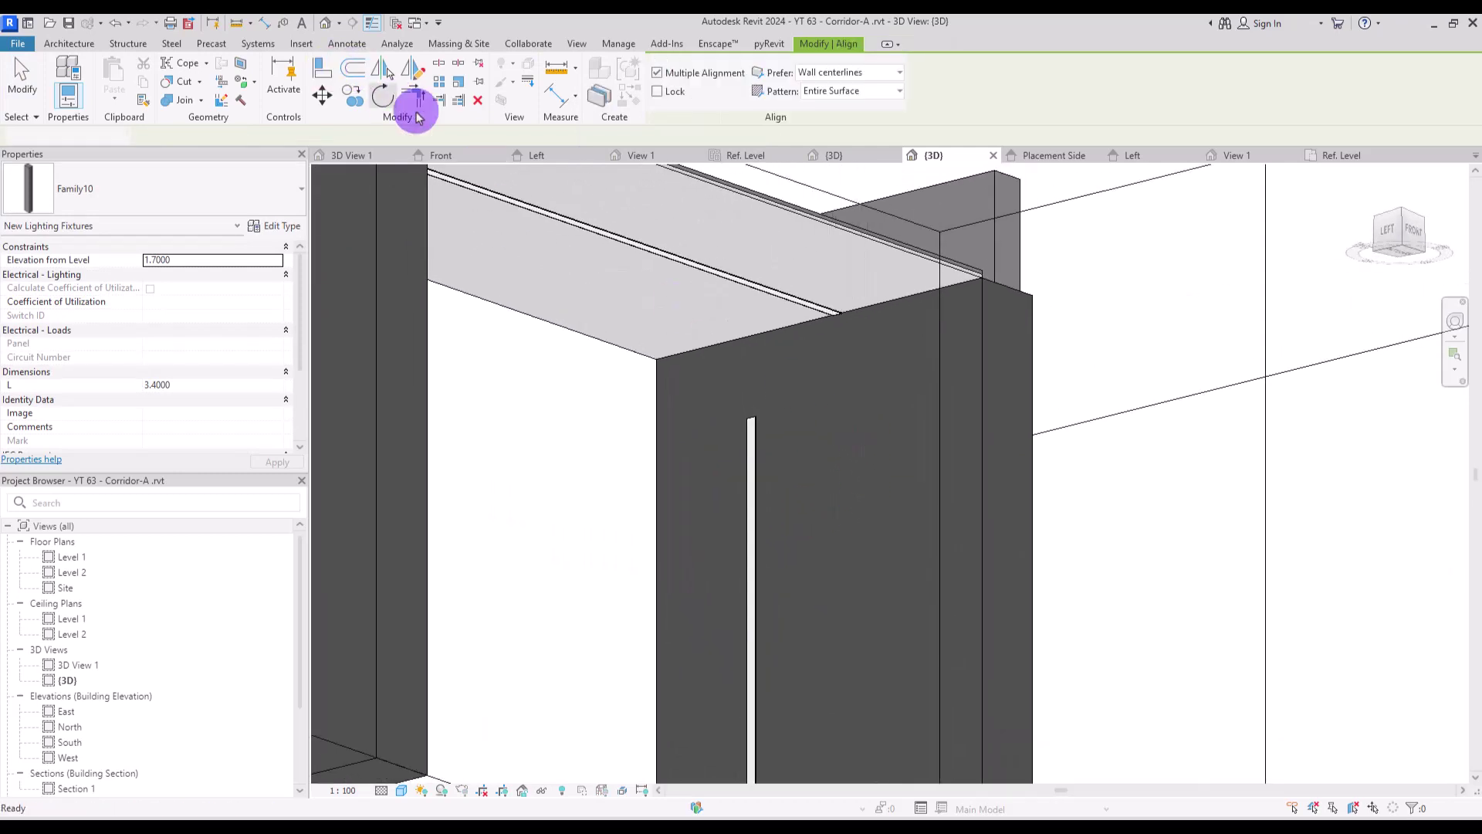
pyautogui.click(886, 300)
pyautogui.click(782, 401)
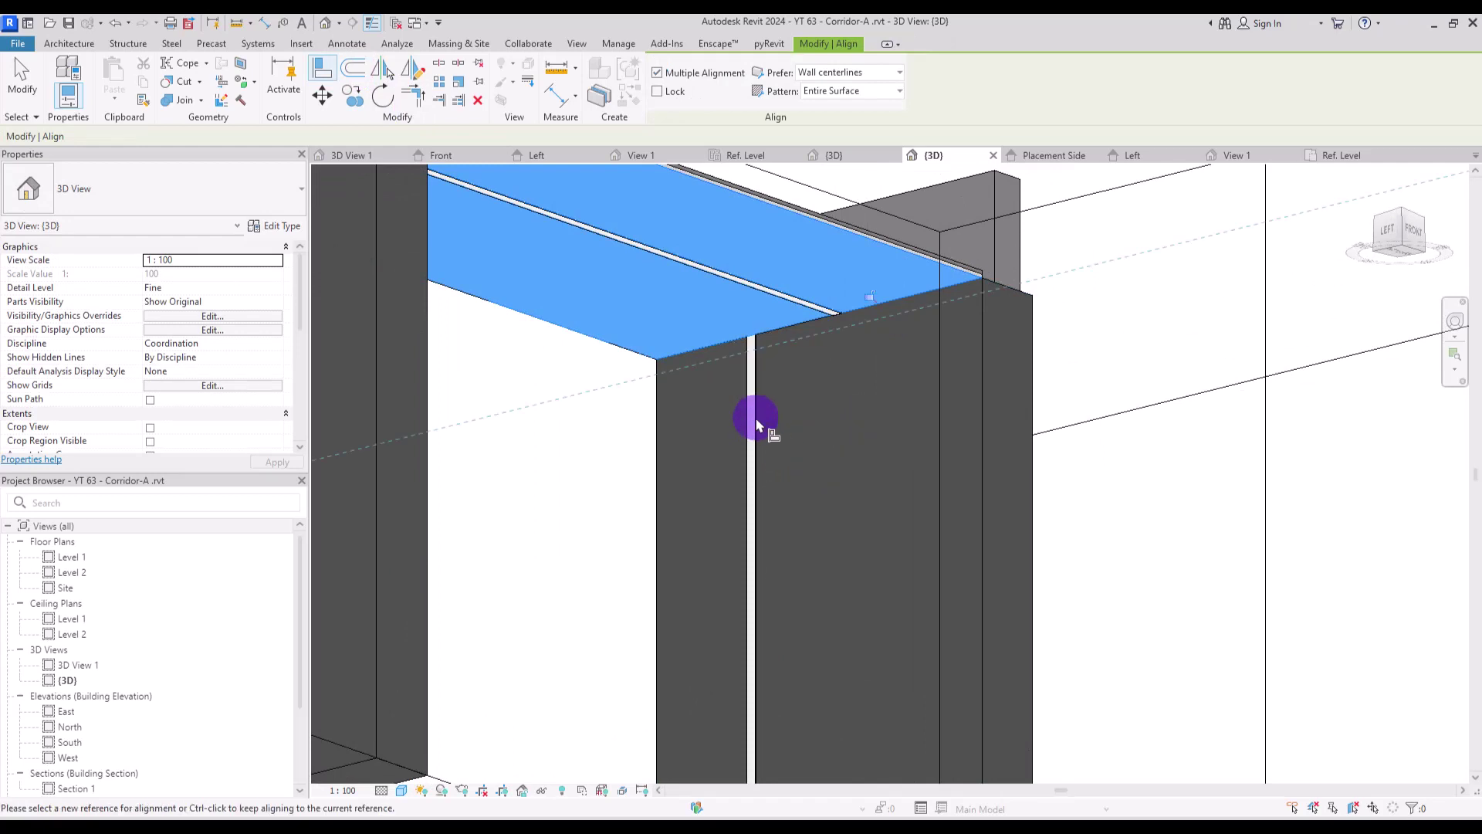
# Step: Align the second wall fixture's side edge with the ceiling fixture's edge and lock the alignment
pyautogui.click(808, 304)
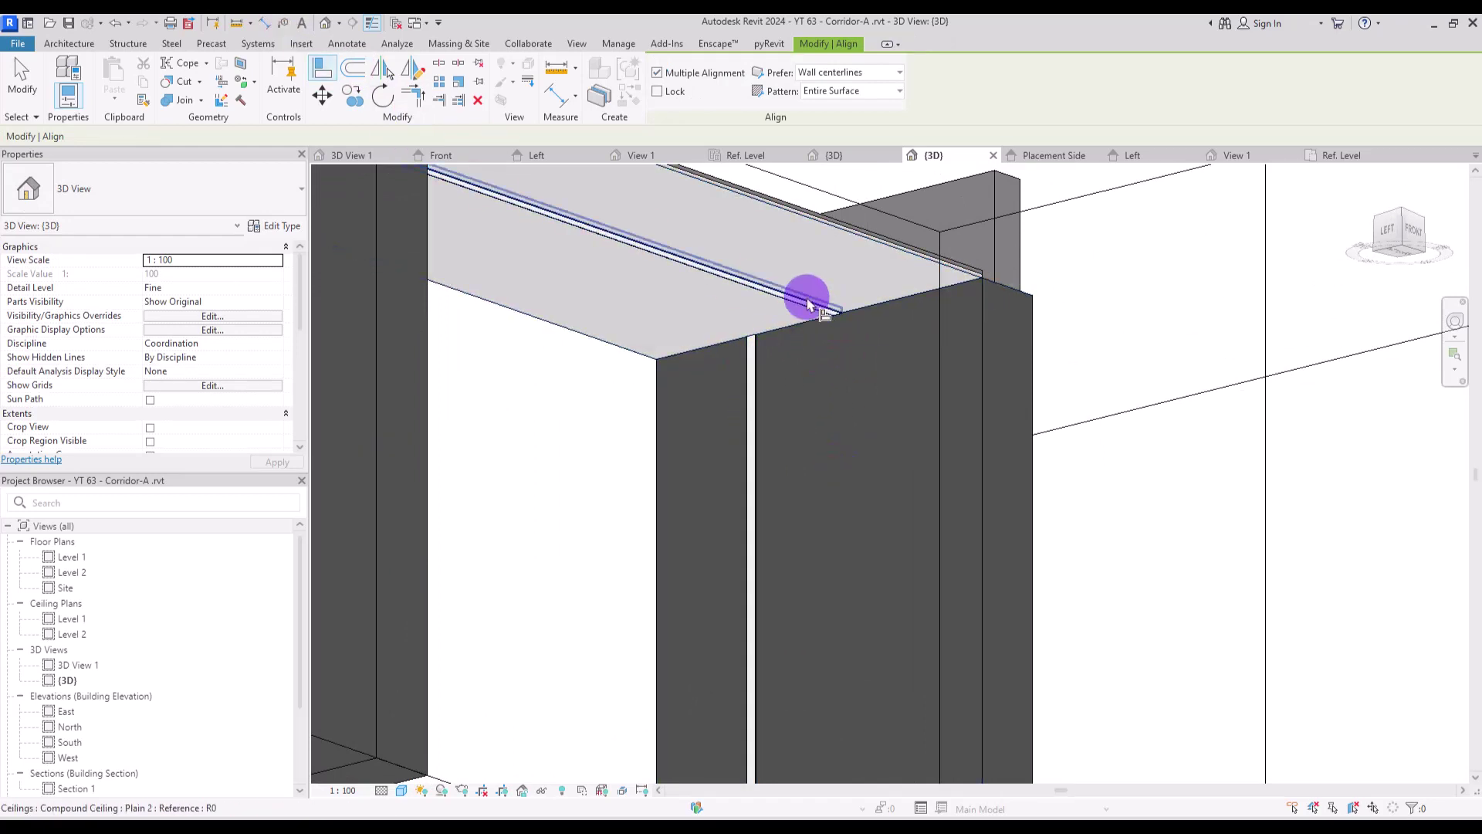
pyautogui.click(755, 360)
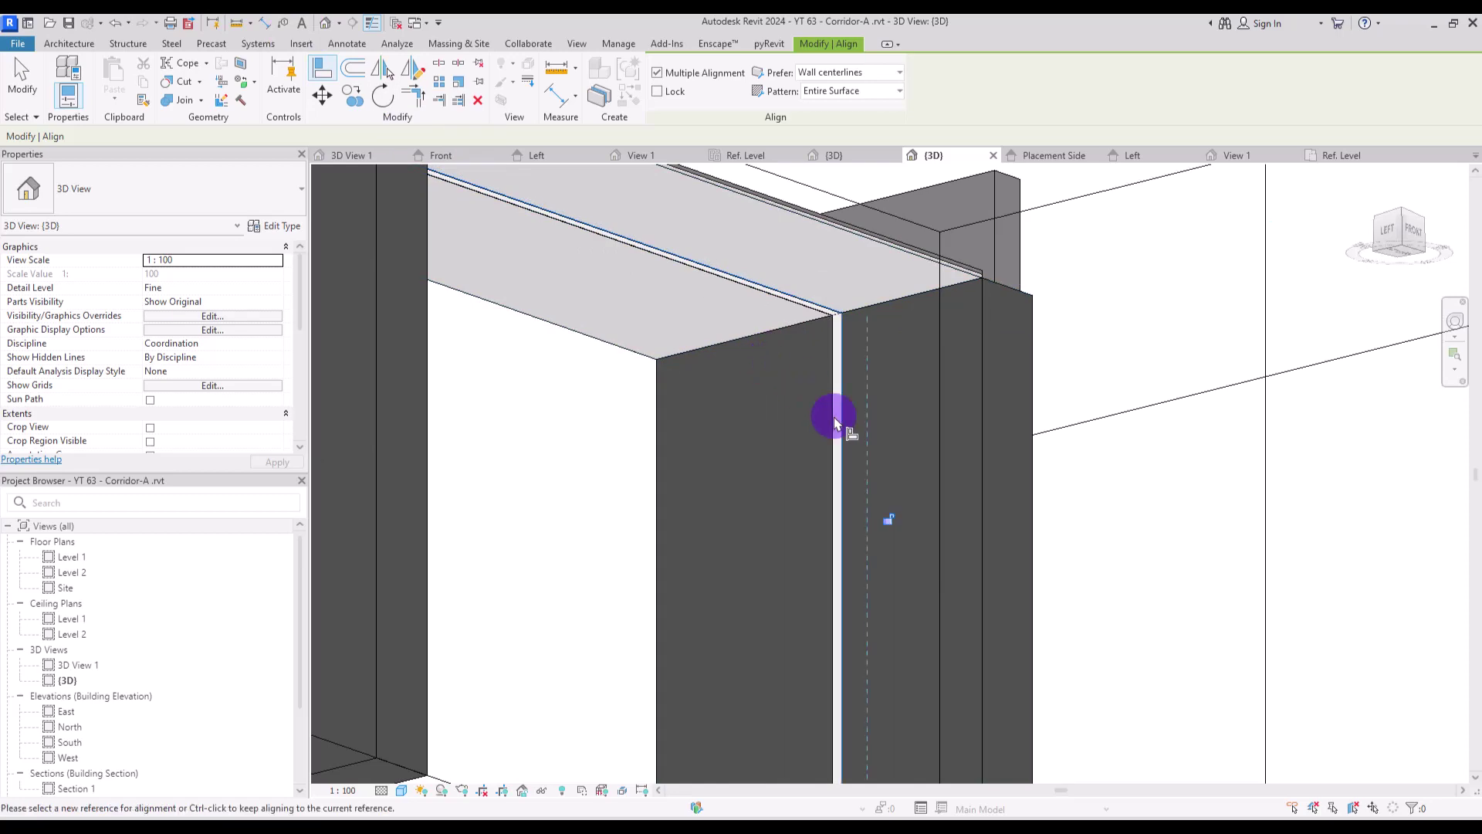
pyautogui.click(889, 520)
pyautogui.press('Escape')
# Step: Select the ceiling fixture and both wall fixtures in the 3D view, and open the Level 1 floor plan
pyautogui.press('z')
pyautogui.press('f')
pyautogui.click(772, 467)
pyautogui.keyDown('ctrl'); pyautogui.click(711, 322); pyautogui.keyUp('ctrl')
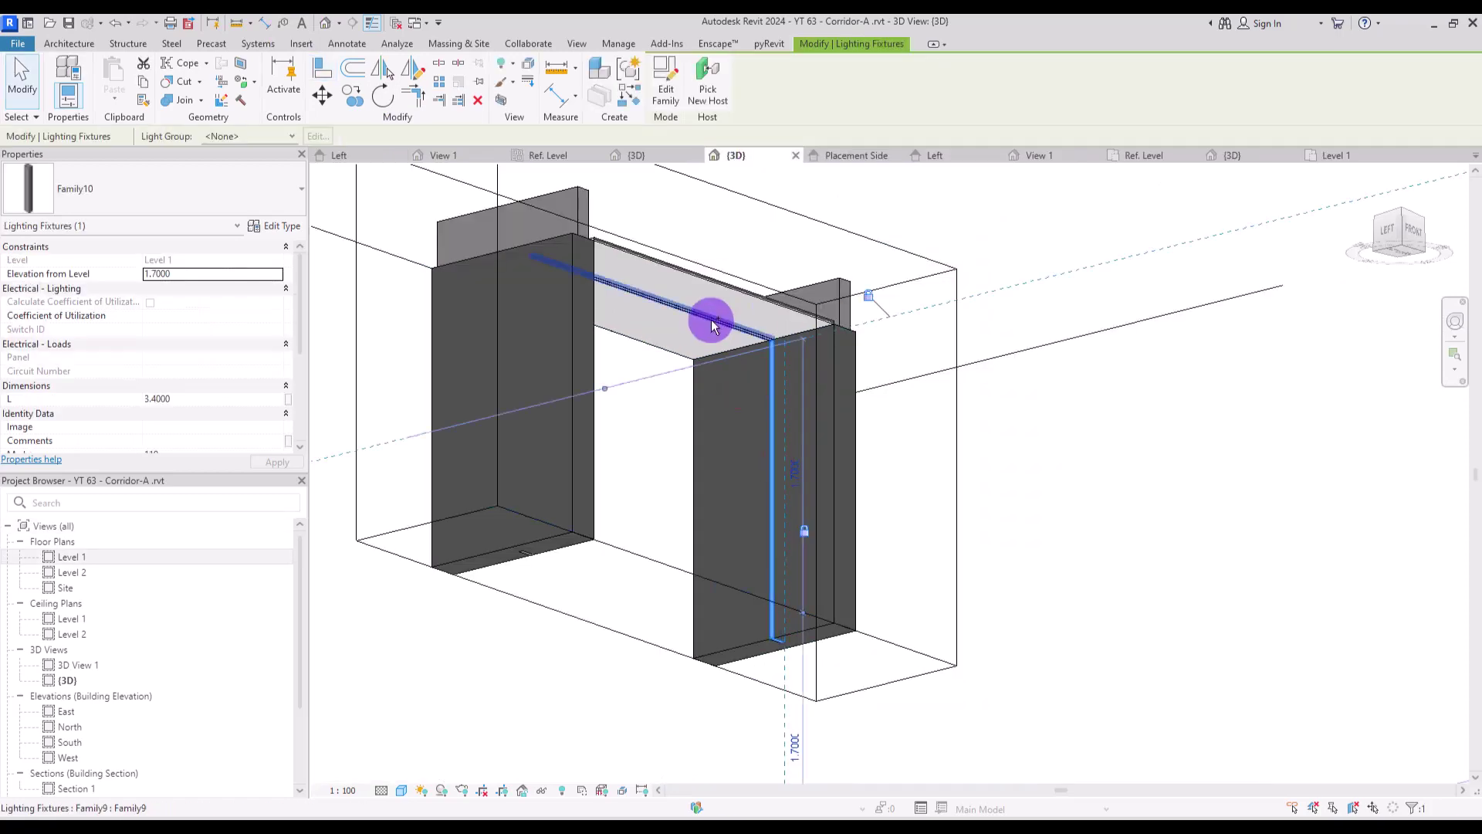
pyautogui.keyDown('shift'); pyautogui.moveTo(711, 321); pyautogui.dragTo(480, 473, button='middle'); pyautogui.keyUp('shift')
pyautogui.keyDown('ctrl'); pyautogui.click(501, 455); pyautogui.keyUp('ctrl')
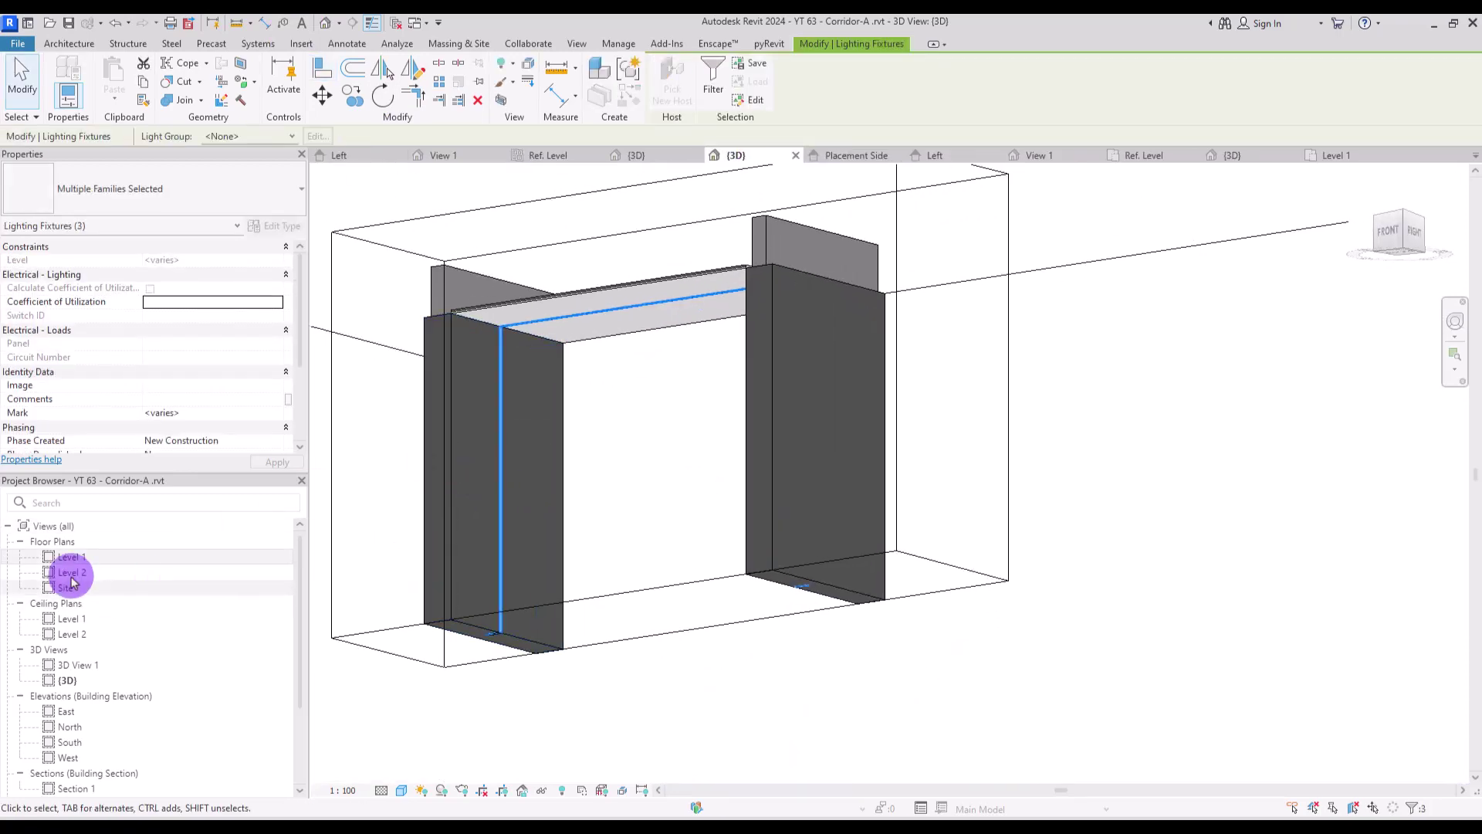
pyautogui.doubleClick(70, 557)
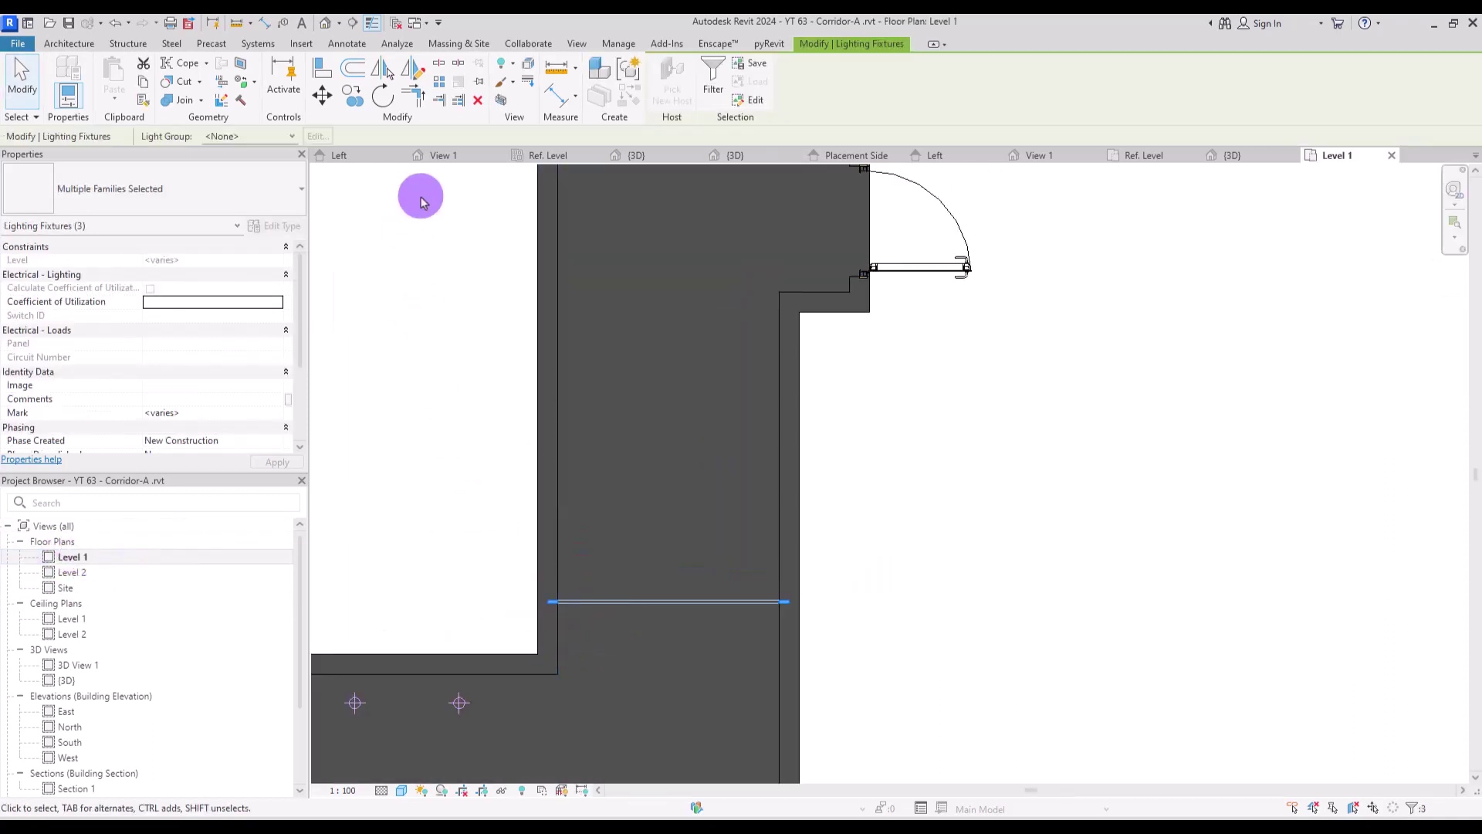
# Step: Copy the three selected fixtures as a set to six positions up the corridor, with Multiple and Constrain enabled
pyautogui.scroll(-5, 695, 555)
pyautogui.click(366, 112)
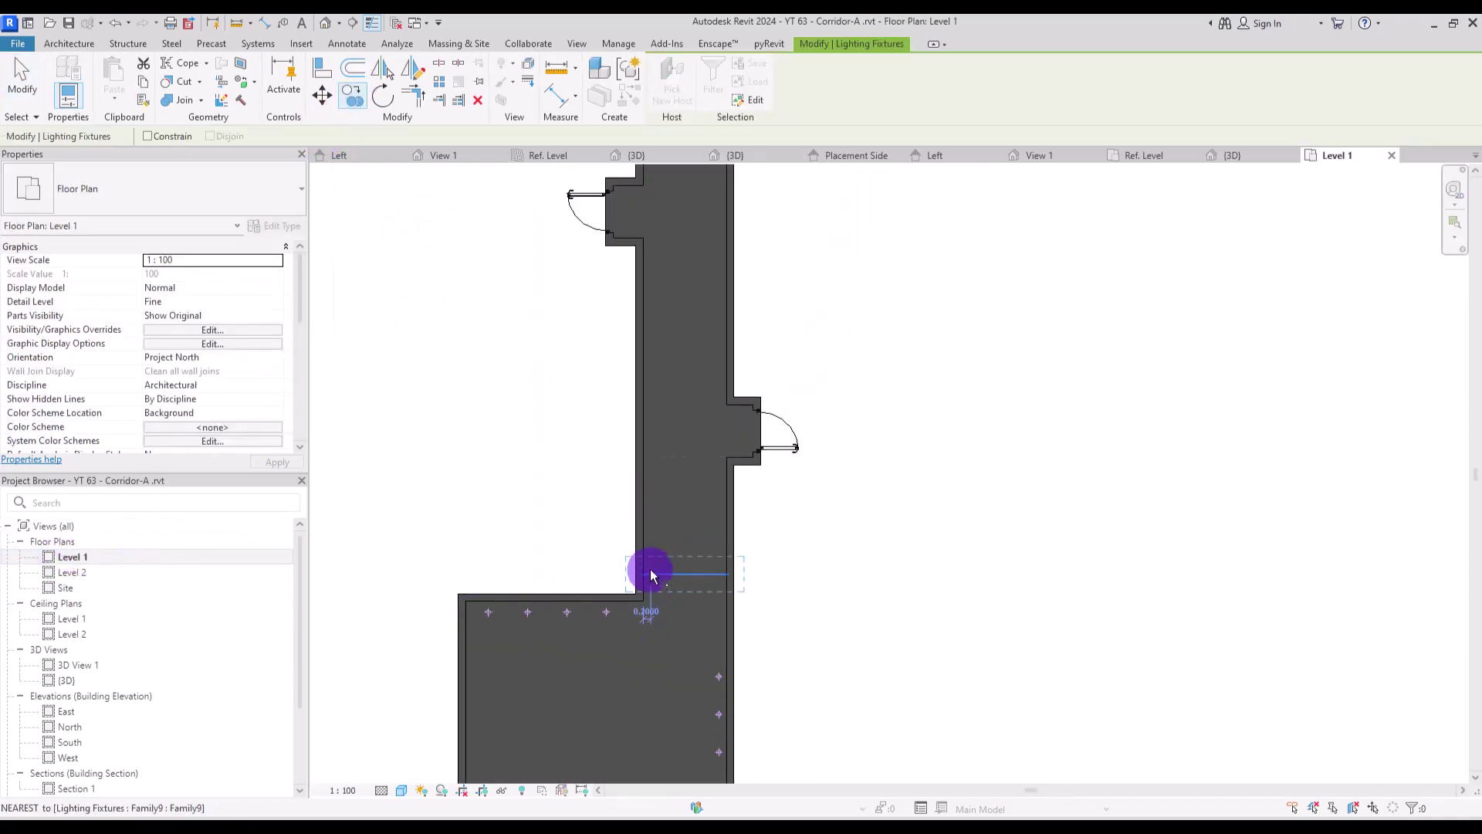
pyautogui.click(641, 573)
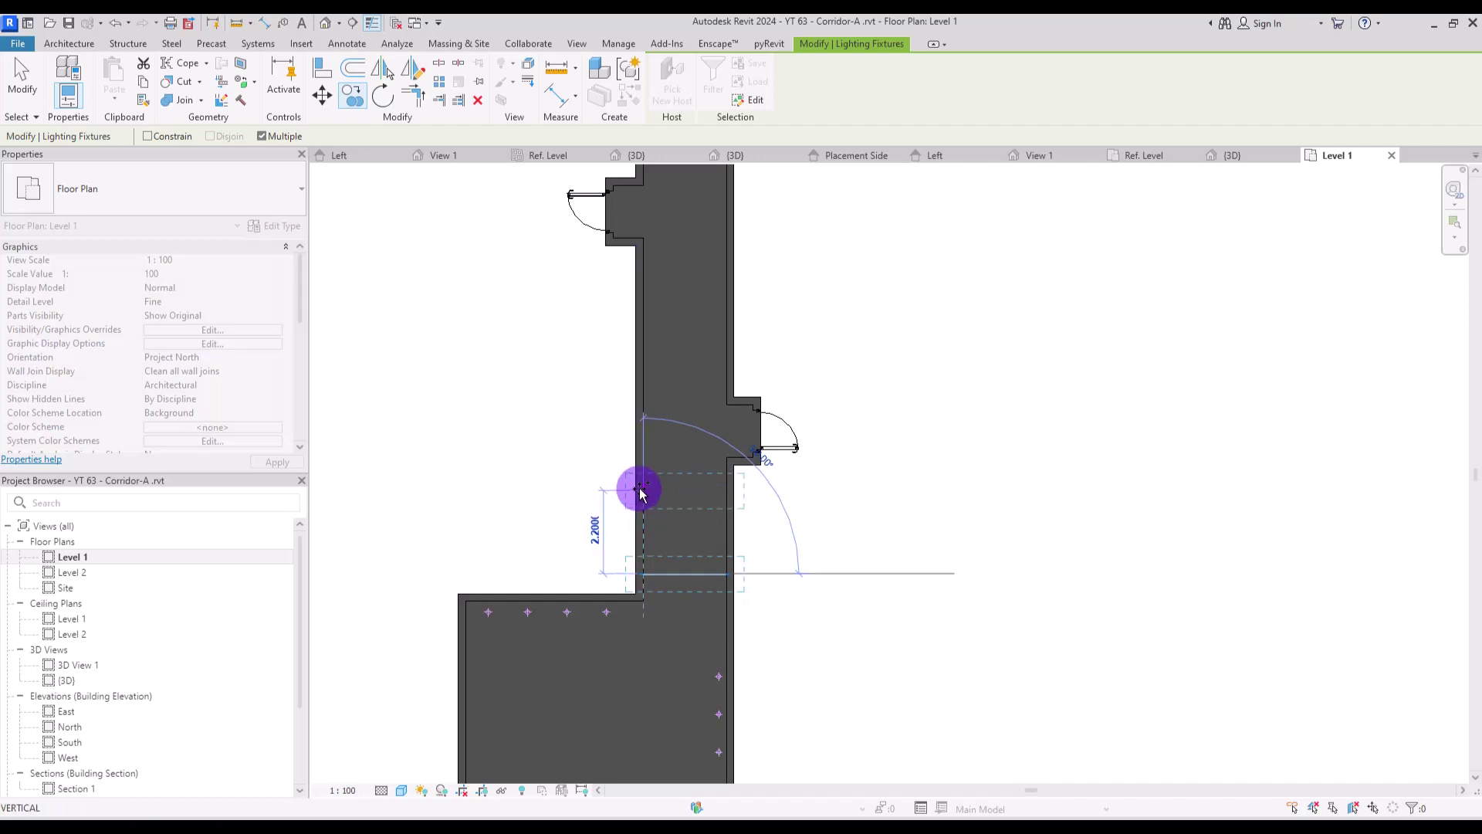
pyautogui.press('shift')
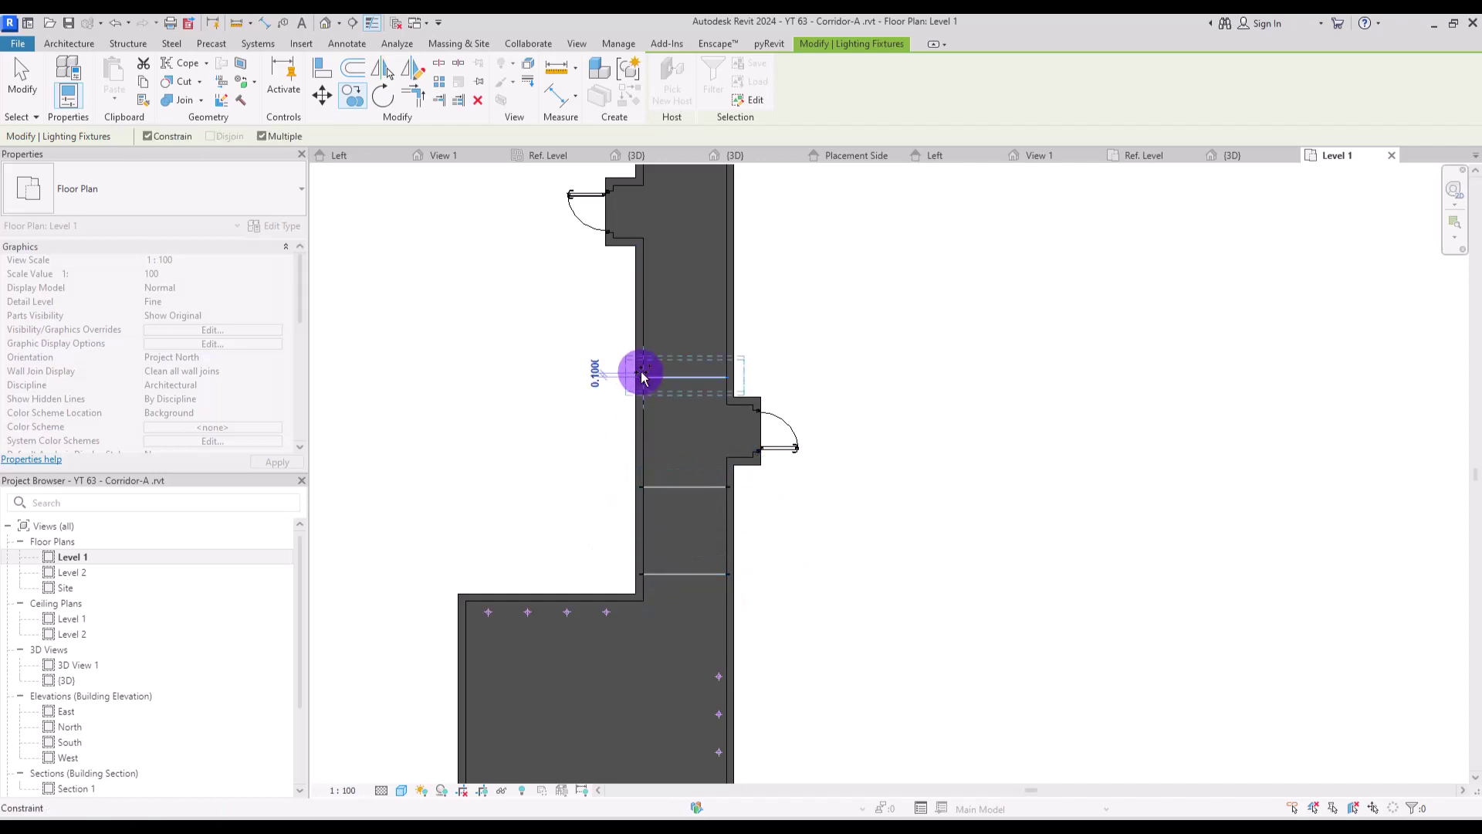
pyautogui.click(647, 328)
pyautogui.moveTo(661, 304); pyautogui.dragTo(645, 586, button='middle')
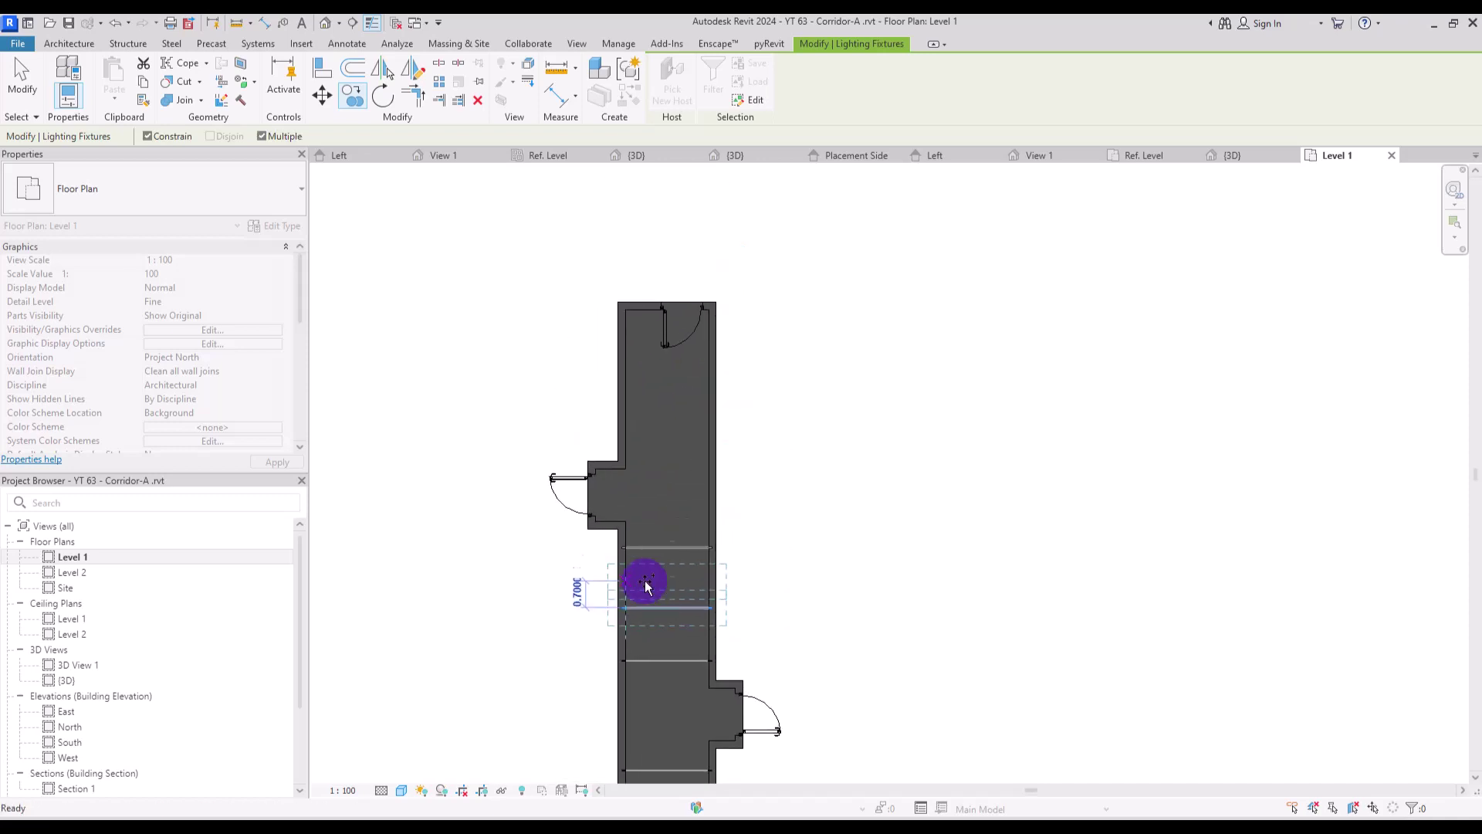
pyautogui.click(638, 440)
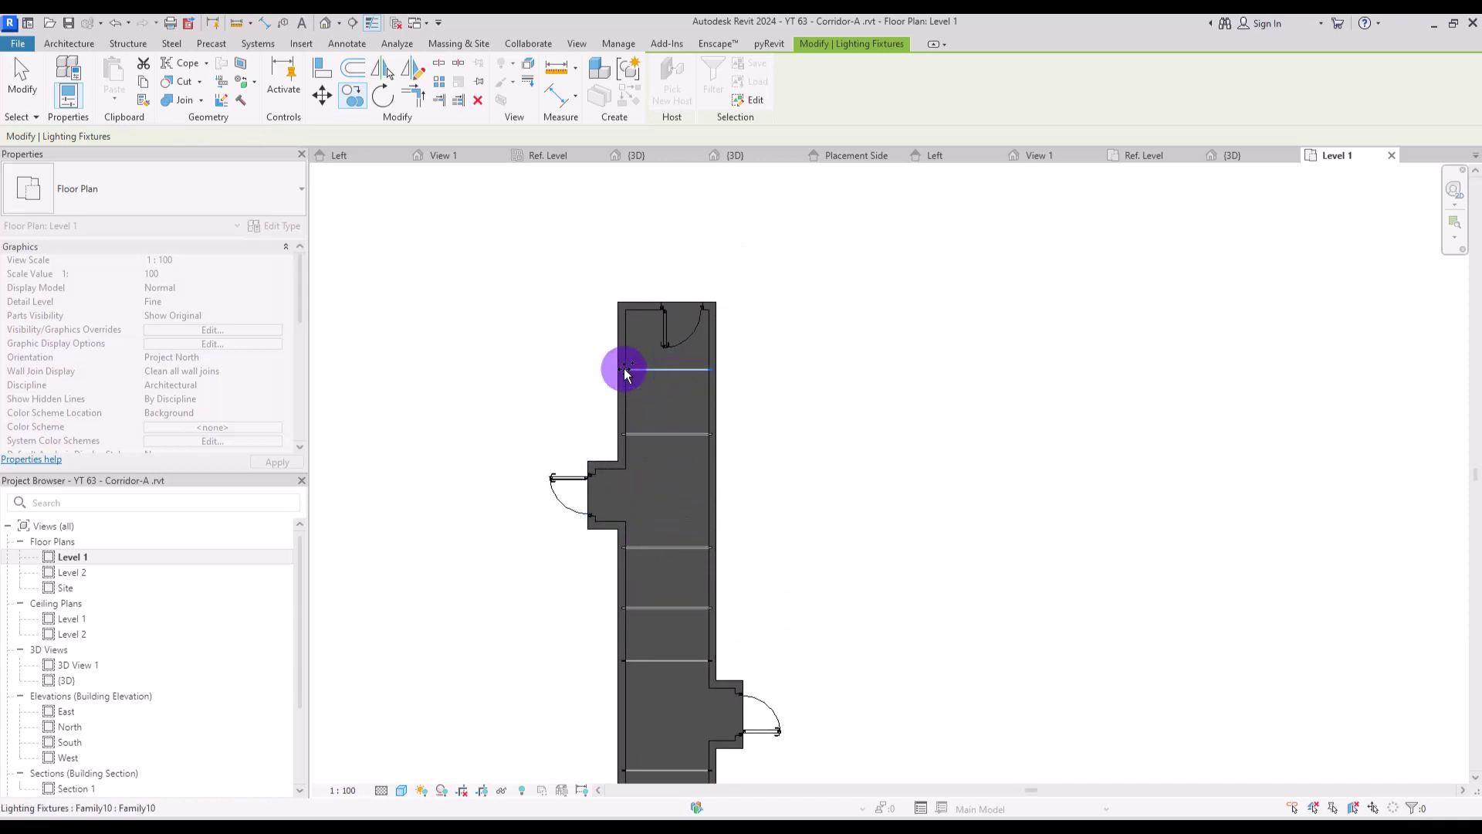
pyautogui.press('Escape')
pyautogui.press('Escape')
# Step: Switch to the ambientCG website, look through its Tiles category and return to the list of all categories
pyautogui.hotkey('ctrl', 'Tab')
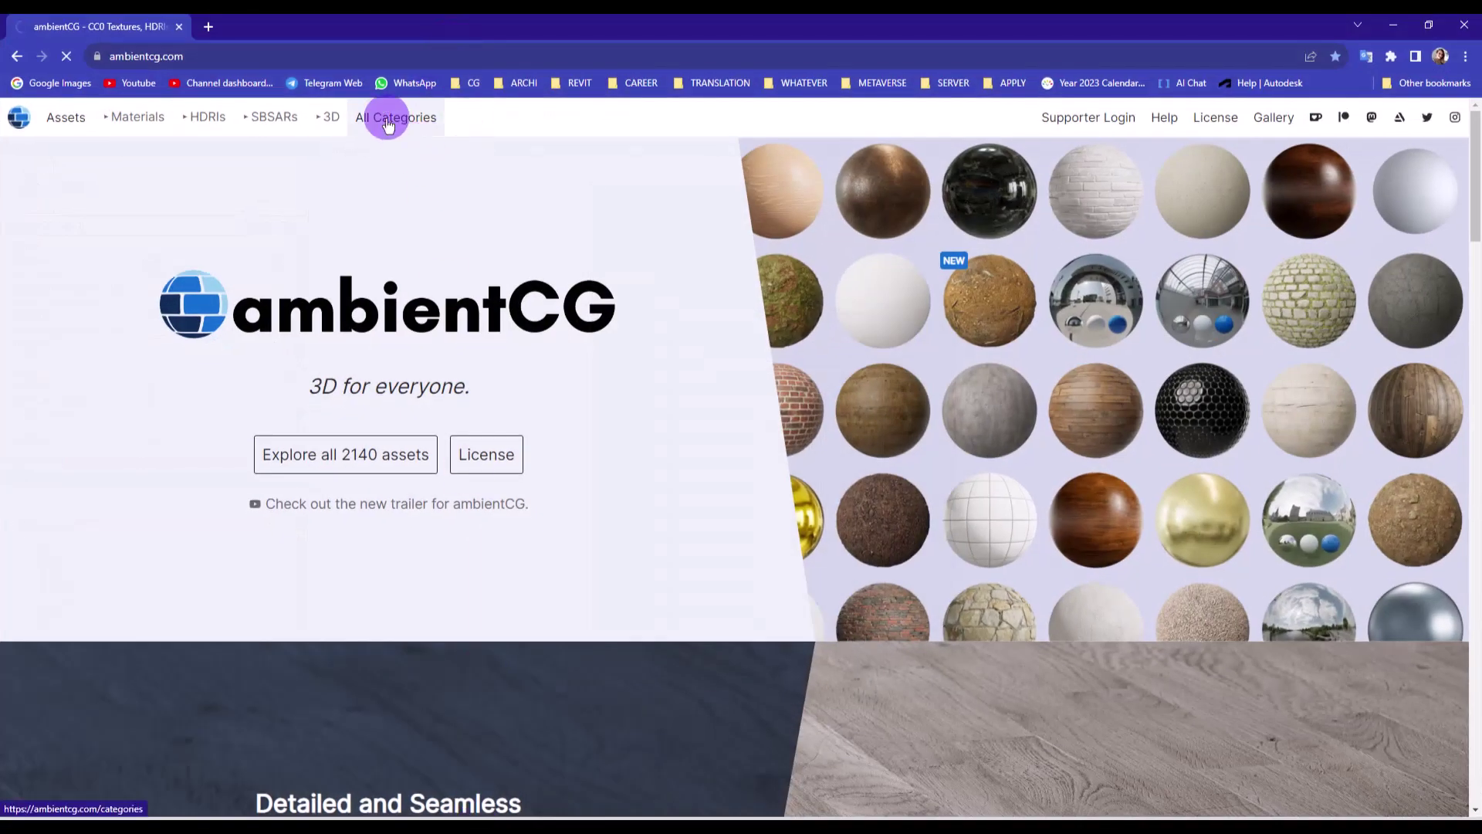
pyautogui.click(387, 123)
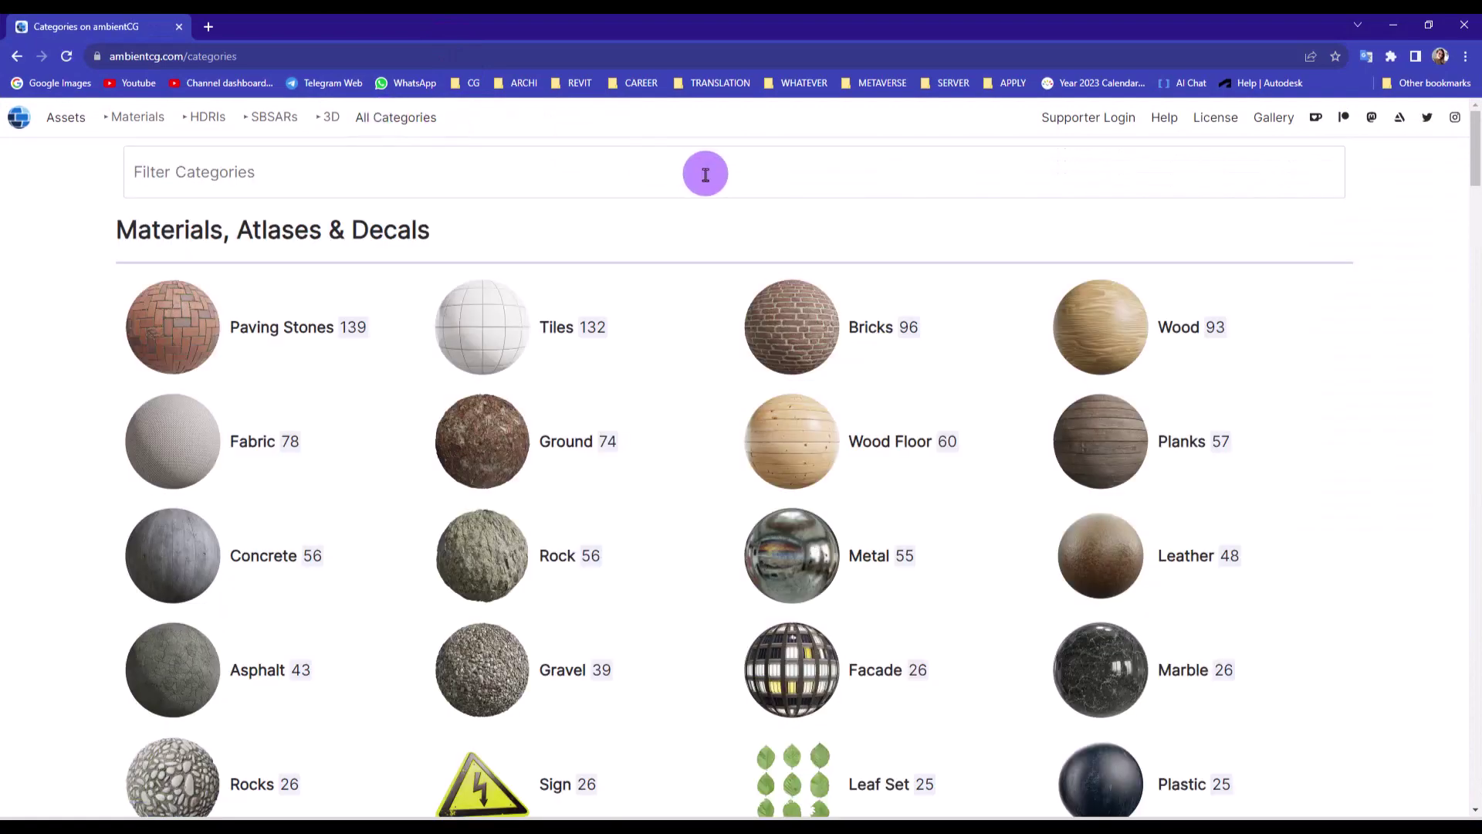
pyautogui.click(498, 326)
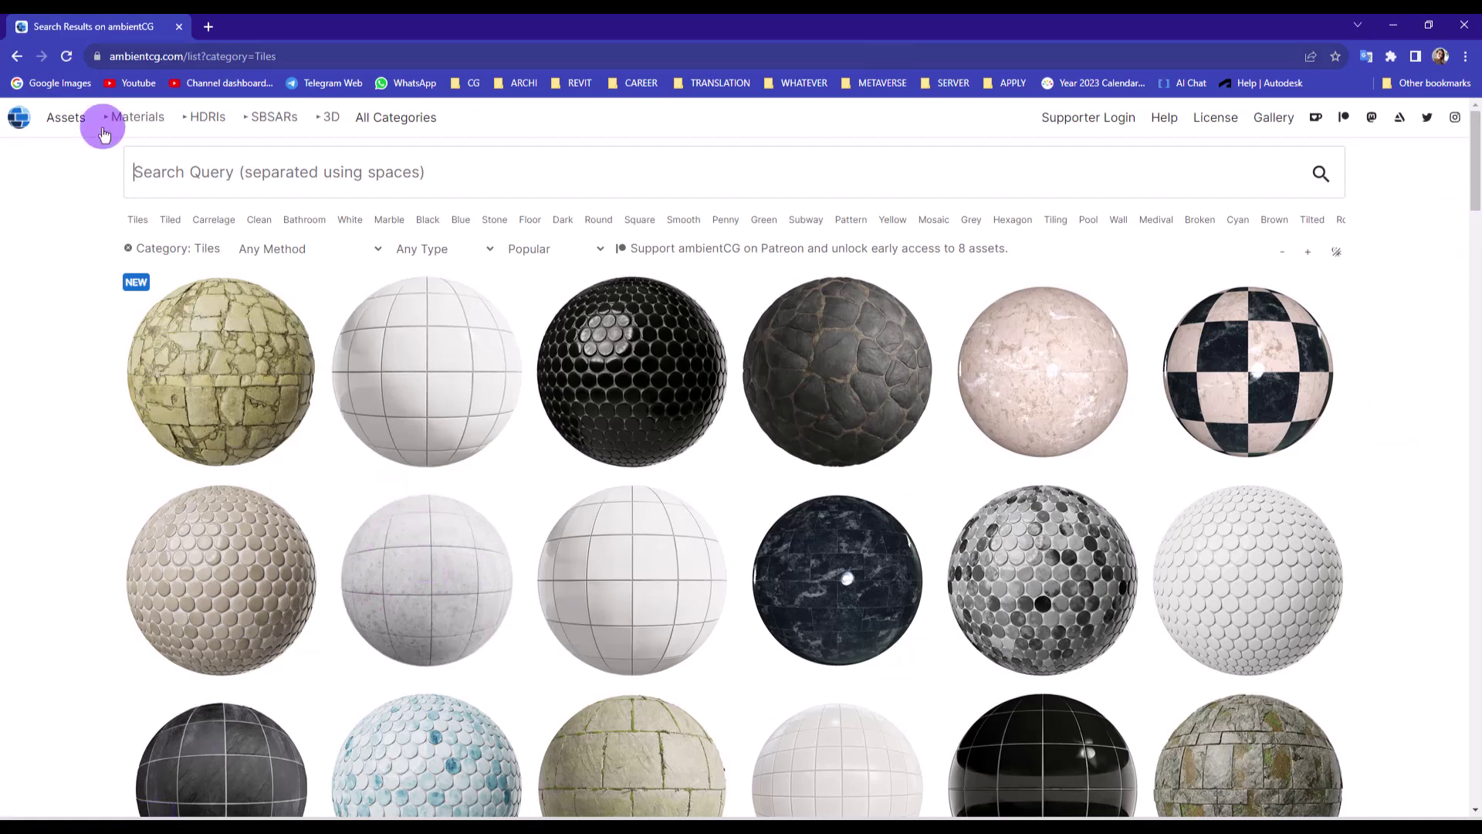
pyautogui.click(15, 60)
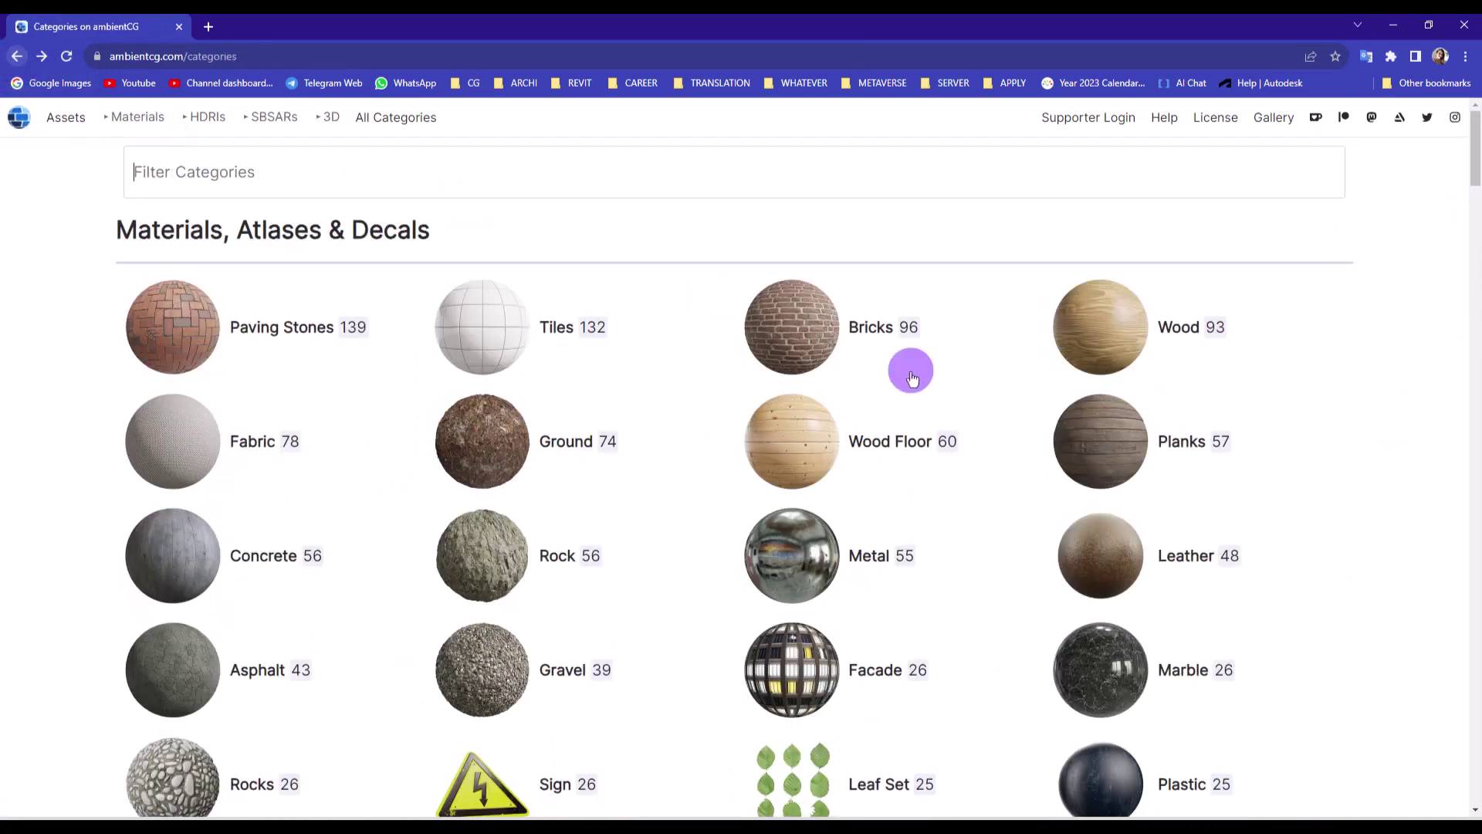
# Step: Browse the Marble category, open the white Marble 001 material and download its 2K-PNG package
pyautogui.click(1119, 662)
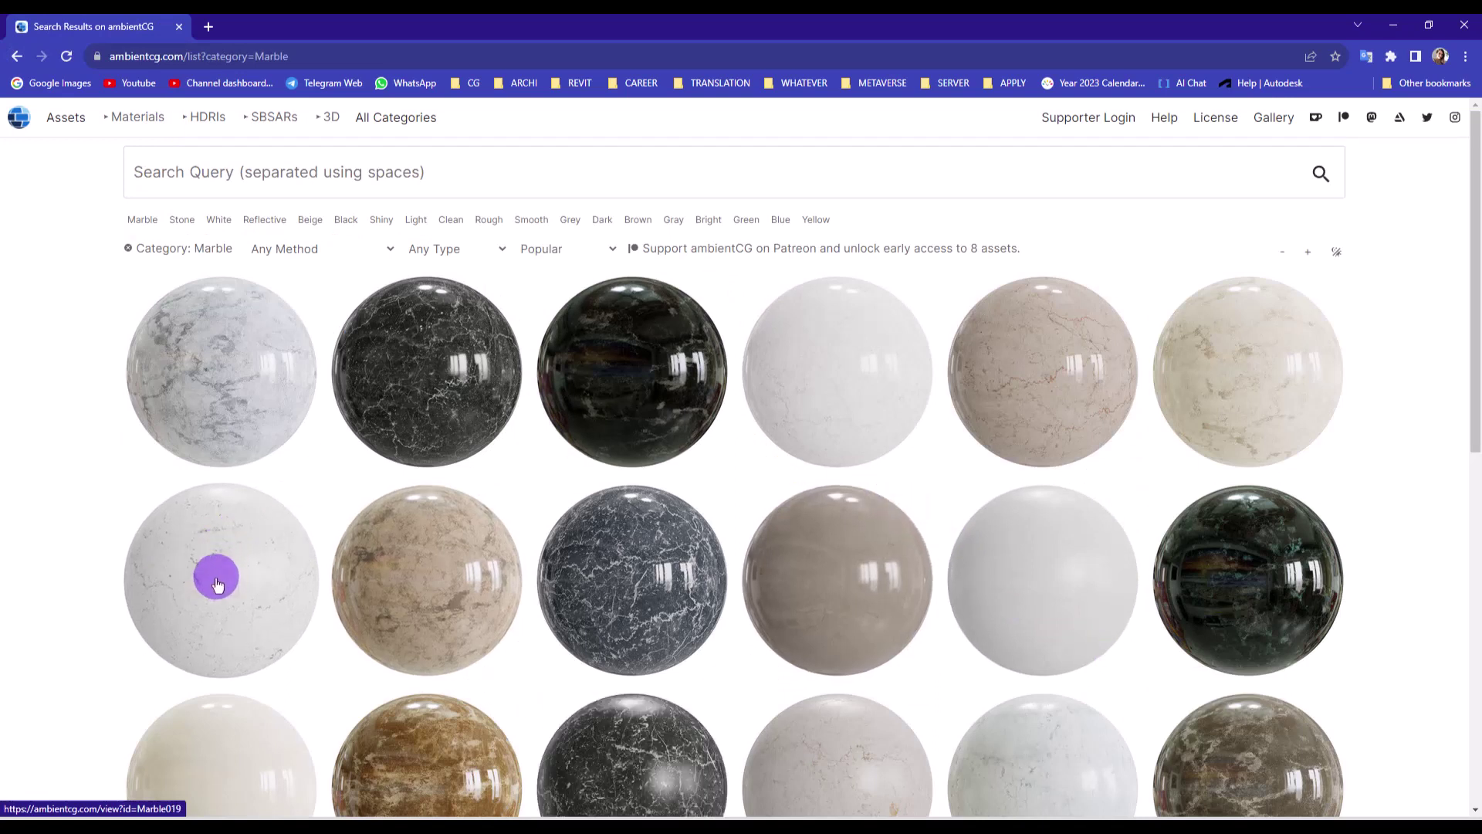
pyautogui.moveTo(1475, 227); pyautogui.dragTo(1476, 484)
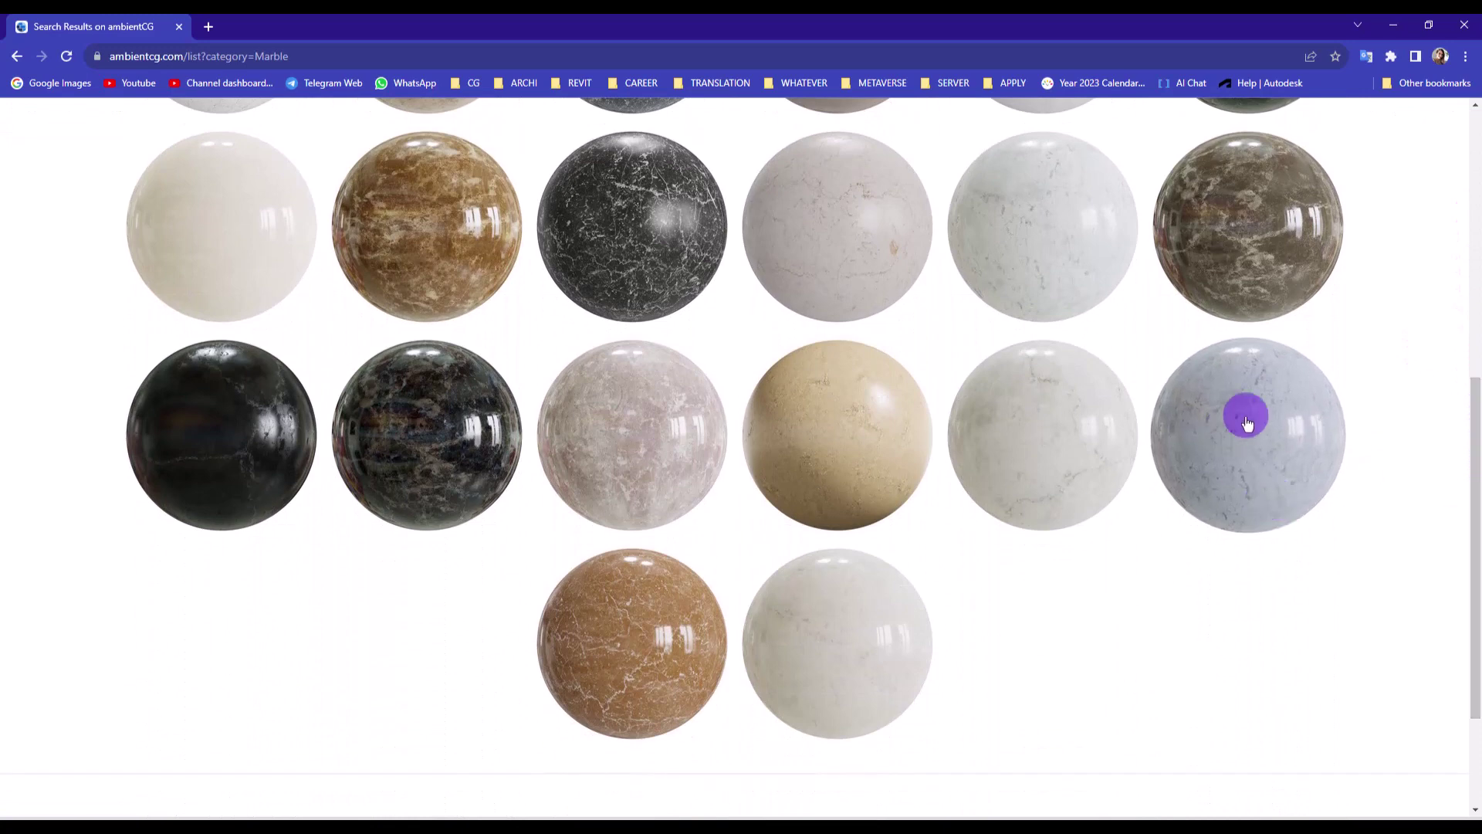
pyautogui.scroll(1, 1029, 454)
pyautogui.click(1051, 473)
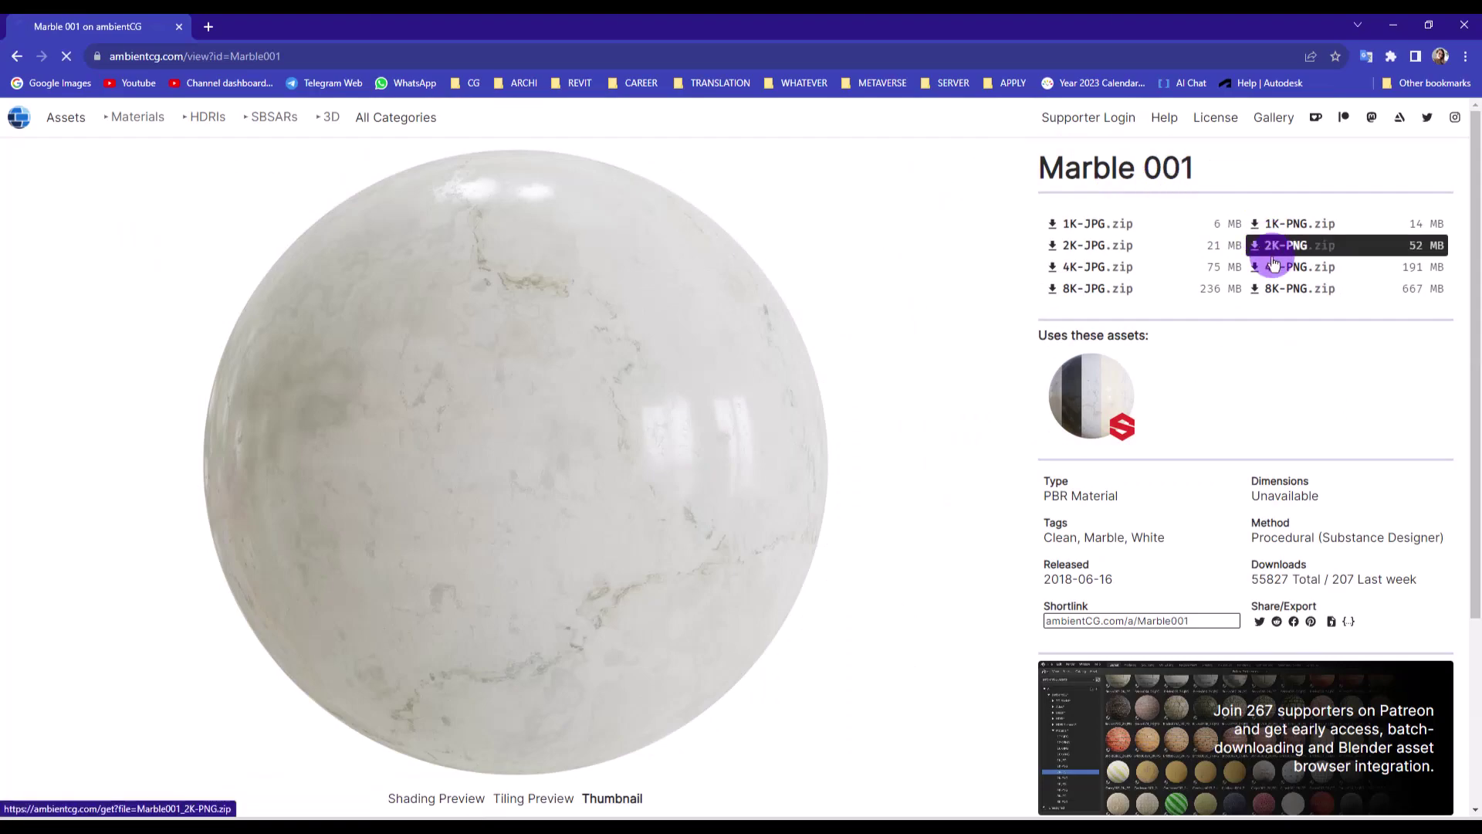
# Step: Switch to Revit and open the appearance settings of the 00 Floor material from the corridor floor's layer structure
pyautogui.hotkey('alt', 'Tab')
pyautogui.click(757, 516)
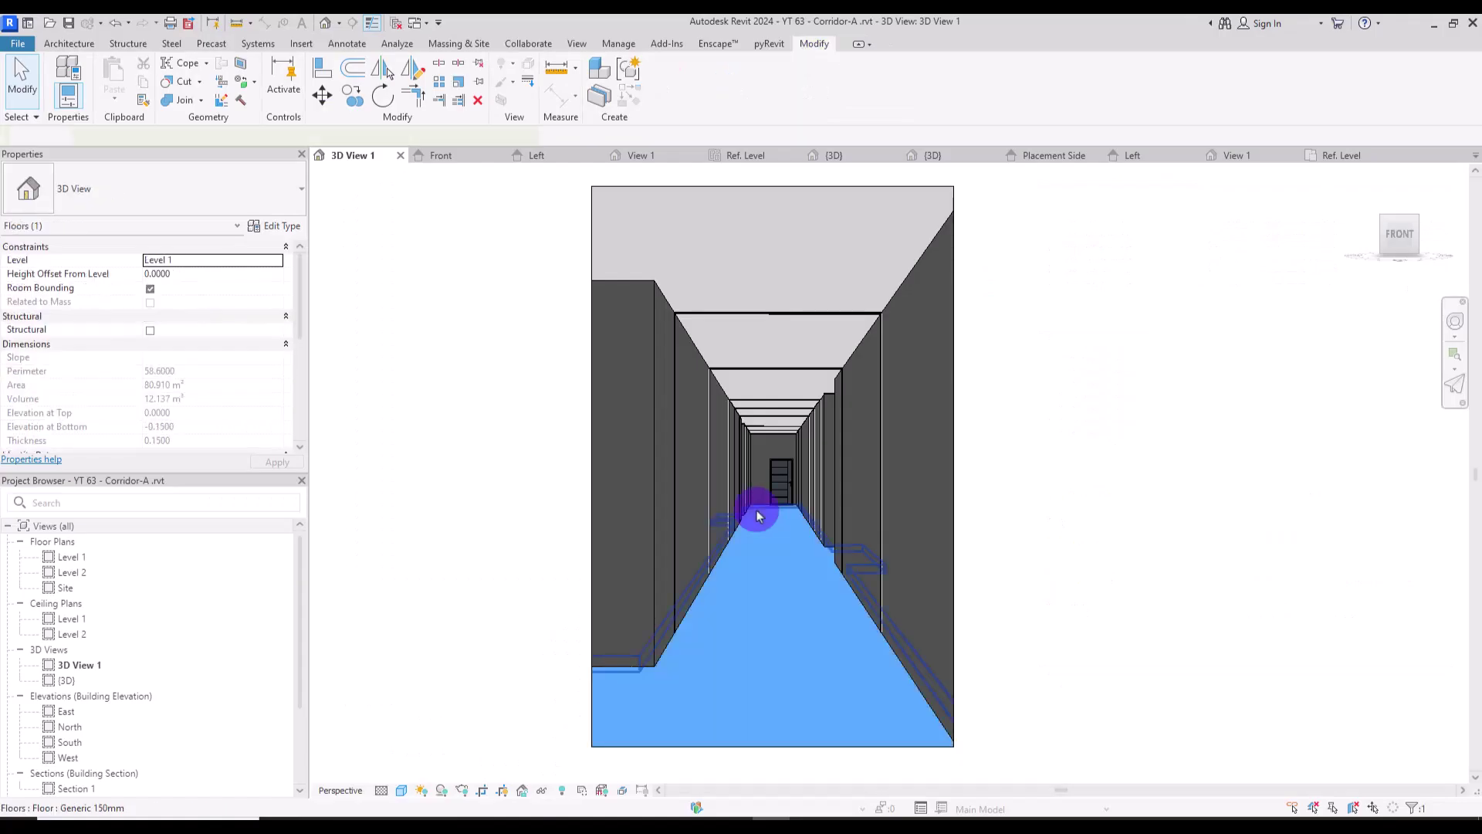
pyautogui.click(284, 228)
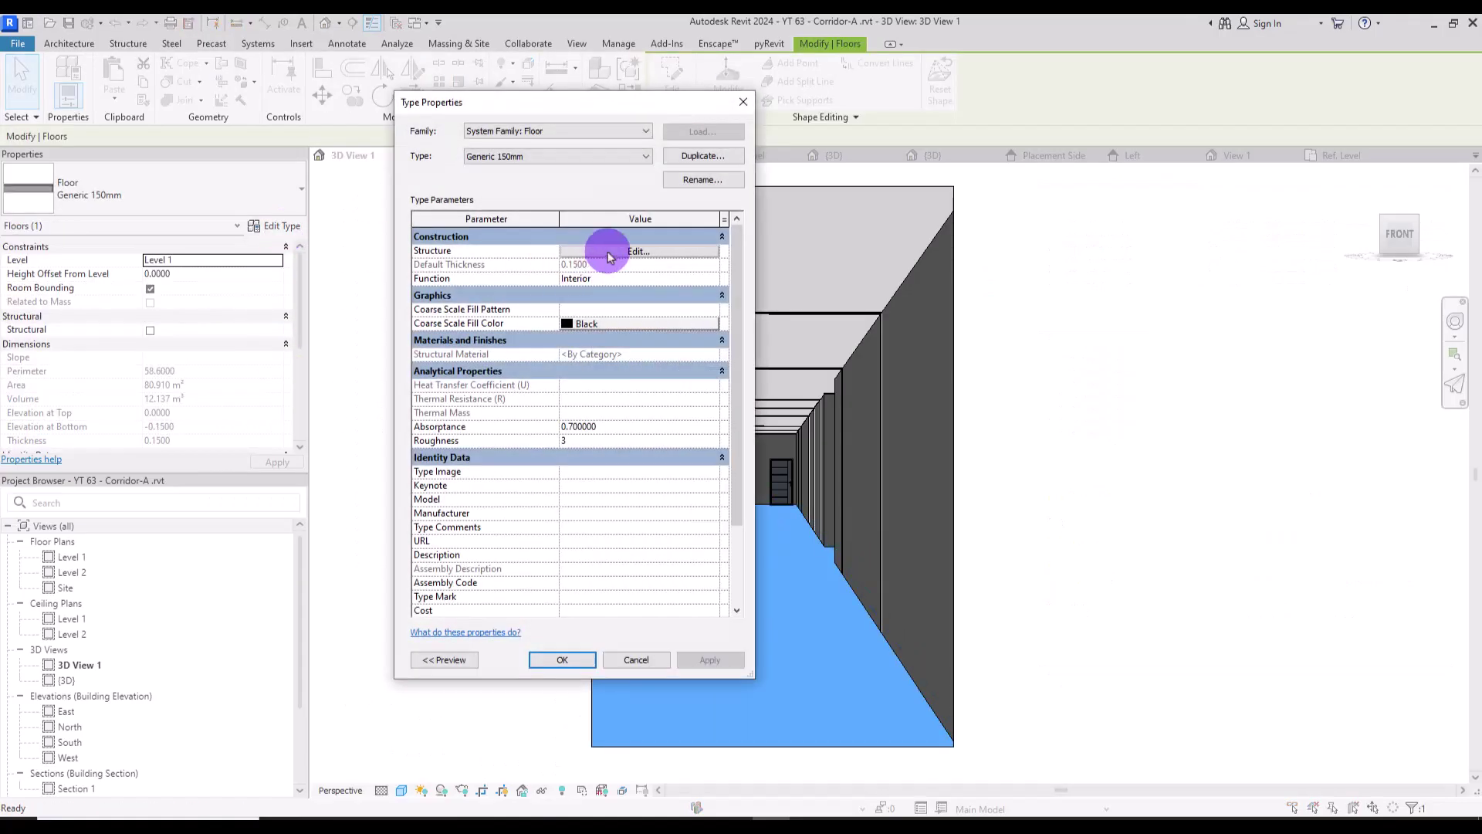
pyautogui.click(605, 248)
pyautogui.click(532, 247)
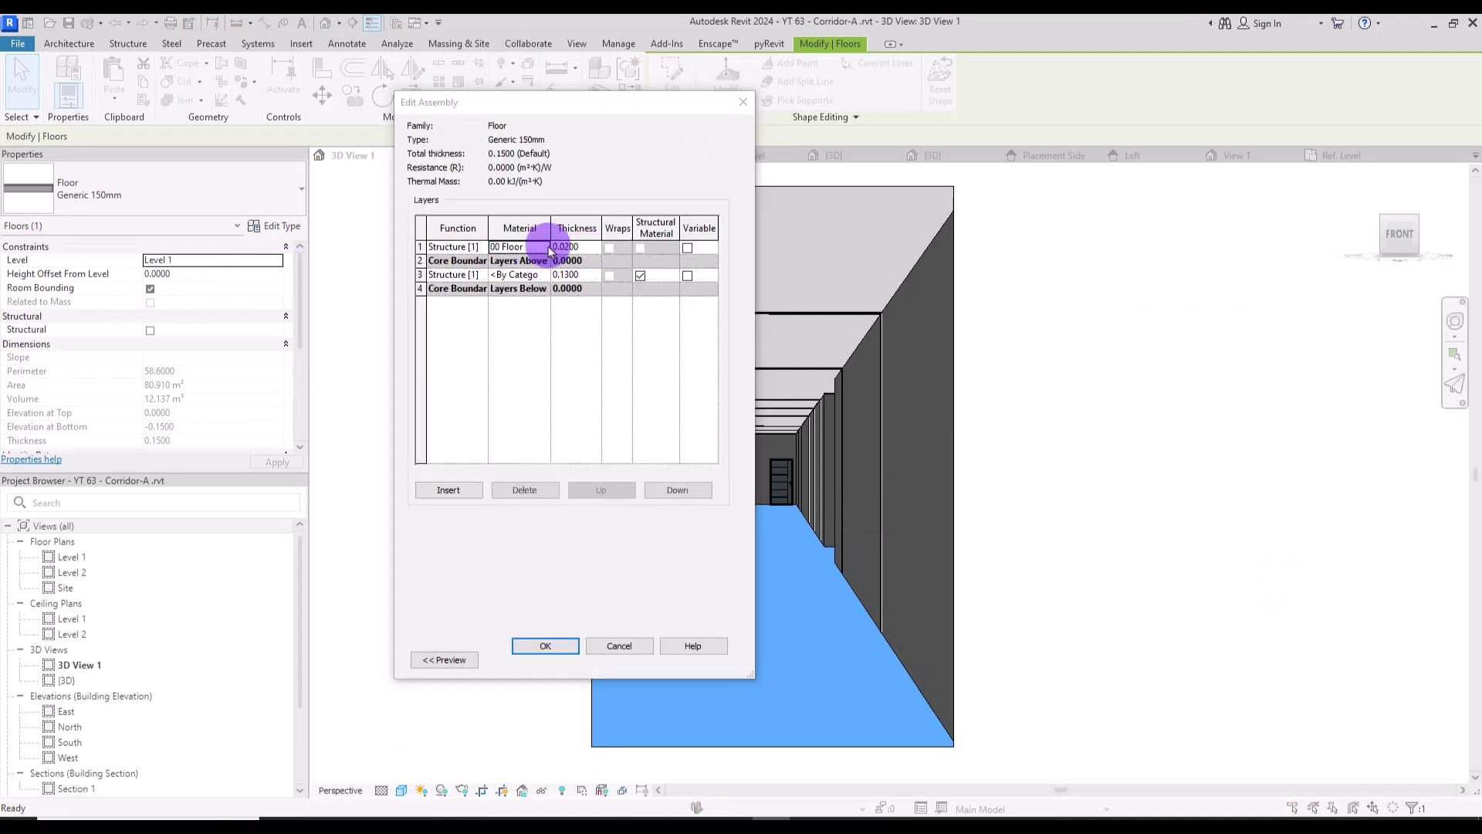
pyautogui.click(544, 247)
pyautogui.click(452, 166)
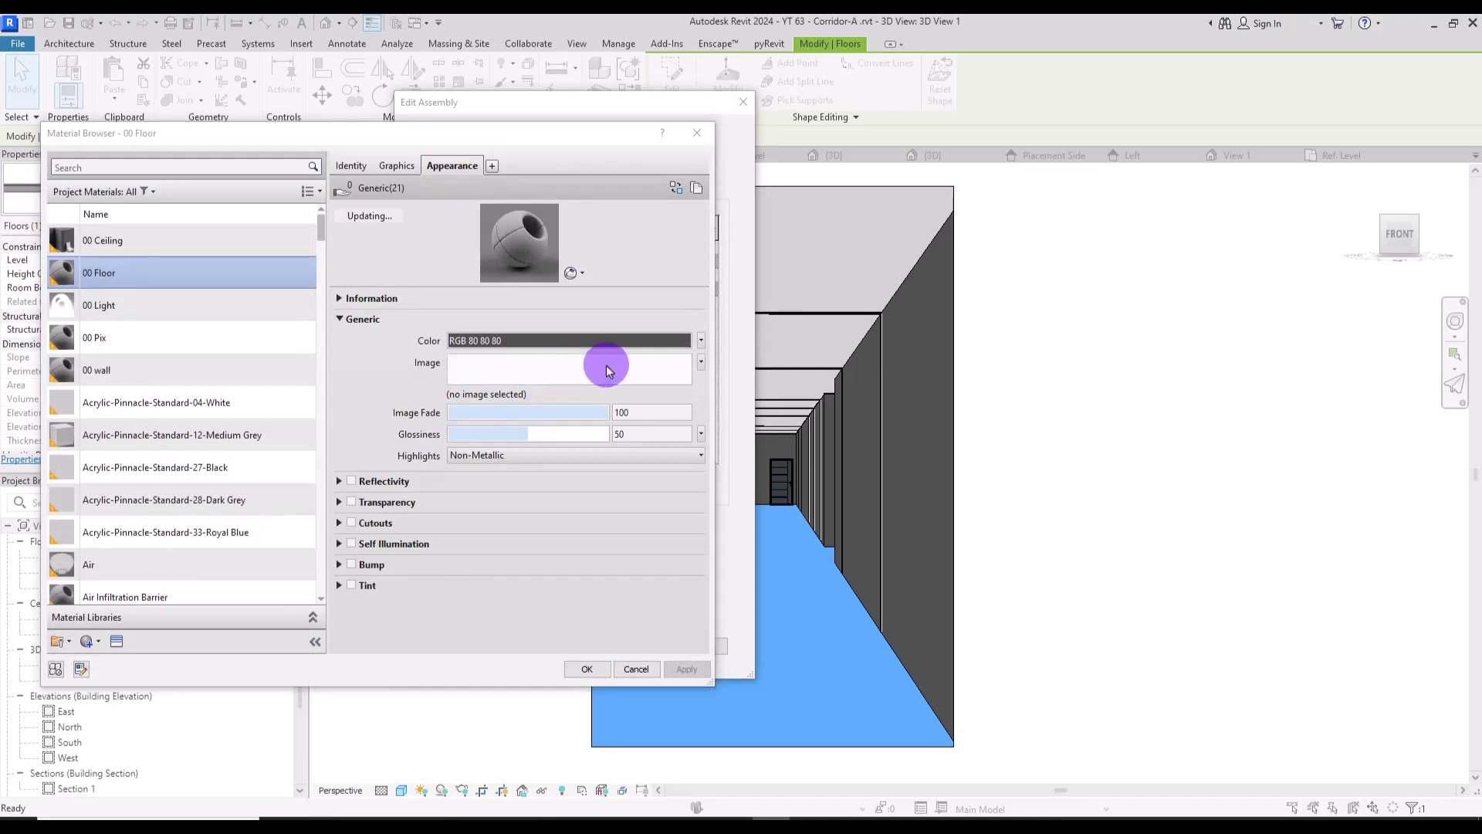
# Step: Assign Marble001_2K-PNG_Color.png as the image of the 00 Floor material
pyautogui.click(605, 366)
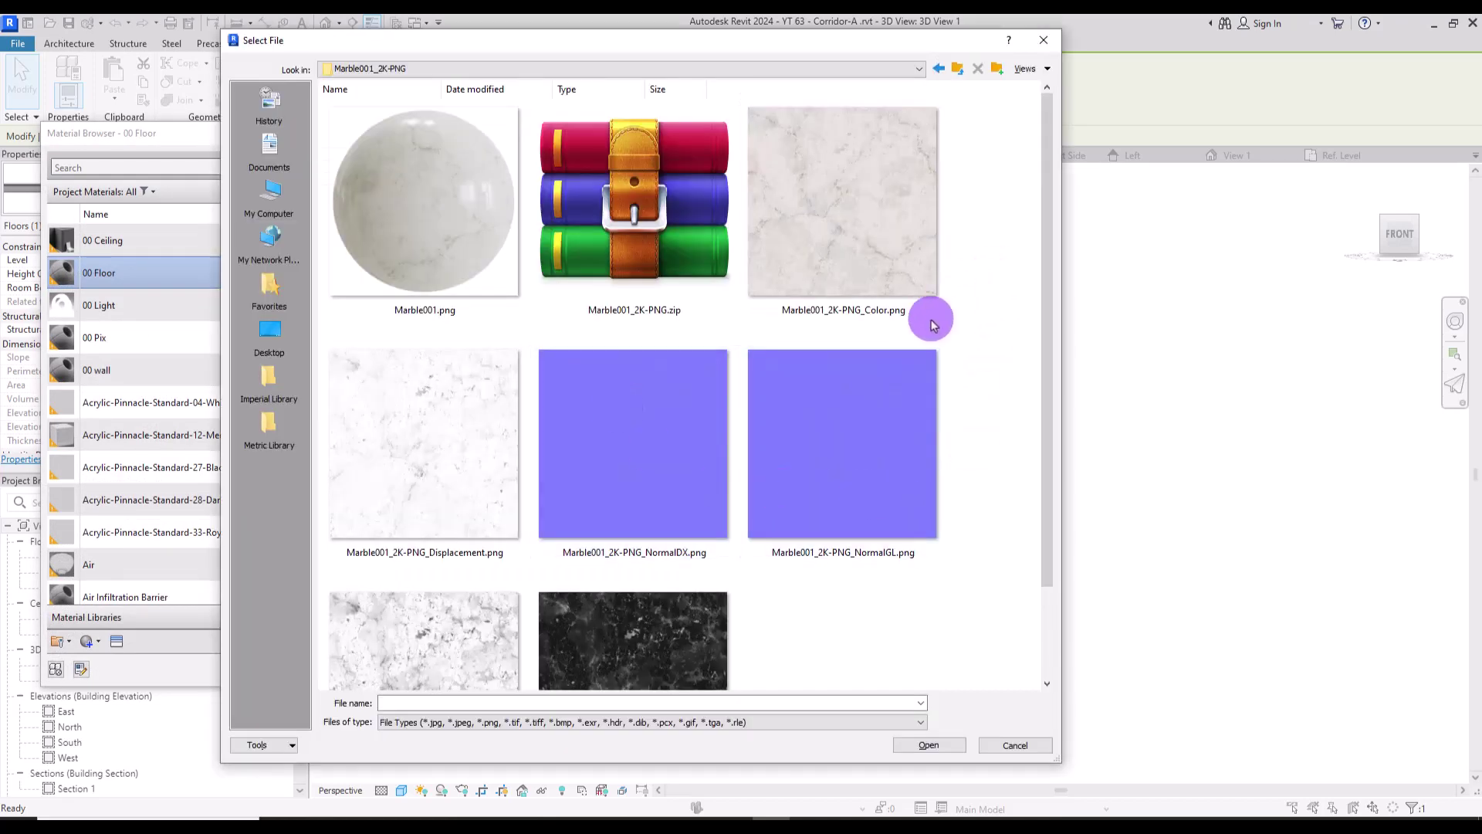
pyautogui.click(876, 238)
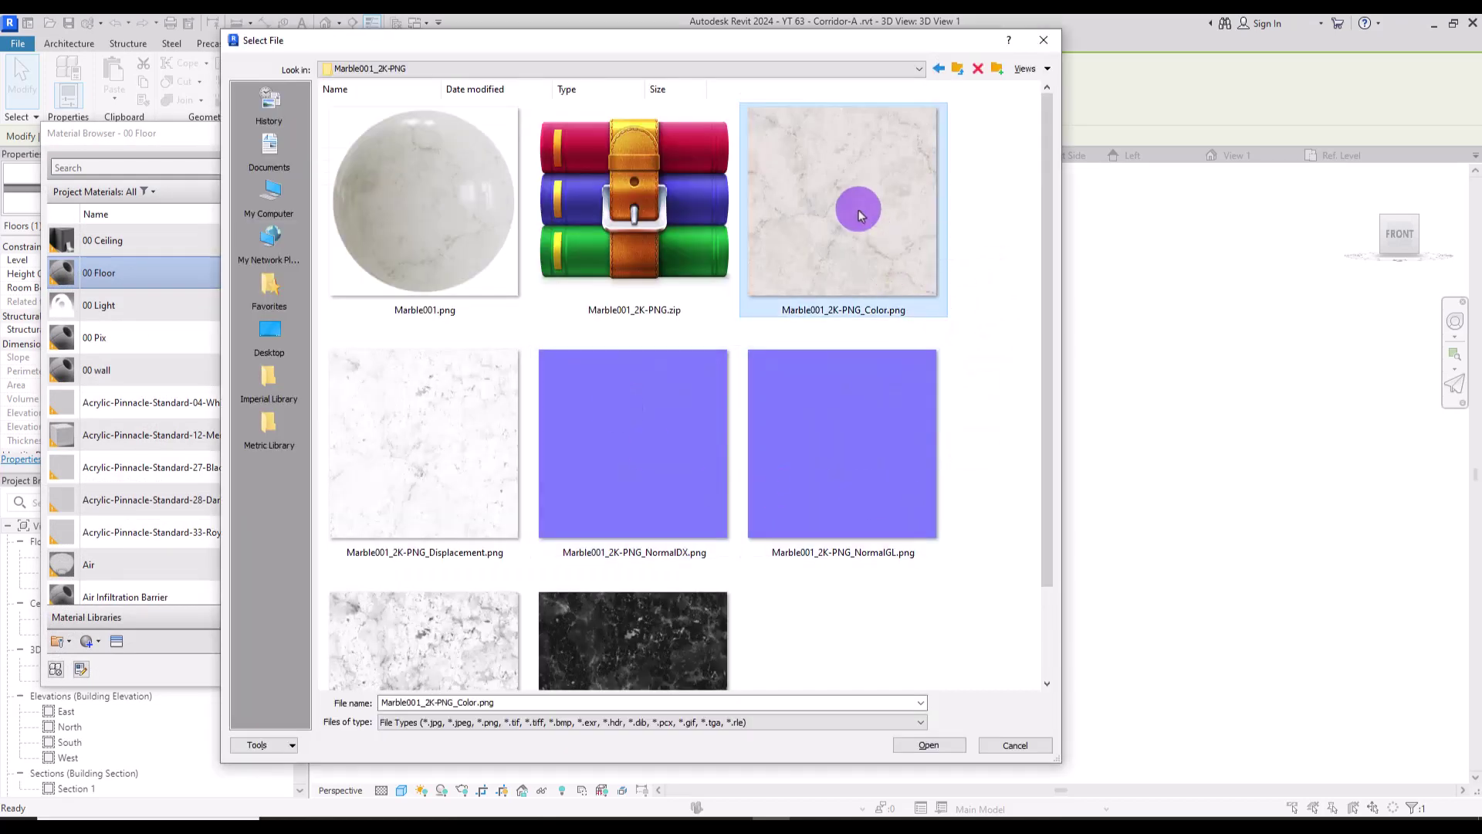
pyautogui.doubleClick(859, 215)
pyautogui.click(488, 98)
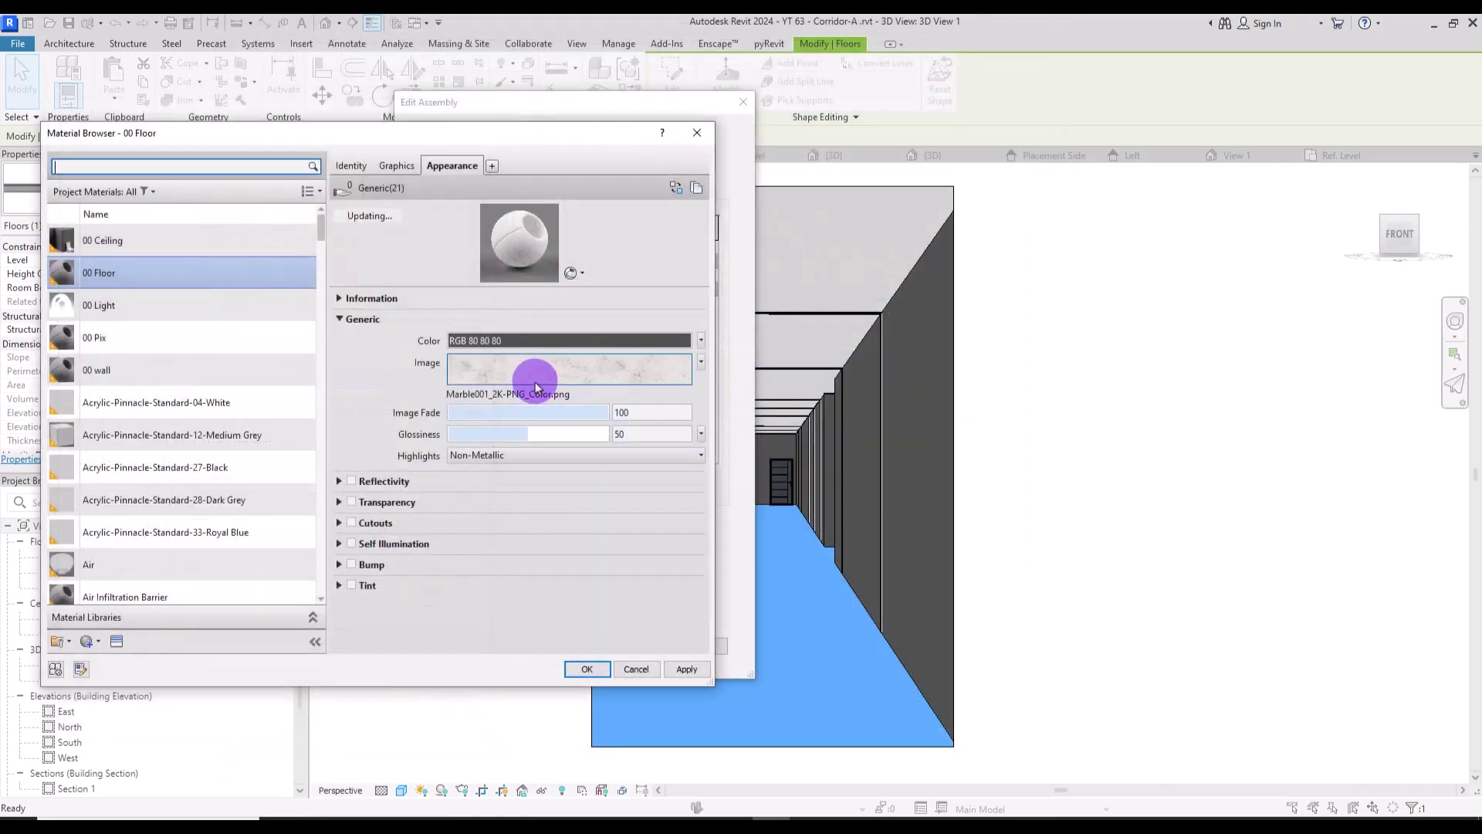
# Step: Set the floor marble texture's sample size to 0.5 m and apply the material to the floor type
pyautogui.click(551, 378)
pyautogui.moveTo(165, 579); pyautogui.dragTo(209, 575)
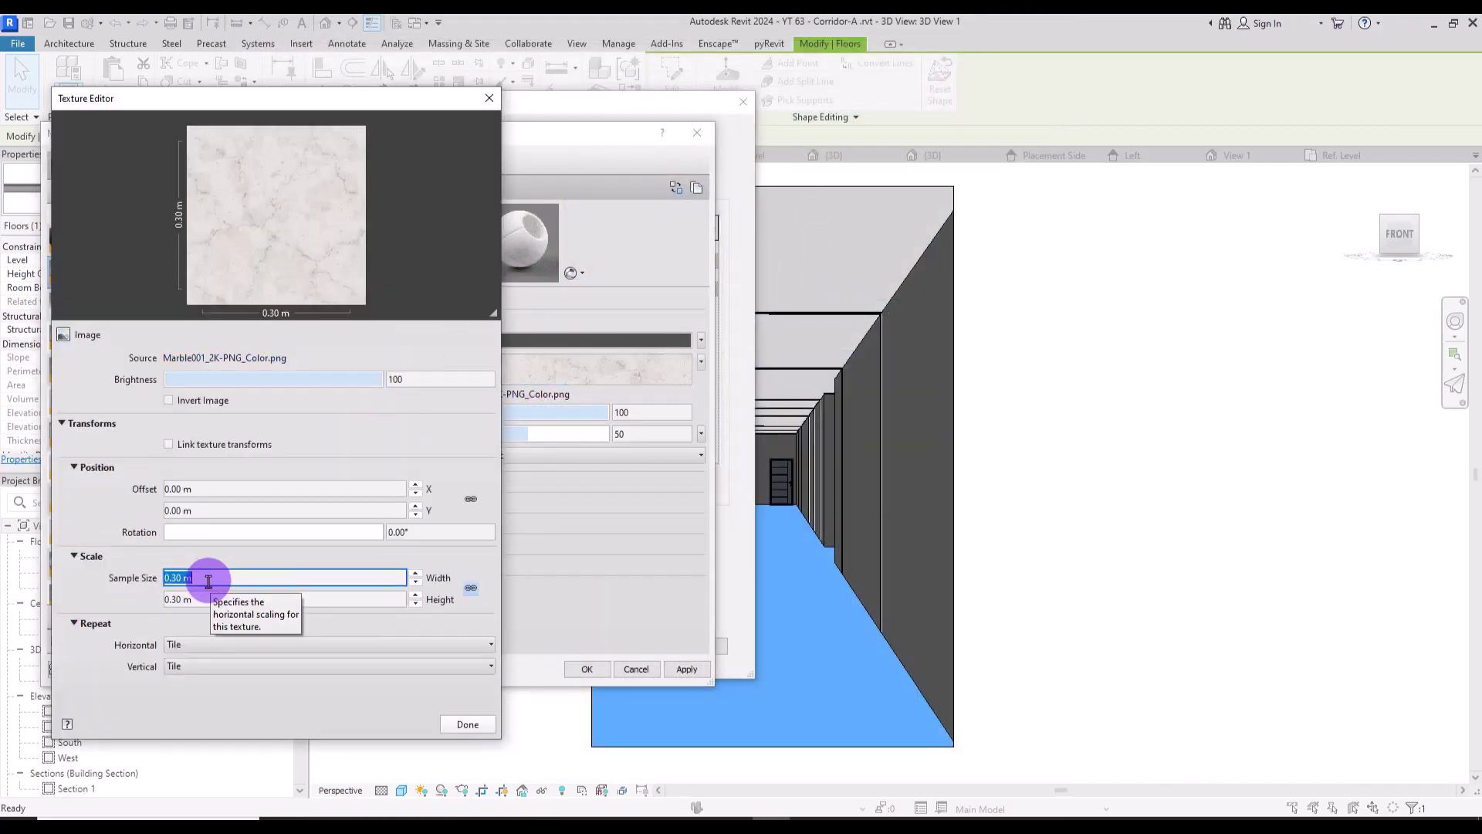
pyautogui.write('0.5')
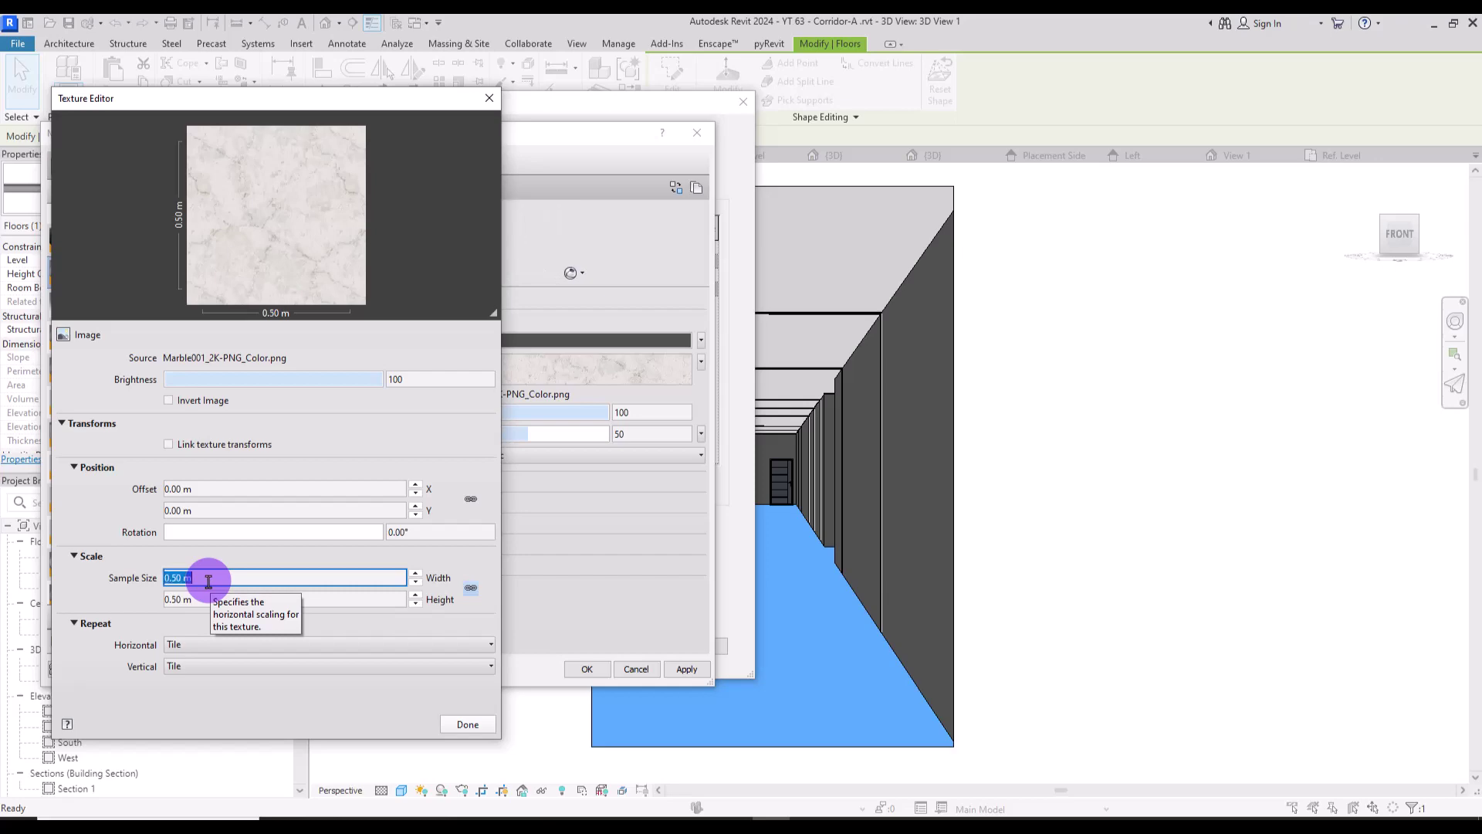
pyautogui.press('Return')
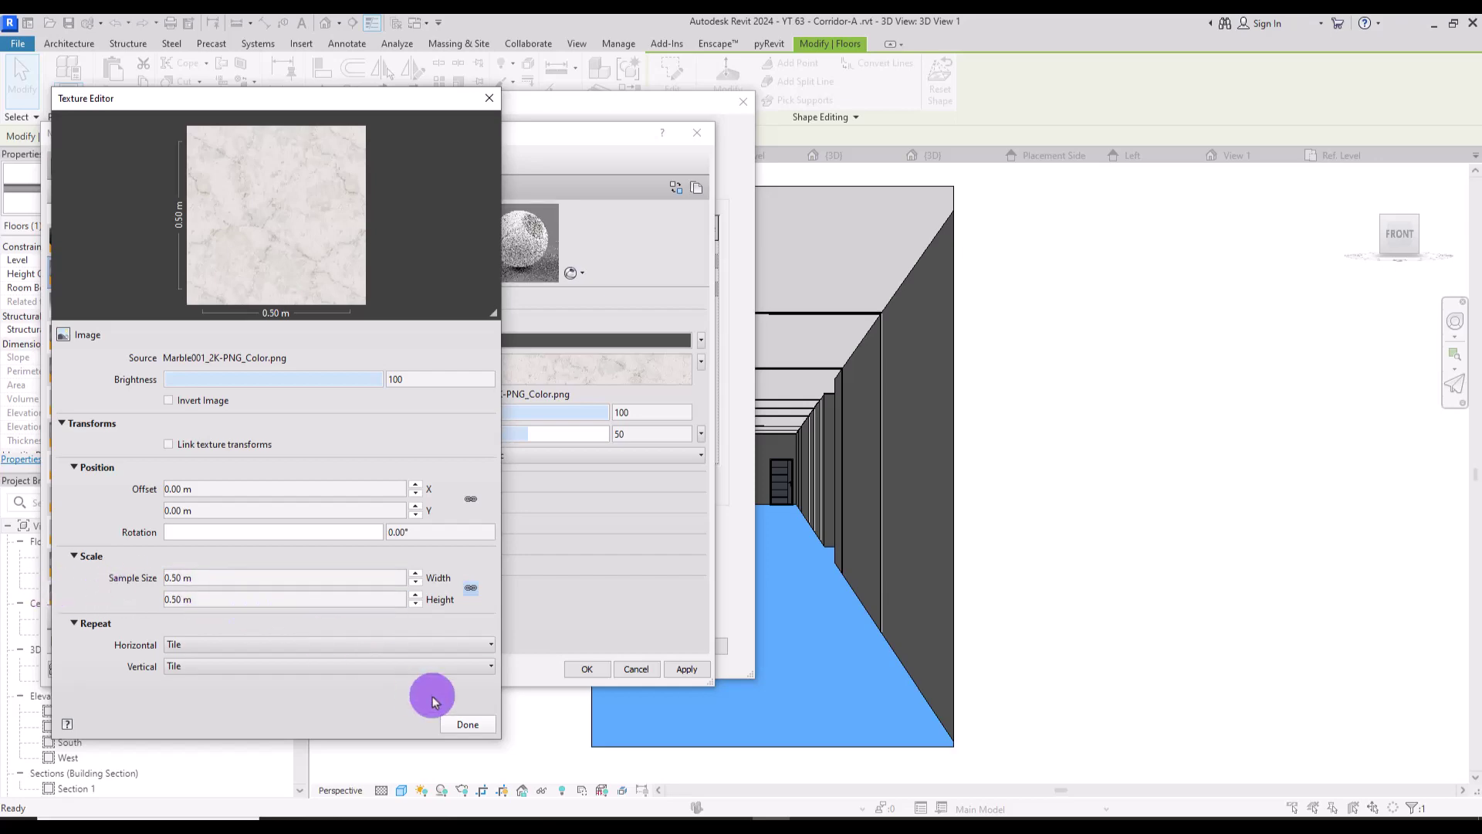
pyautogui.click(467, 724)
pyautogui.click(587, 669)
pyautogui.click(545, 649)
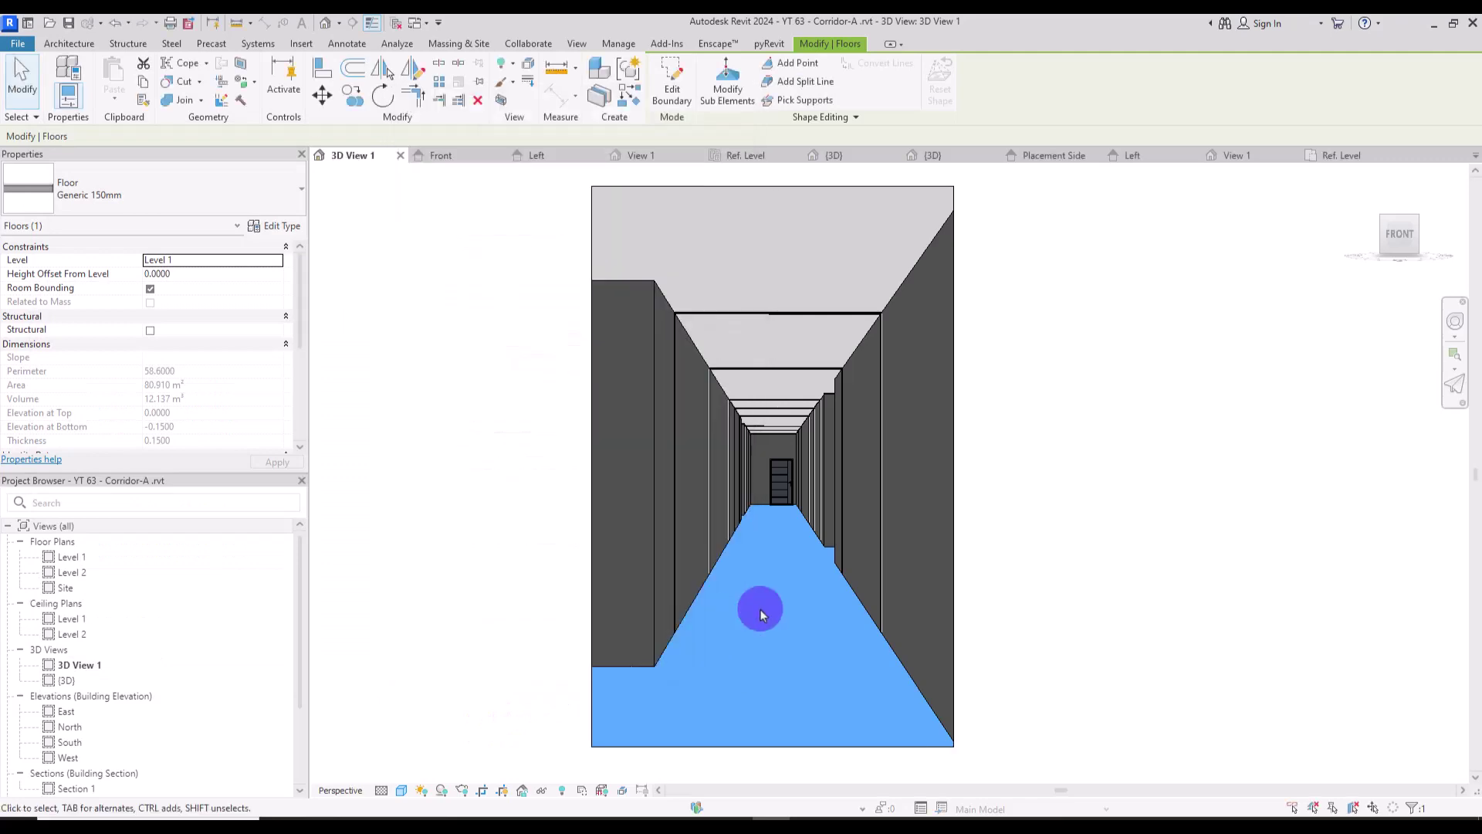
pyautogui.press('Escape')
# Step: Reopen the 00 Floor texture from the floor's structure and set its sample size to 1.3 m
pyautogui.click(801, 602)
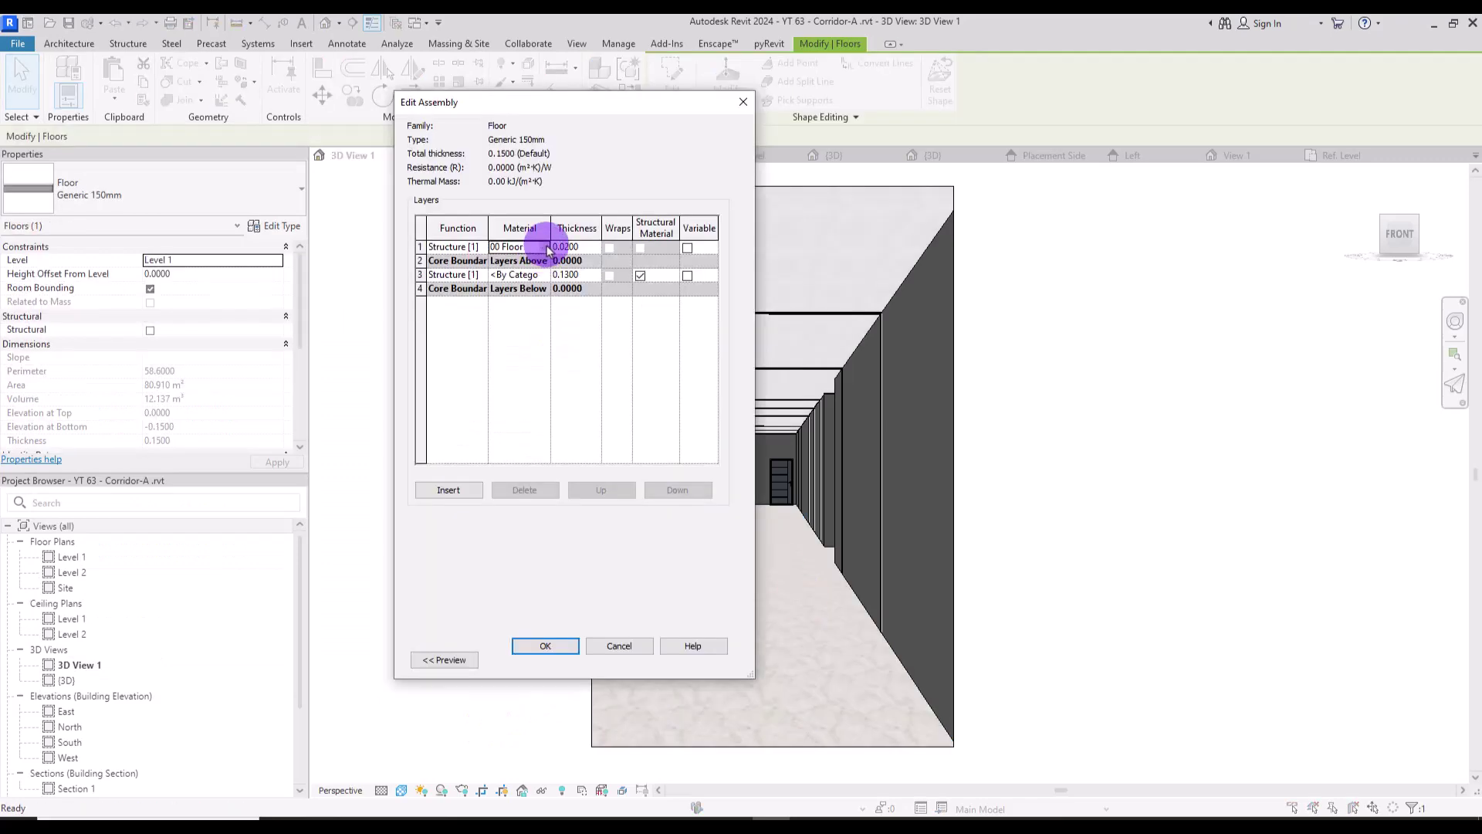
pyautogui.click(549, 247)
pyautogui.click(529, 371)
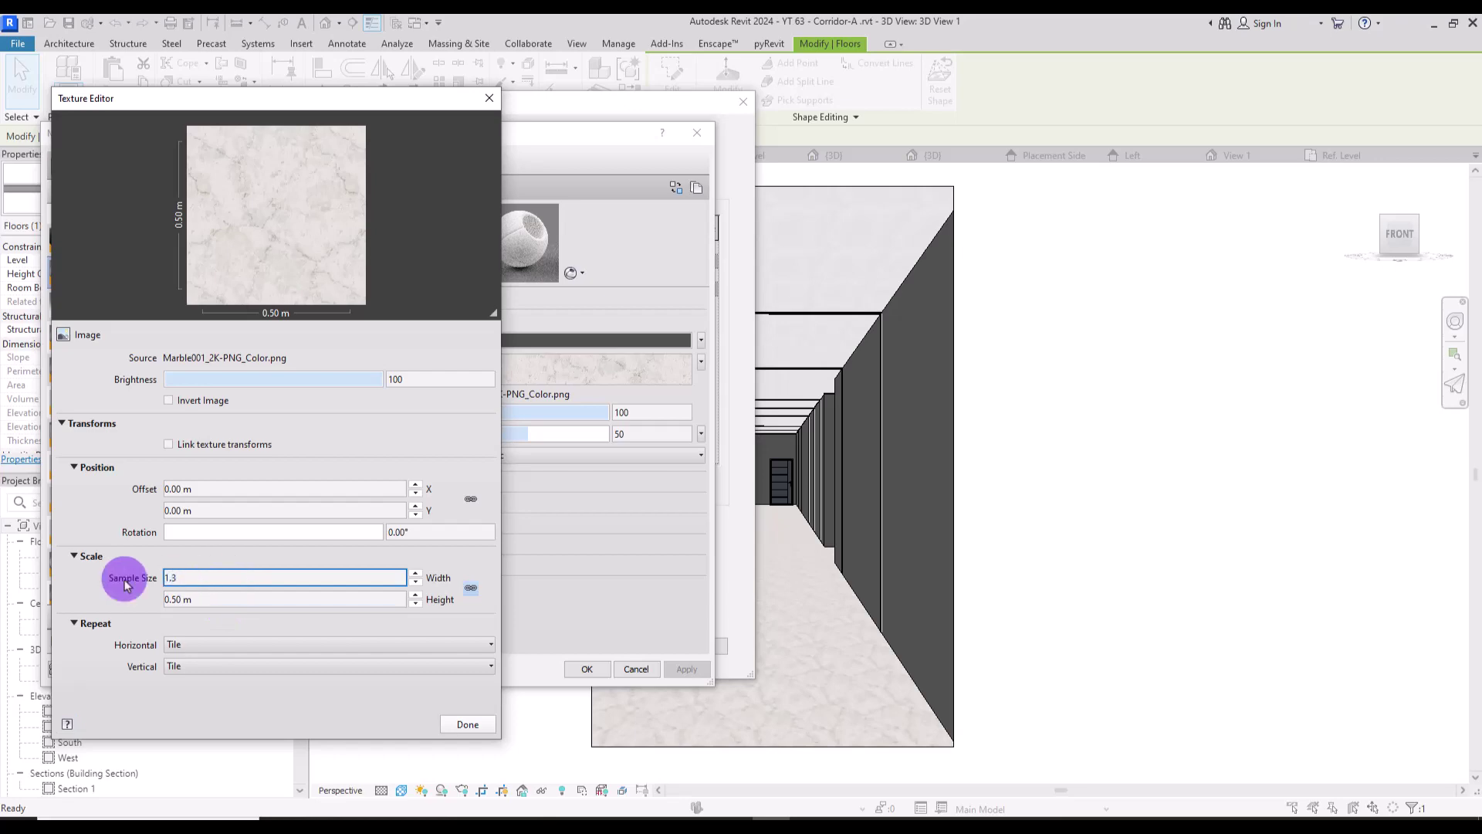
pyautogui.click(468, 724)
pyautogui.click(587, 668)
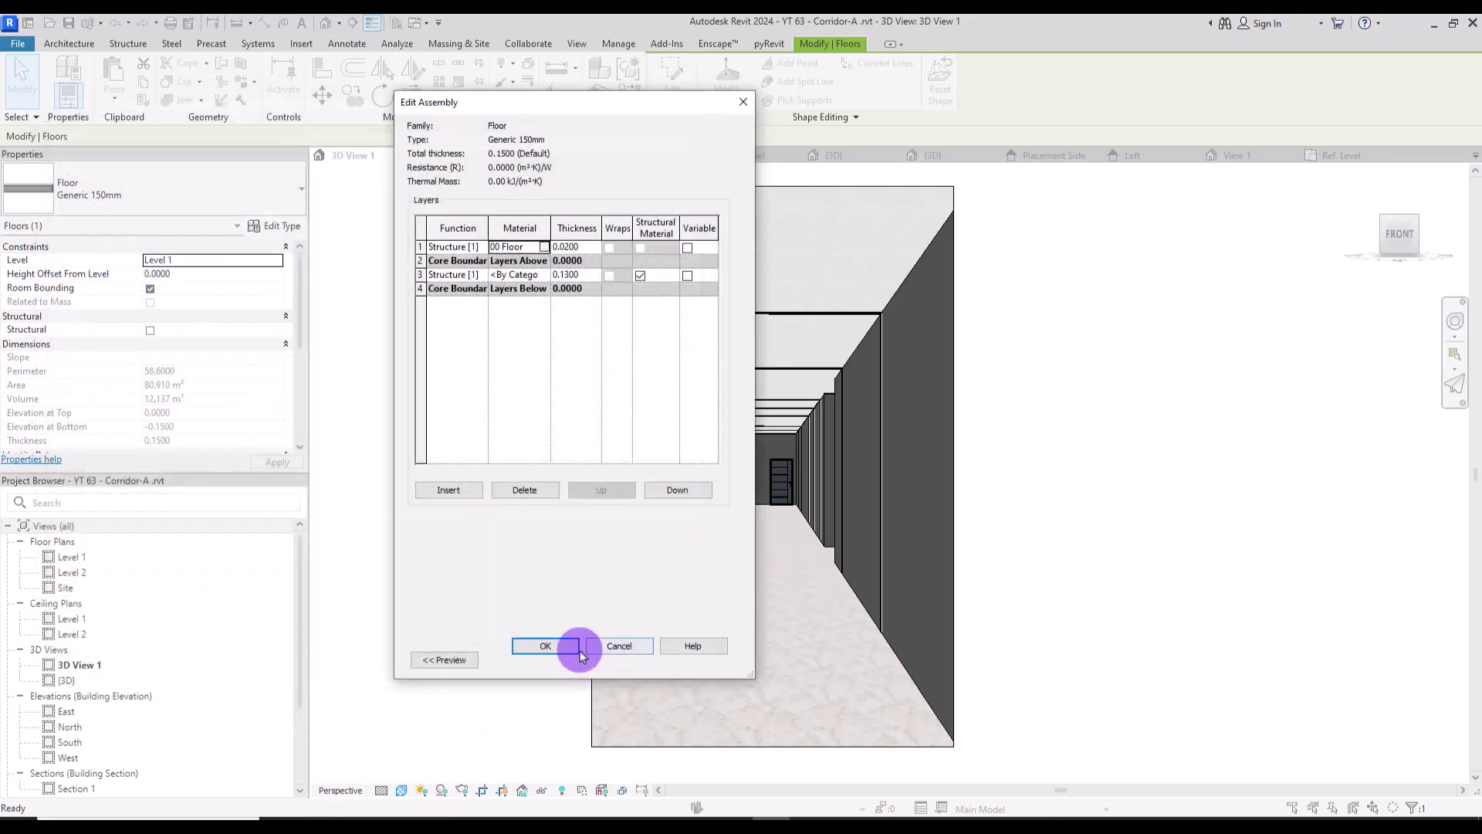
pyautogui.click(581, 654)
pyautogui.click(569, 658)
pyautogui.press('Escape')
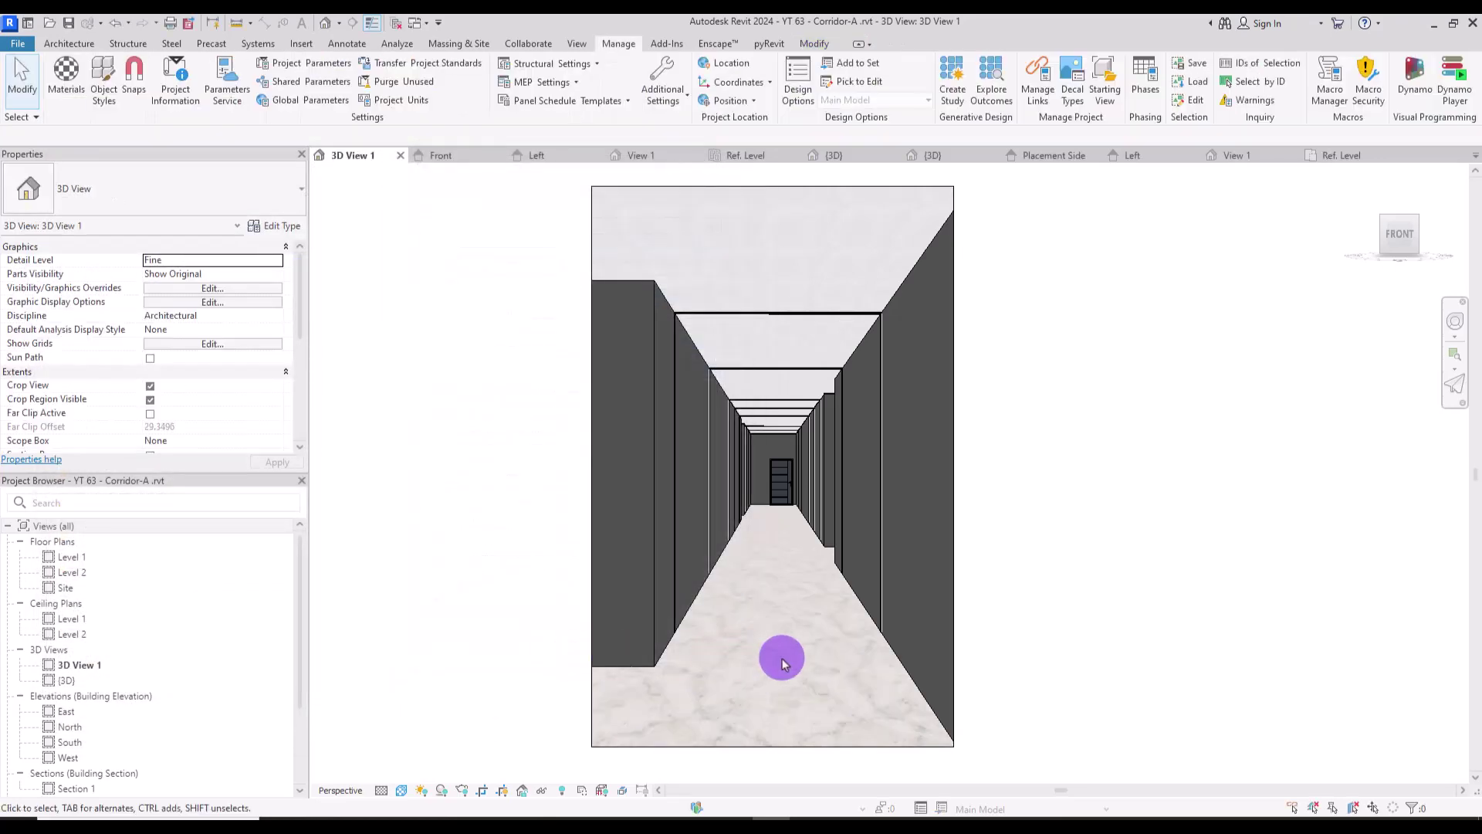
# Step: Open the appearance settings of the 00 wall material from the corridor wall's Generic - 200mm type structure
pyautogui.click(699, 589)
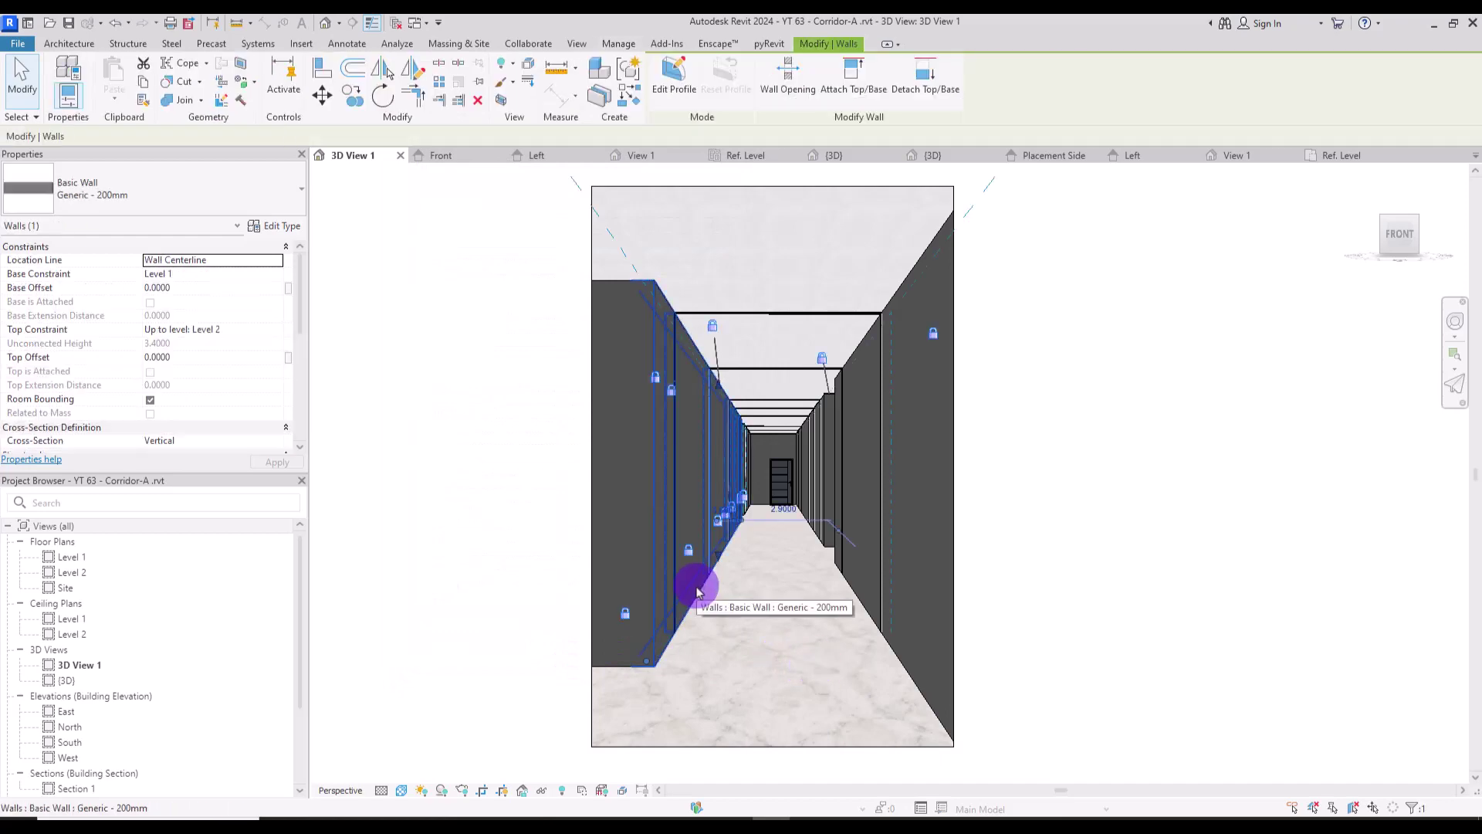
pyautogui.click(280, 226)
pyautogui.click(648, 239)
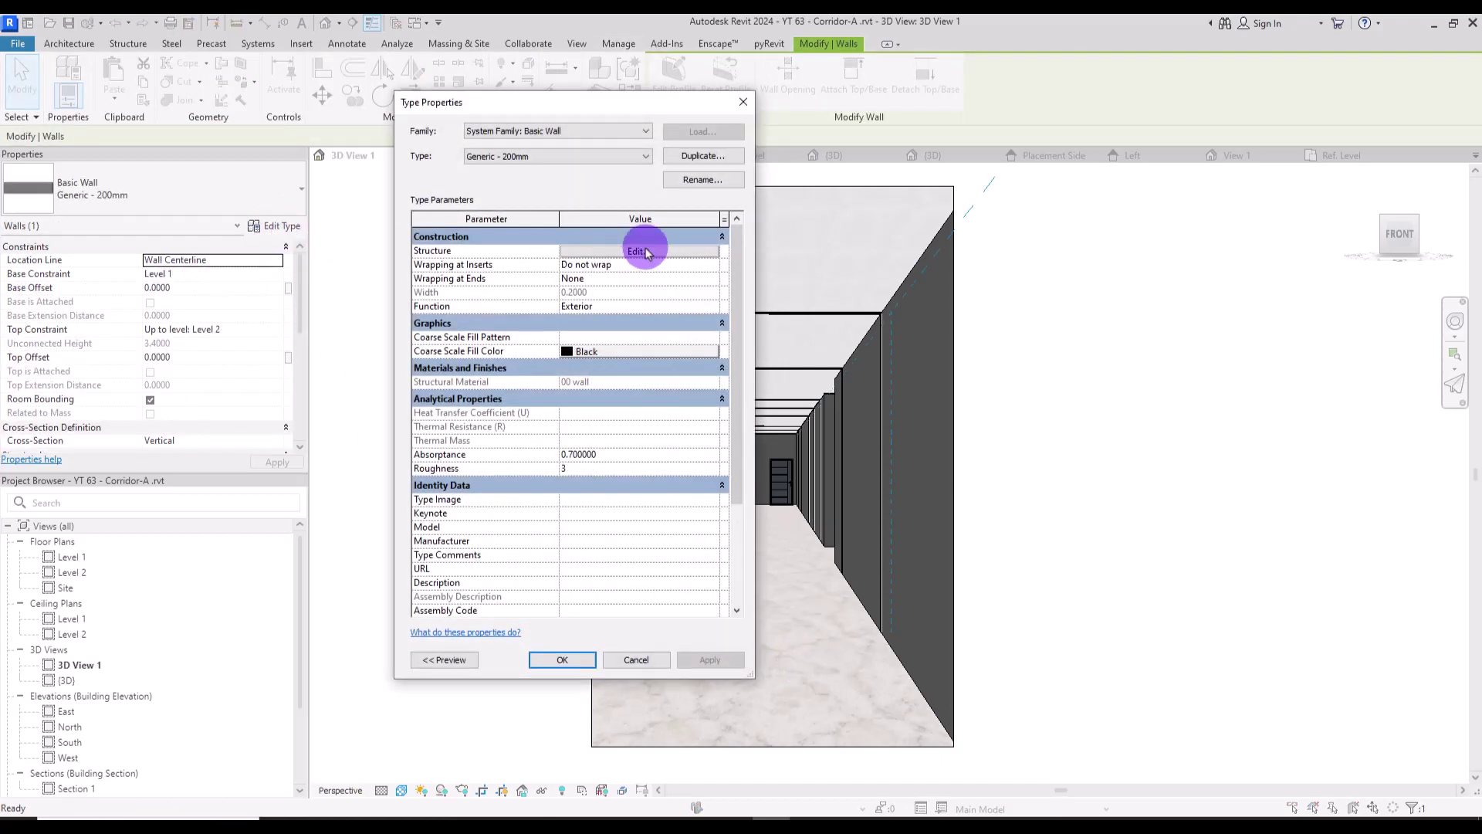
pyautogui.click(542, 264)
pyautogui.click(545, 261)
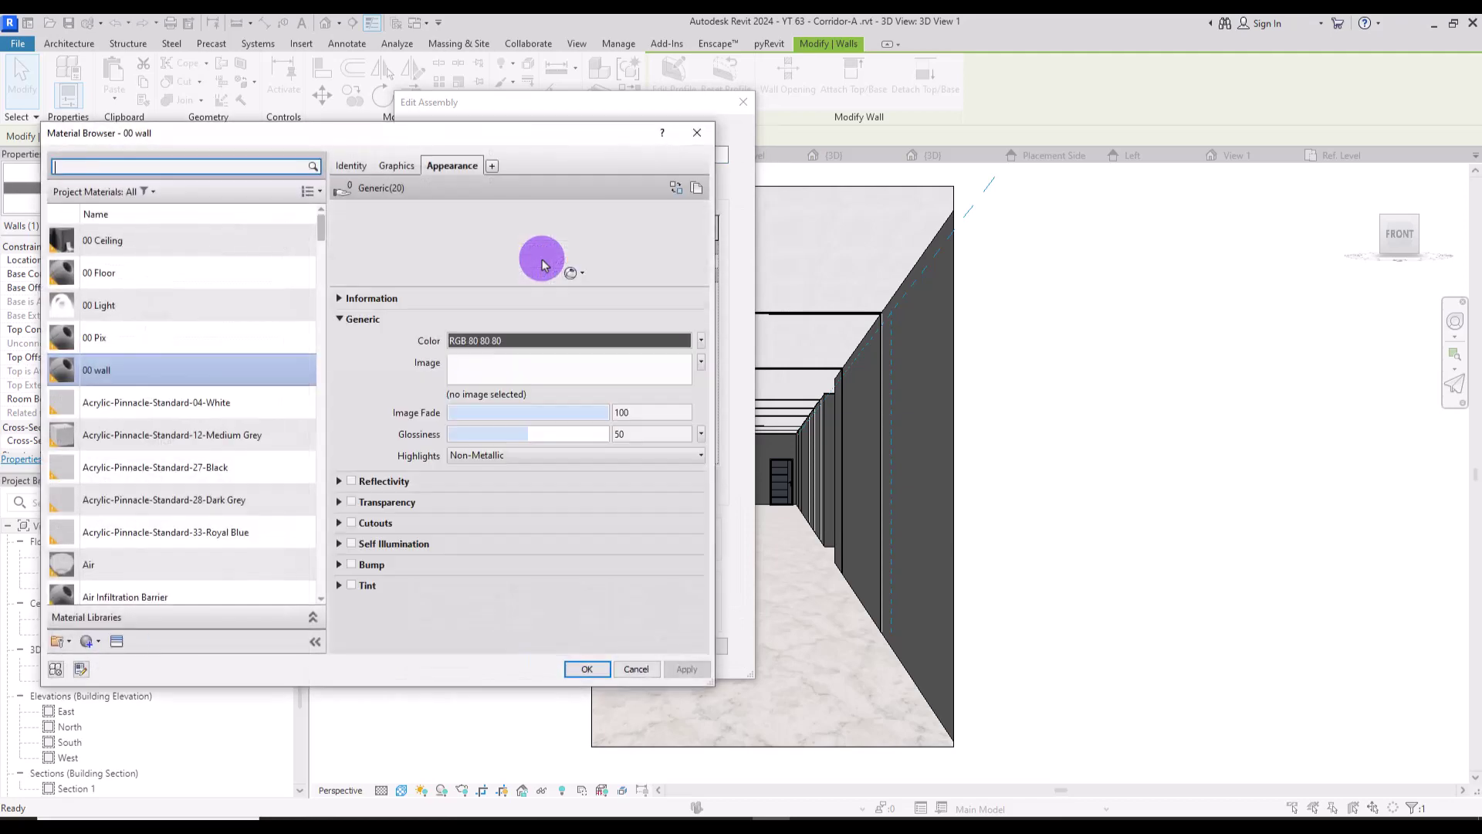
# Step: Replace the 00 wall material's appearance with the library asset Paint - Metal Flake (Silver) and apply it to the wall type
pyautogui.click(117, 642)
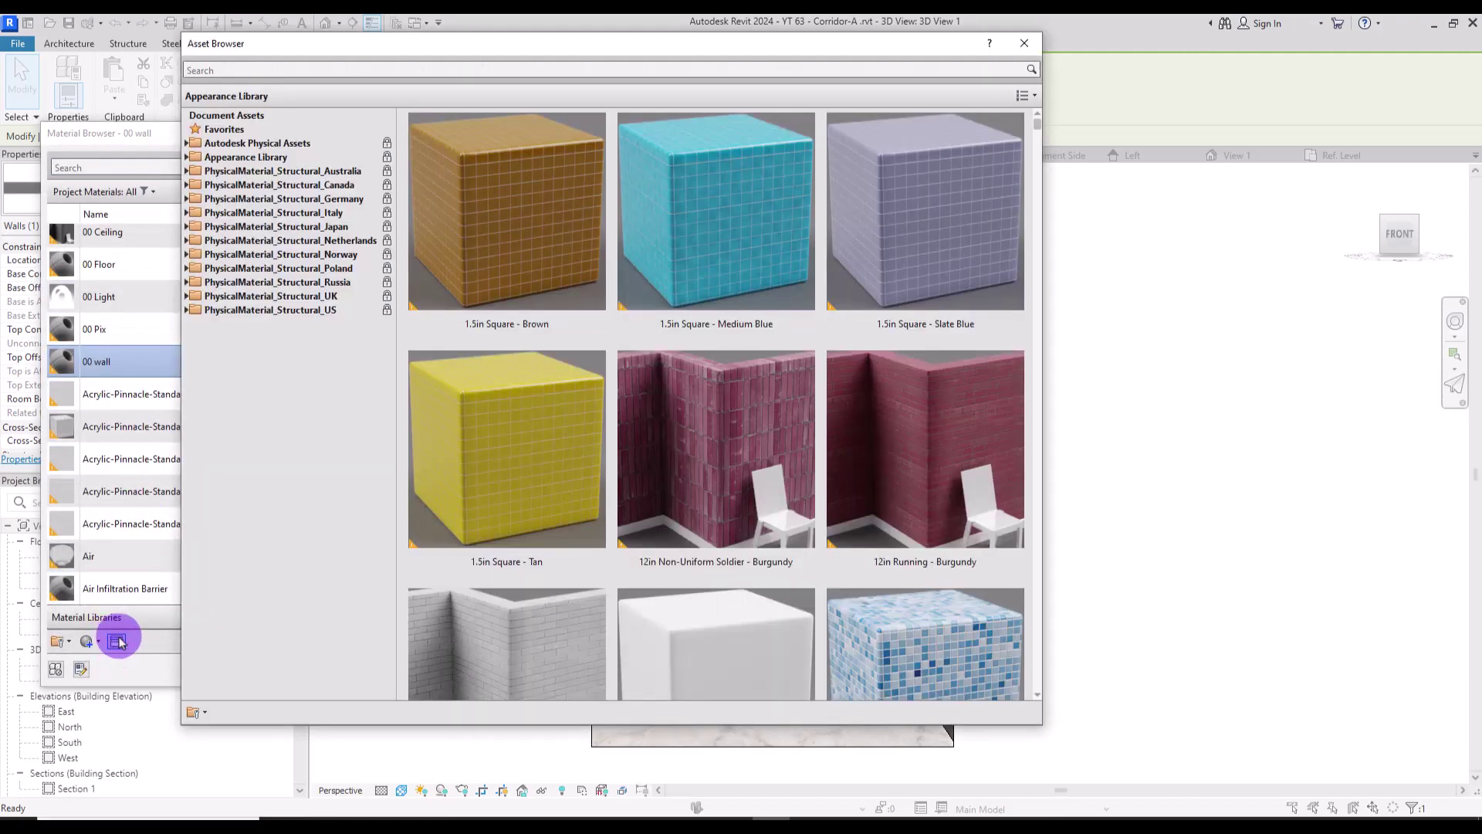
pyautogui.click(185, 157)
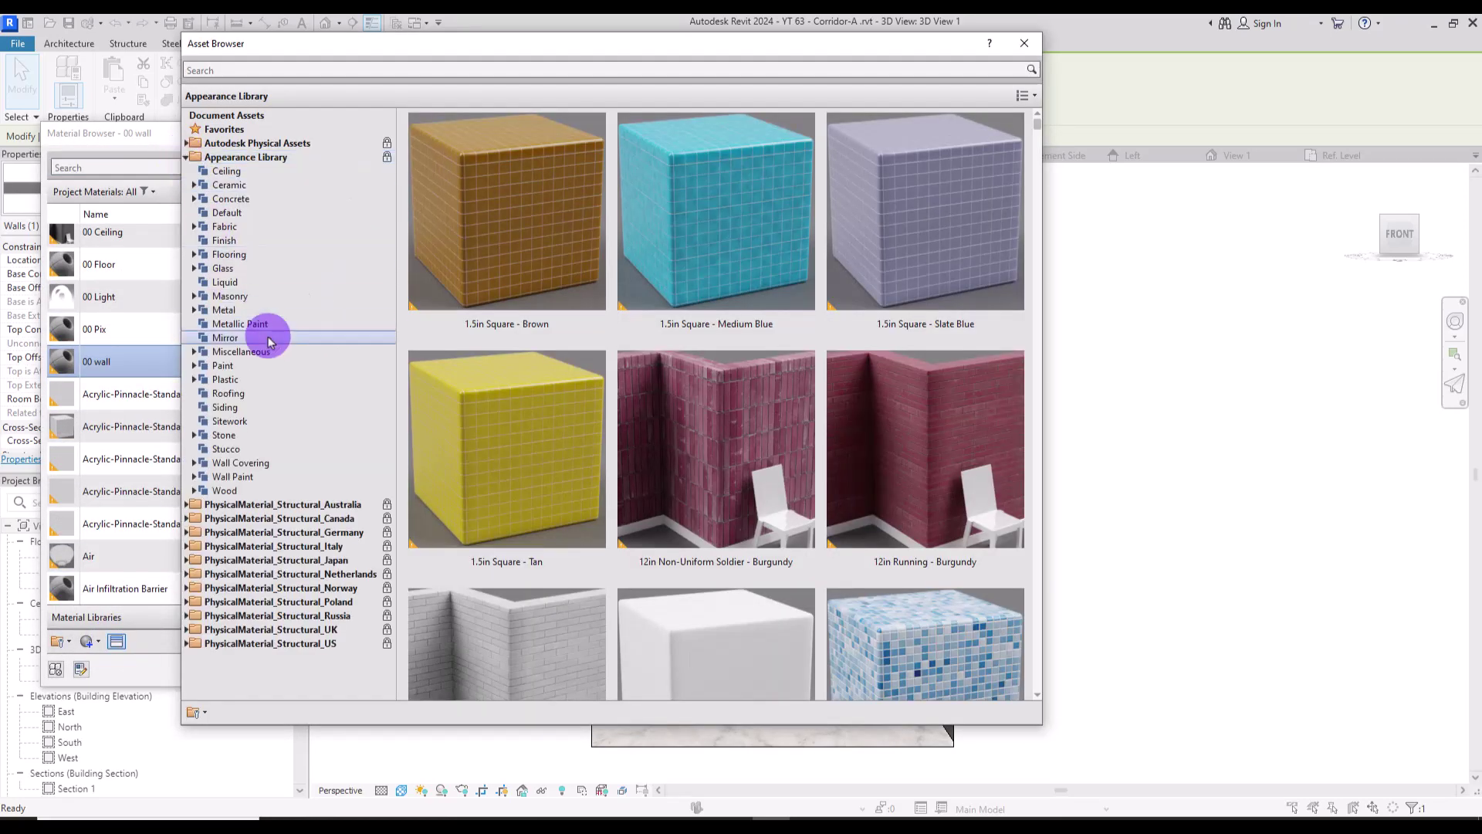
pyautogui.click(272, 367)
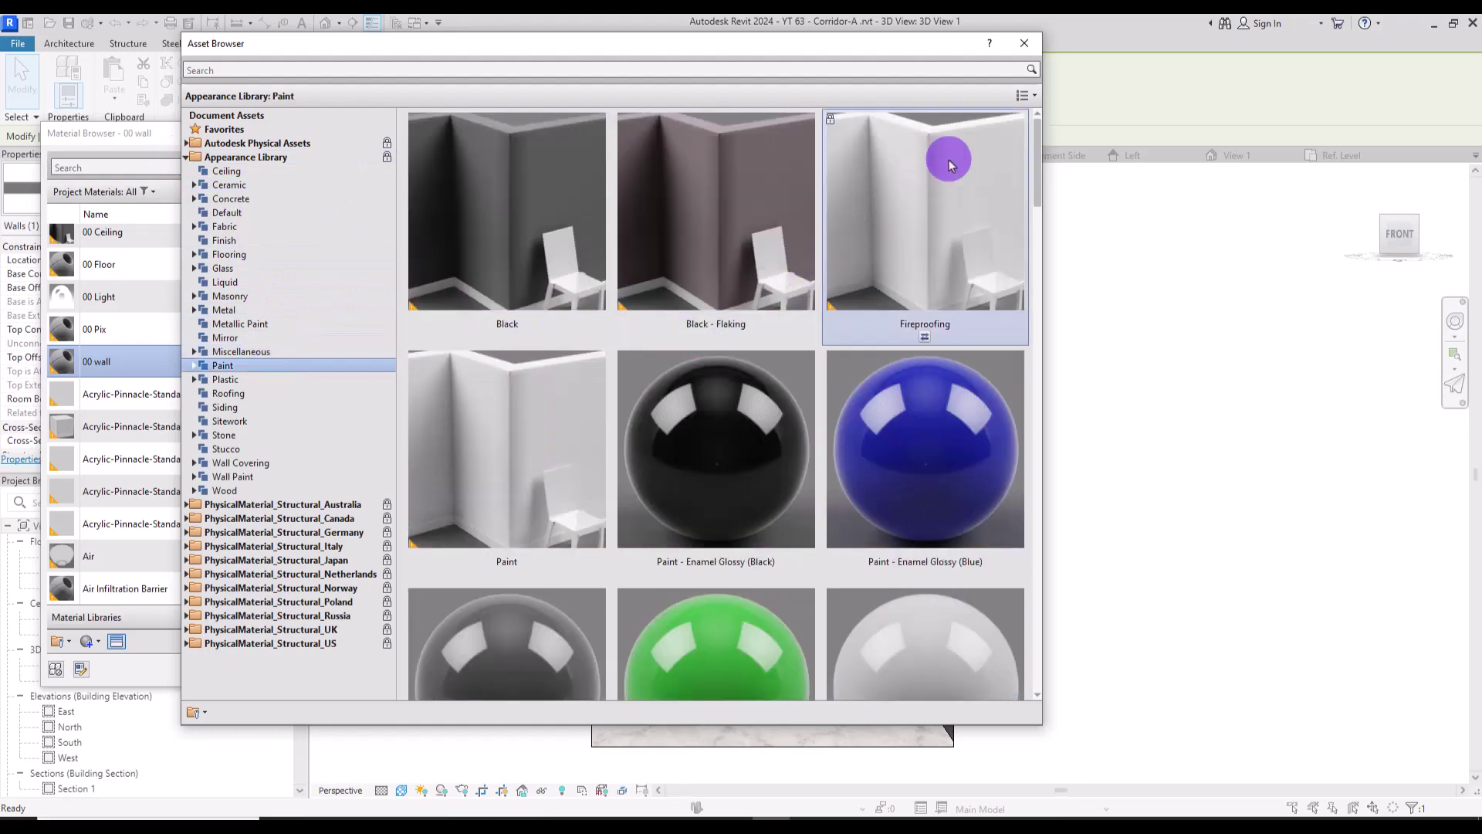
pyautogui.moveTo(1033, 126); pyautogui.dragTo(1029, 301)
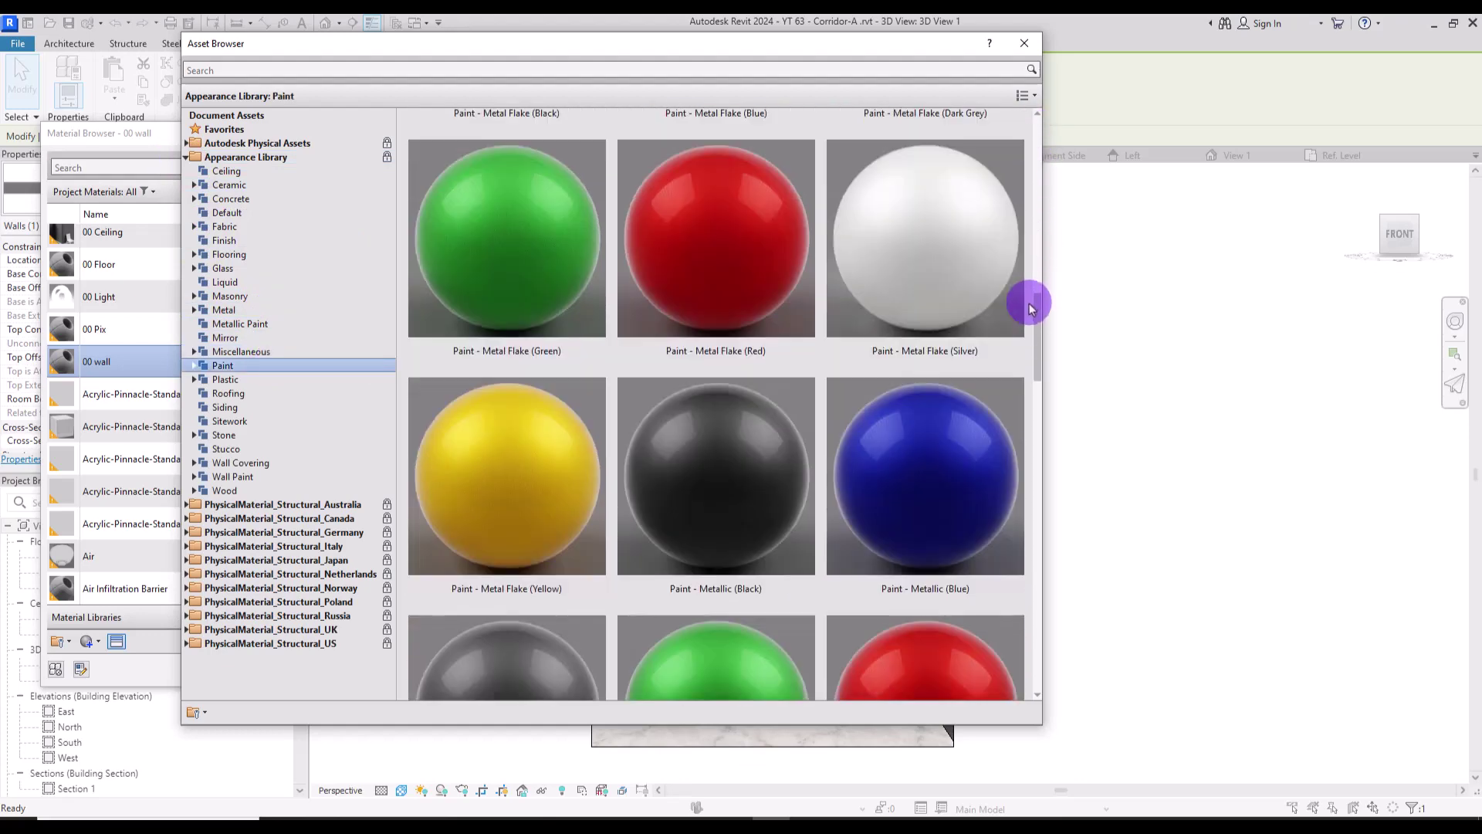
pyautogui.moveTo(970, 309)
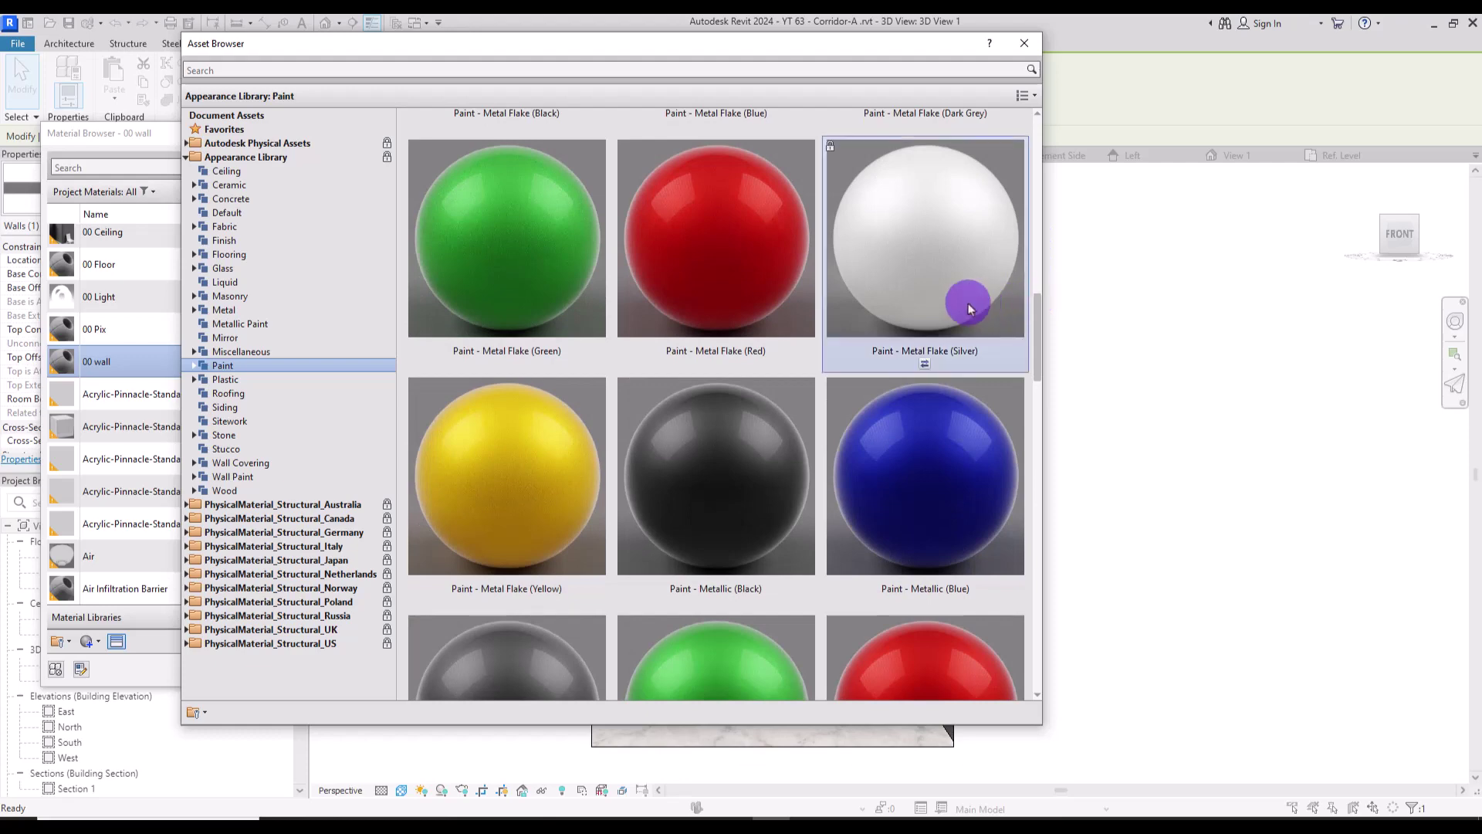
pyautogui.click(926, 365)
pyautogui.click(1024, 43)
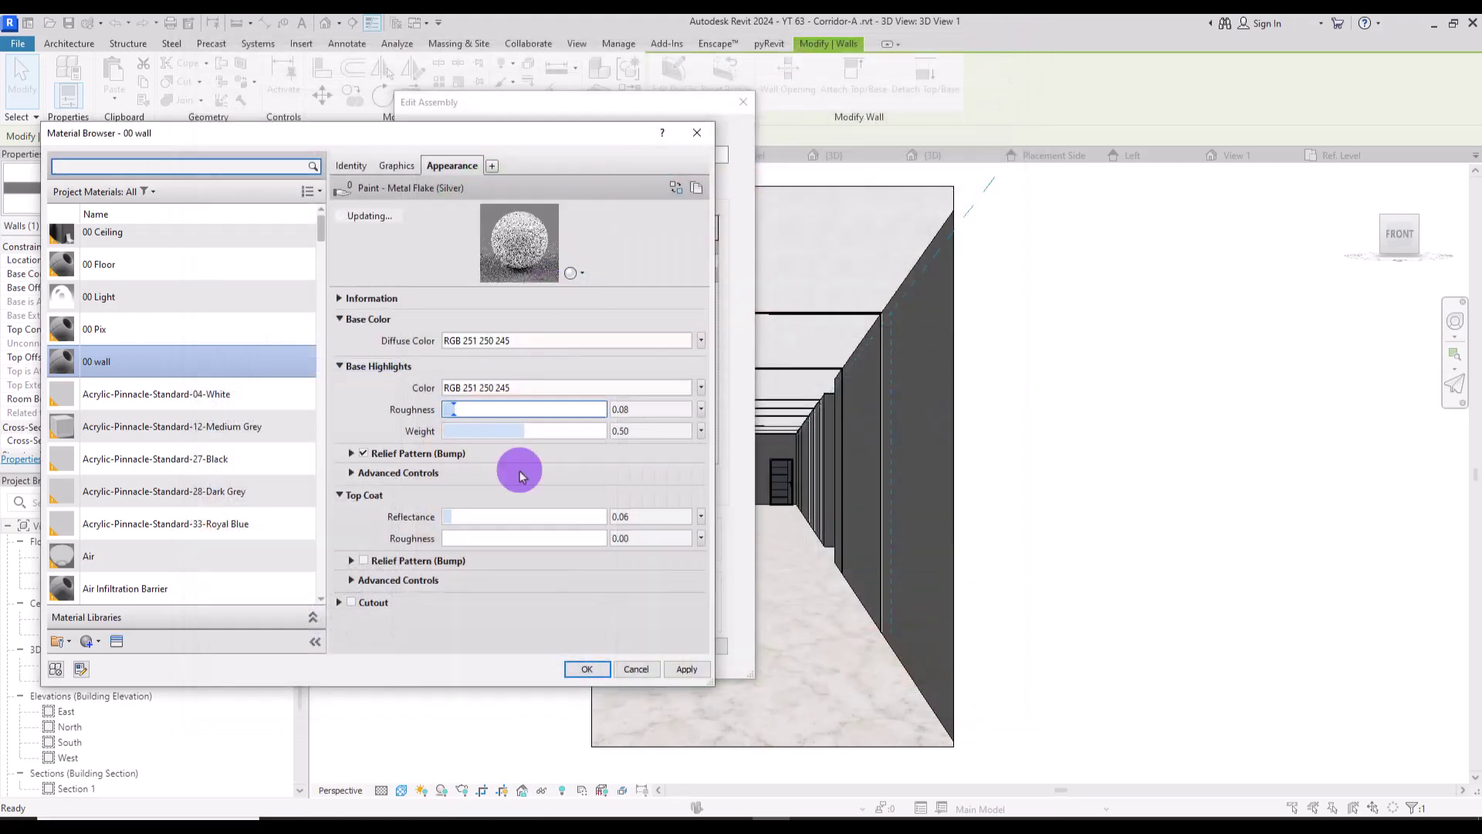
pyautogui.click(587, 669)
pyautogui.click(546, 647)
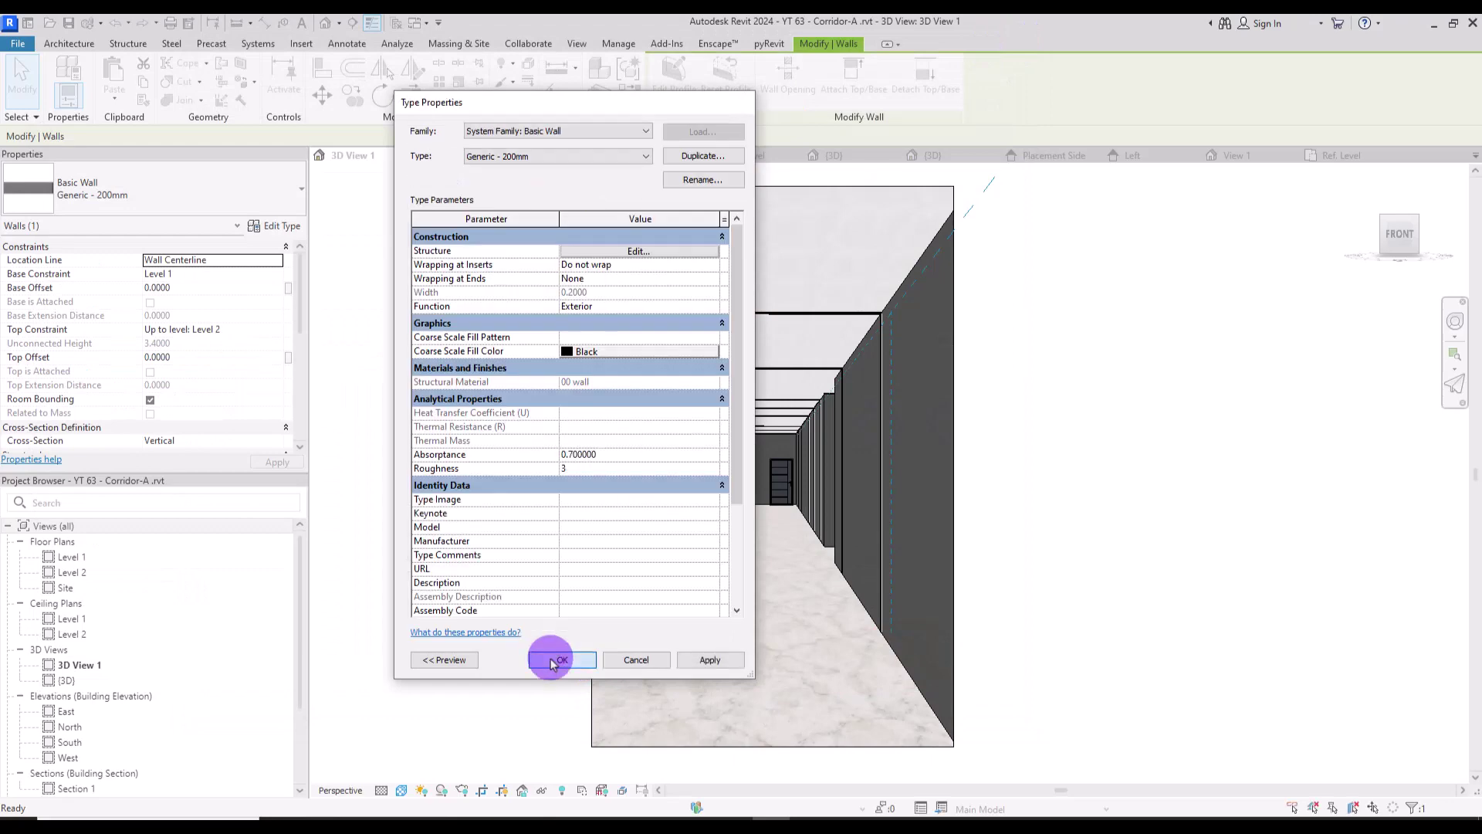
pyautogui.click(554, 659)
pyautogui.press('Escape')
# Step: Assign the 00 wall material to the bottom structure layer of the corridor's Plain 2 compound ceiling type, replacing the gypsum wall board
pyautogui.click(903, 279)
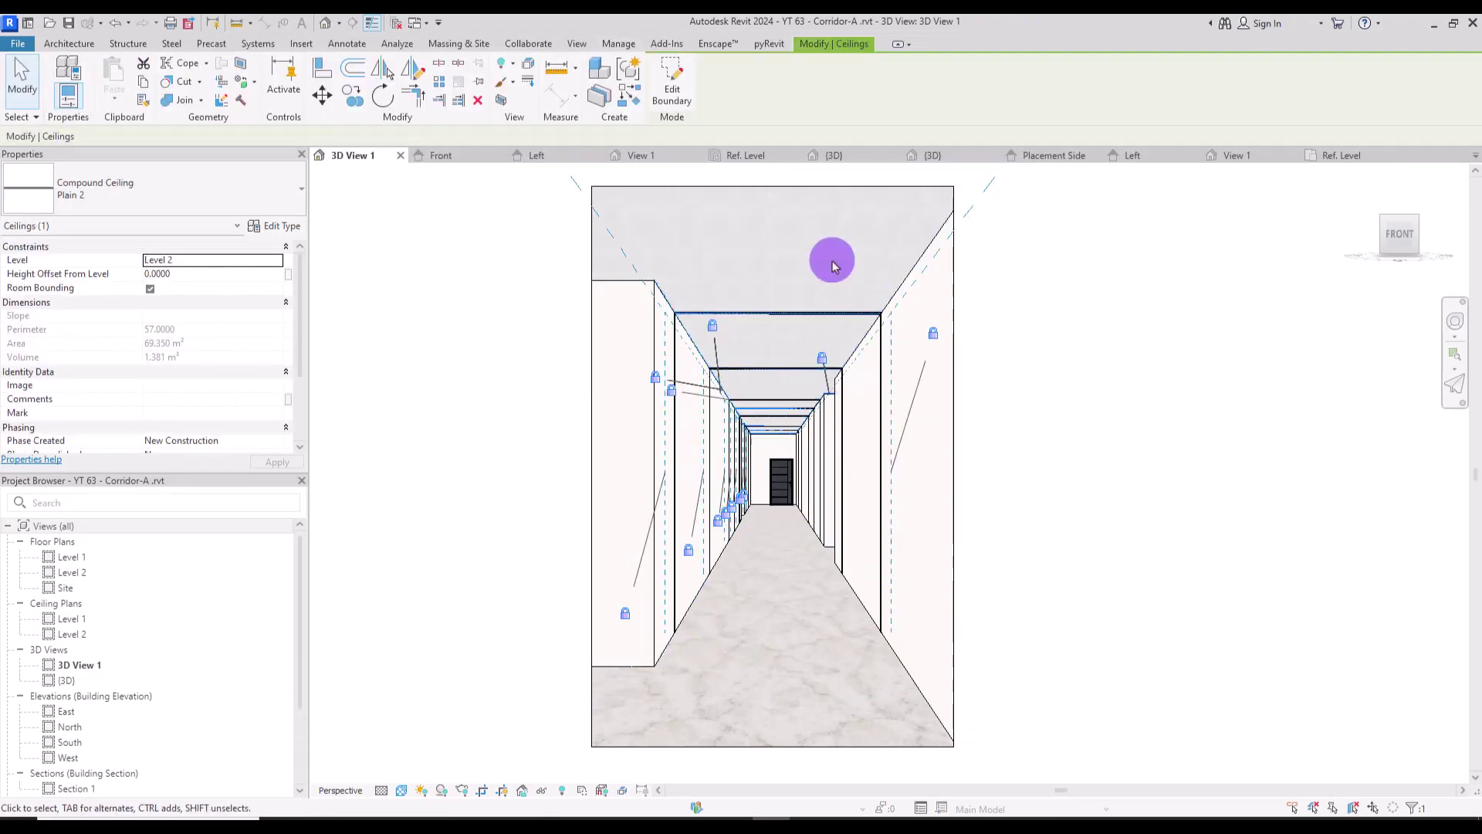
pyautogui.click(275, 227)
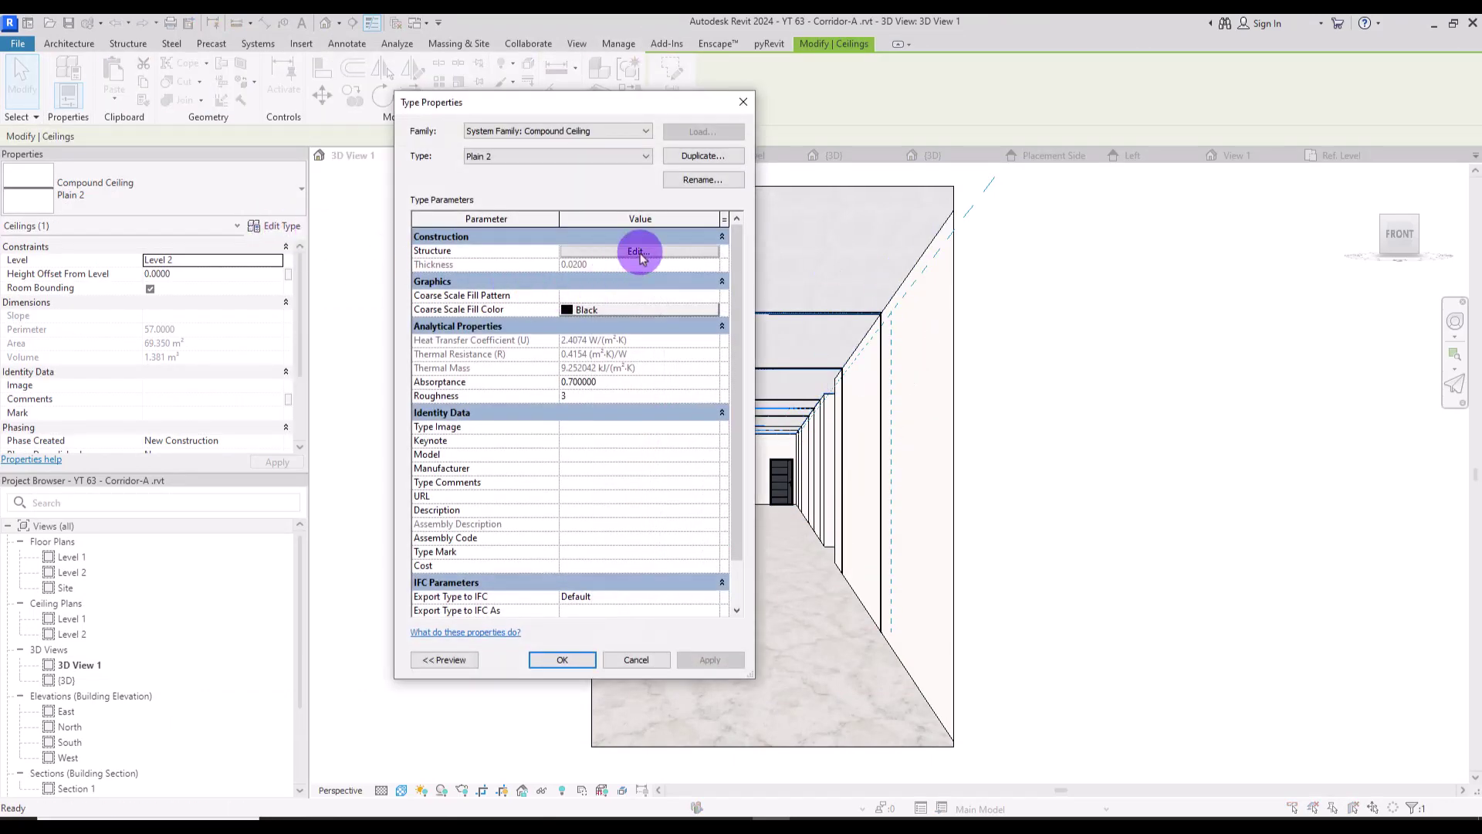
pyautogui.click(637, 253)
pyautogui.click(576, 282)
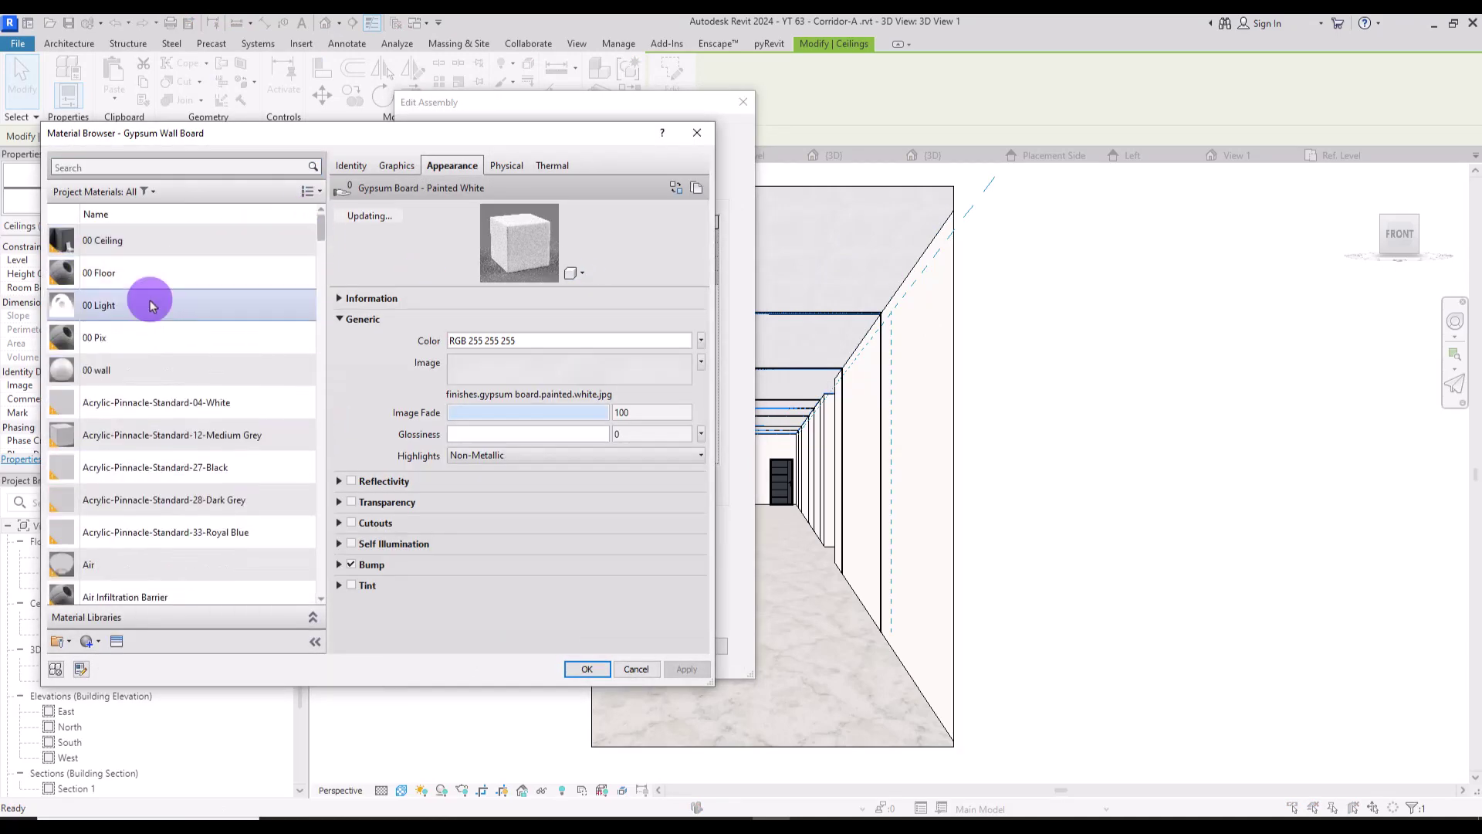
pyautogui.click(102, 373)
pyautogui.click(585, 667)
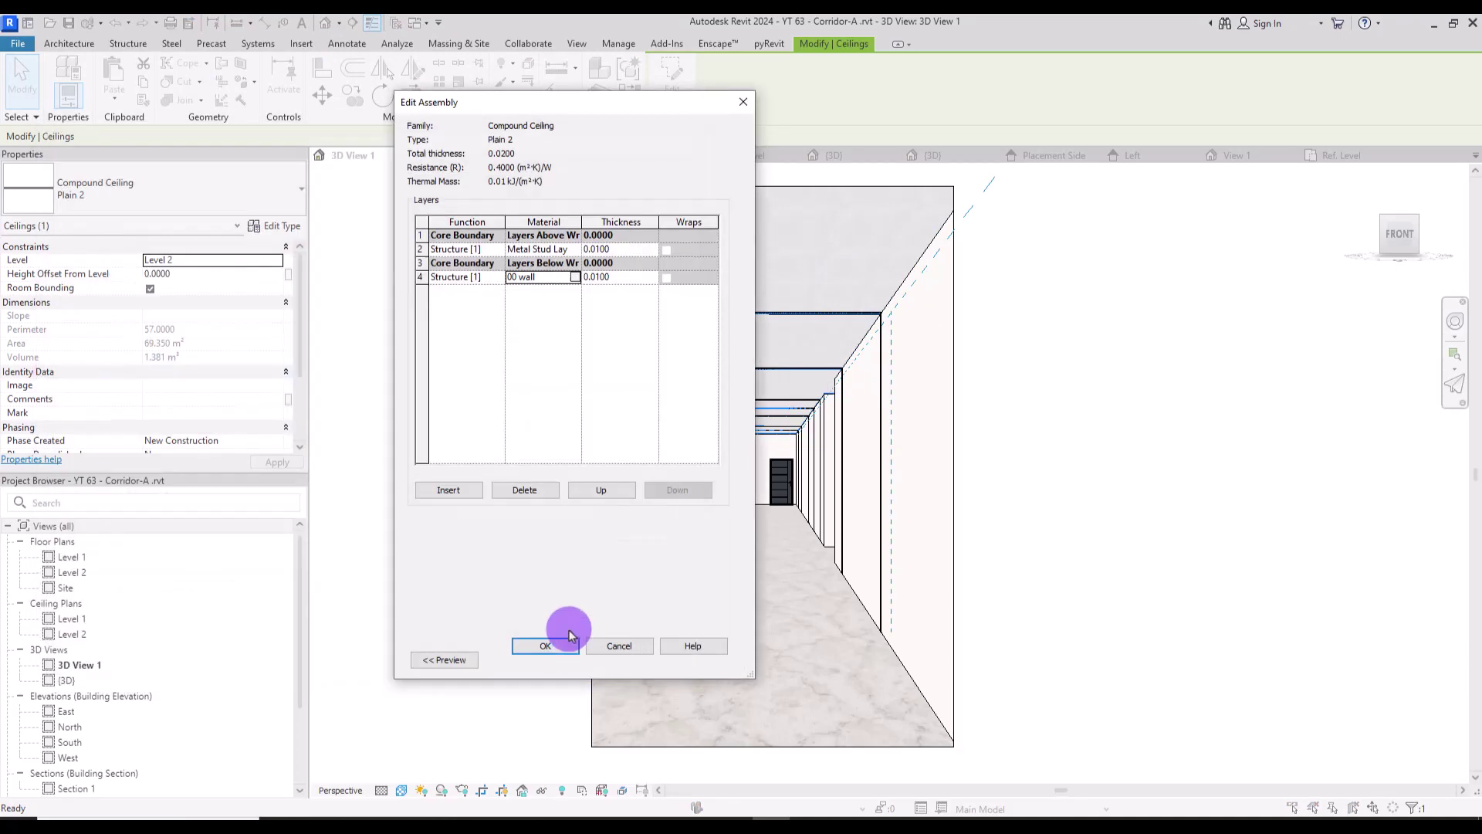
pyautogui.click(533, 652)
pyautogui.click(545, 655)
pyautogui.click(569, 661)
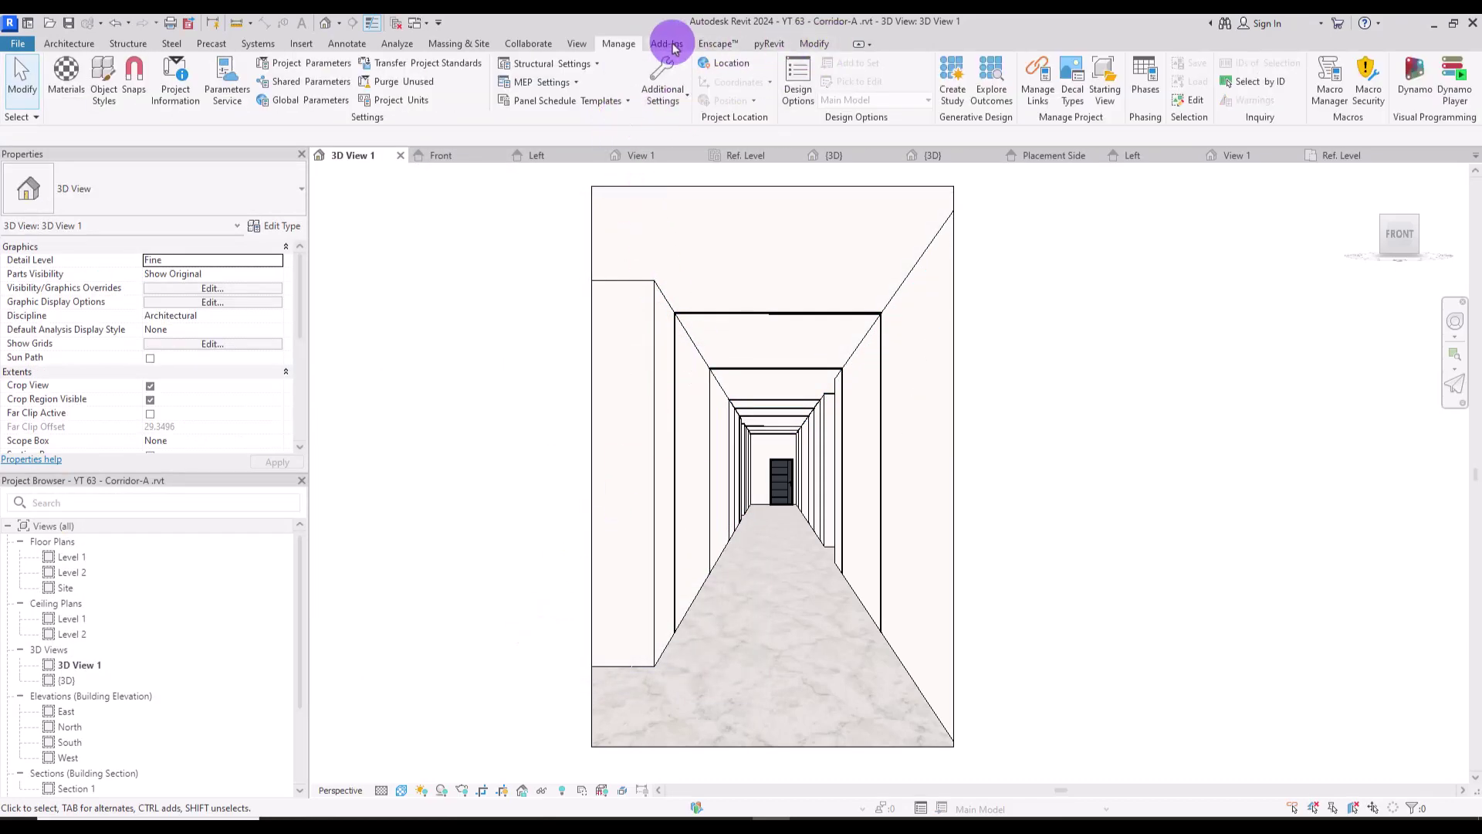
# Step: Start the Enscape live render of the corridor view
pyautogui.click(719, 44)
pyautogui.click(14, 83)
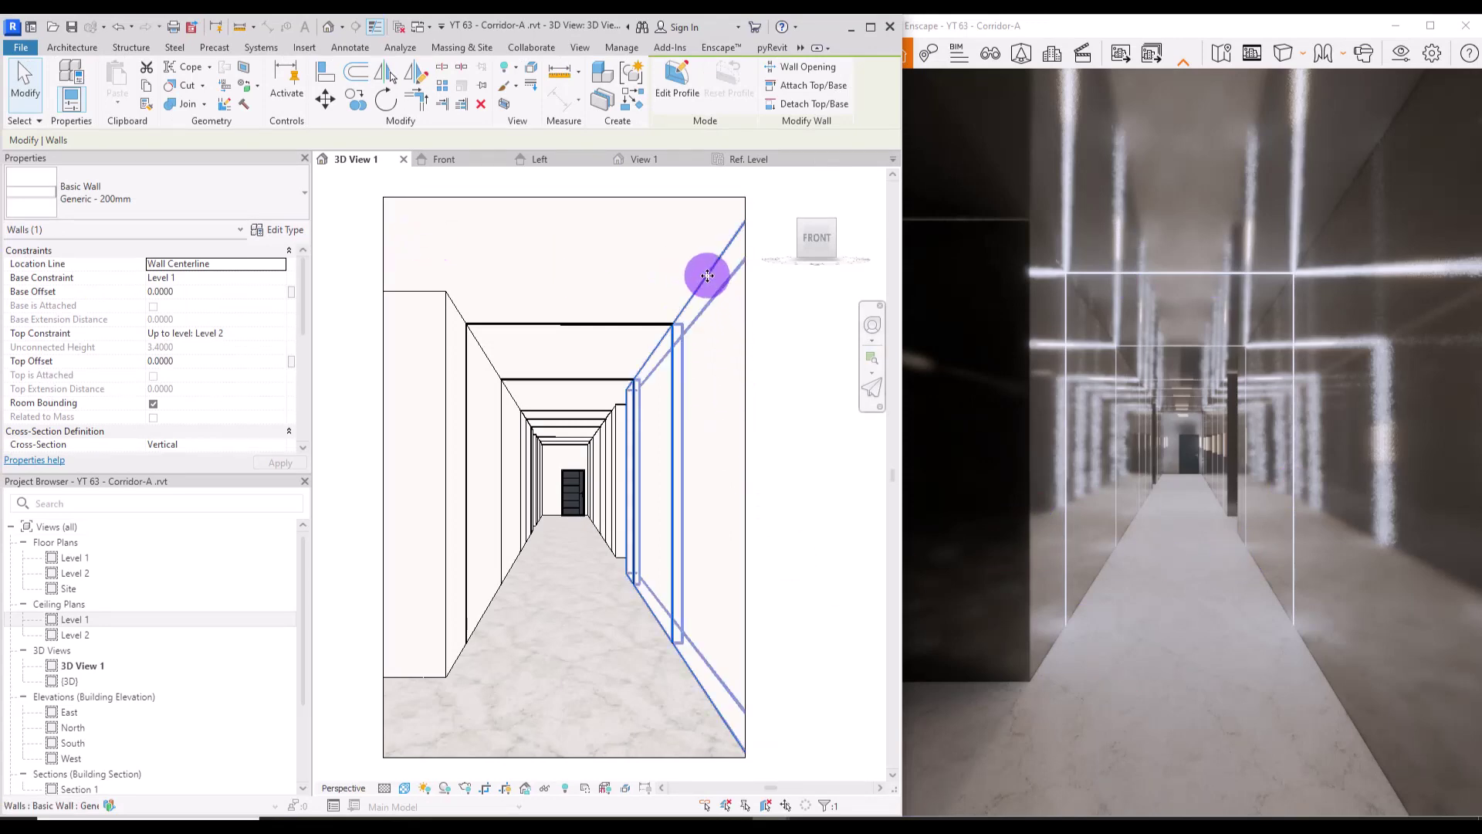
# Step: Reopen the 00 wall material from the structure of the corridor wall's Generic - 200mm type
pyautogui.click(284, 230)
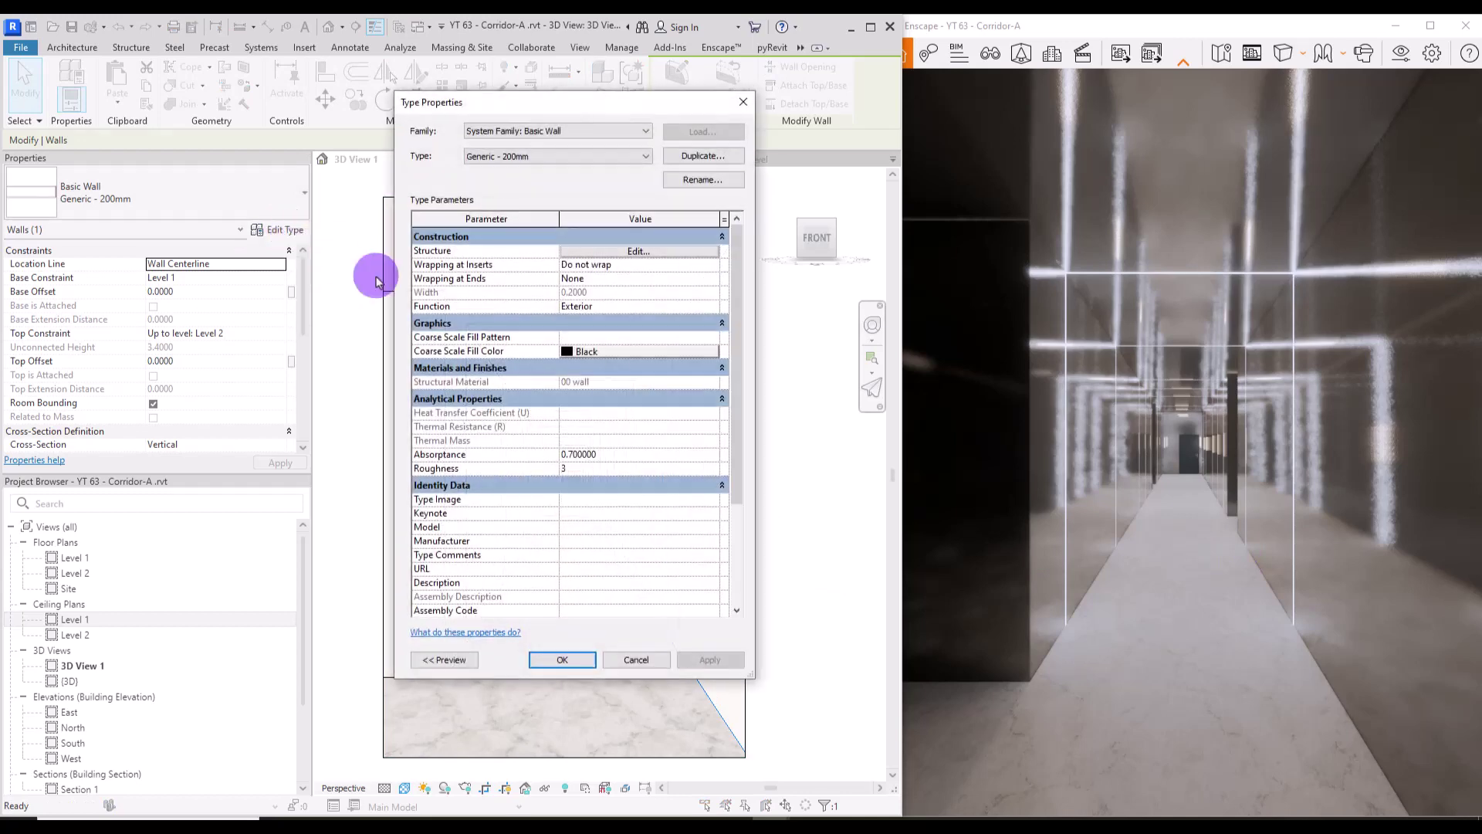
pyautogui.click(612, 246)
pyautogui.click(543, 261)
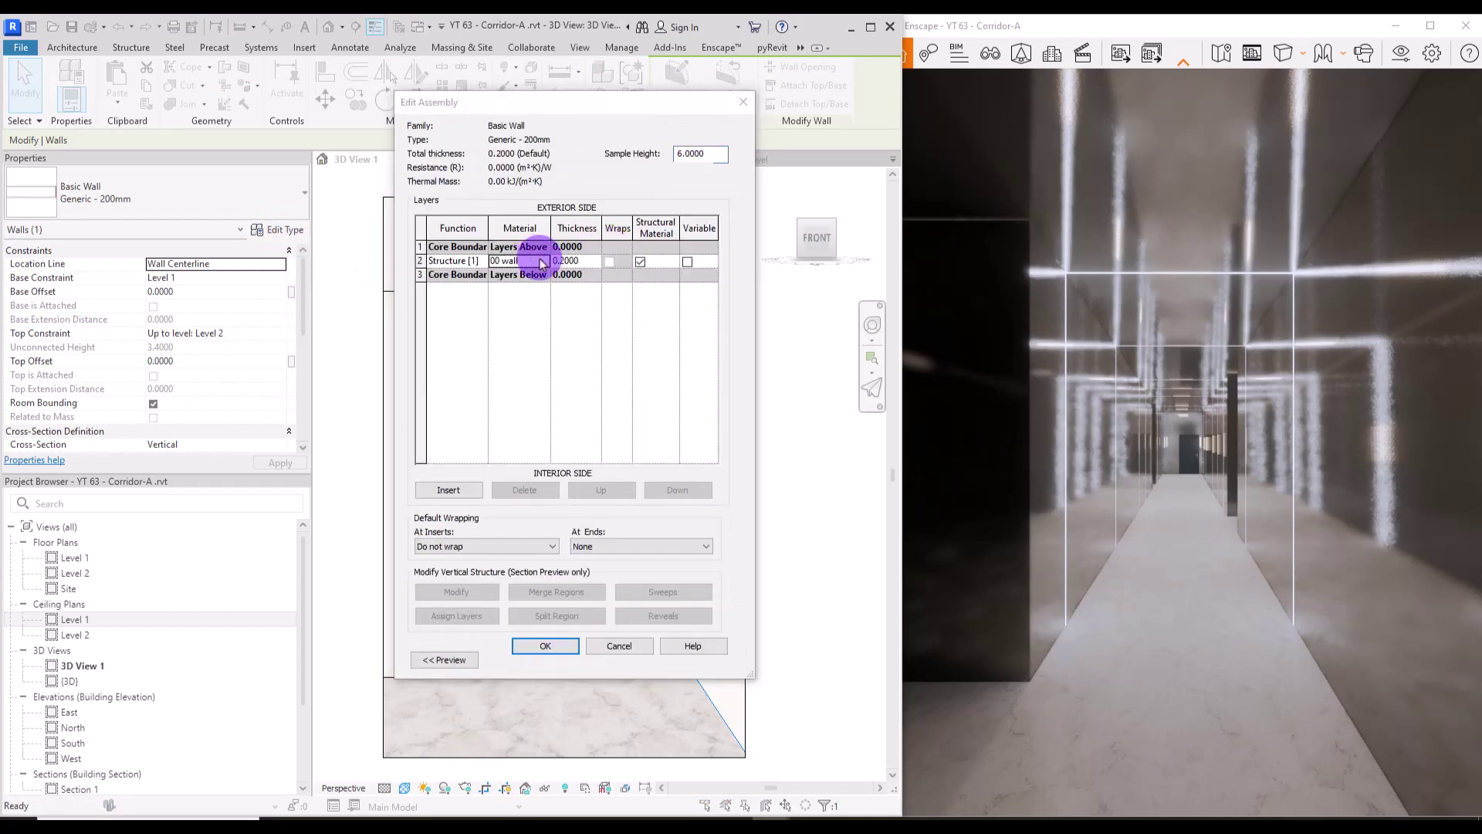
# Step: Replace the 00 wall material's appearance with the paint asset Powder Coat - Rough (White) and apply it to the wall type
pyautogui.click(116, 642)
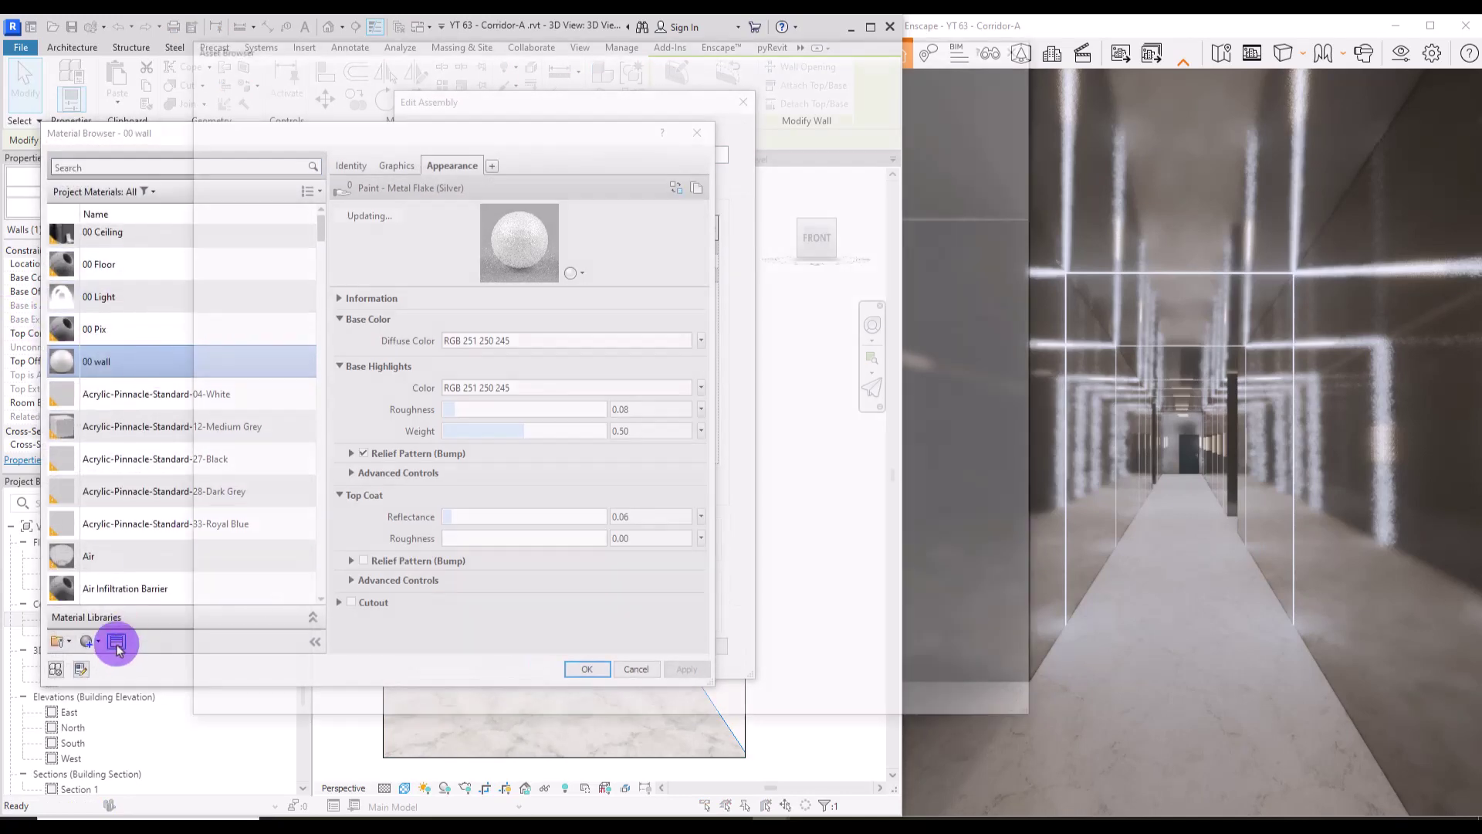
pyautogui.click(232, 157)
pyautogui.click(188, 157)
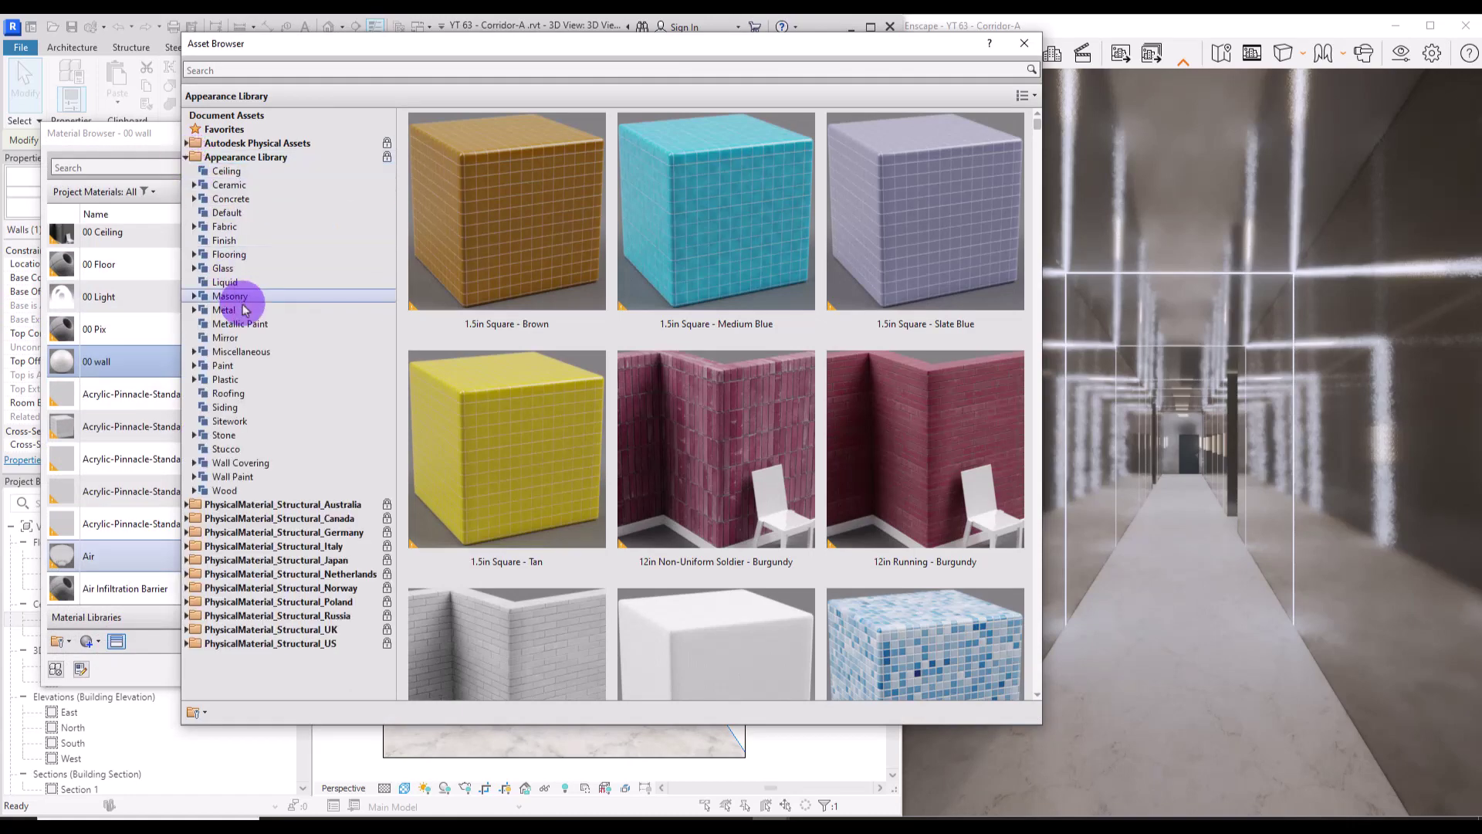
pyautogui.click(232, 366)
pyautogui.moveTo(1034, 153); pyautogui.dragTo(1039, 521)
pyautogui.scroll(-1, 489, 678)
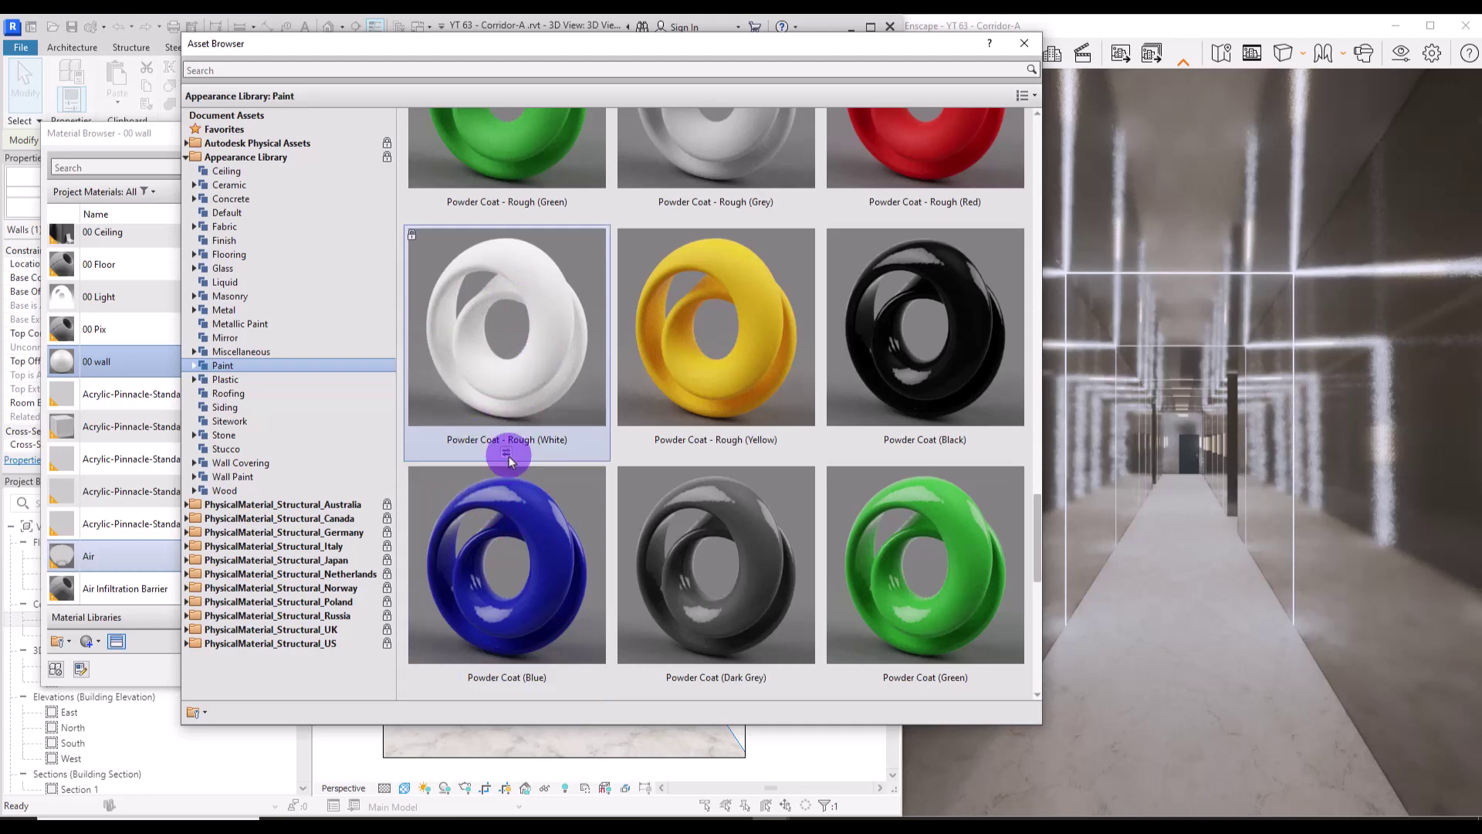
pyautogui.click(507, 455)
pyautogui.click(1024, 43)
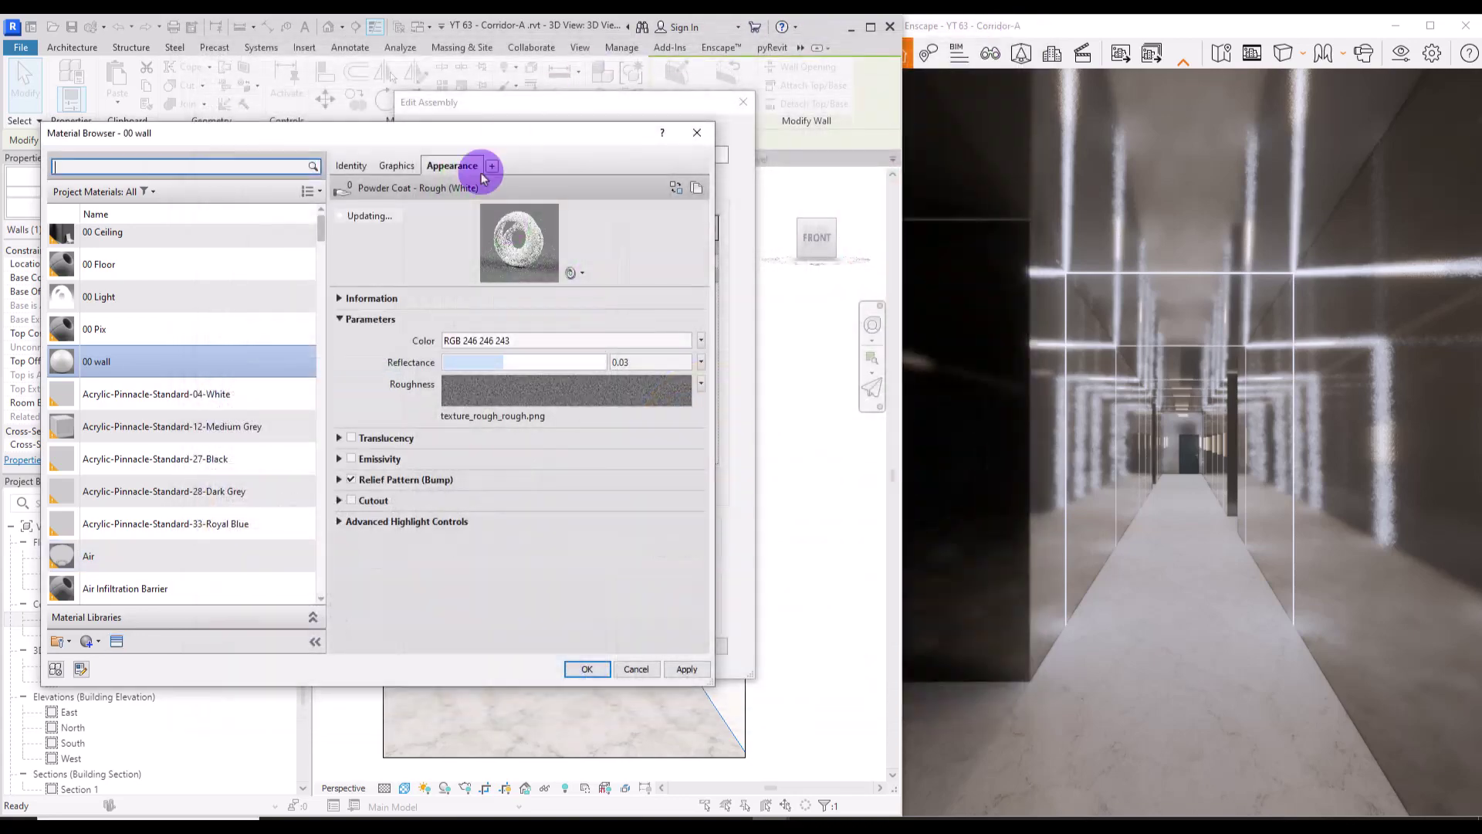
pyautogui.click(588, 668)
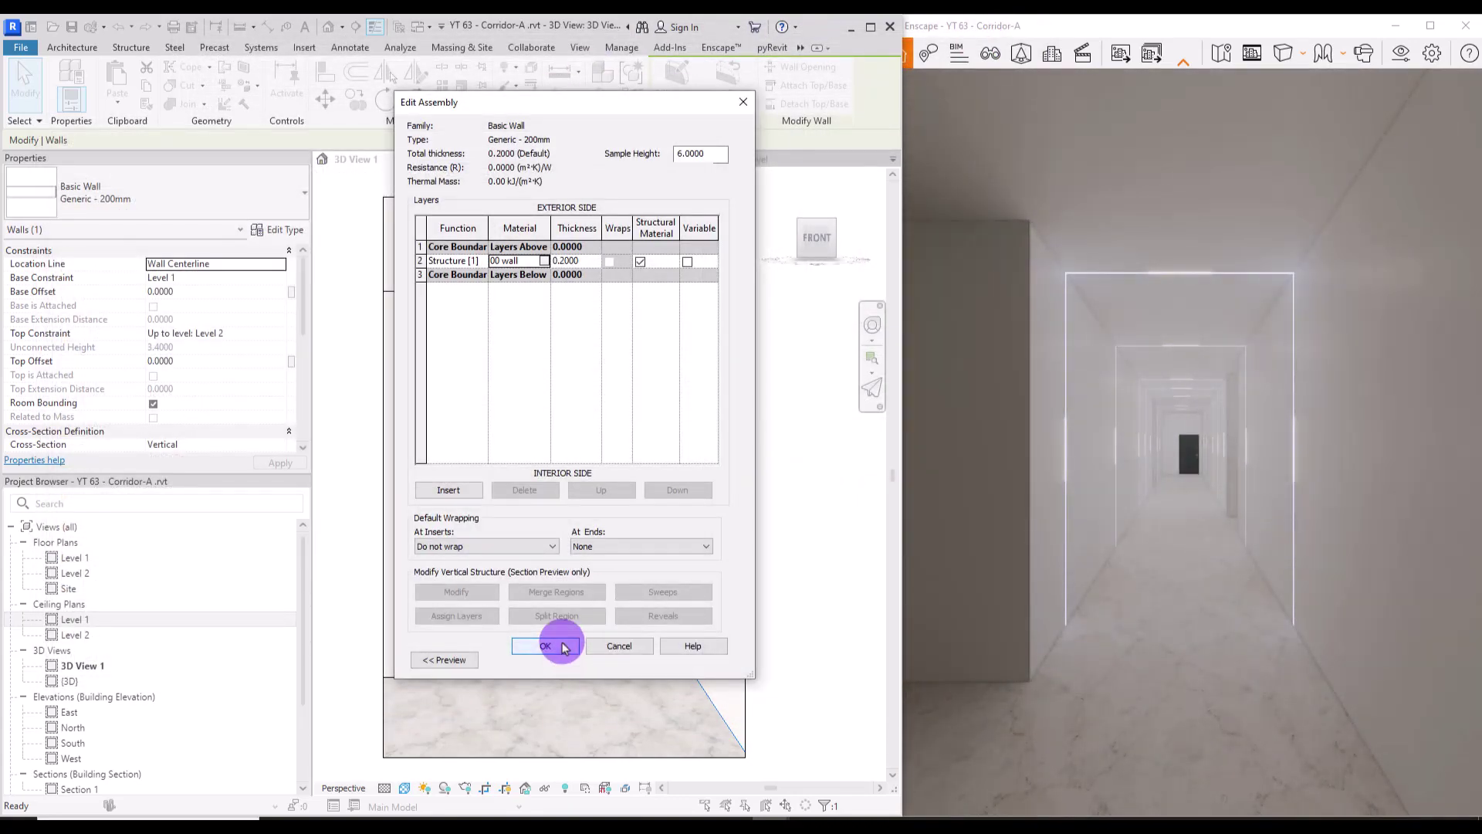
pyautogui.click(546, 646)
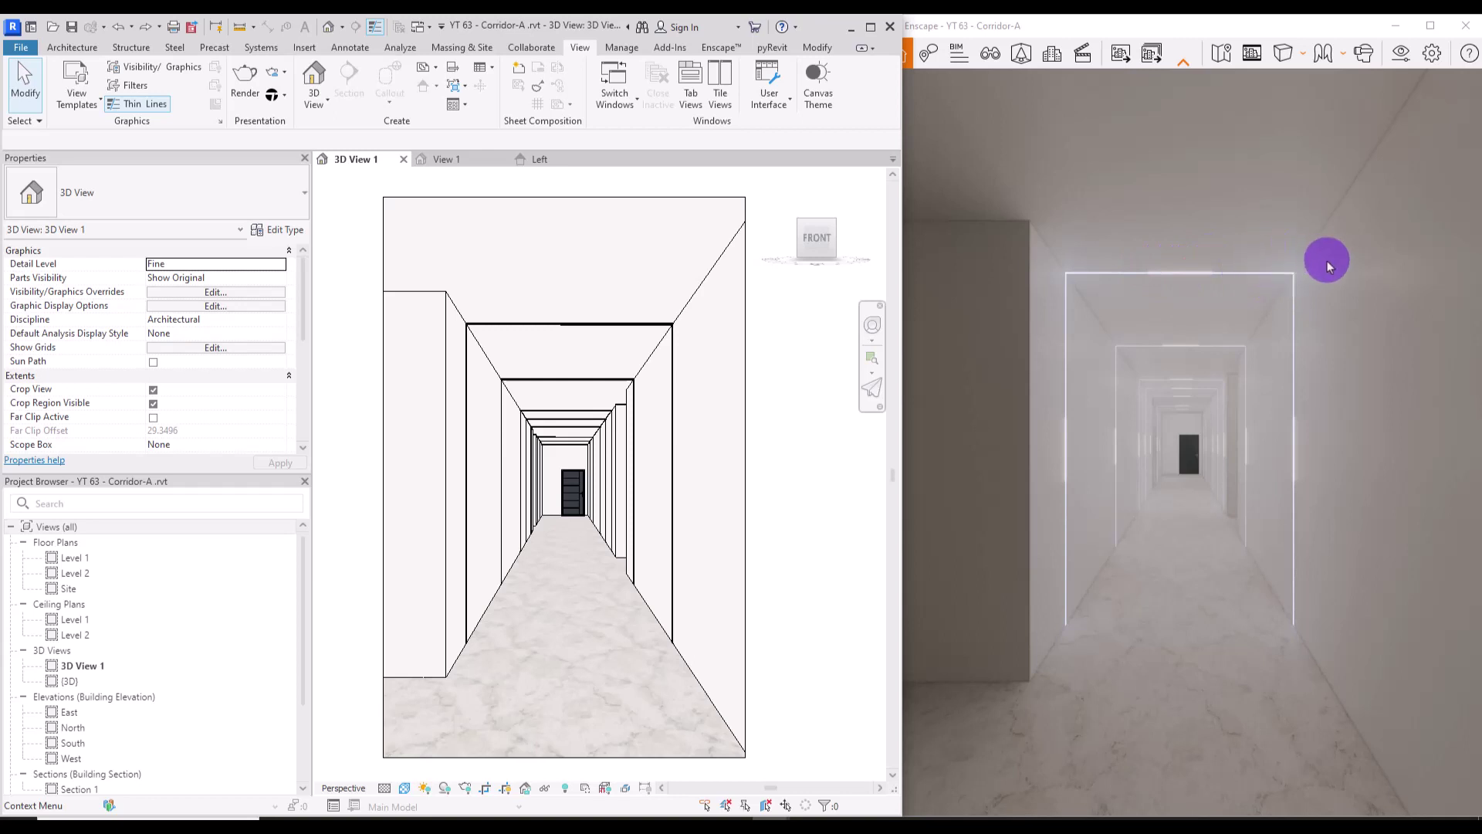
# Step: In the ceiling light family's Front elevation, associate the light source's Emit from Line Length with the Length parameter
pyautogui.click(446, 162)
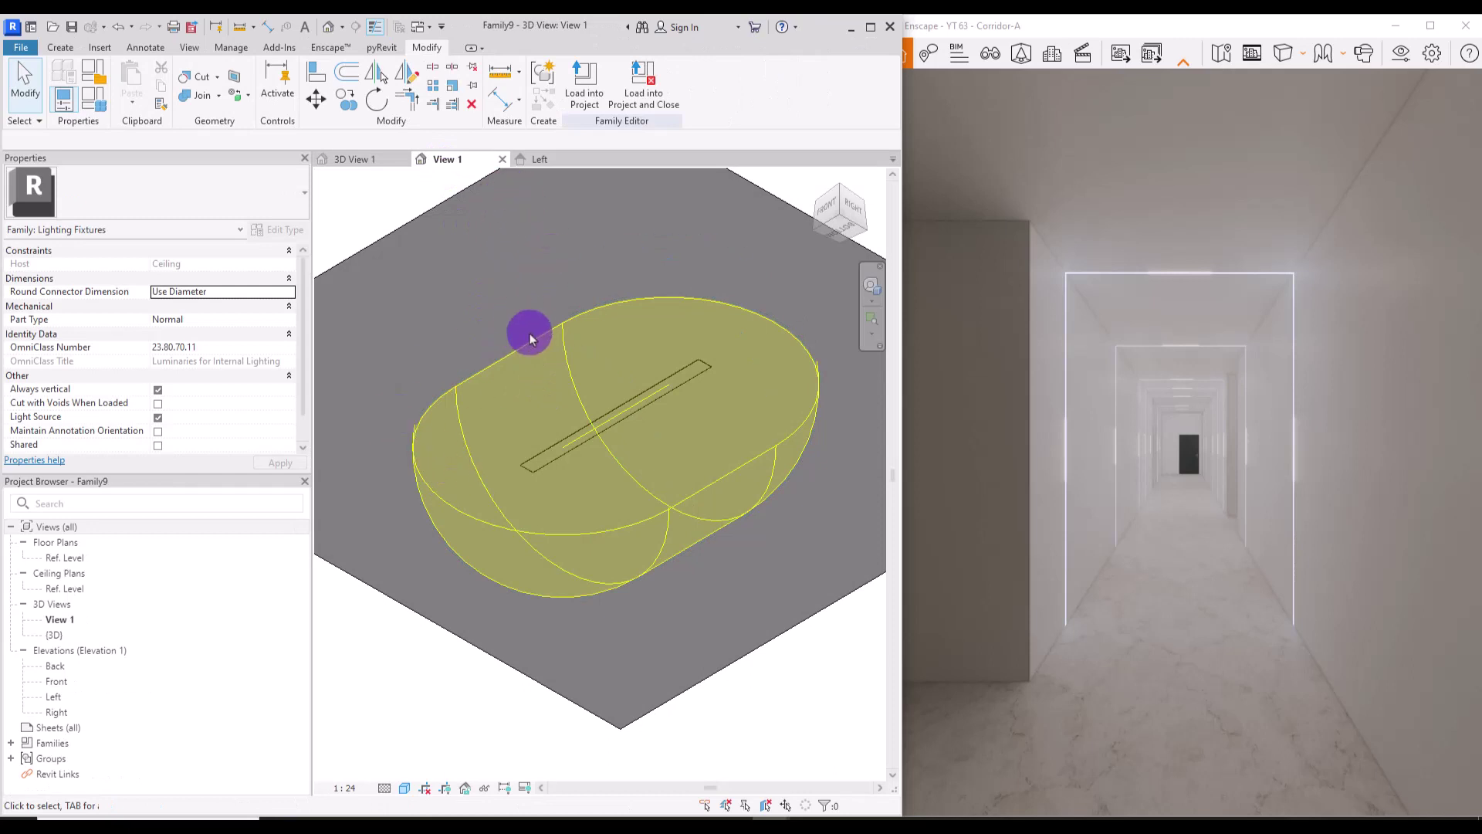
pyautogui.doubleClick(53, 682)
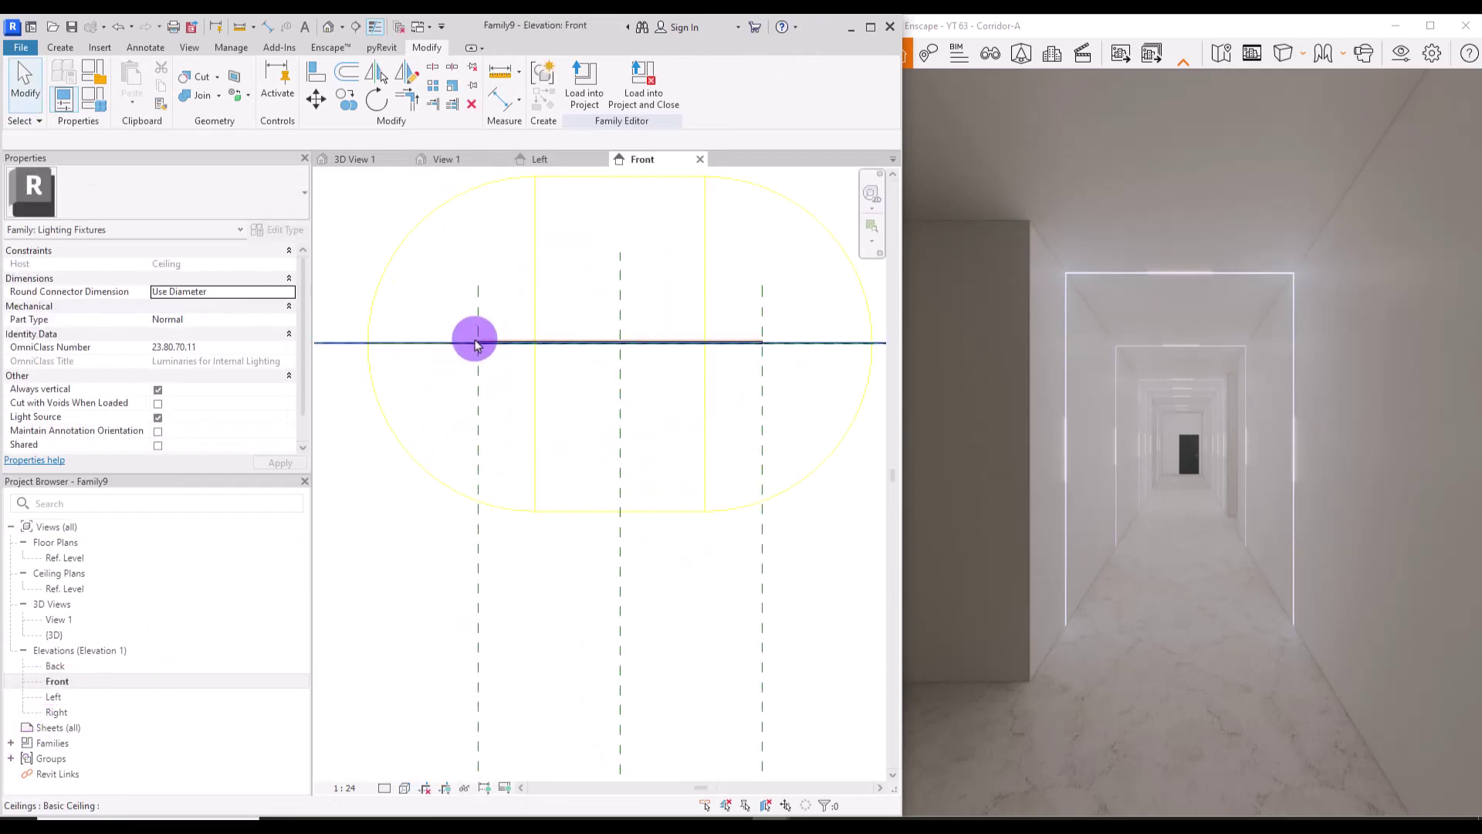
pyautogui.click(537, 236)
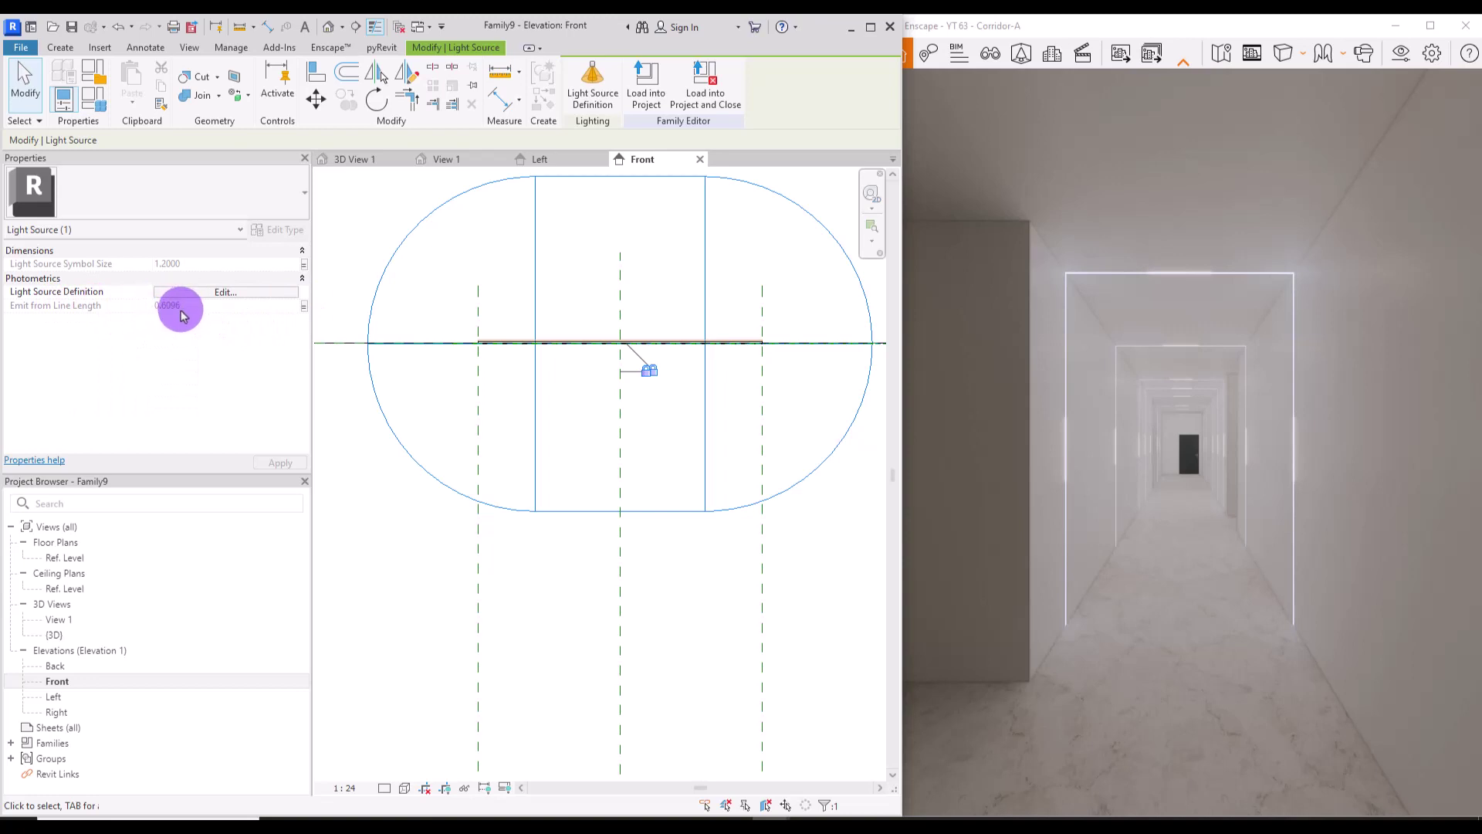
pyautogui.click(303, 311)
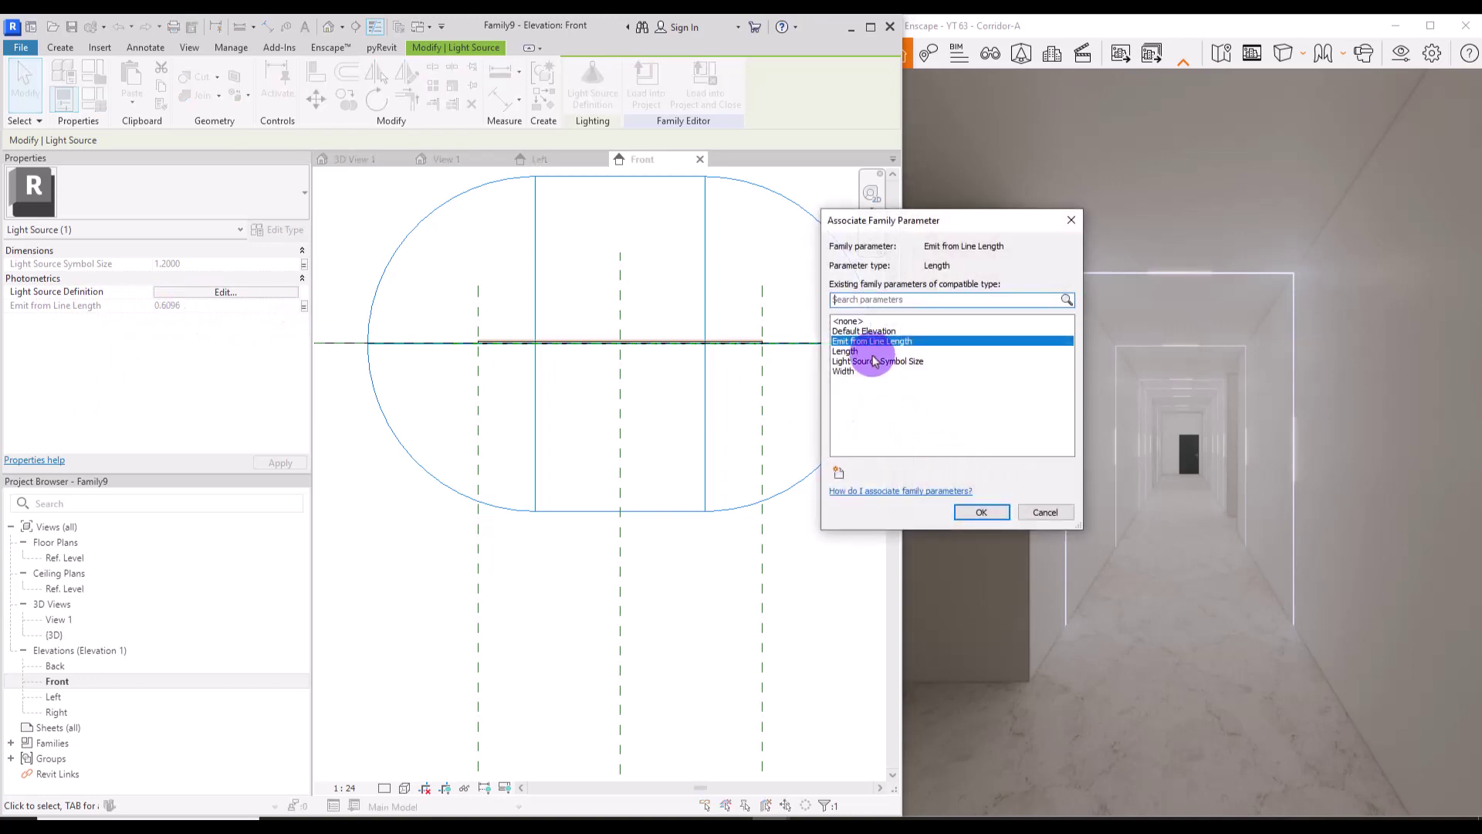
pyautogui.click(869, 353)
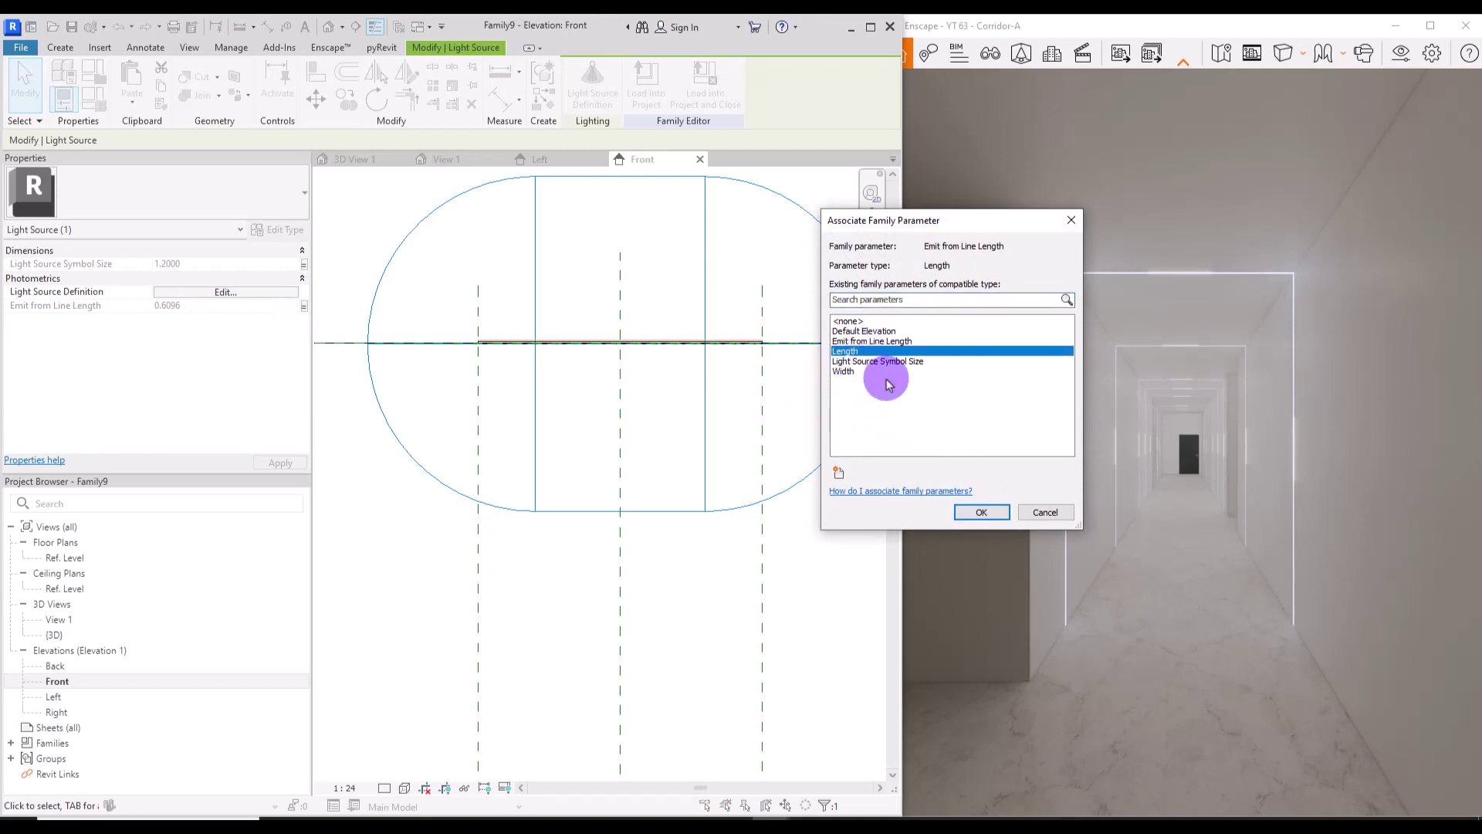
pyautogui.click(982, 511)
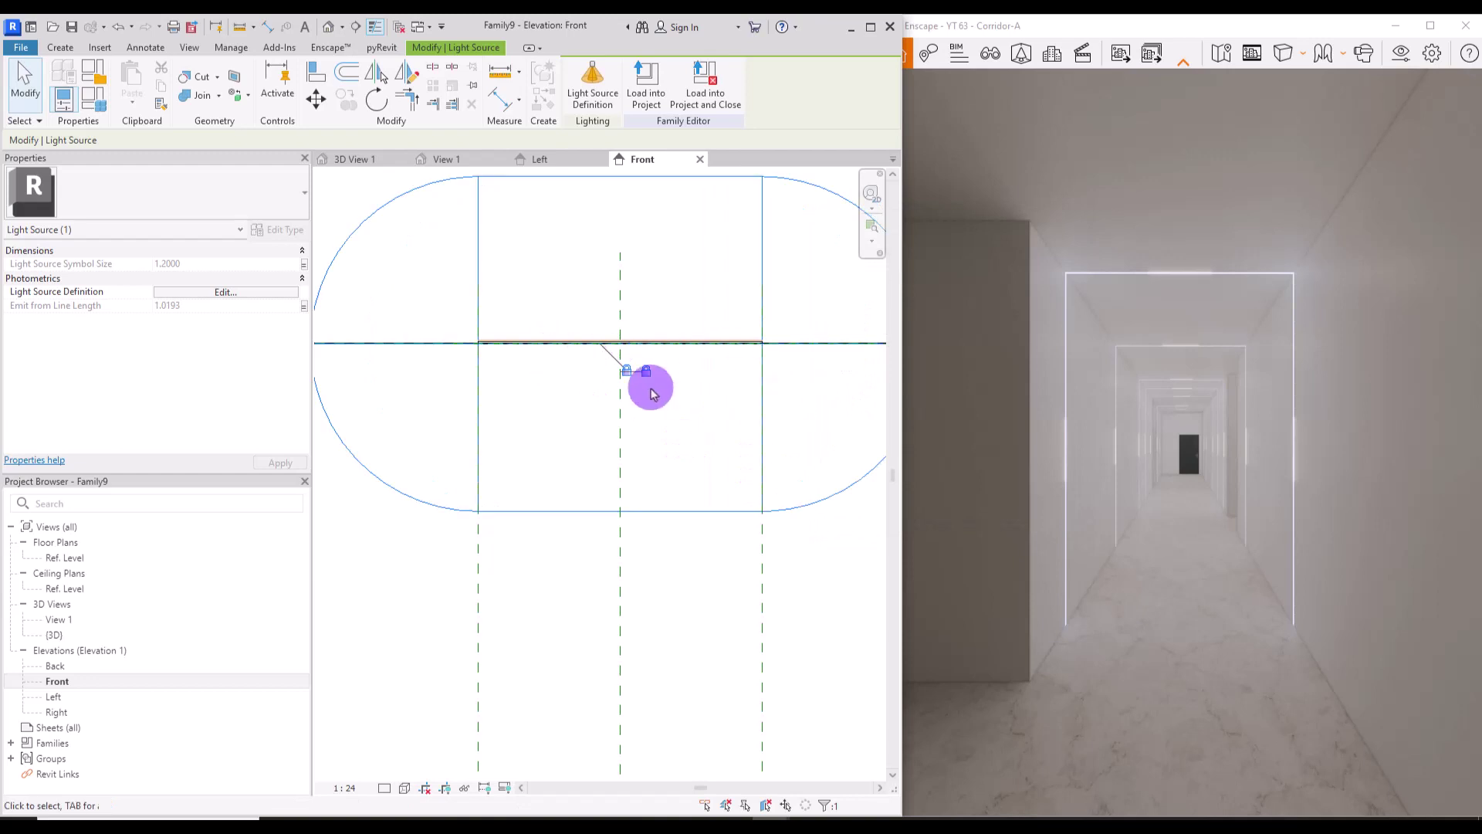
# Step: Load the edited ceiling light family into the YT 63 - Corridor-A project, overwriting the existing version
pyautogui.click(655, 83)
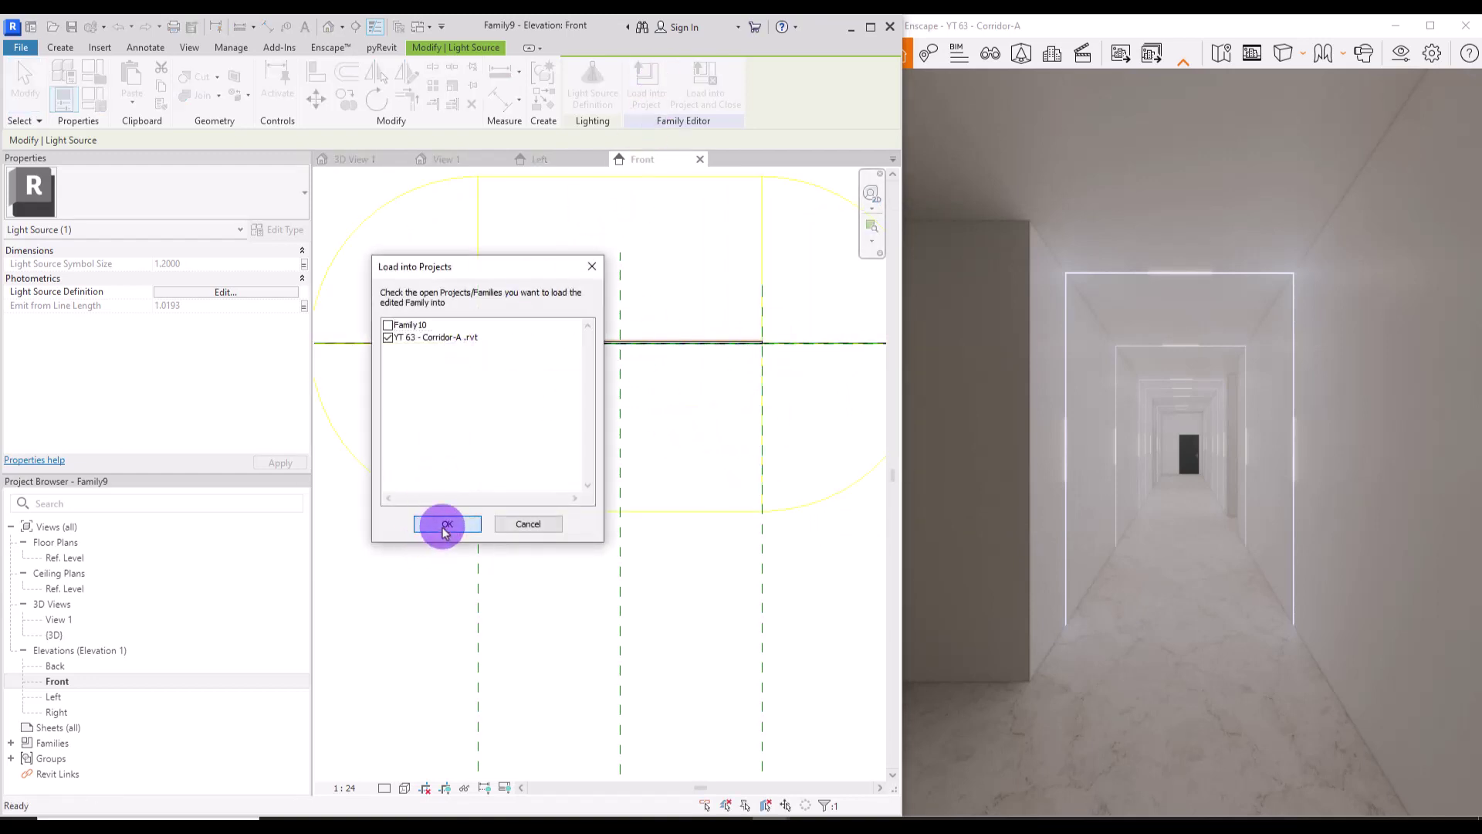
pyautogui.click(446, 527)
pyautogui.click(583, 374)
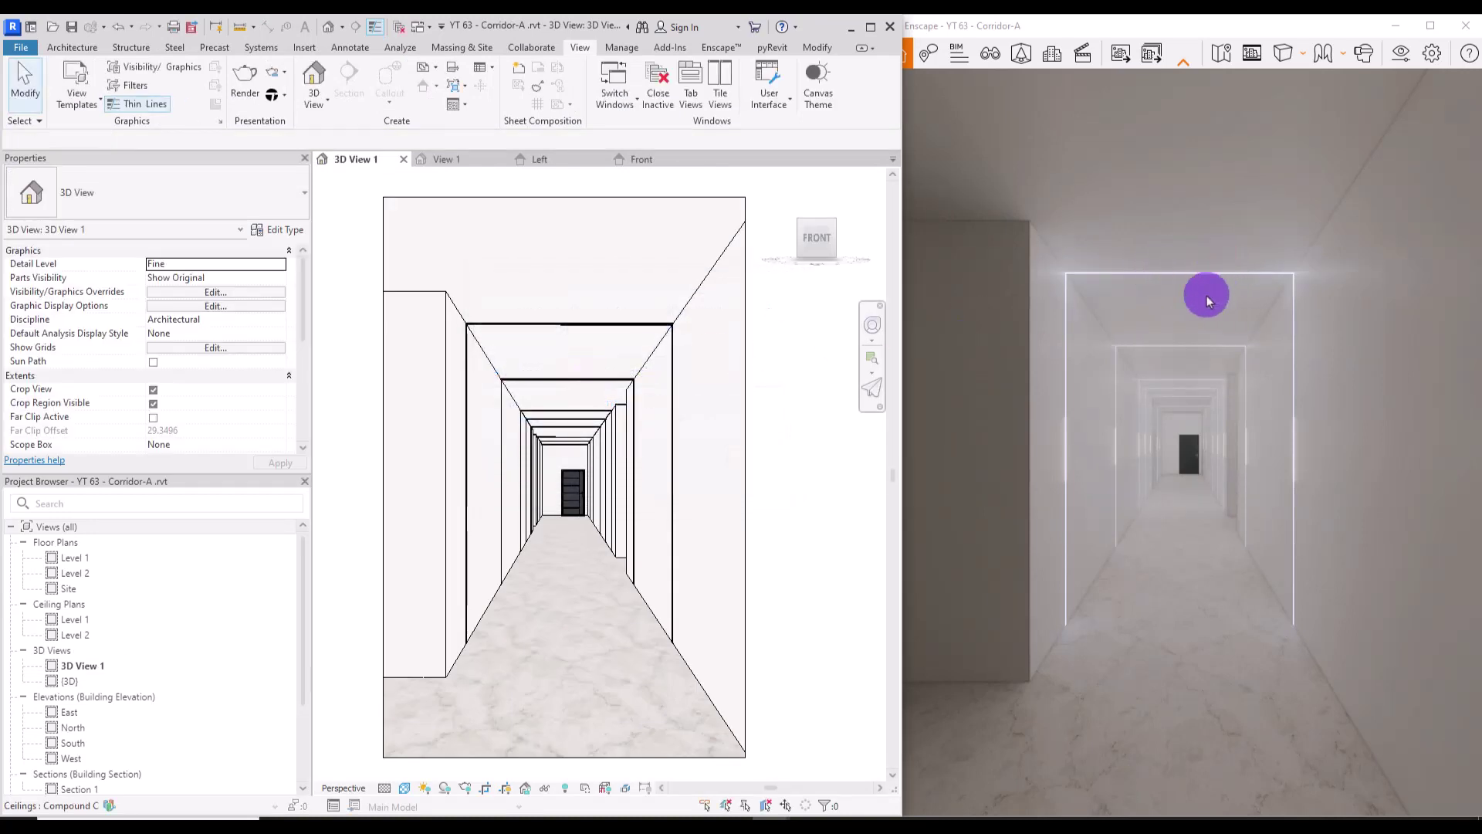
# Step: In the wall light family's Left elevation, link the light source's Emit from Line Length to the Length parameter
pyautogui.click(534, 159)
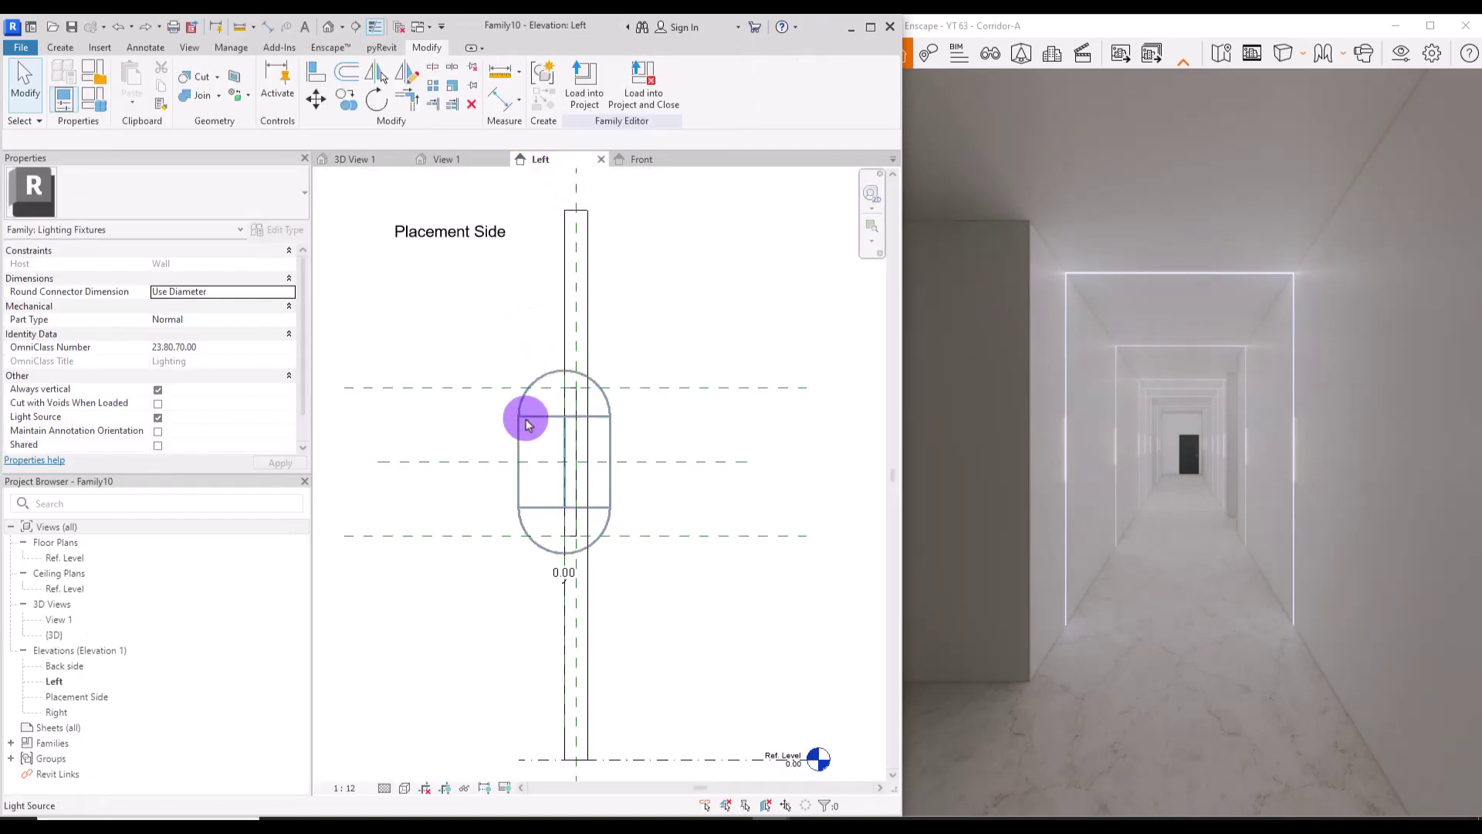
pyautogui.click(519, 417)
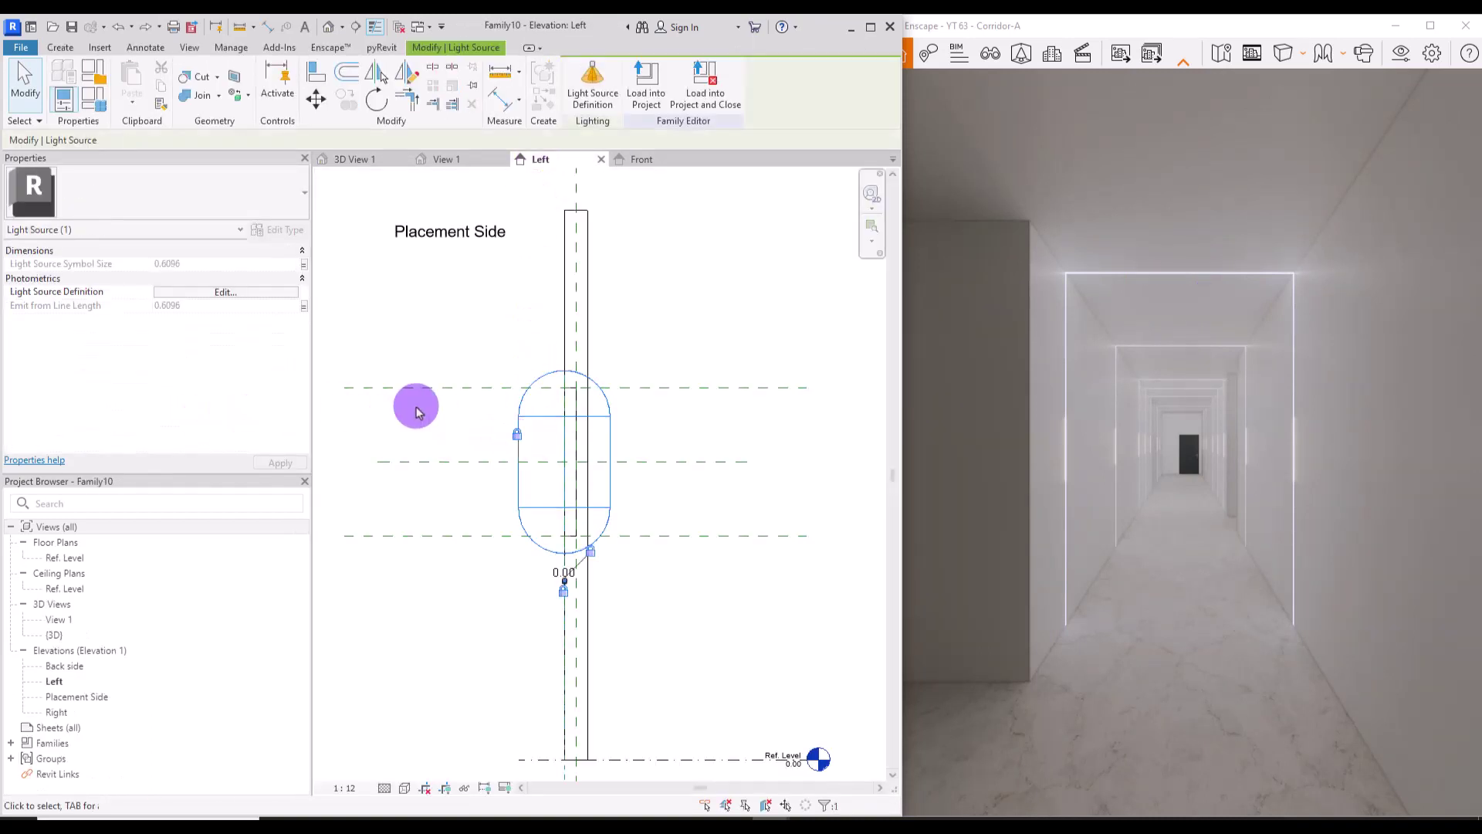
pyautogui.click(304, 306)
pyautogui.click(836, 351)
pyautogui.click(982, 513)
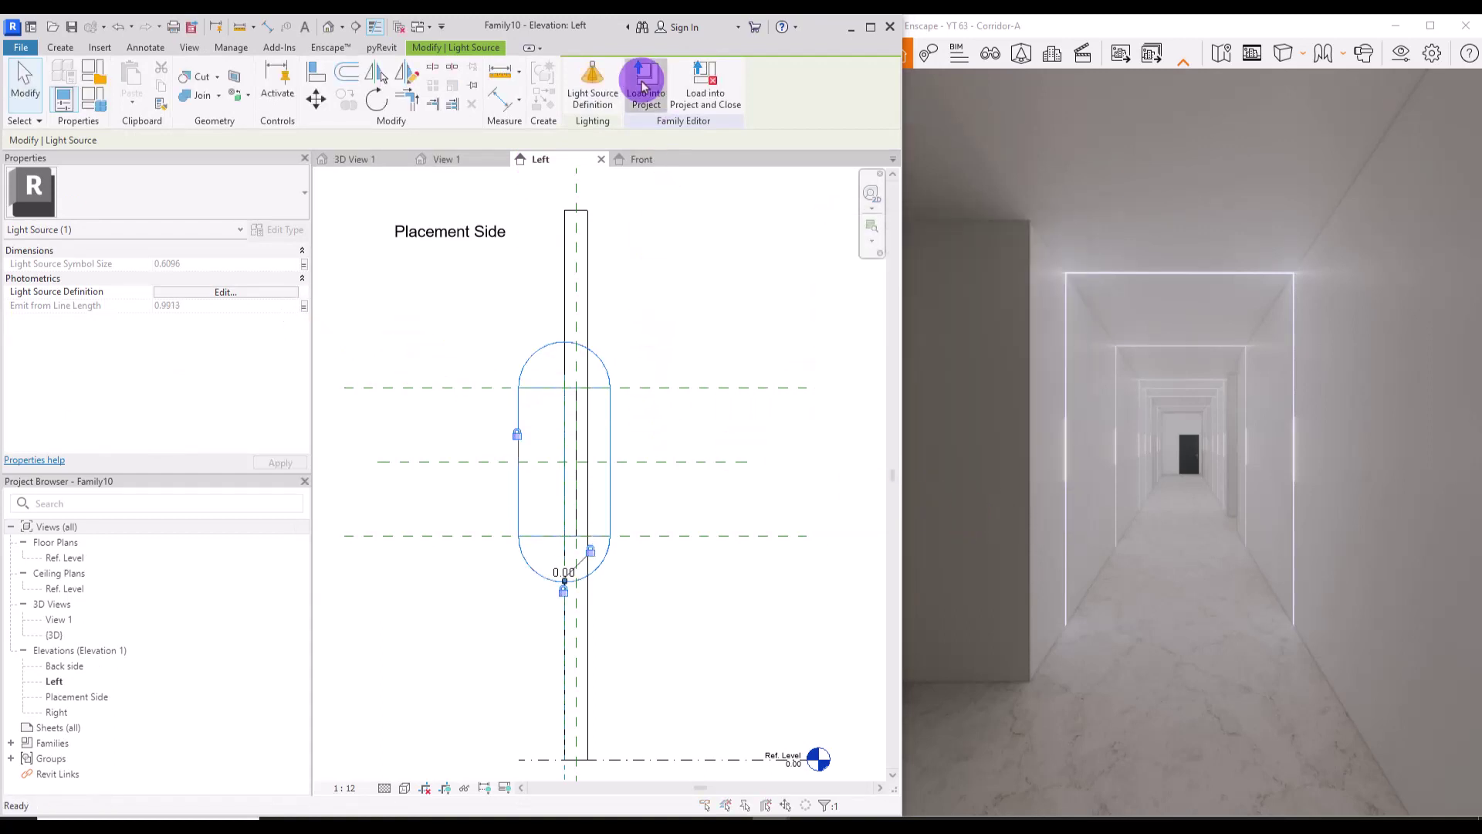
# Step: Load the edited wall light family into the corridor project, overwriting the existing version
pyautogui.click(645, 77)
pyautogui.click(456, 524)
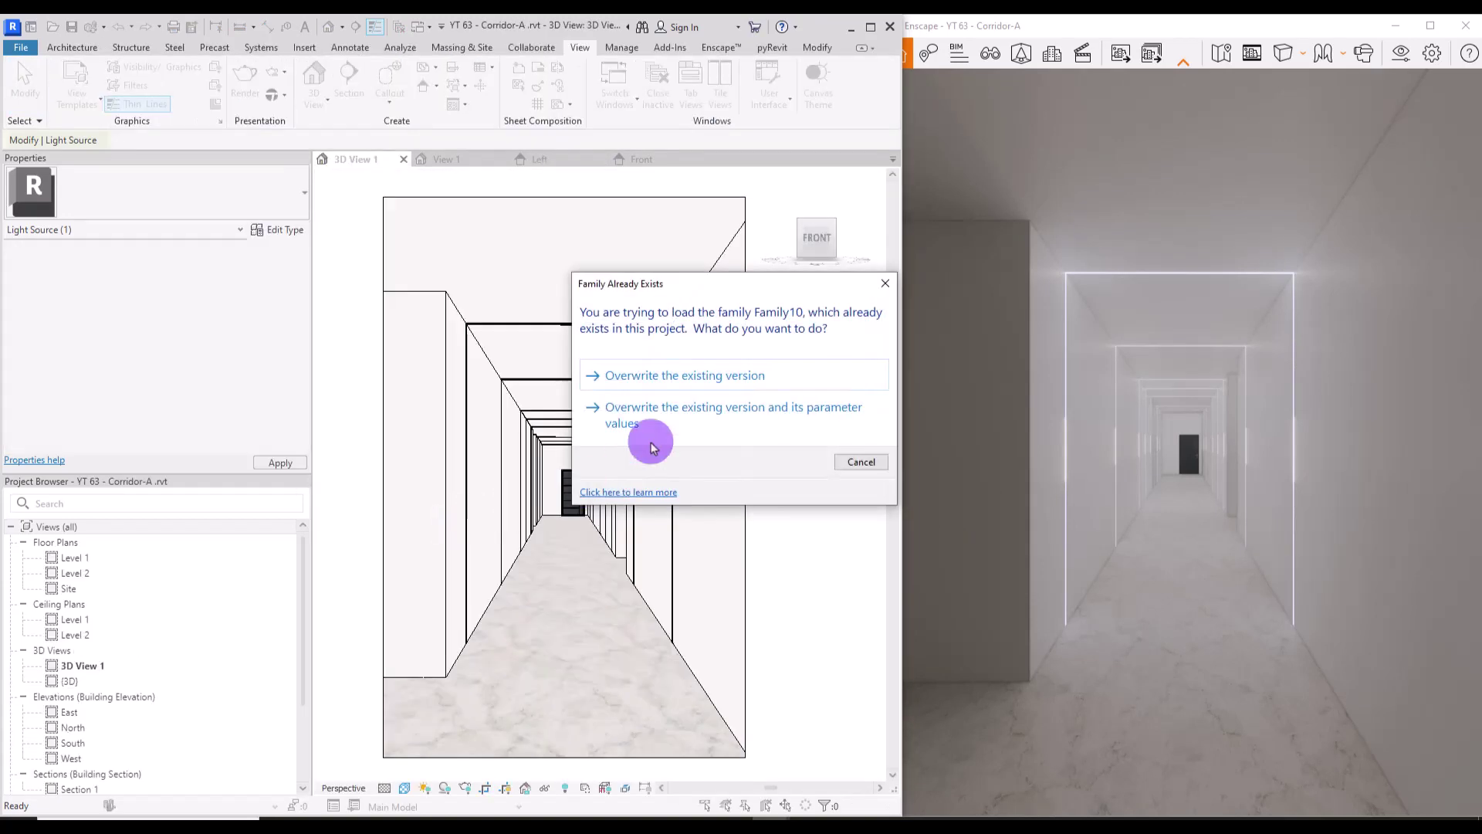
pyautogui.click(690, 386)
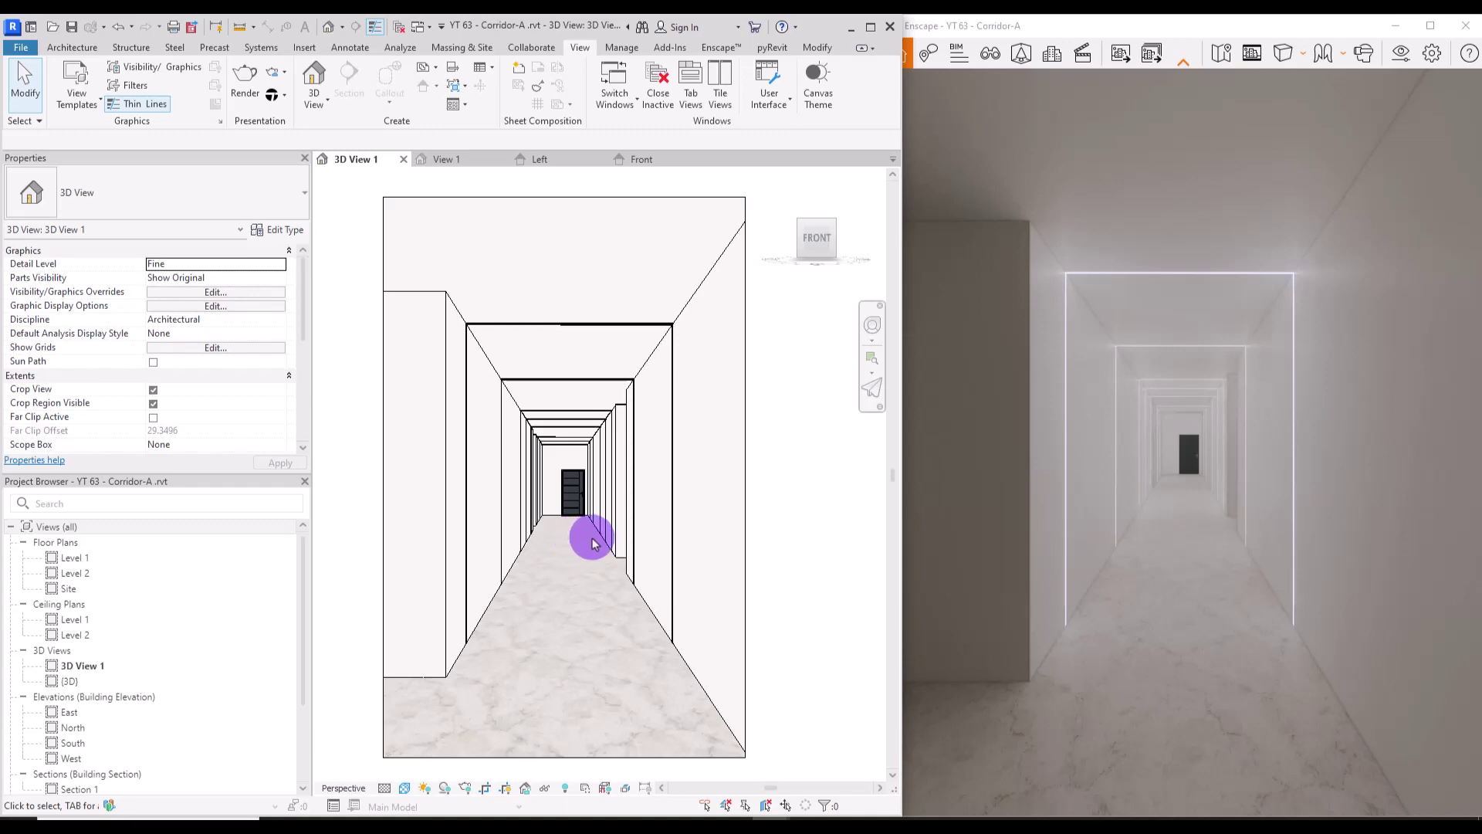
# Step: Enable Reflectivity on the 00 Floor material's appearance, set its Glossiness to 60 and apply the change
pyautogui.click(621, 47)
pyautogui.click(68, 81)
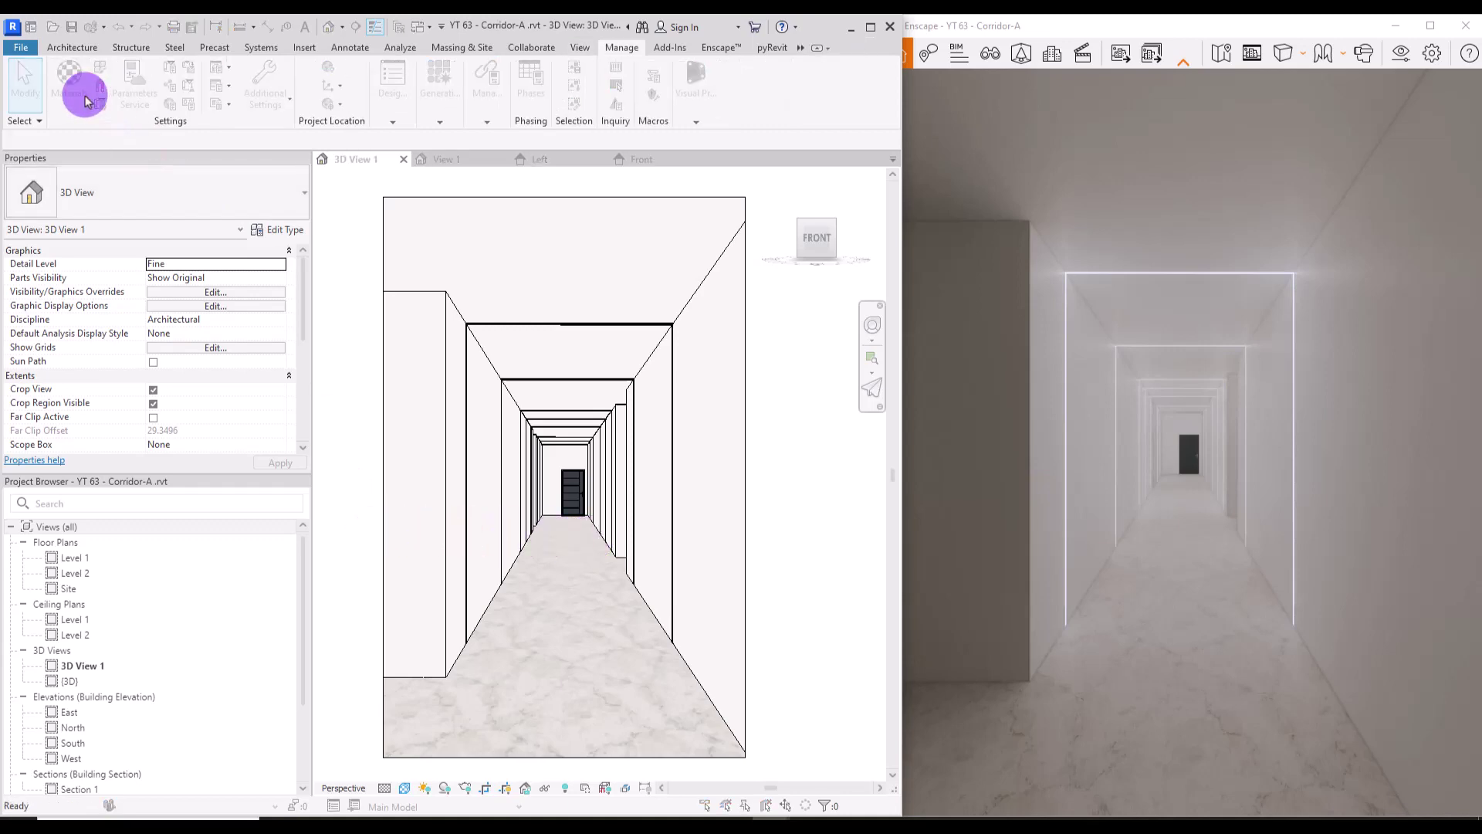
pyautogui.click(206, 290)
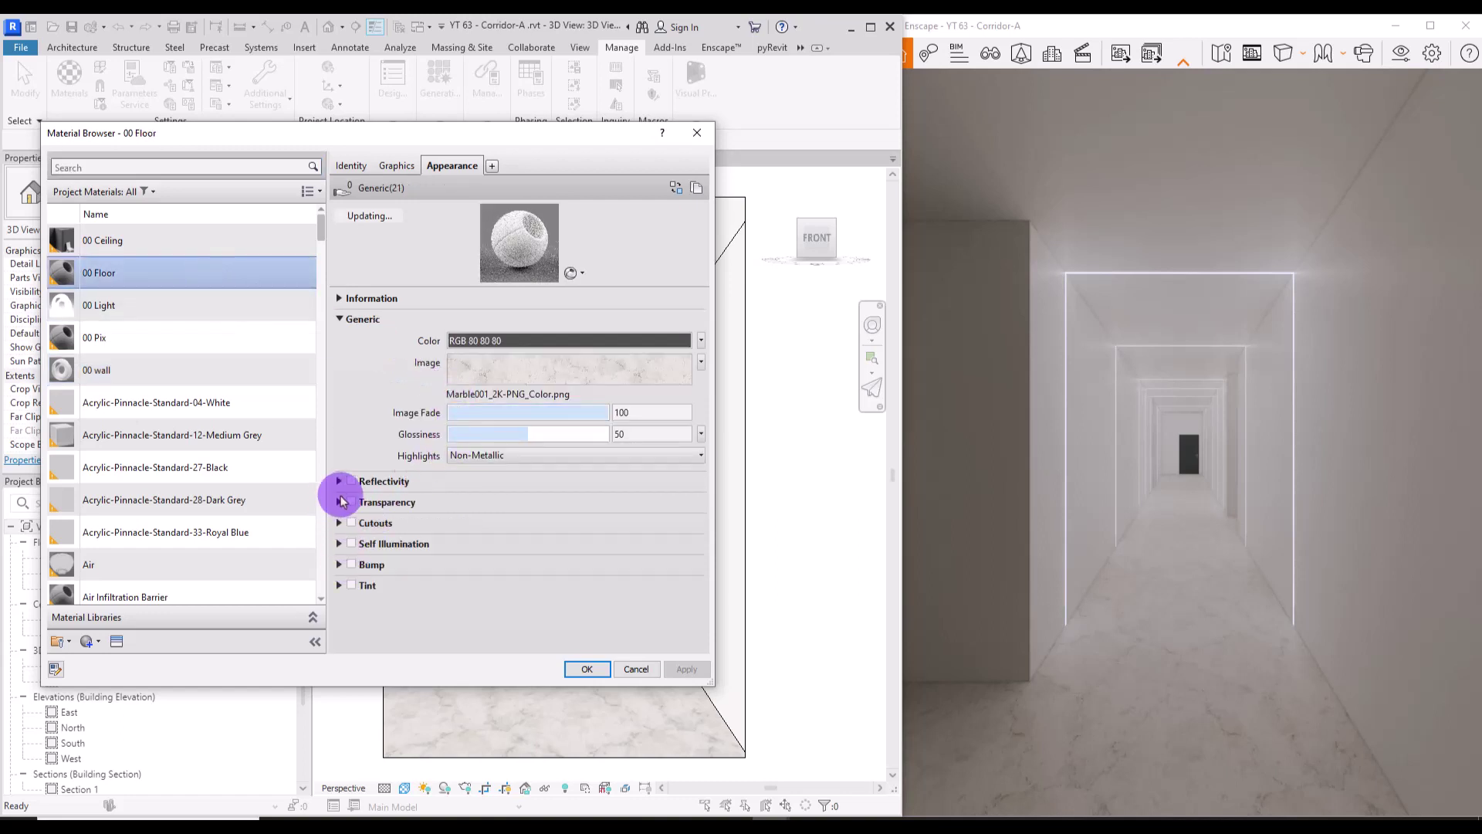
pyautogui.click(351, 483)
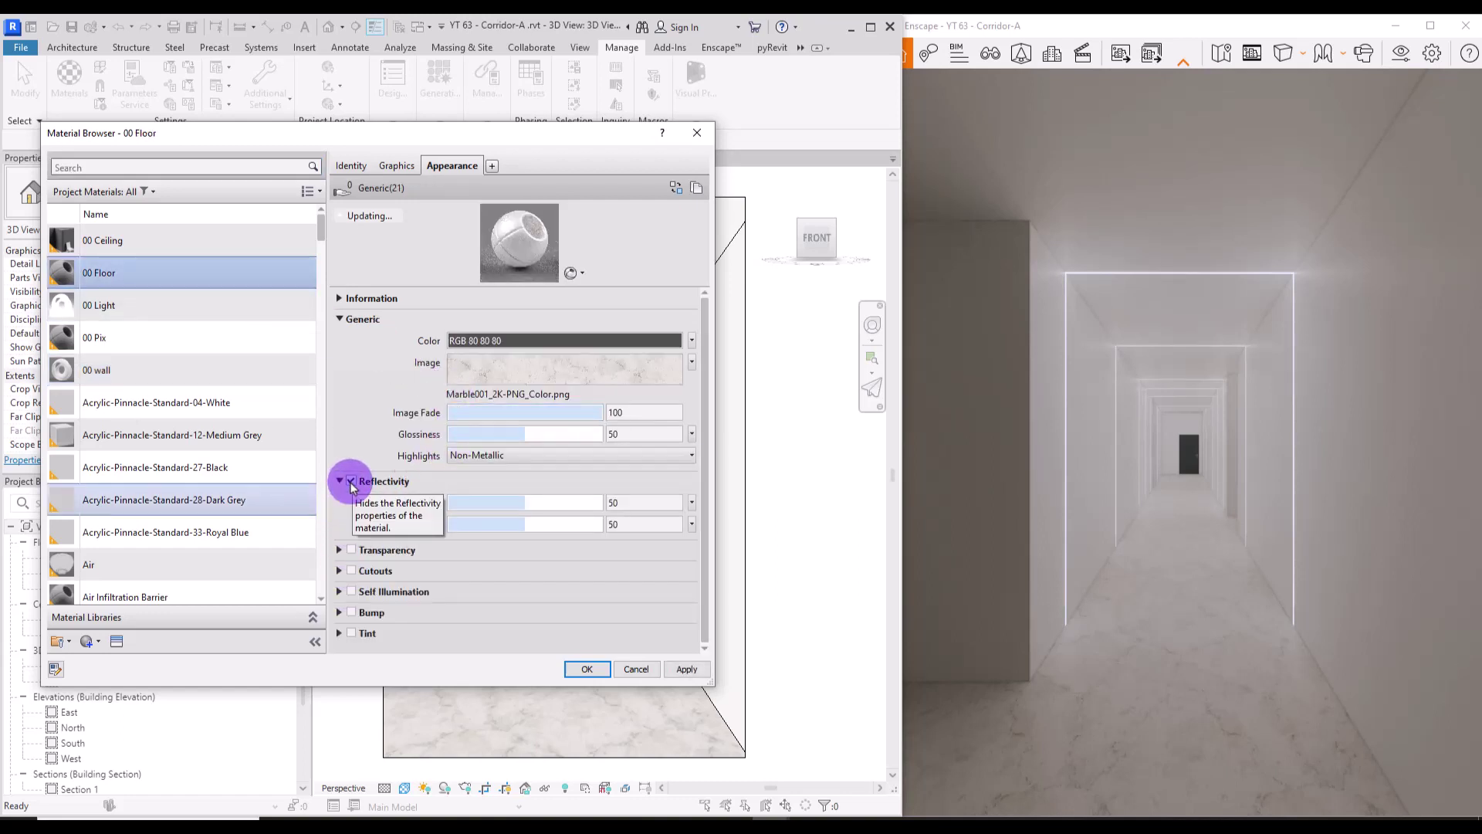
pyautogui.moveTo(530, 432); pyautogui.dragTo(539, 434)
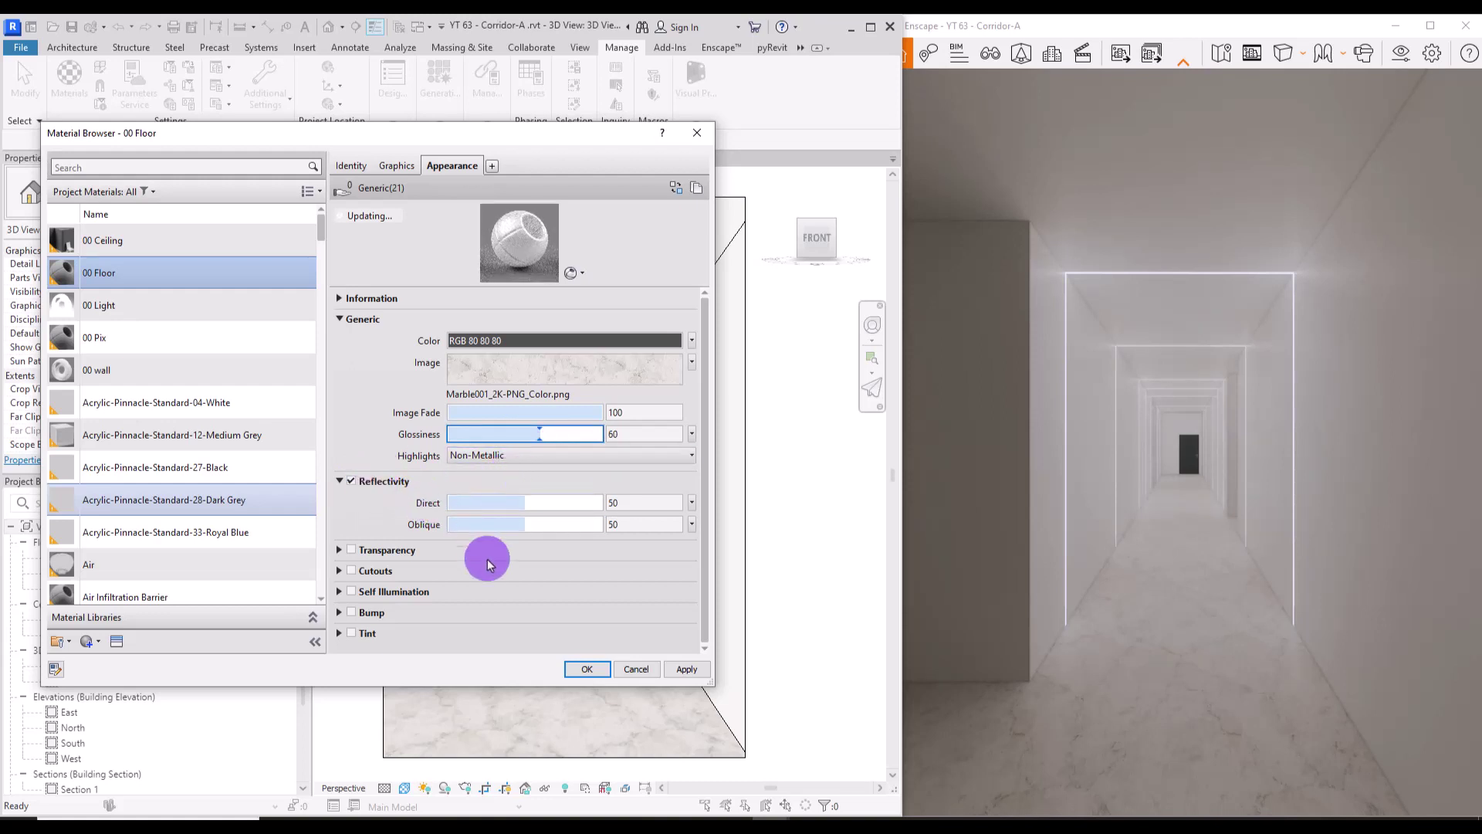
pyautogui.click(685, 669)
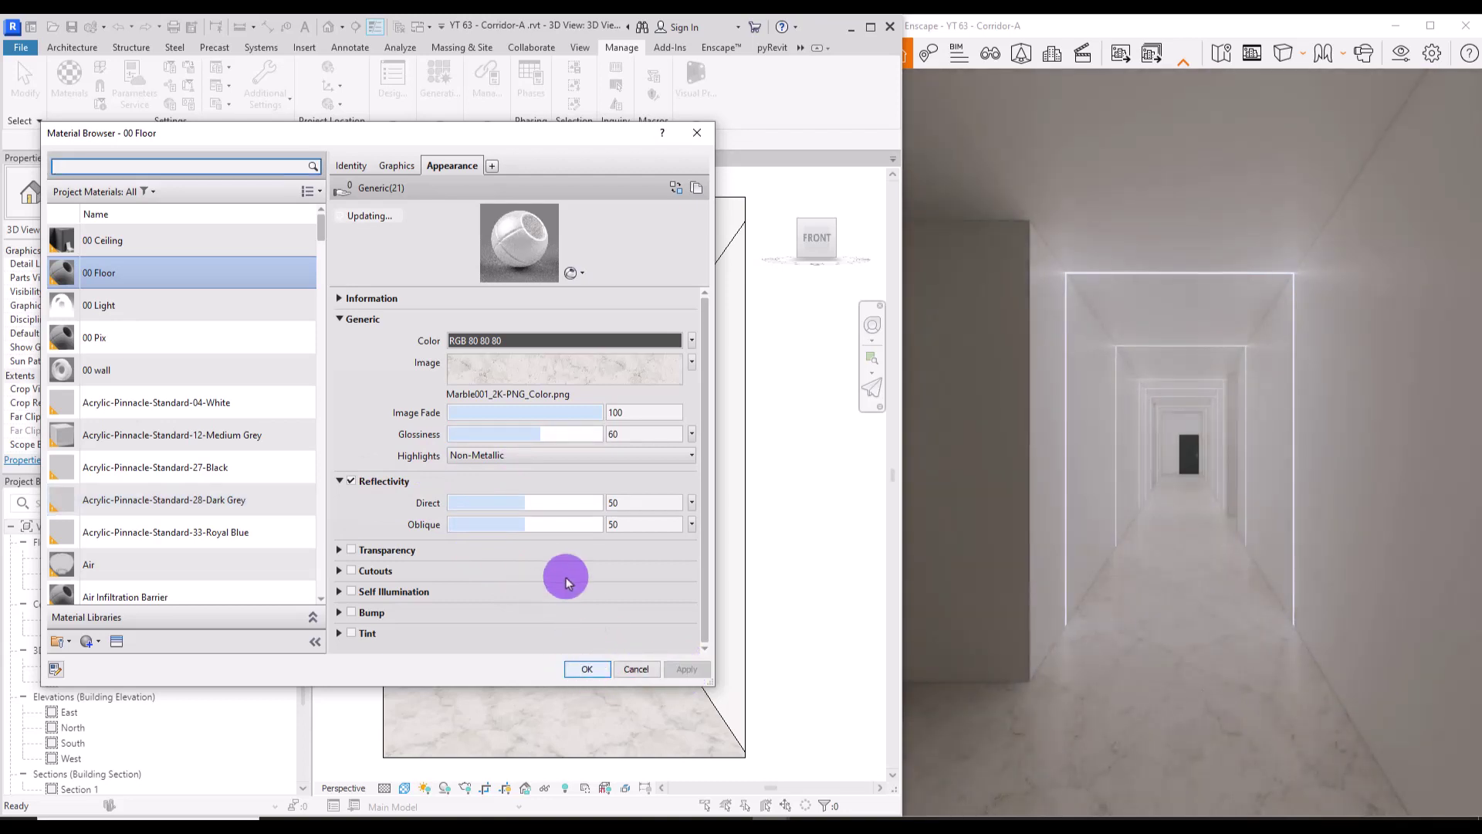
# Step: Raise the 00 Floor material's Glossiness to 72 and then 81, applying each change, and close the material settings
pyautogui.moveTo(538, 440); pyautogui.dragTo(559, 434)
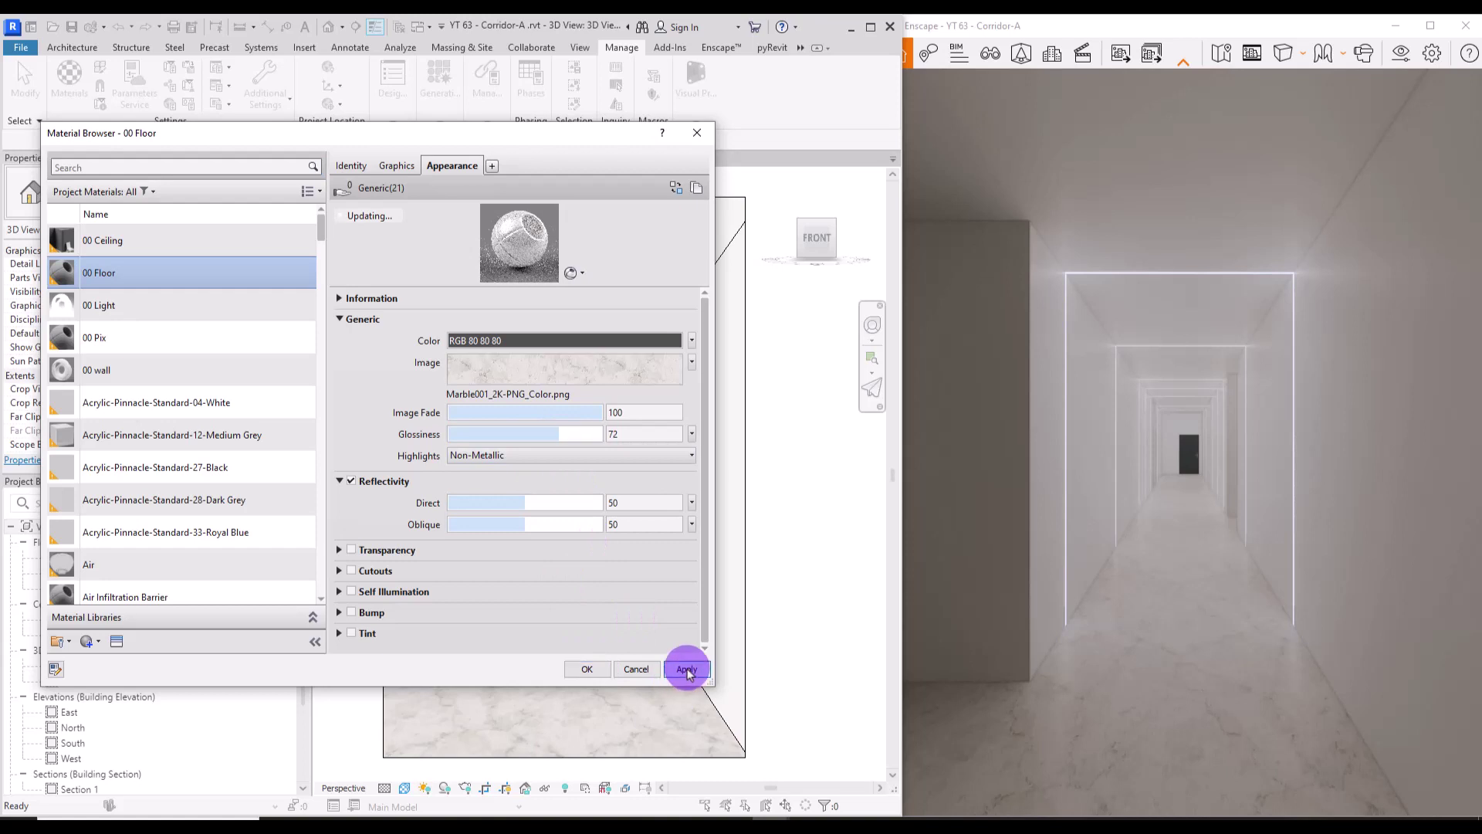
pyautogui.click(686, 670)
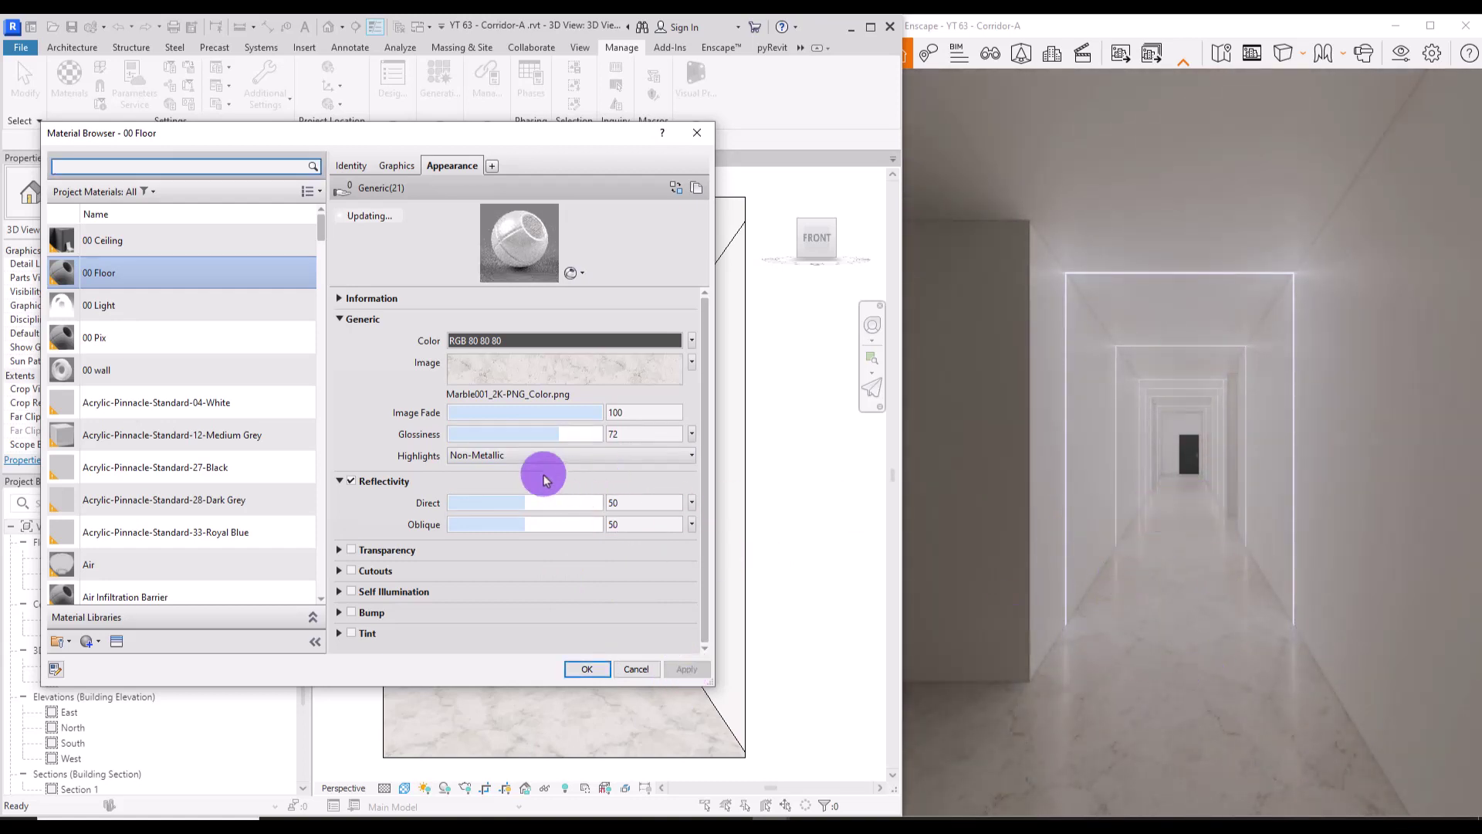
pyautogui.moveTo(566, 429); pyautogui.dragTo(575, 443)
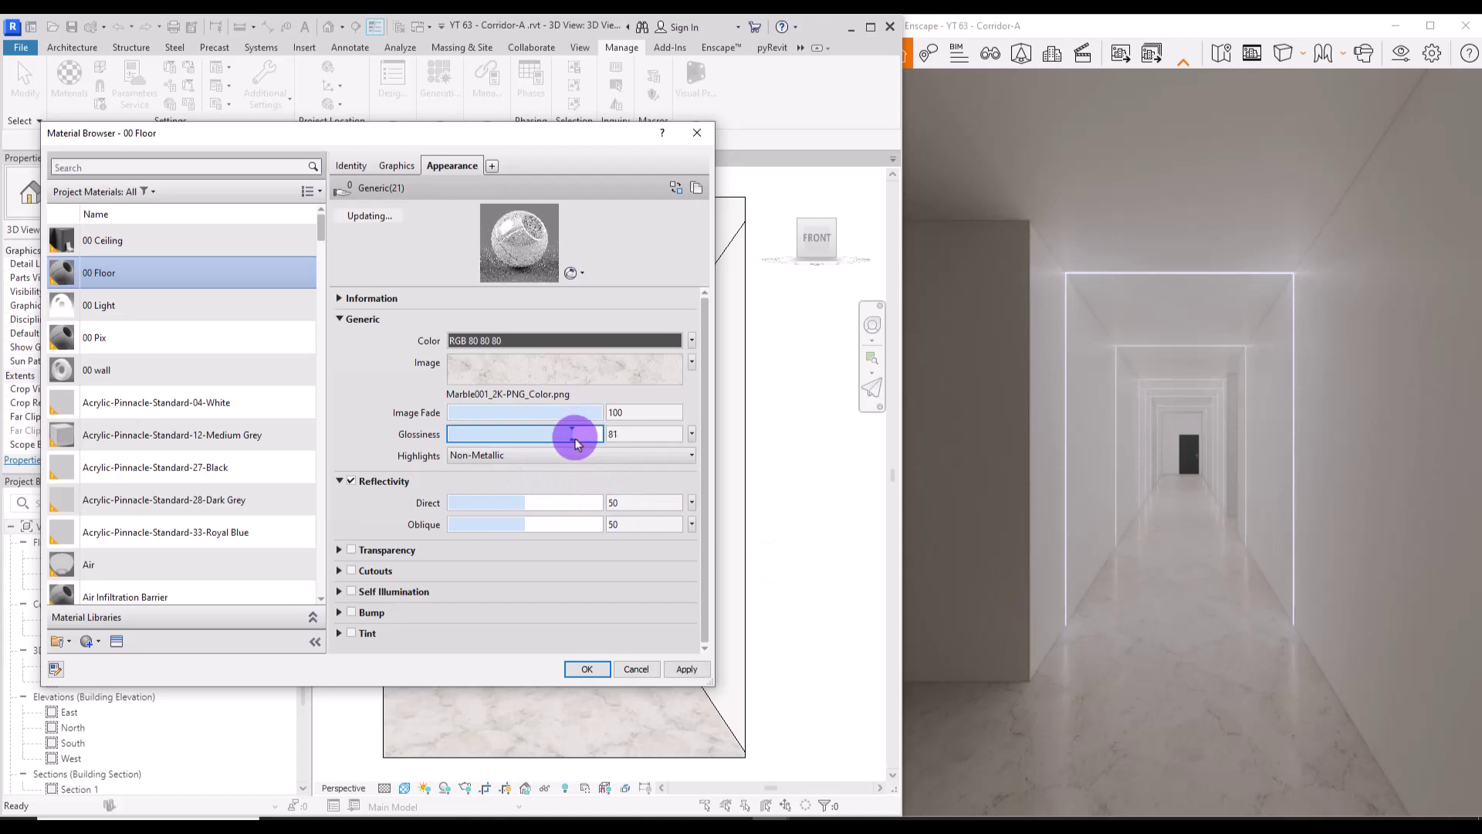
pyautogui.click(687, 669)
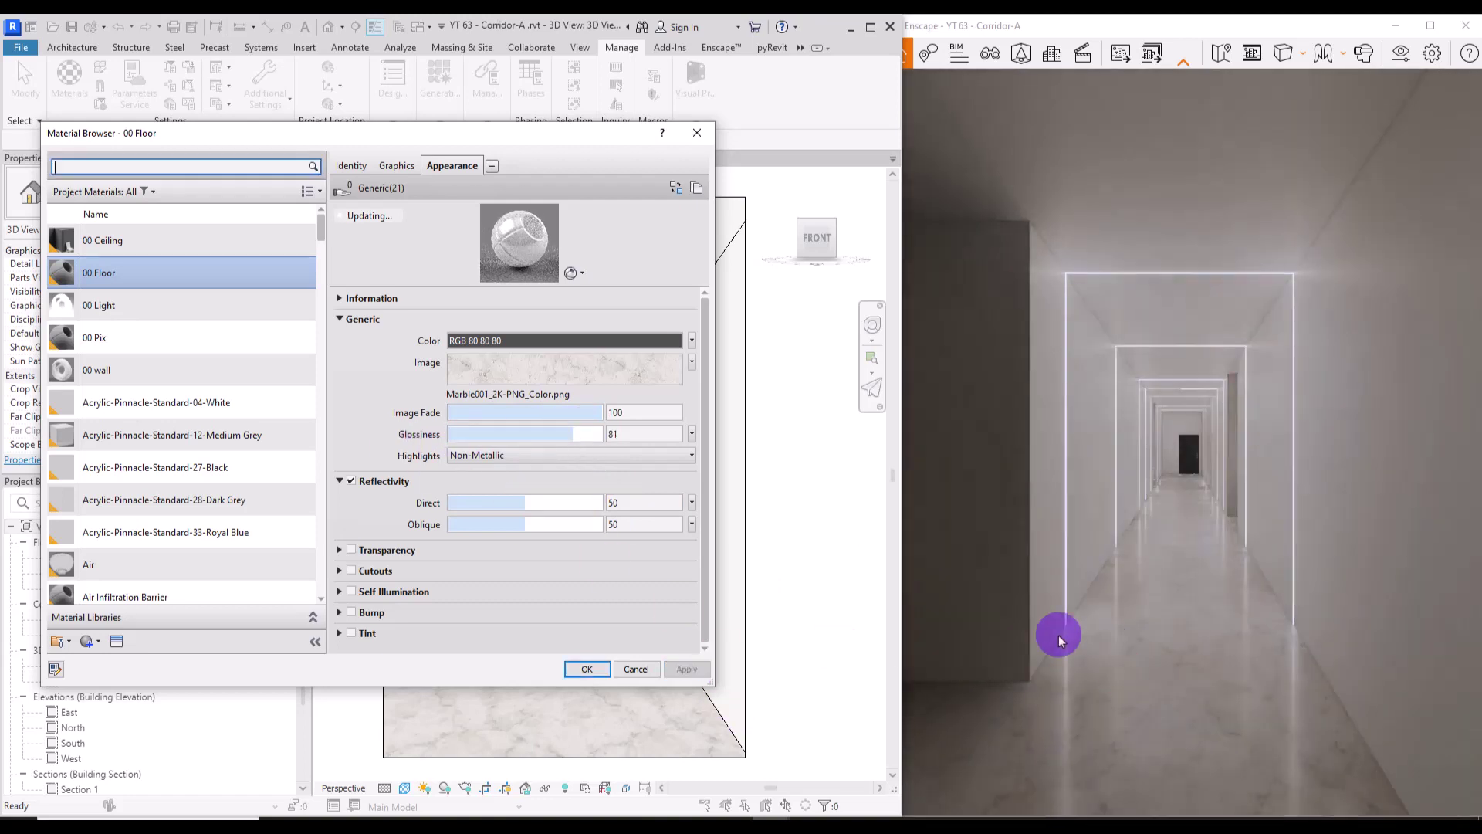
pyautogui.press('Escape')
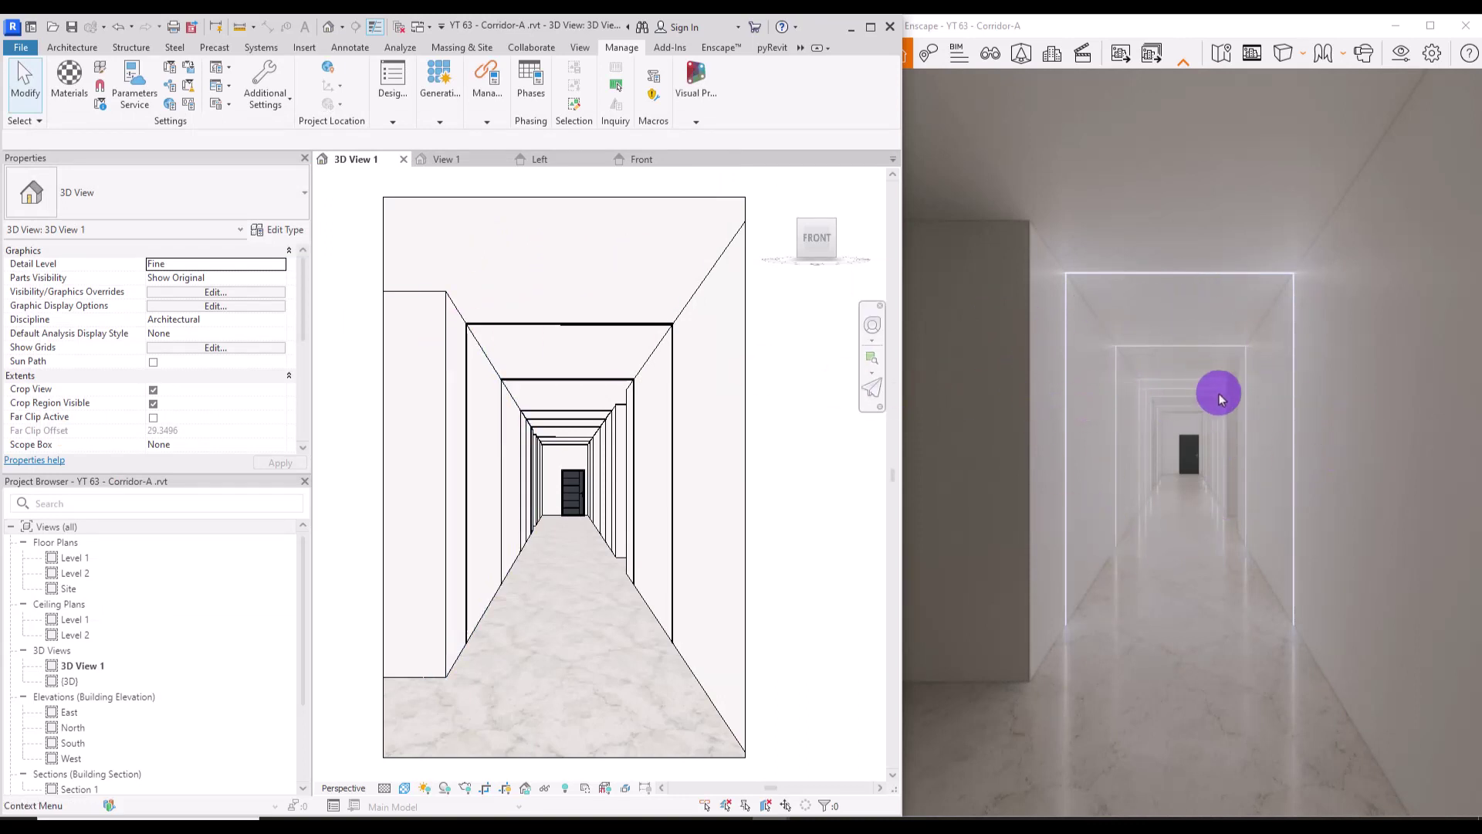
# Step: In the default 3D view, delete the left-wall and ceiling lights of every second light frame along the corridor
pyautogui.click(330, 30)
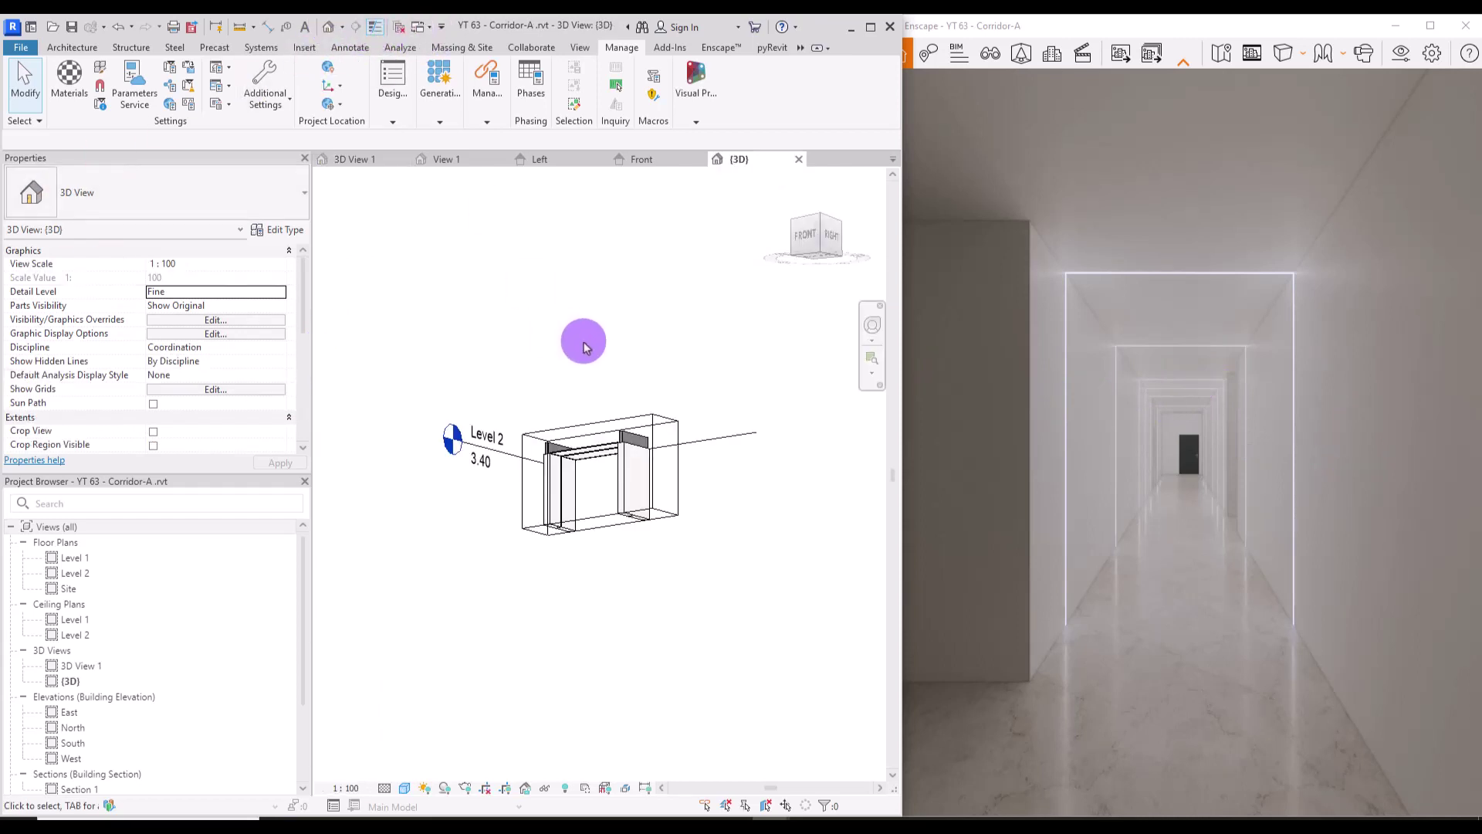
pyautogui.keyDown('shift'); pyautogui.moveTo(582, 340); pyautogui.dragTo(512, 636, button='middle'); pyautogui.keyUp('shift')
pyautogui.click(640, 524)
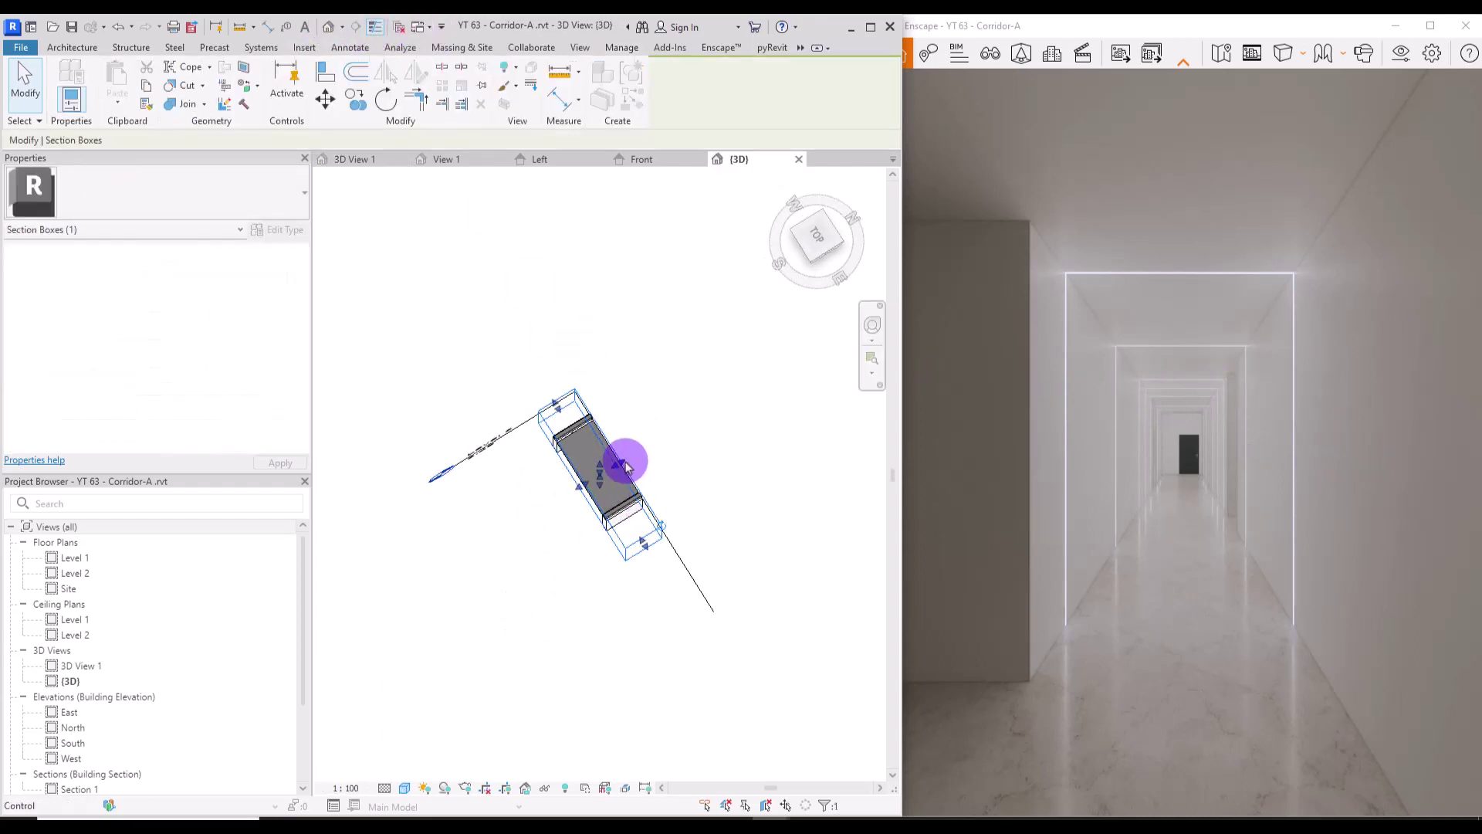
pyautogui.keyDown('shift'); pyautogui.moveTo(629, 457); pyautogui.dragTo(626, 362, button='middle'); pyautogui.keyUp('shift')
pyautogui.click(625, 363)
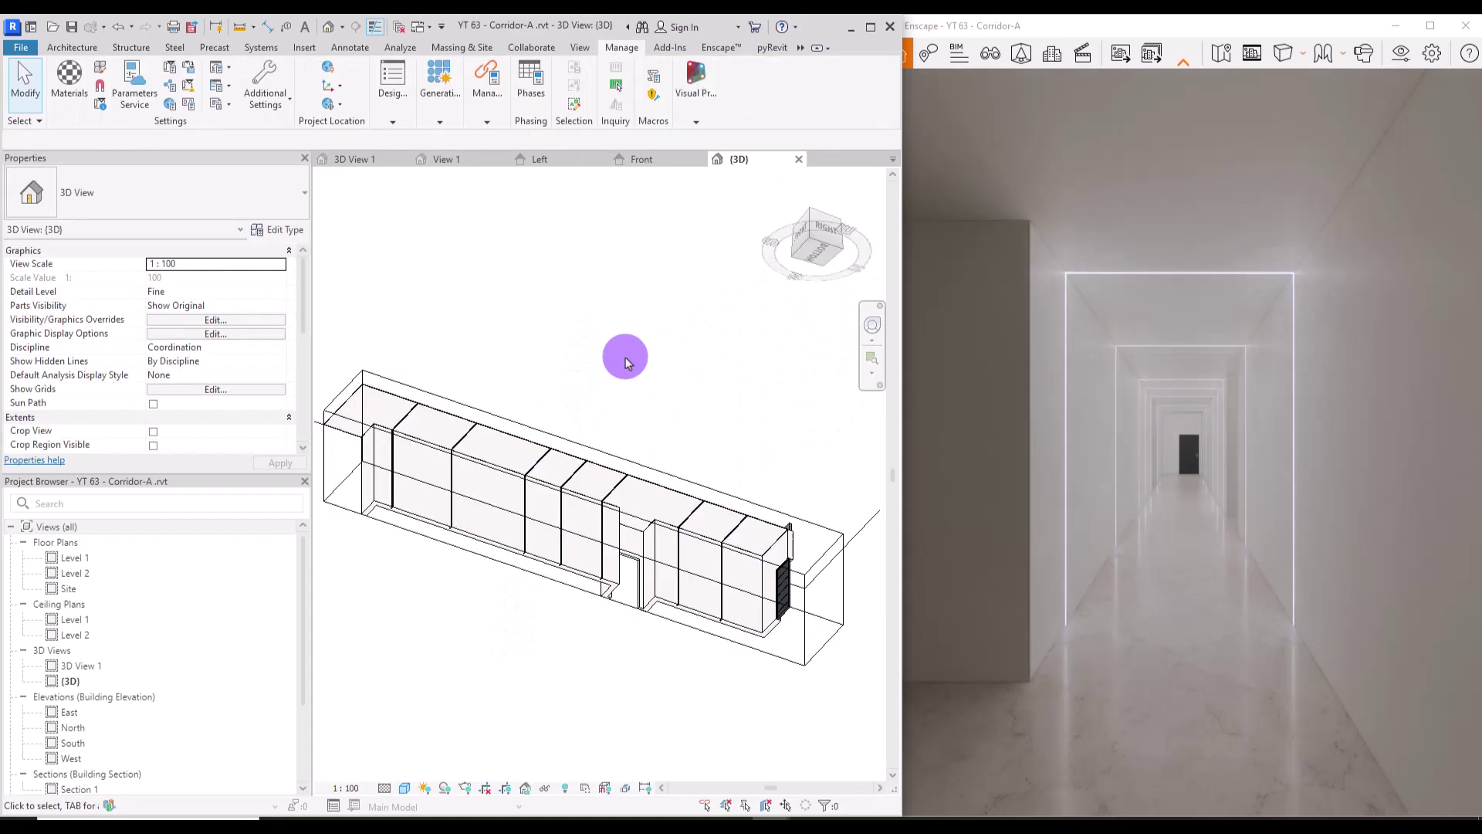
pyautogui.click(452, 477)
pyautogui.keyDown('ctrl'); pyautogui.click(584, 475); pyautogui.keyUp('ctrl')
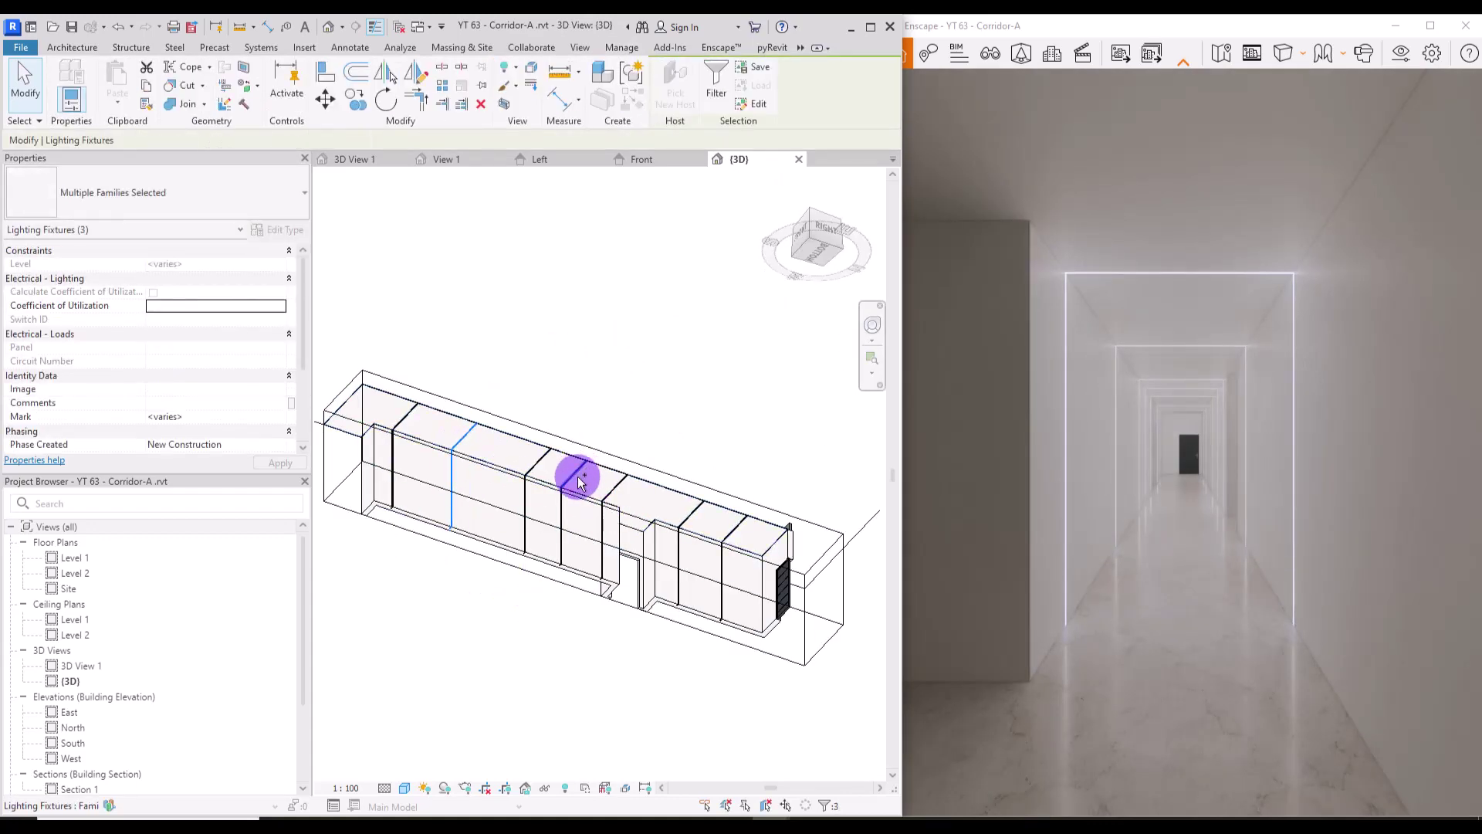
pyautogui.keyDown('ctrl'); pyautogui.click(575, 490); pyautogui.keyUp('ctrl')
pyautogui.keyDown('ctrl'); pyautogui.click(683, 550); pyautogui.keyUp('ctrl')
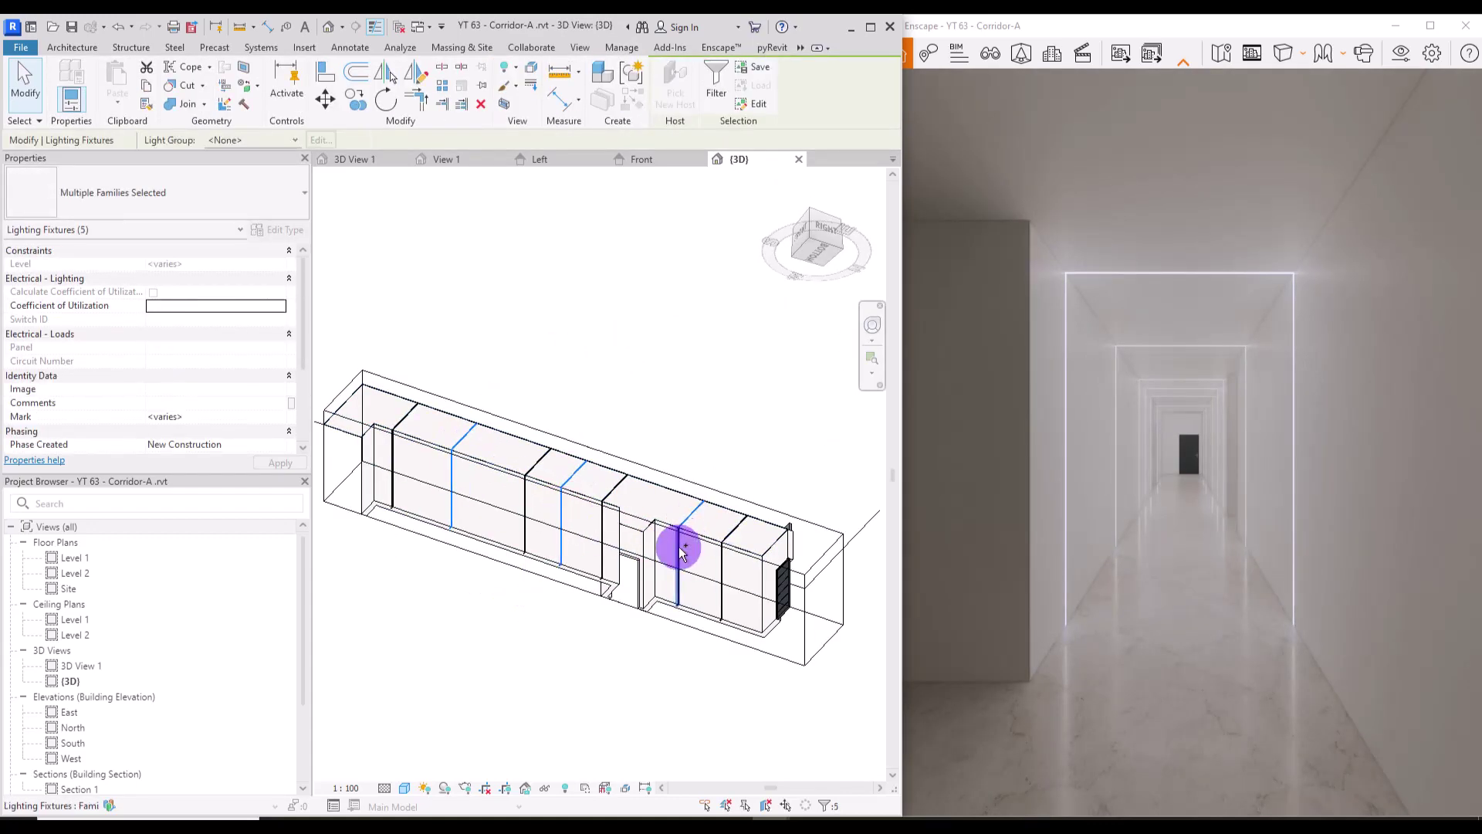
pyautogui.press('Delete')
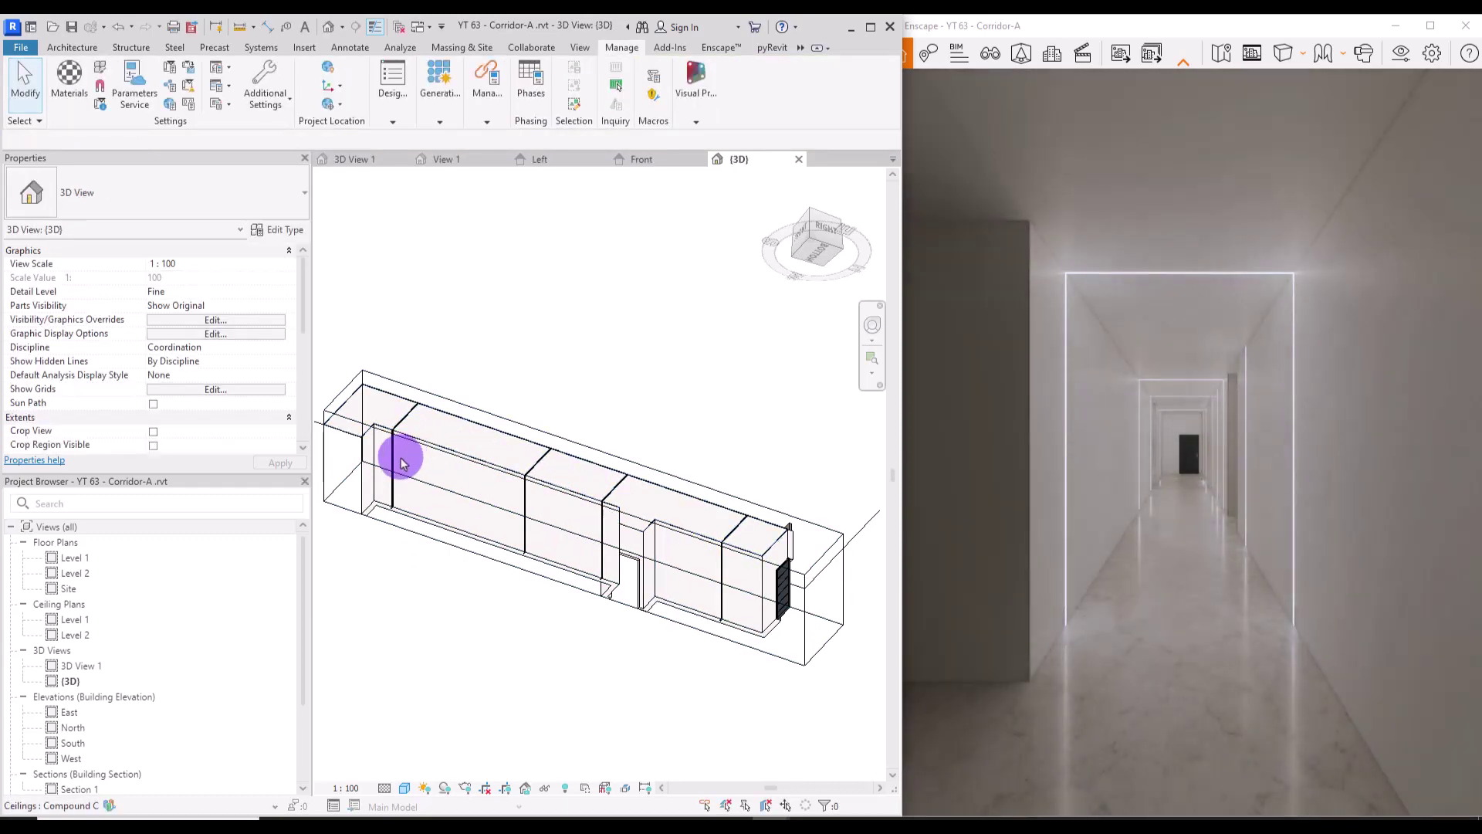
# Step: Set the lengths of the first frame's left-wall light and ceiling light to 1.5
pyautogui.click(395, 462)
pyautogui.click(186, 402)
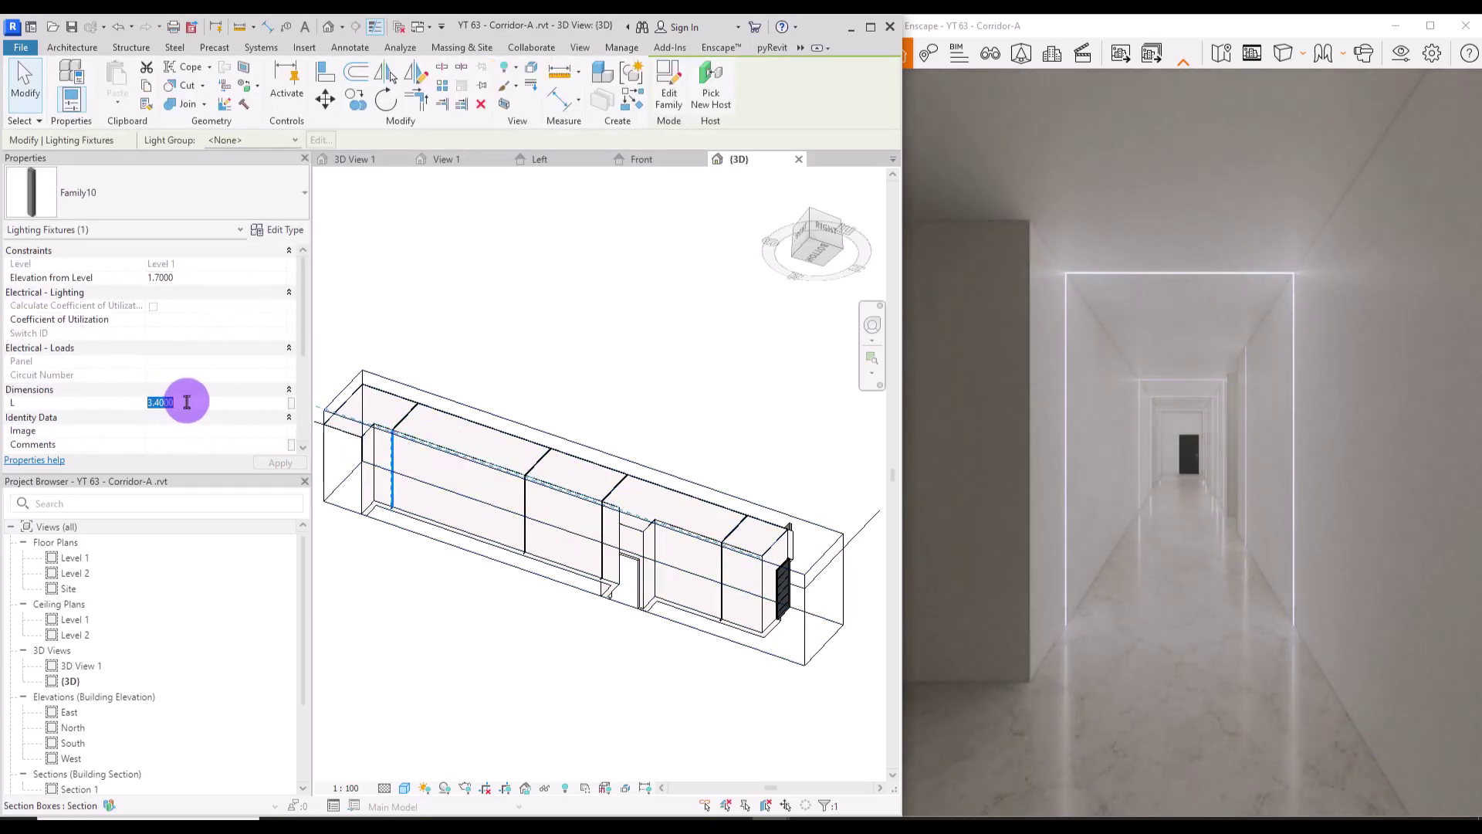
pyautogui.write('1.5')
pyautogui.press('Return')
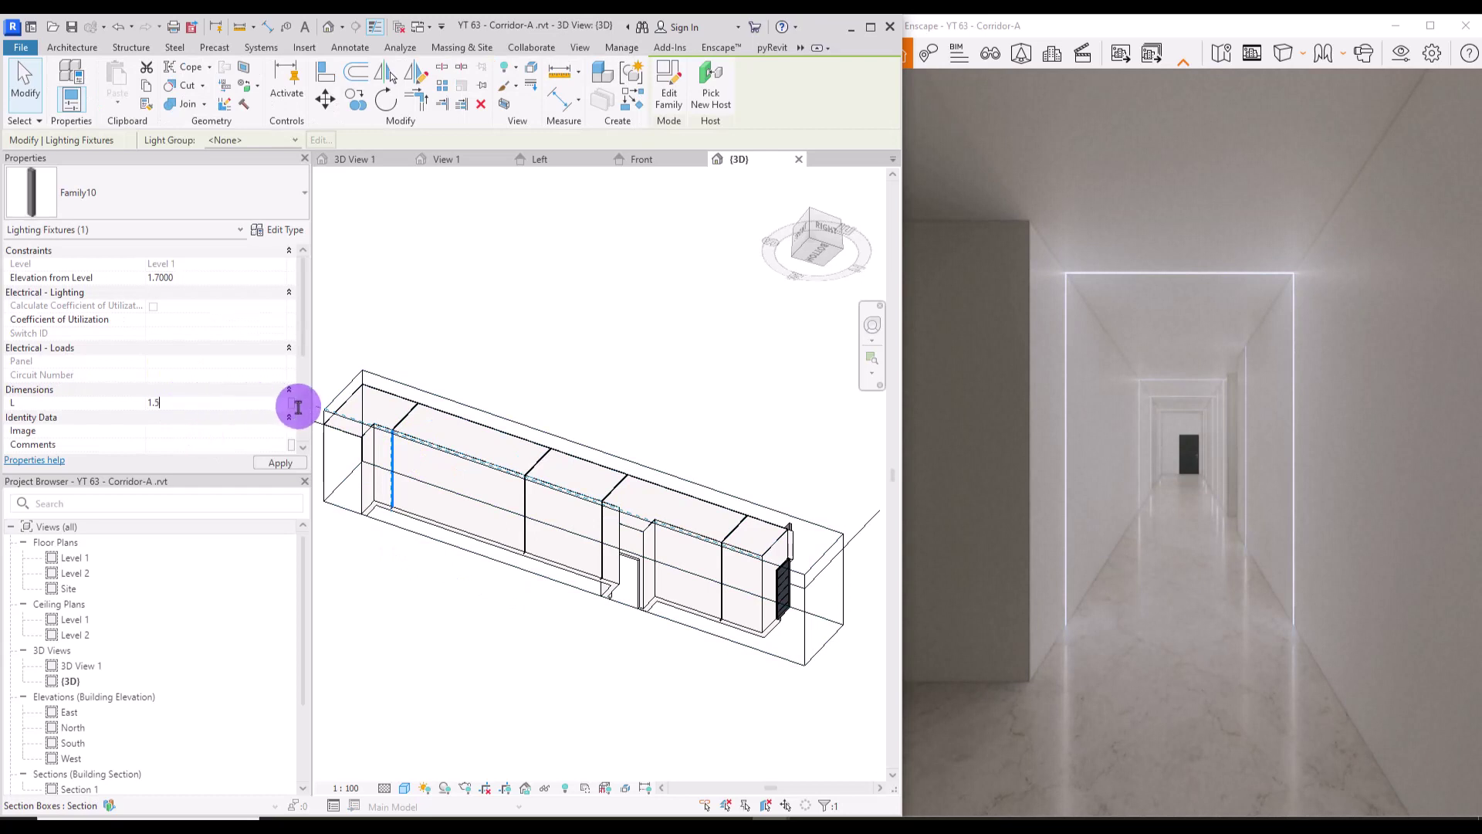
pyautogui.click(413, 410)
pyautogui.click(202, 403)
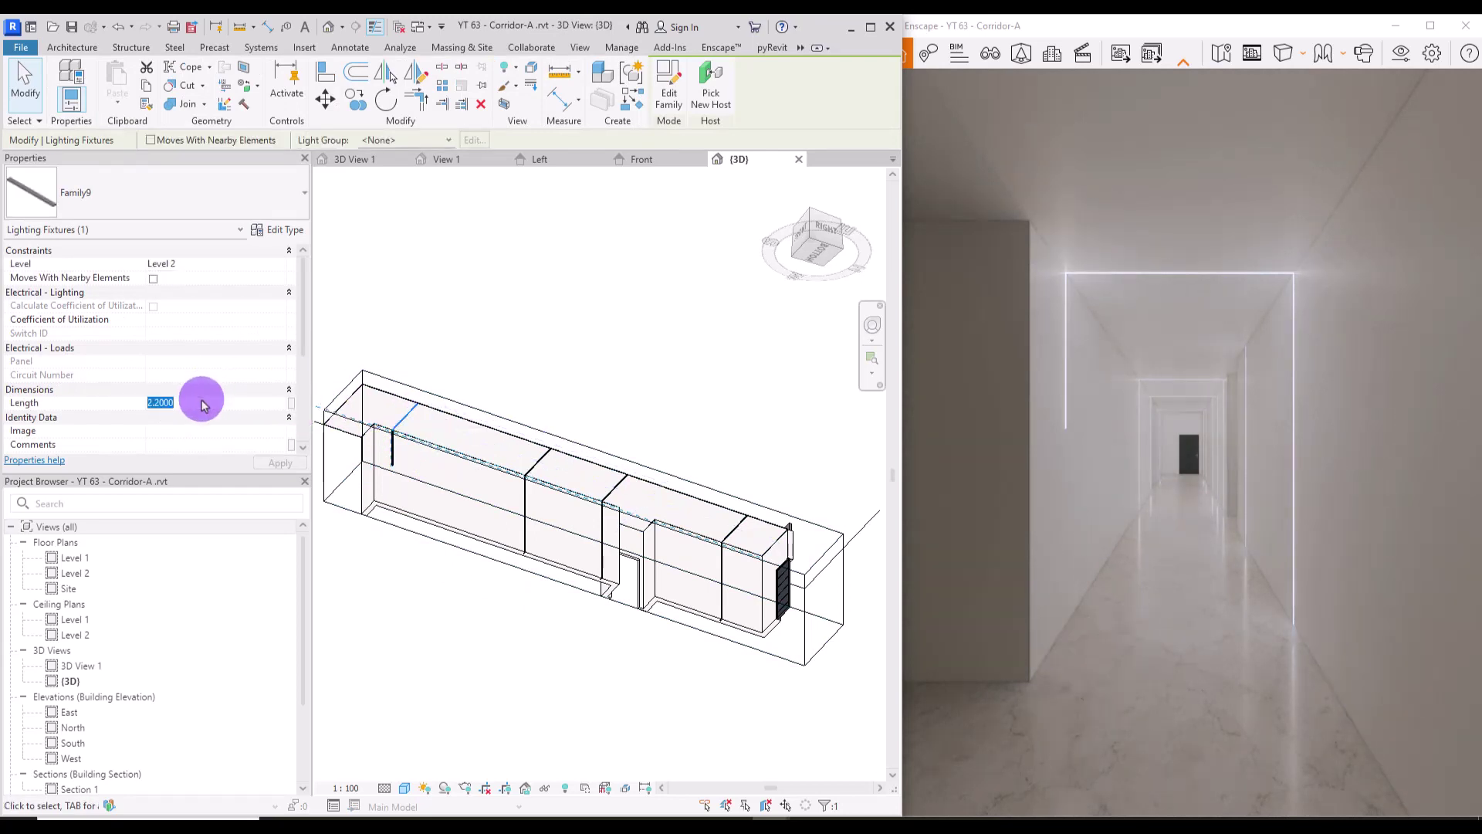
pyautogui.click(529, 370)
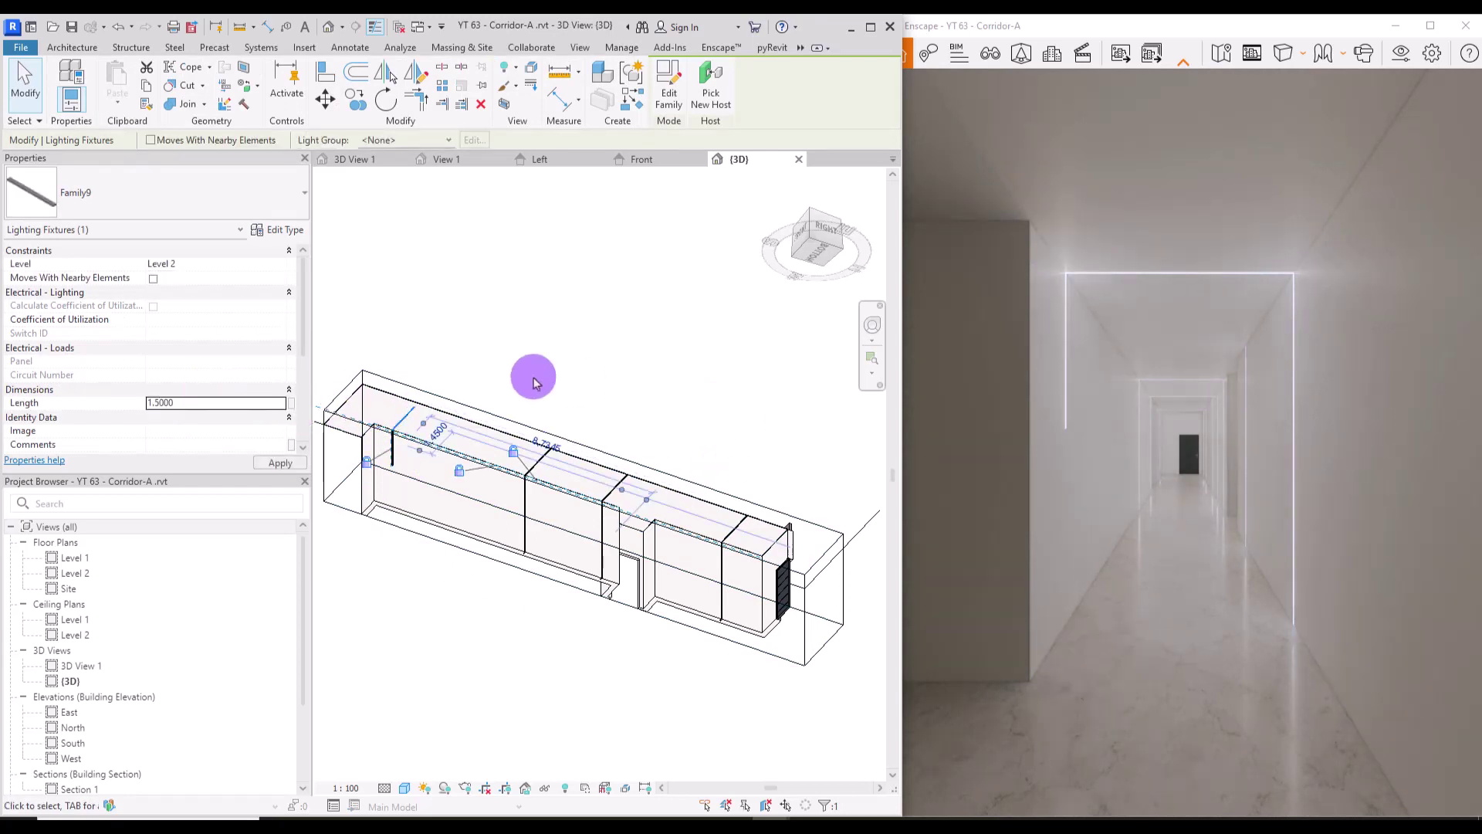
# Step: Set the next remaining frame's left-wall light length to 3 and its ceiling light length to 0.5
pyautogui.click(528, 505)
pyautogui.click(208, 401)
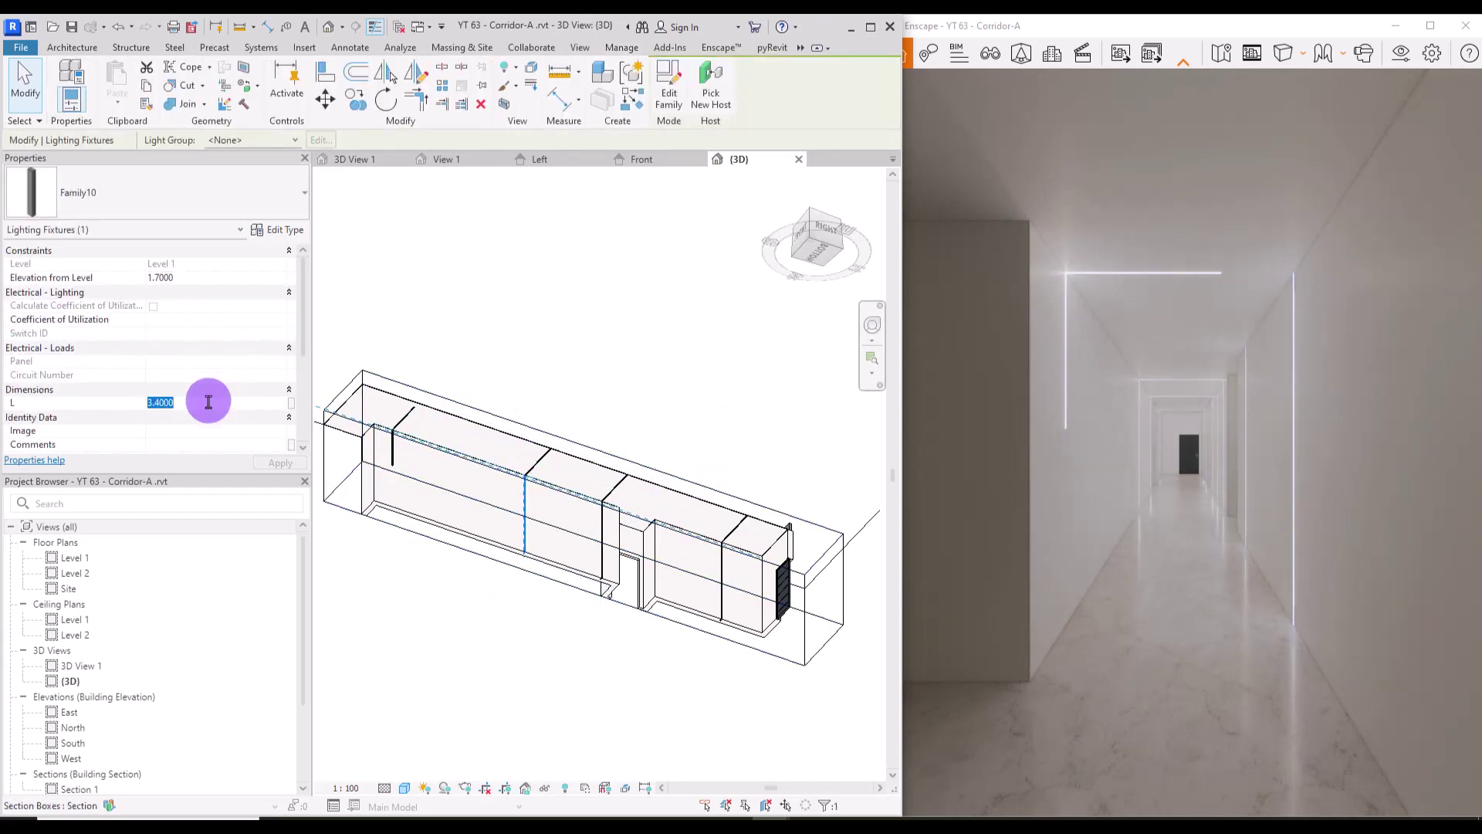
pyautogui.write('3')
pyautogui.click(622, 391)
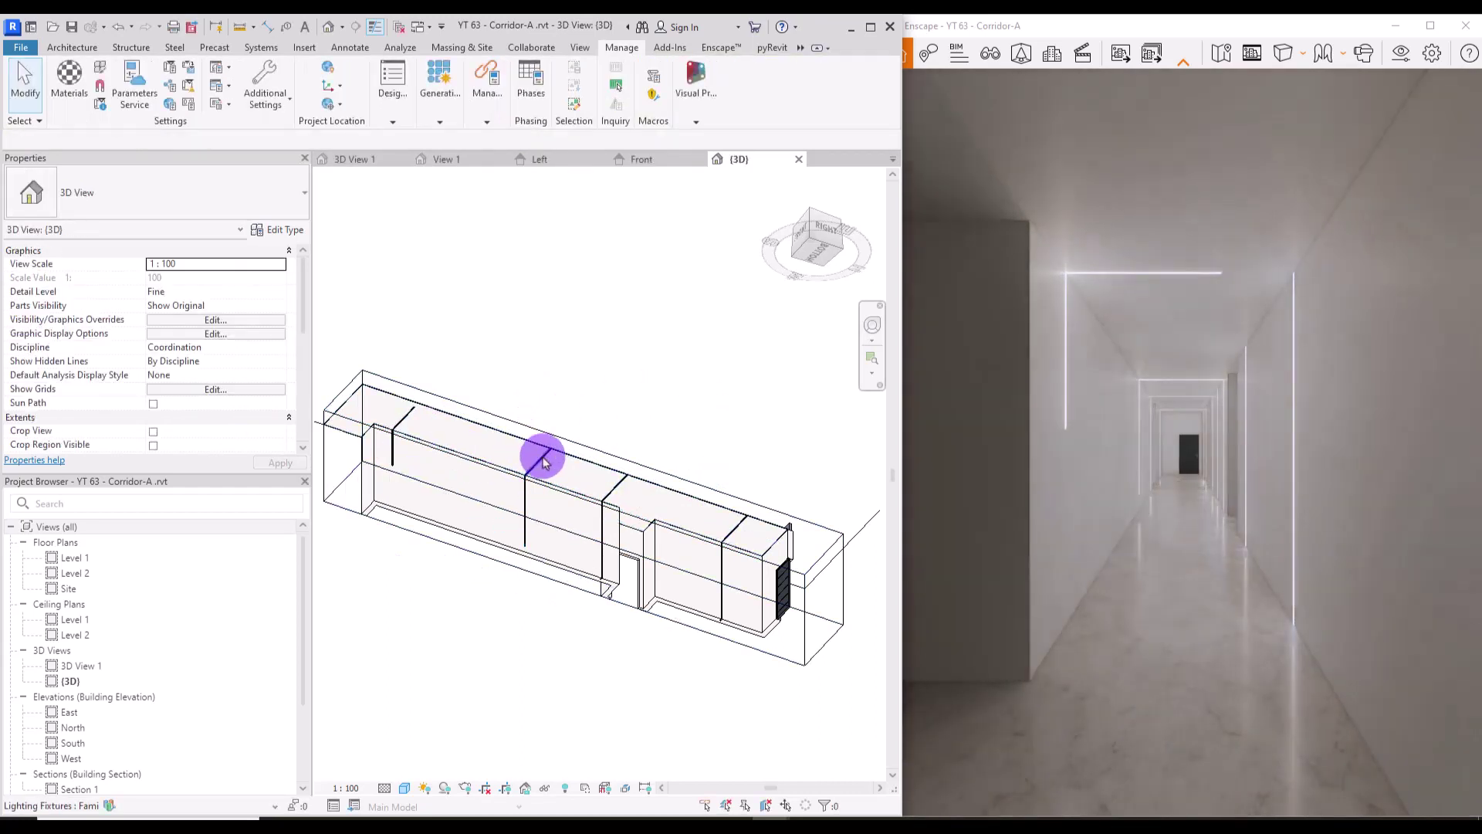
pyautogui.click(545, 461)
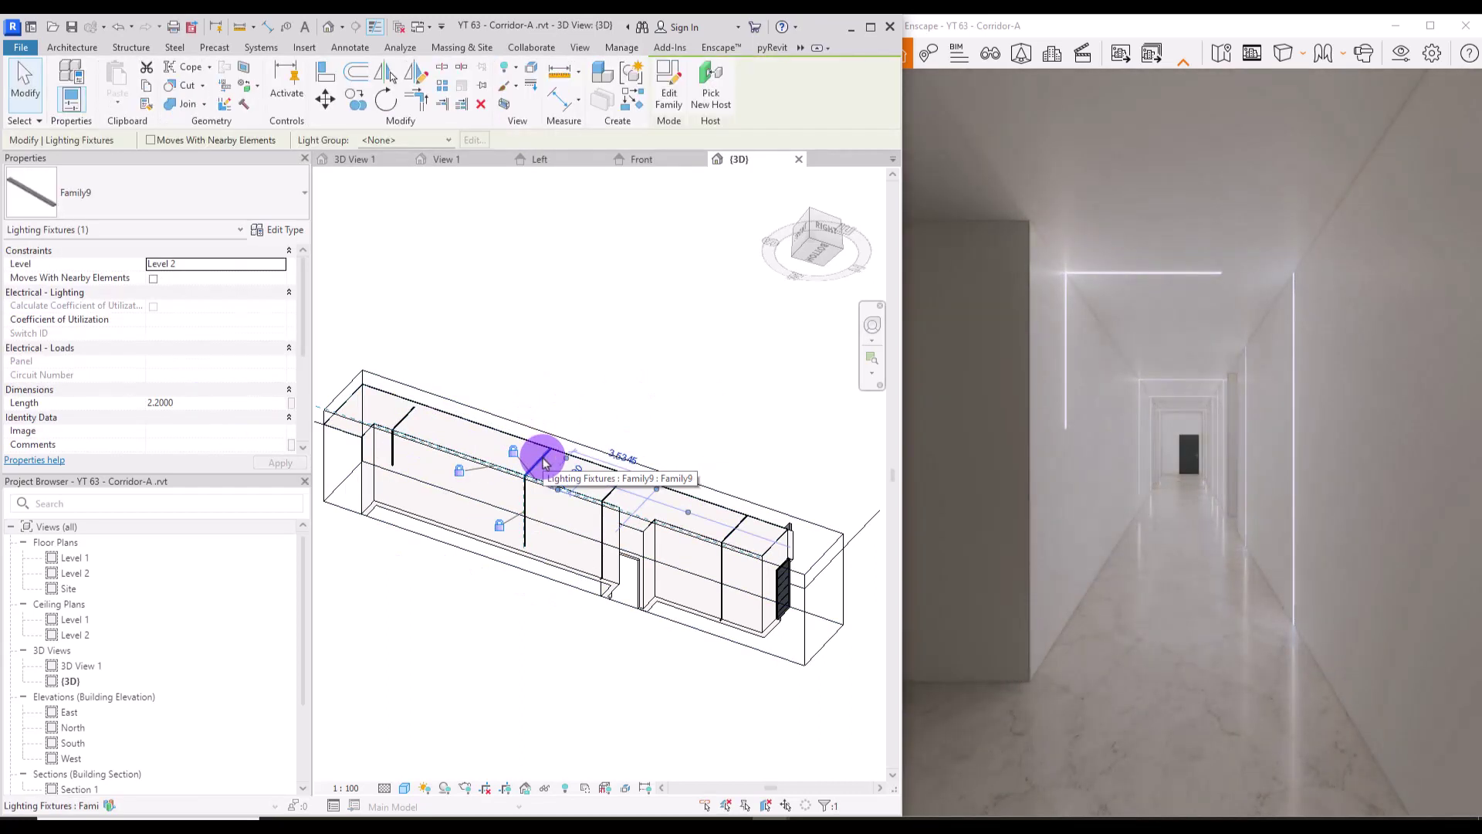
pyautogui.click(210, 402)
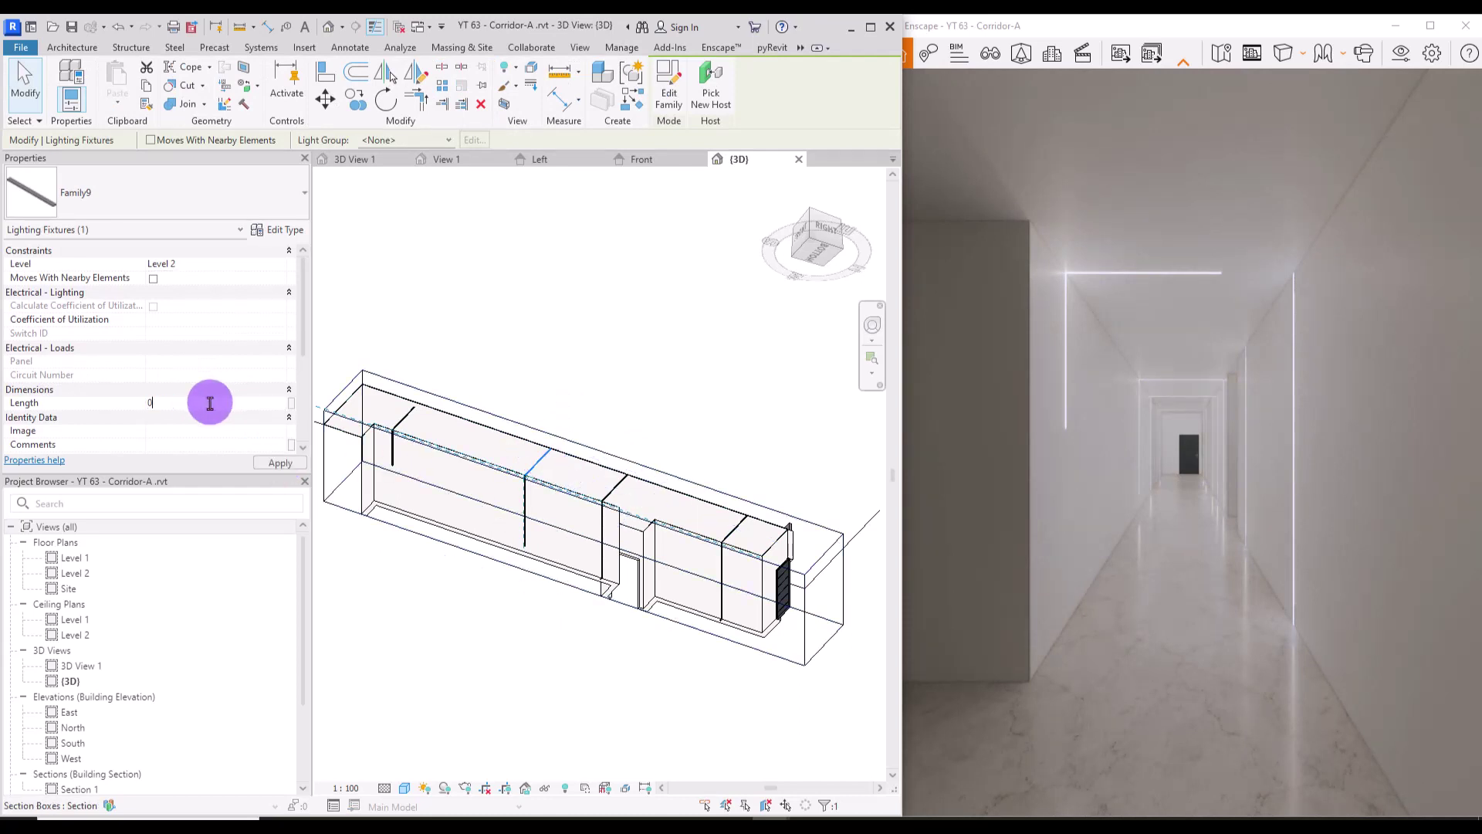
pyautogui.write('0.5')
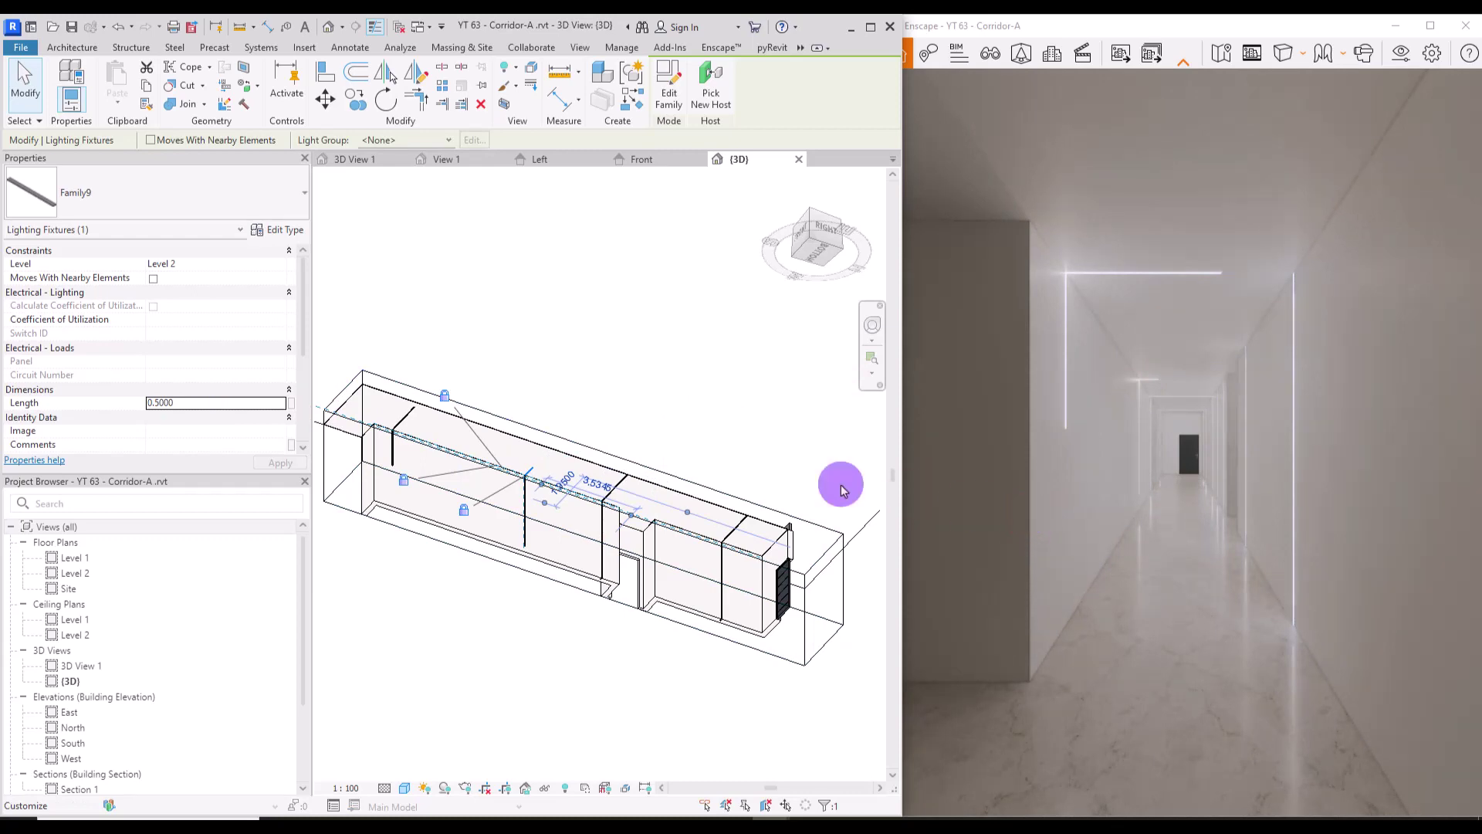
# Step: Shorten the third remaining frame's ceiling light and open the L value of its left-wall light for editing
pyautogui.click(601, 520)
pyautogui.click(200, 402)
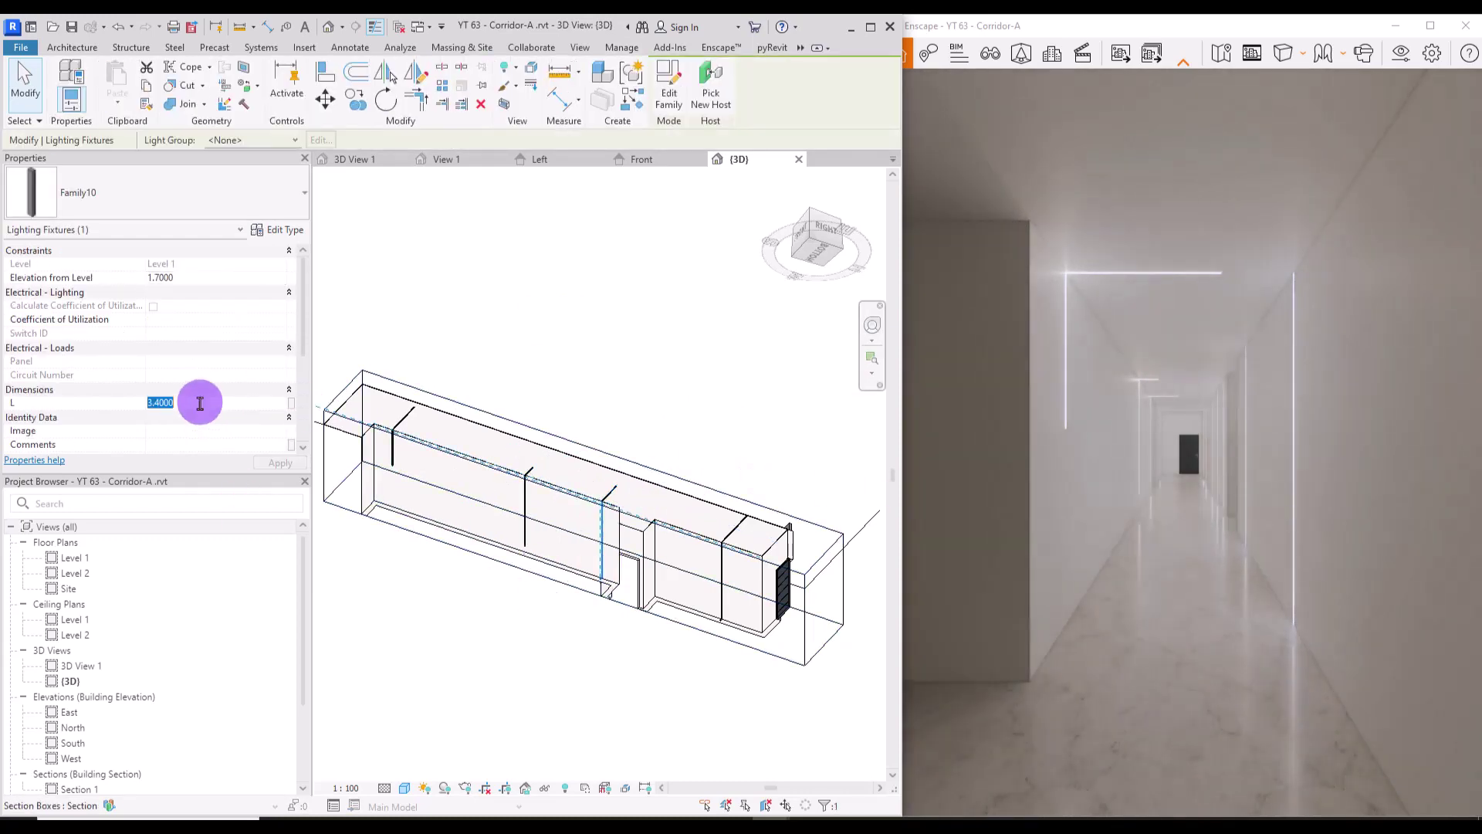
pyautogui.click(317, 417)
# Step: Delete alternate vertical lights on the right wall, starting with the one in the first frame
pyautogui.keyDown('shift'); pyautogui.moveTo(317, 416); pyautogui.dragTo(830, 439, button='middle'); pyautogui.keyUp('shift')
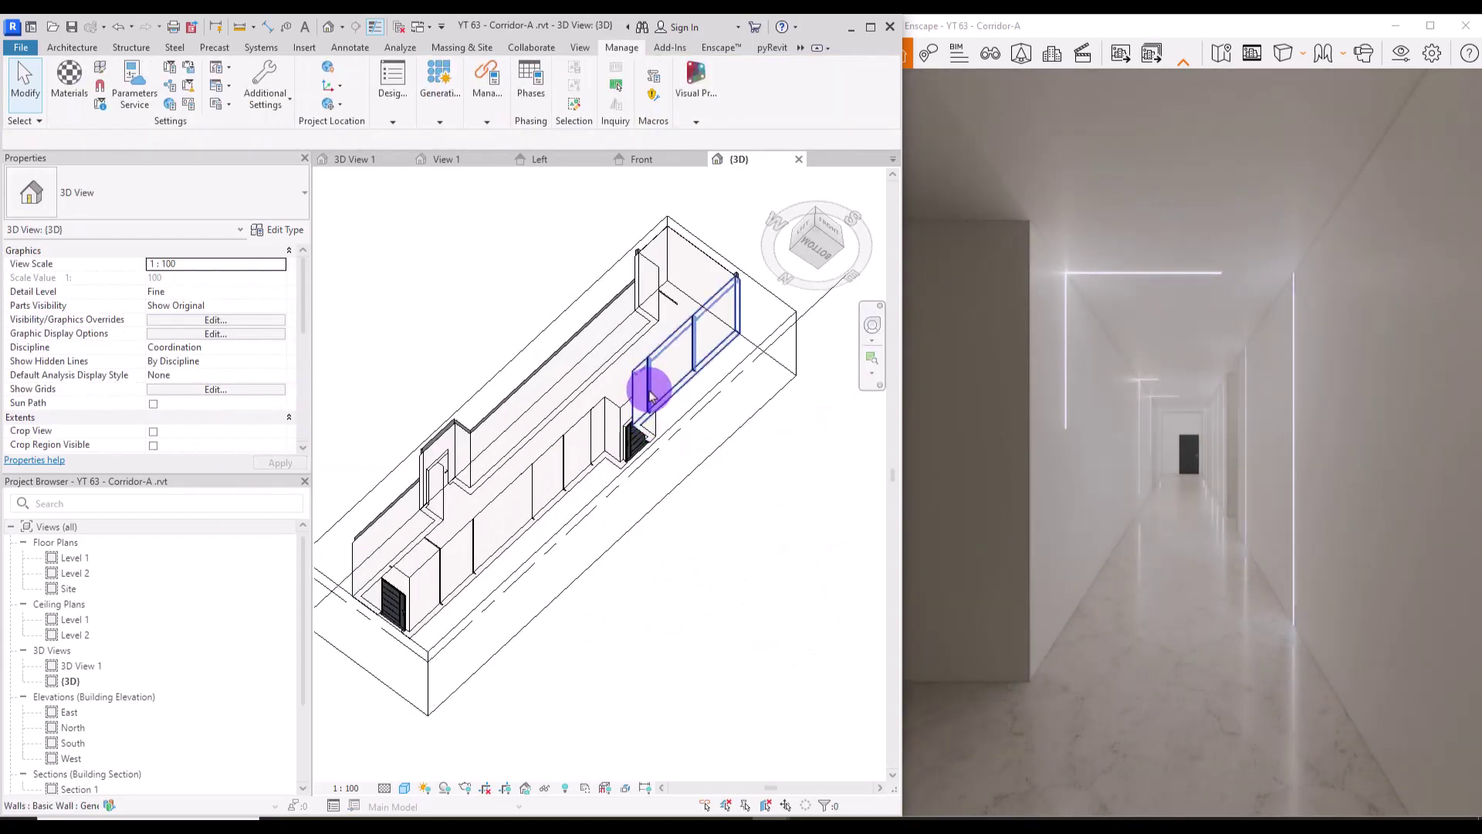
pyautogui.click(654, 365)
pyautogui.press('Escape')
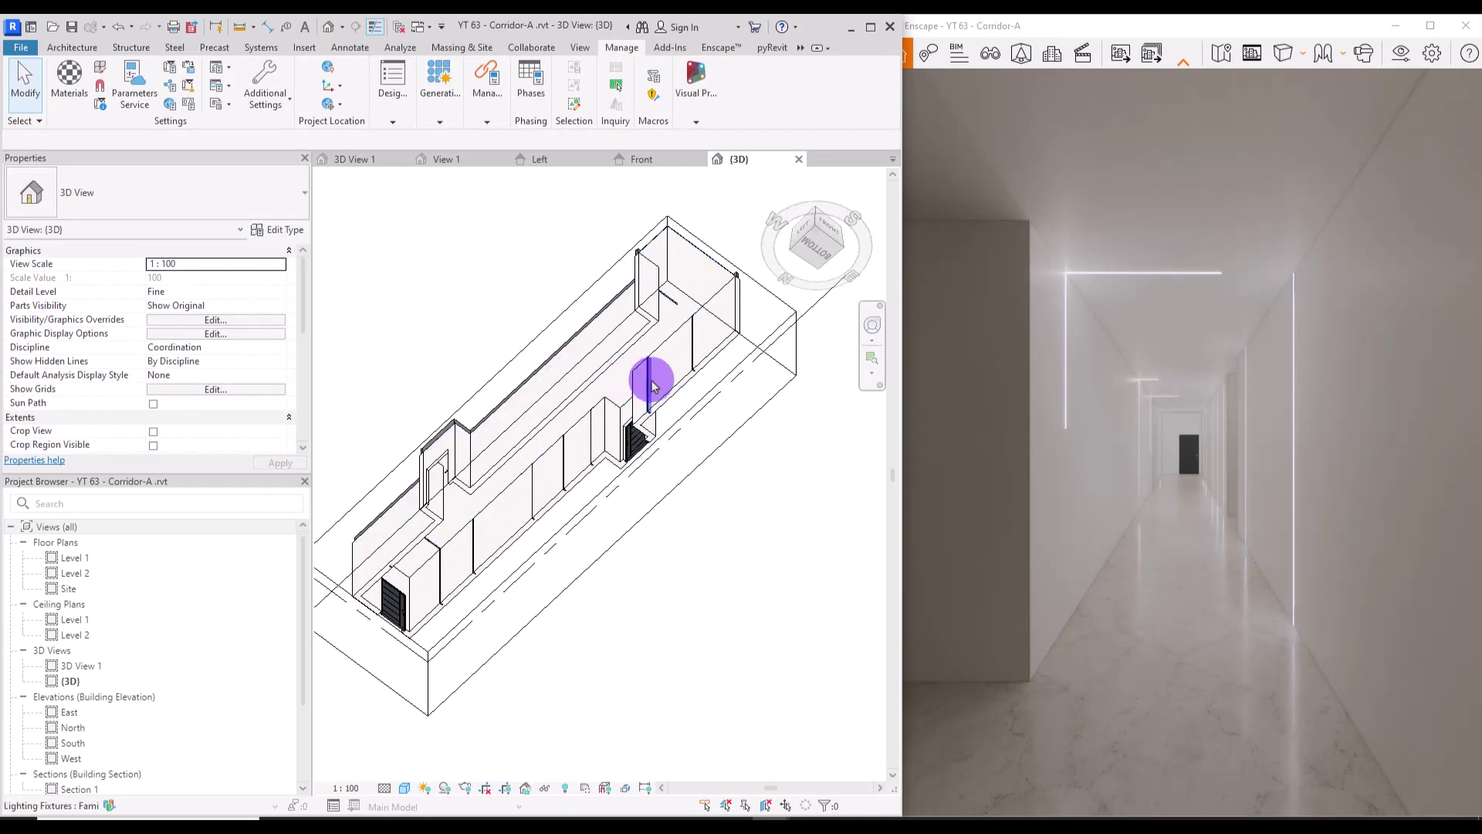
pyautogui.click(689, 342)
pyautogui.press('Delete')
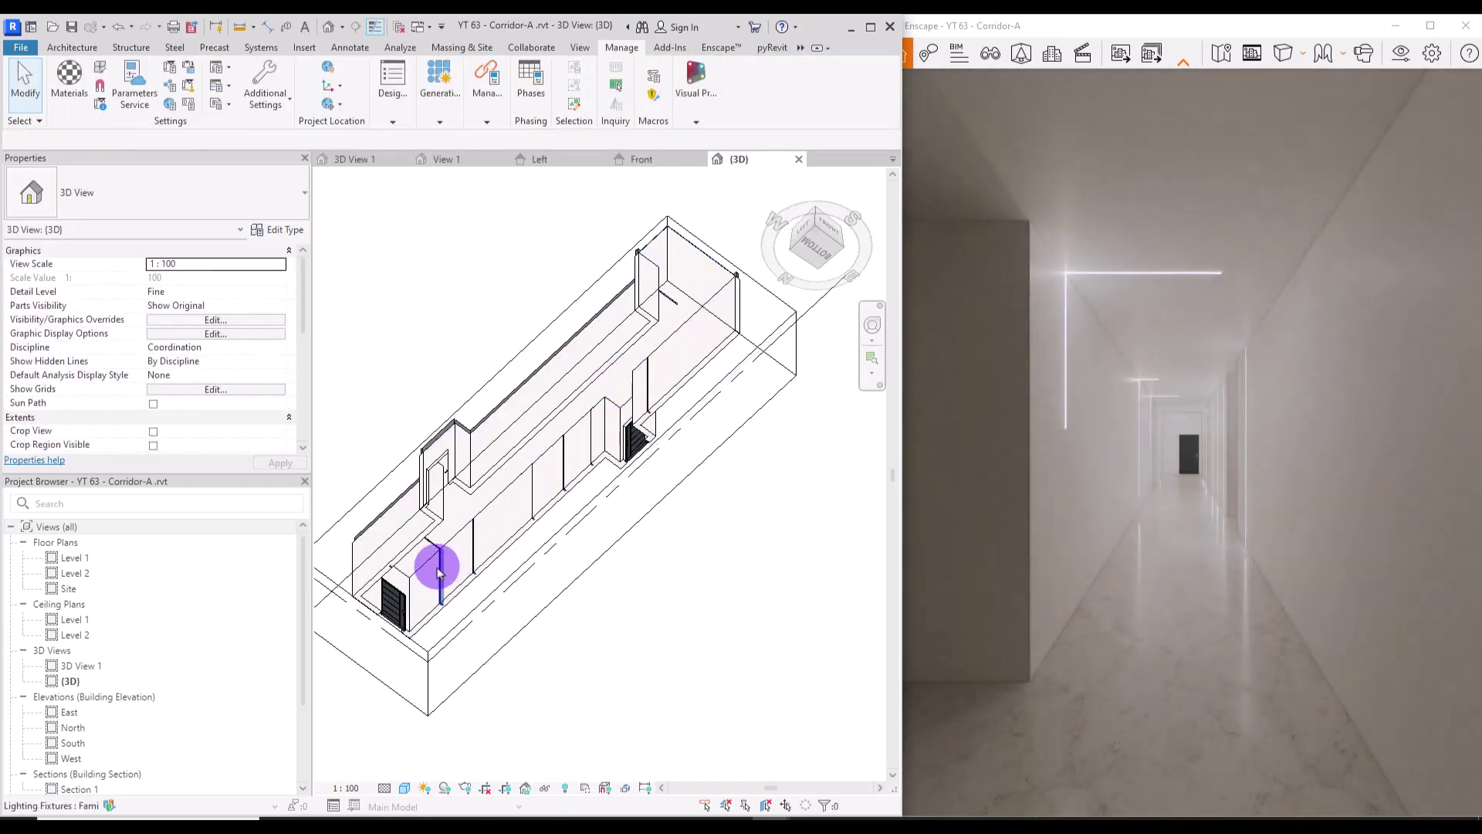
pyautogui.click(438, 572)
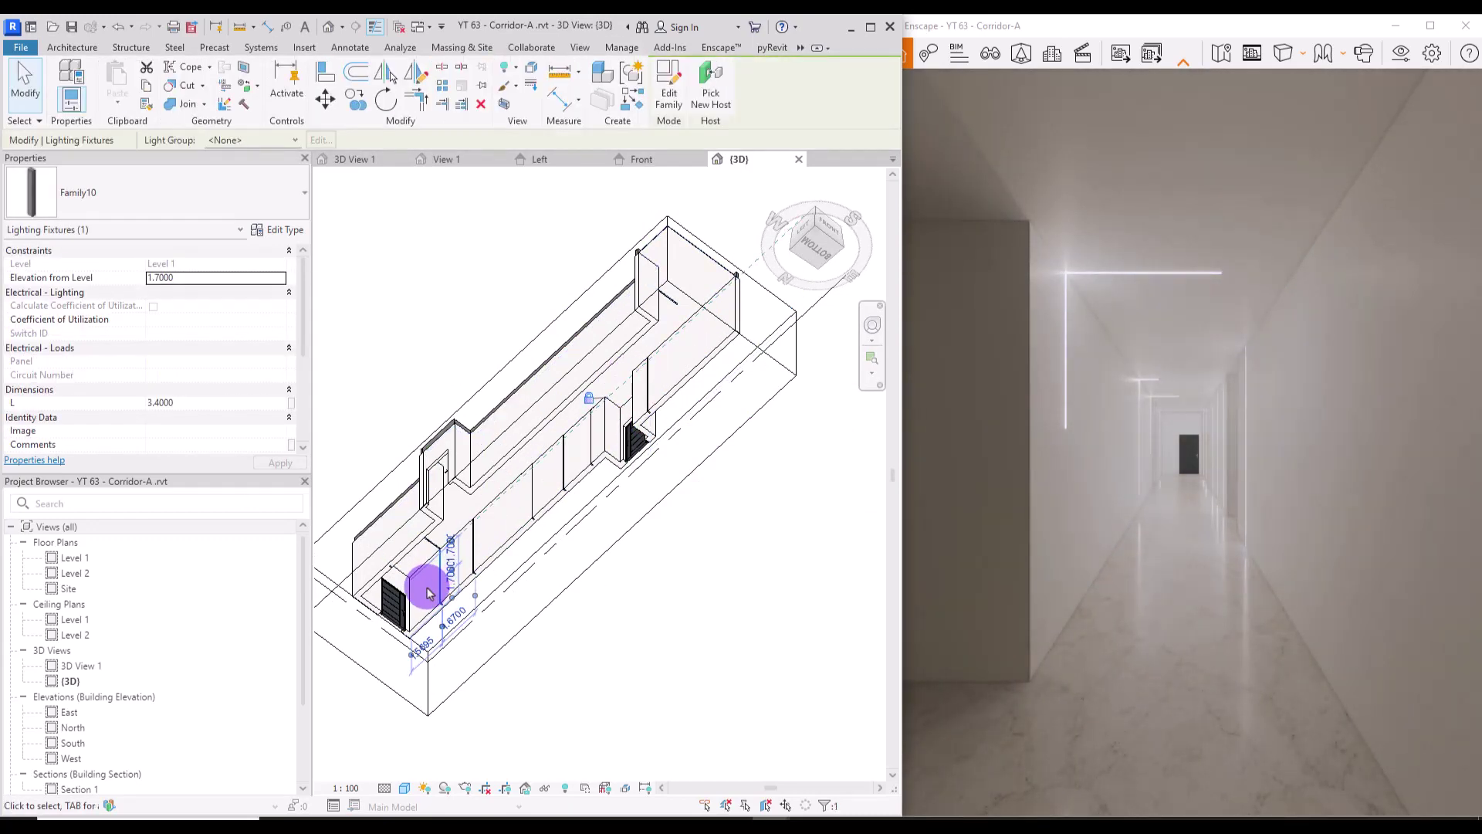
pyautogui.press('Escape')
pyautogui.keyDown('shift'); pyautogui.moveTo(387, 540); pyautogui.dragTo(496, 467, button='middle'); pyautogui.keyUp('shift')
pyautogui.click(501, 466)
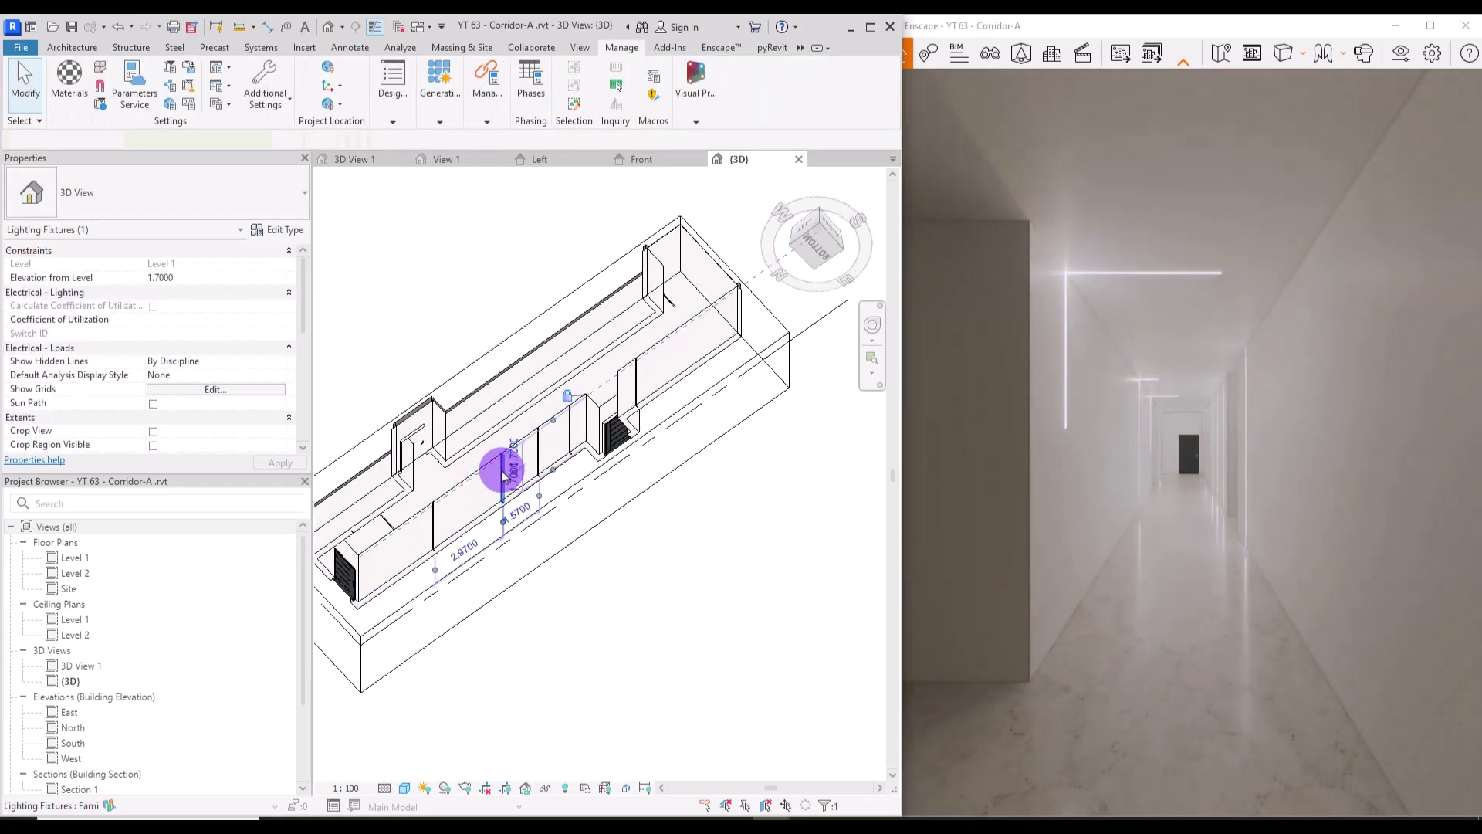
pyautogui.press('Escape')
# Step: Create similar ceiling lights of length 1.5 from the first frame's ceiling light and place them near the remaining right-wall lights
pyautogui.keyDown('shift'); pyautogui.moveTo(579, 434); pyautogui.dragTo(739, 274, button='middle'); pyautogui.keyUp('shift')
pyautogui.rightClick(739, 274)
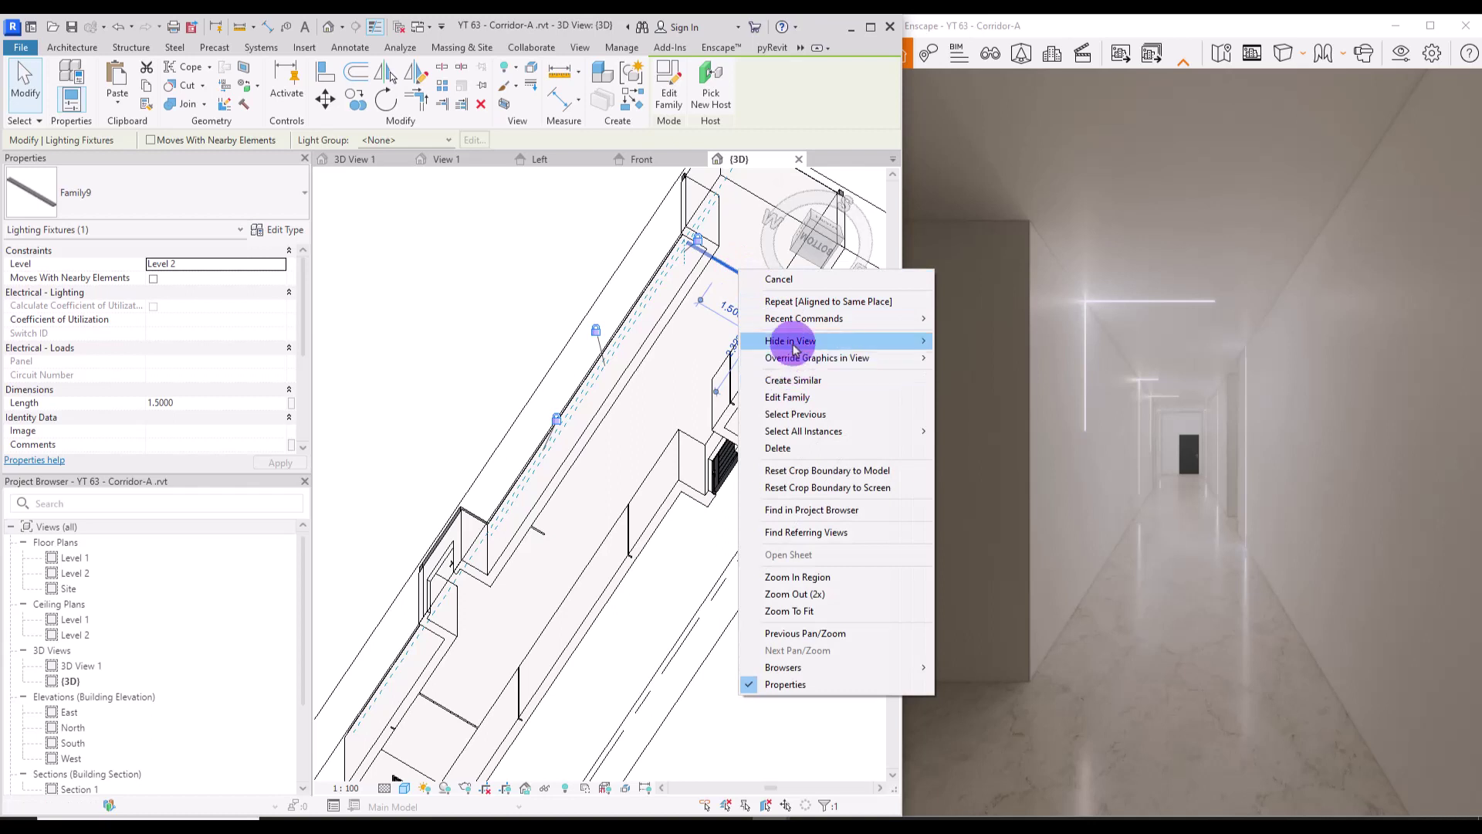
pyautogui.click(796, 379)
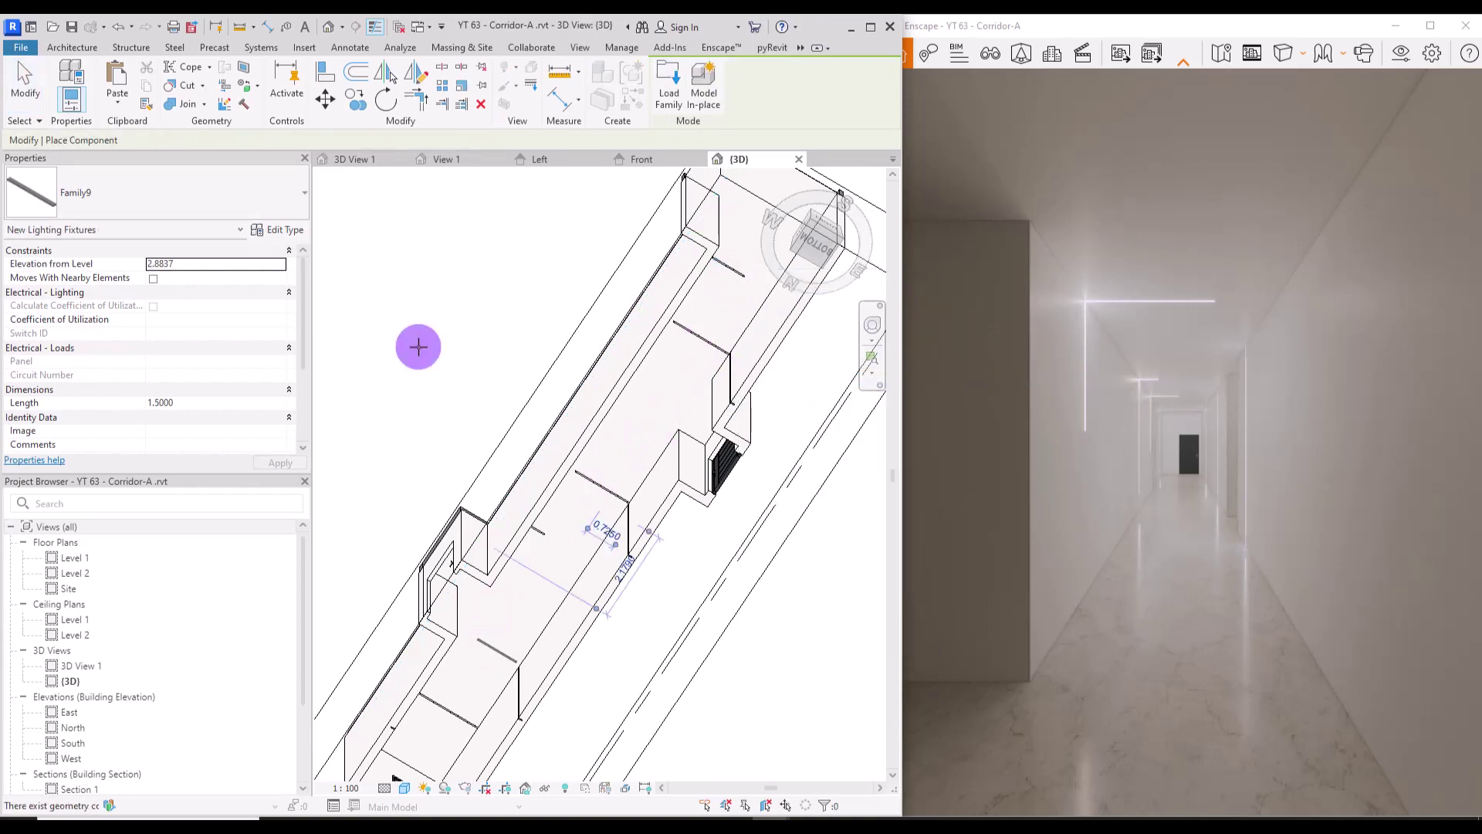
# Step: Align the newly placed ceiling lights with the remaining right-wall vertical lights so each pair meets in an L shape
pyautogui.scroll(6, 719, 518)
pyautogui.press('a')
pyautogui.press('l')
pyautogui.scroll(-3, 589, 419)
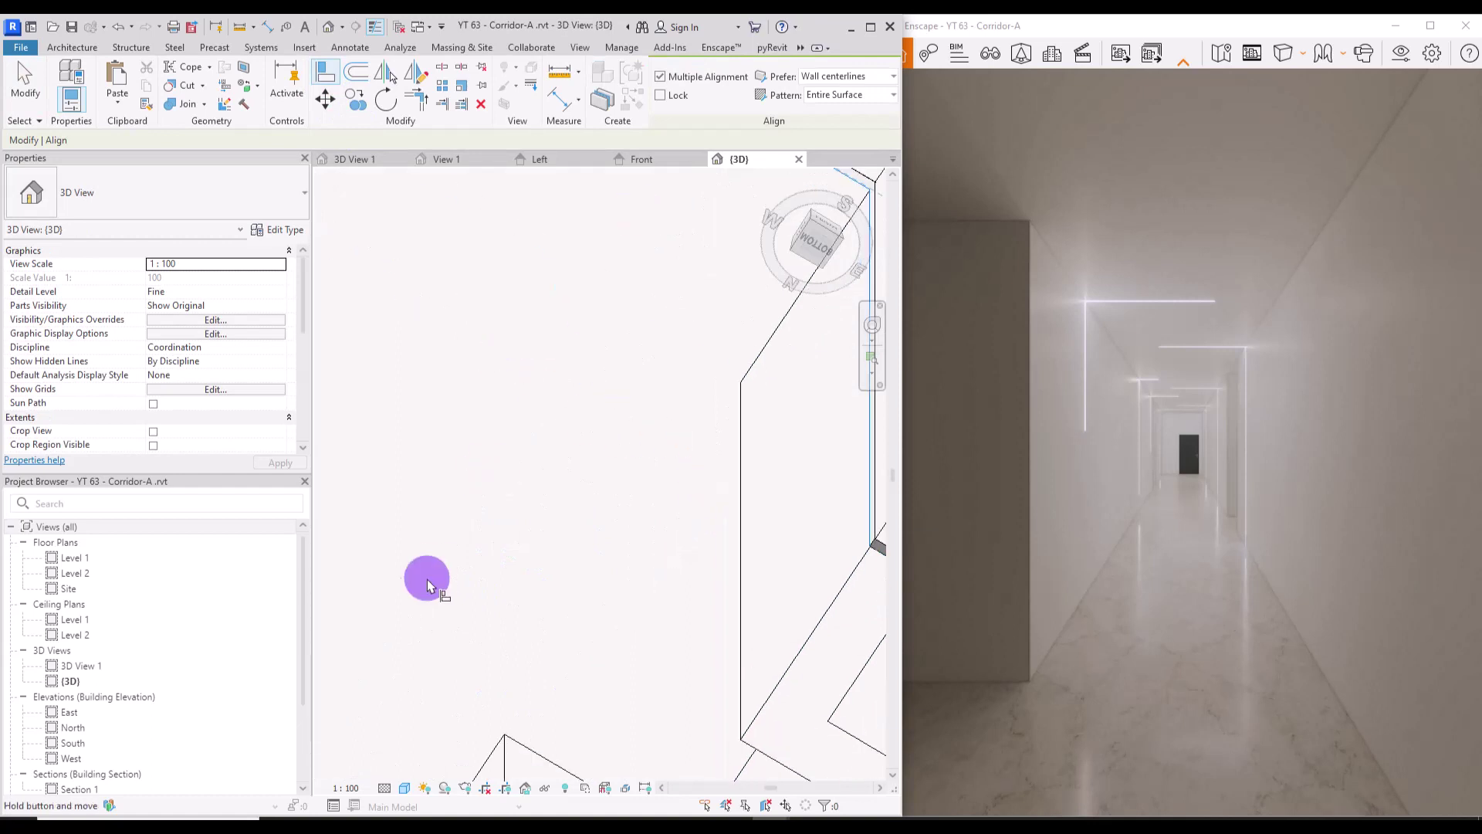
pyautogui.scroll(3, 516, 414)
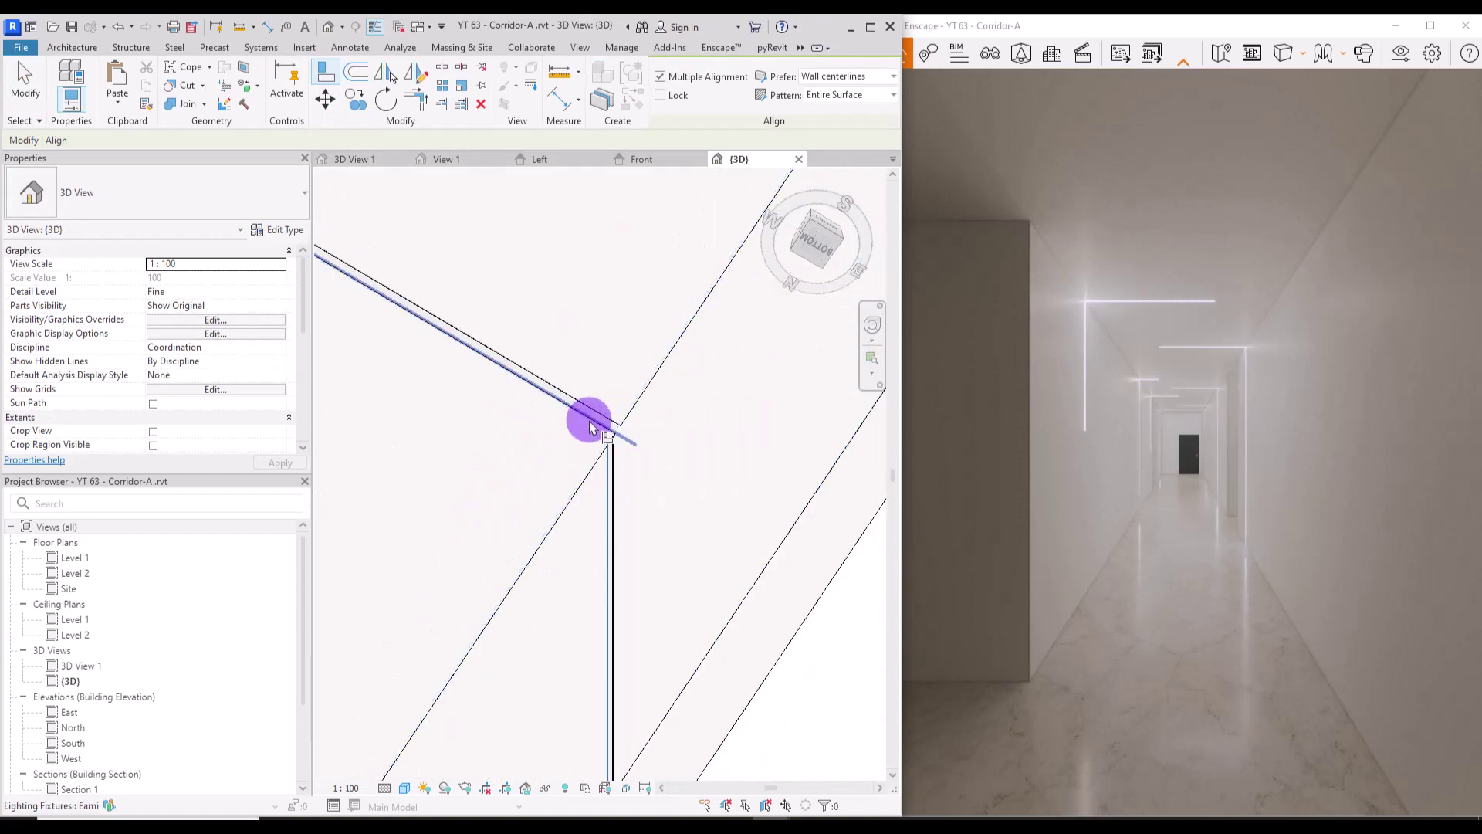
pyautogui.scroll(-3, 490, 652)
pyautogui.scroll(2, 447, 453)
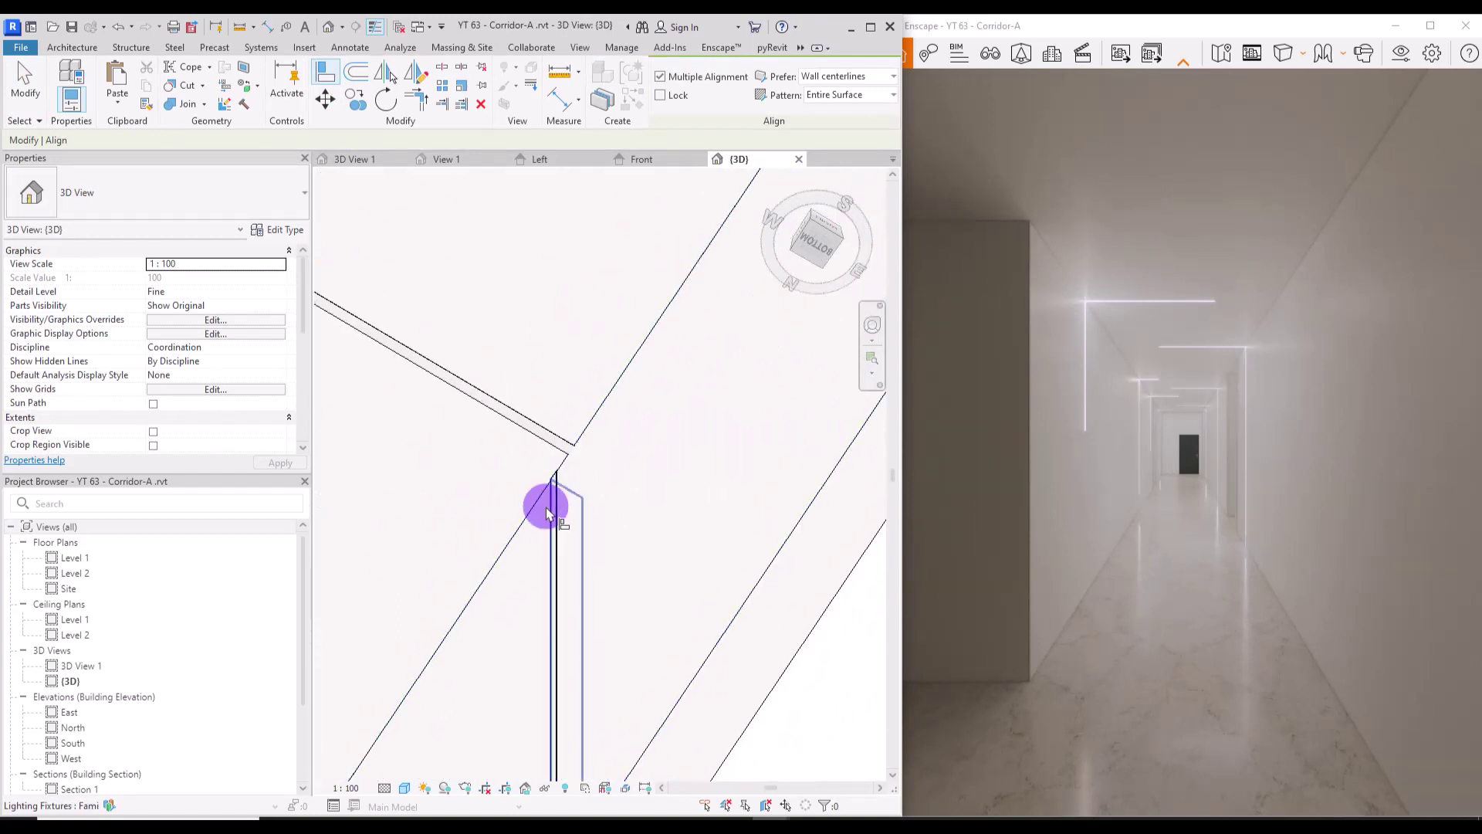
pyautogui.scroll(-3, 576, 437)
pyautogui.scroll(2, 447, 589)
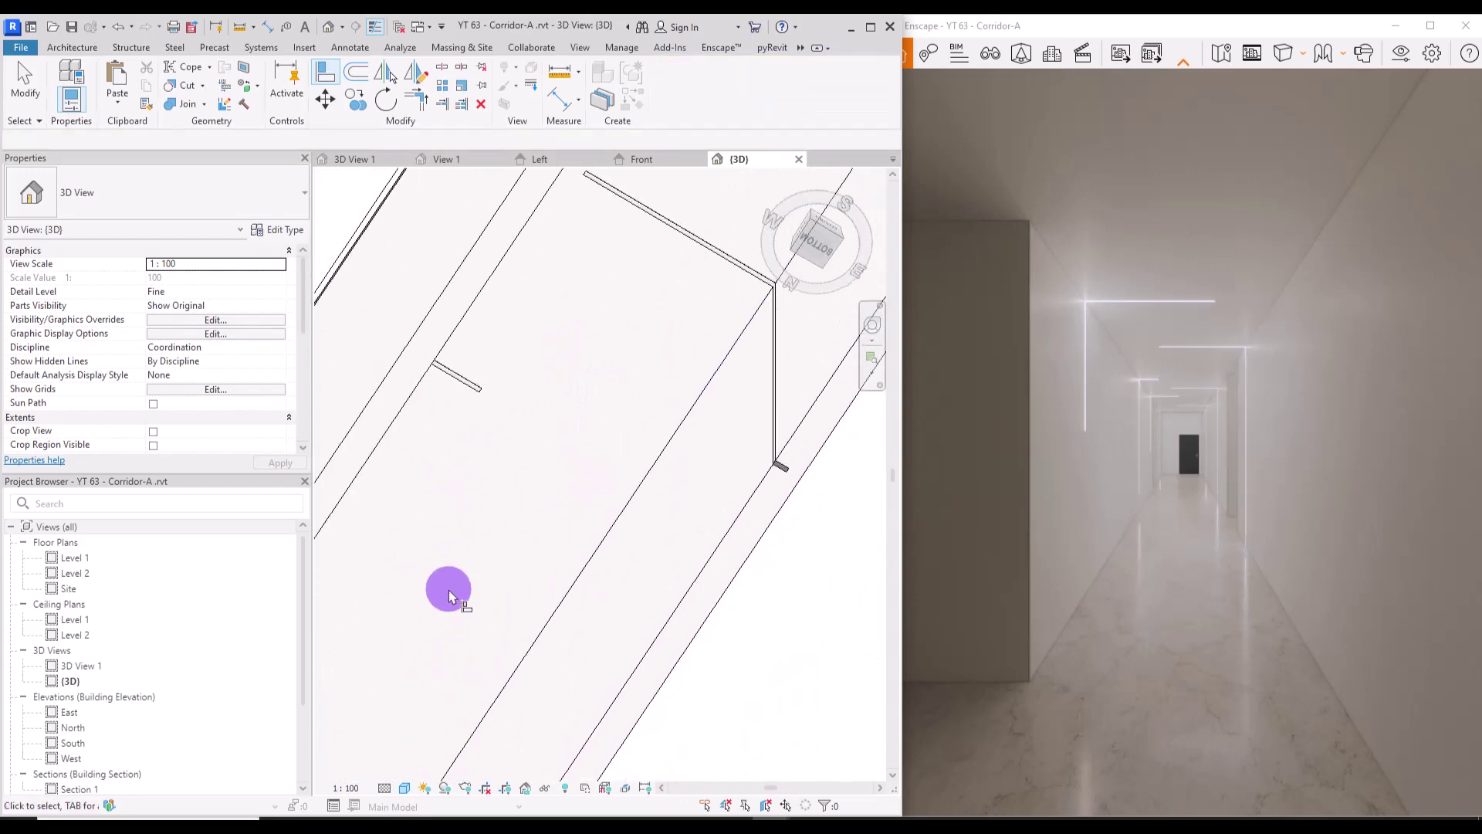
pyautogui.press('Escape')
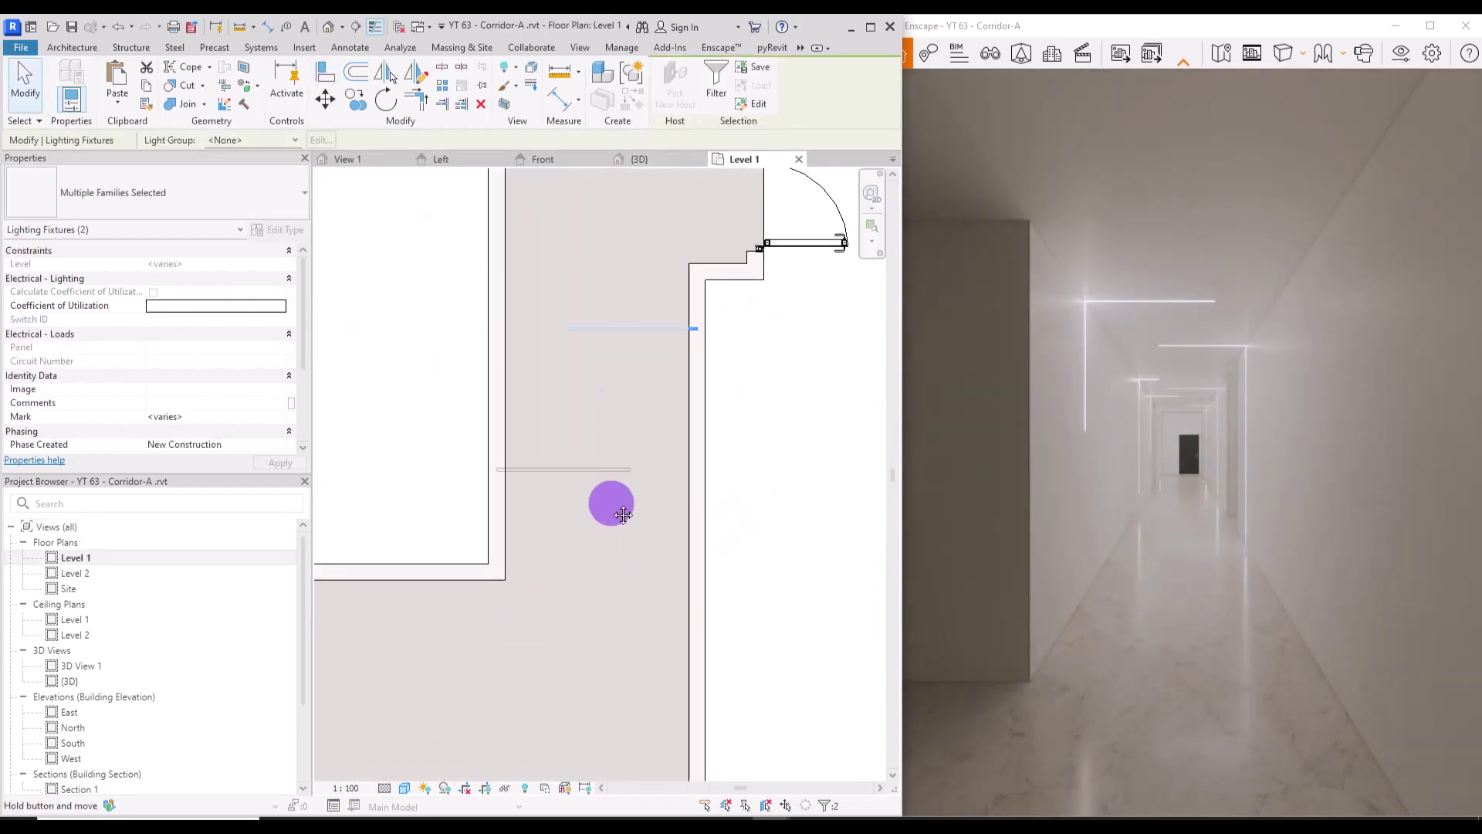
# Step: In the Level 1 floor plan, copy the nearest right-wall L-shaped light pair along the wall toward the corridor's wide entrance area
pyautogui.press('c')
pyautogui.press('o')
pyautogui.click(694, 328)
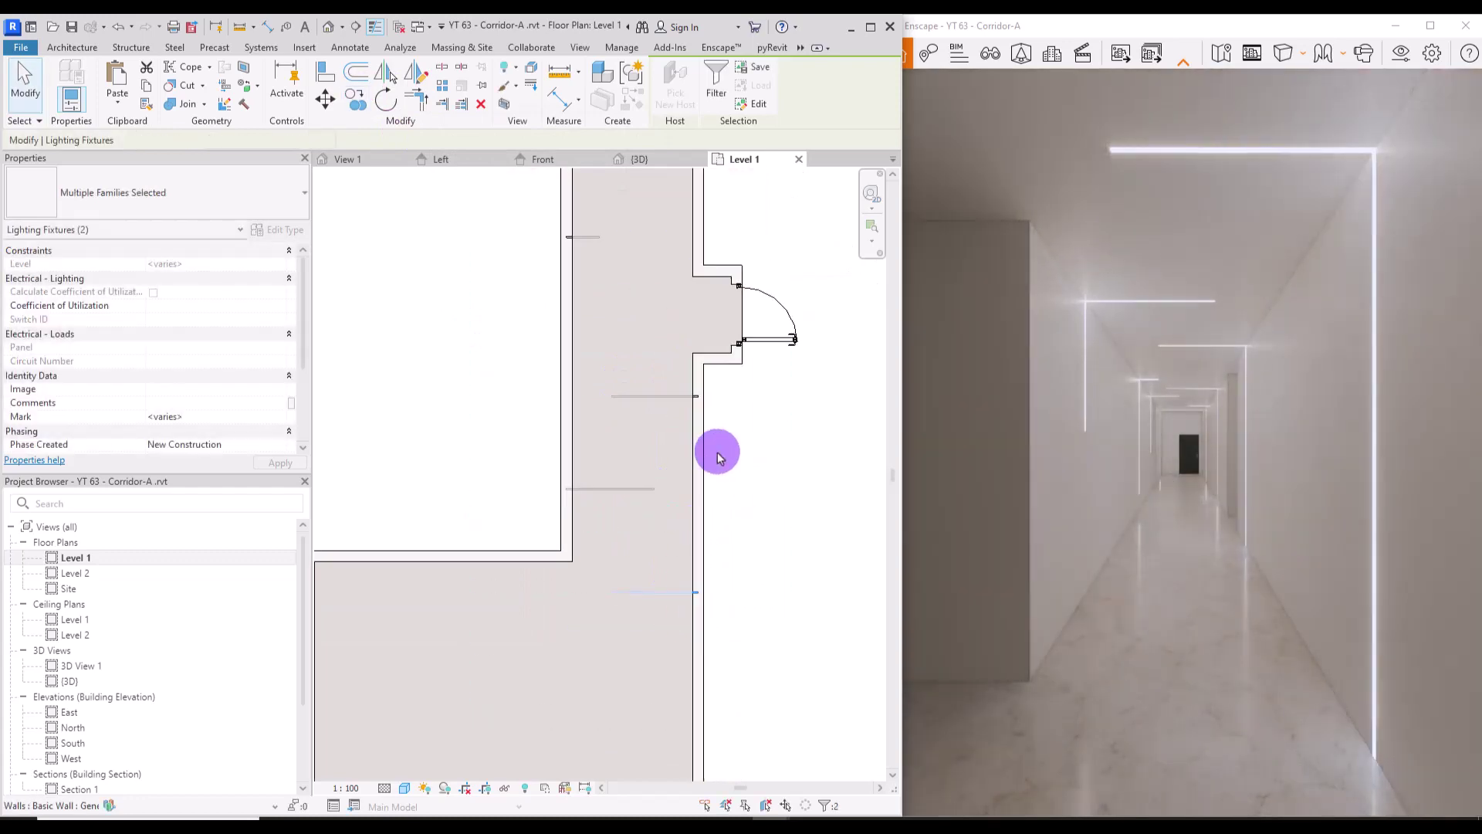
# Step: Create a similar vertical light with an L value of 3.4 and place it on the wall facing the wide entrance area
pyautogui.press('c')
pyautogui.press('m')
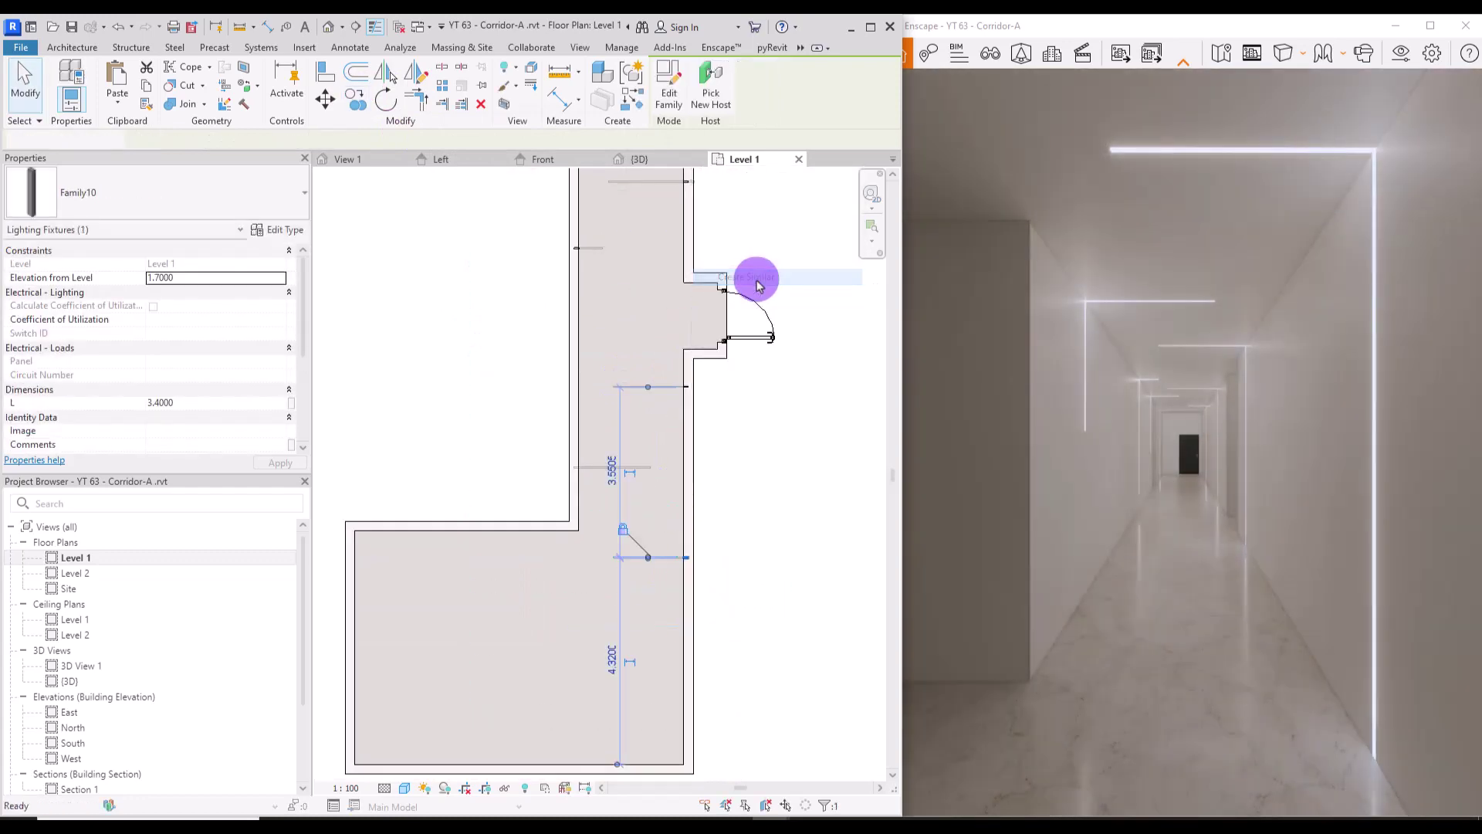
pyautogui.click(557, 534)
pyautogui.press('Escape')
pyautogui.press('Escape')
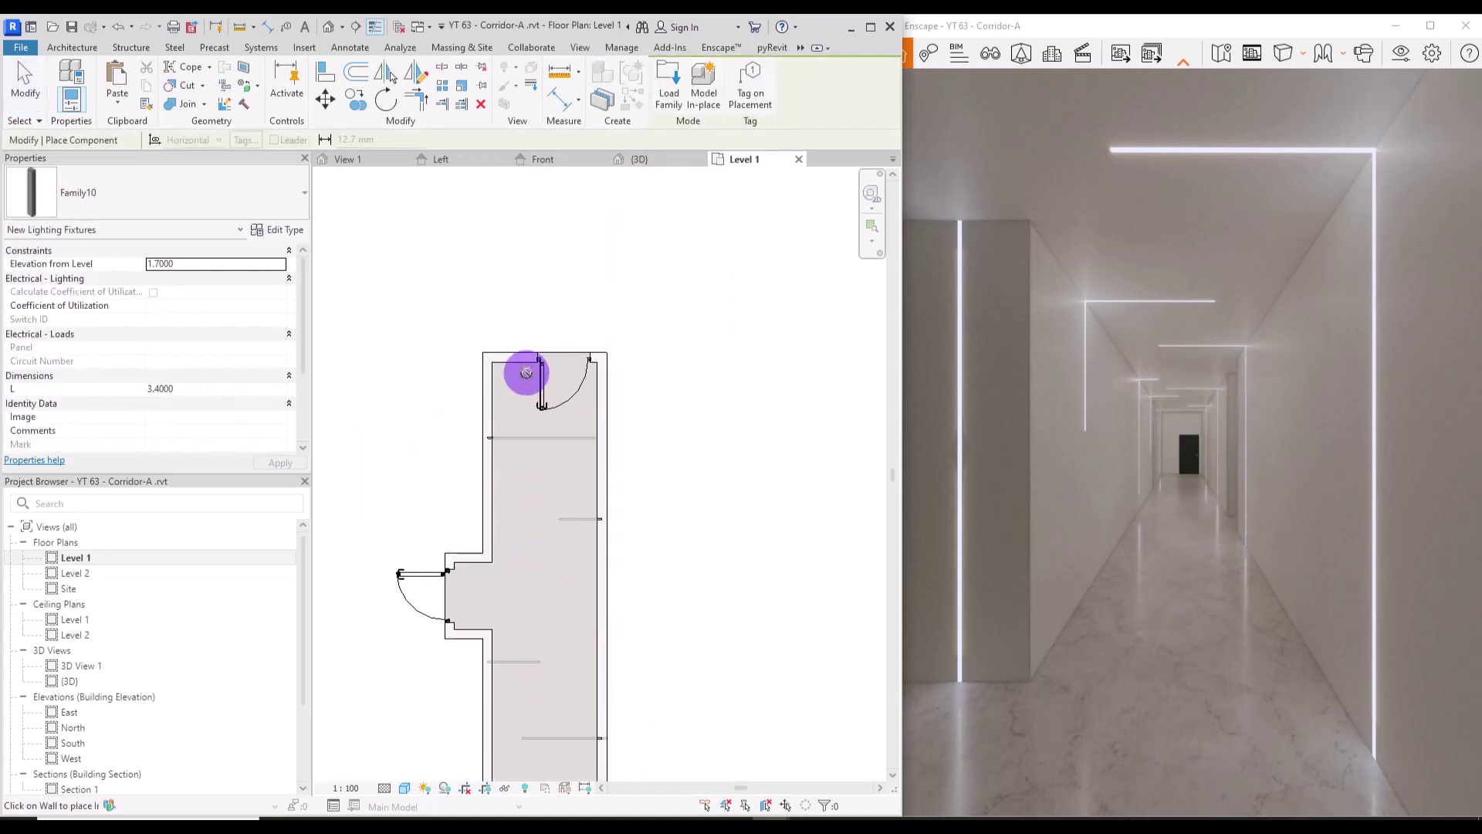
# Step: Place another vertical light with an L value of 3.4 on the corridor's far end wall, beside the door
pyautogui.click(507, 365)
pyautogui.press('Escape')
pyautogui.press('Escape')
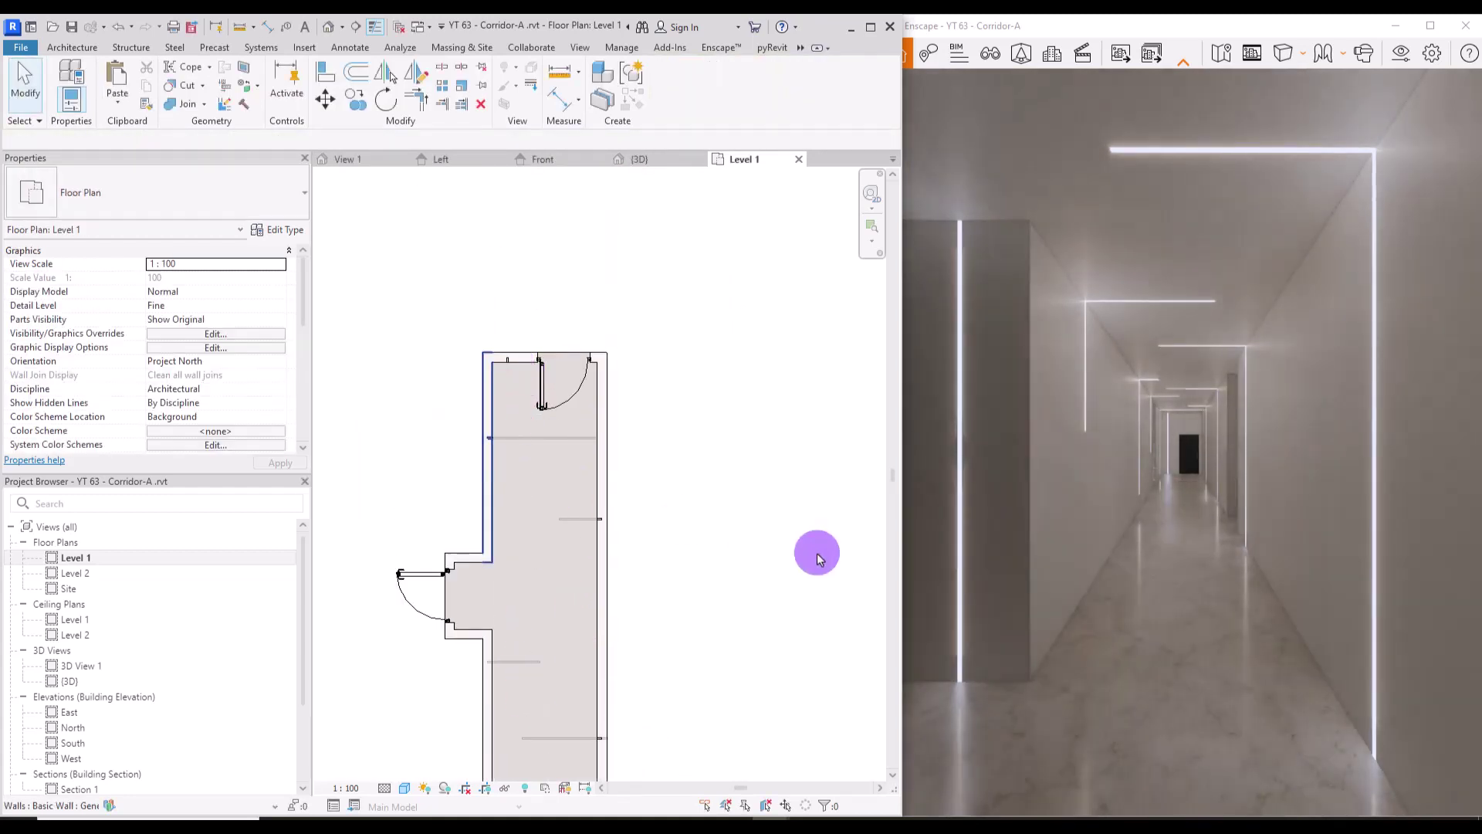